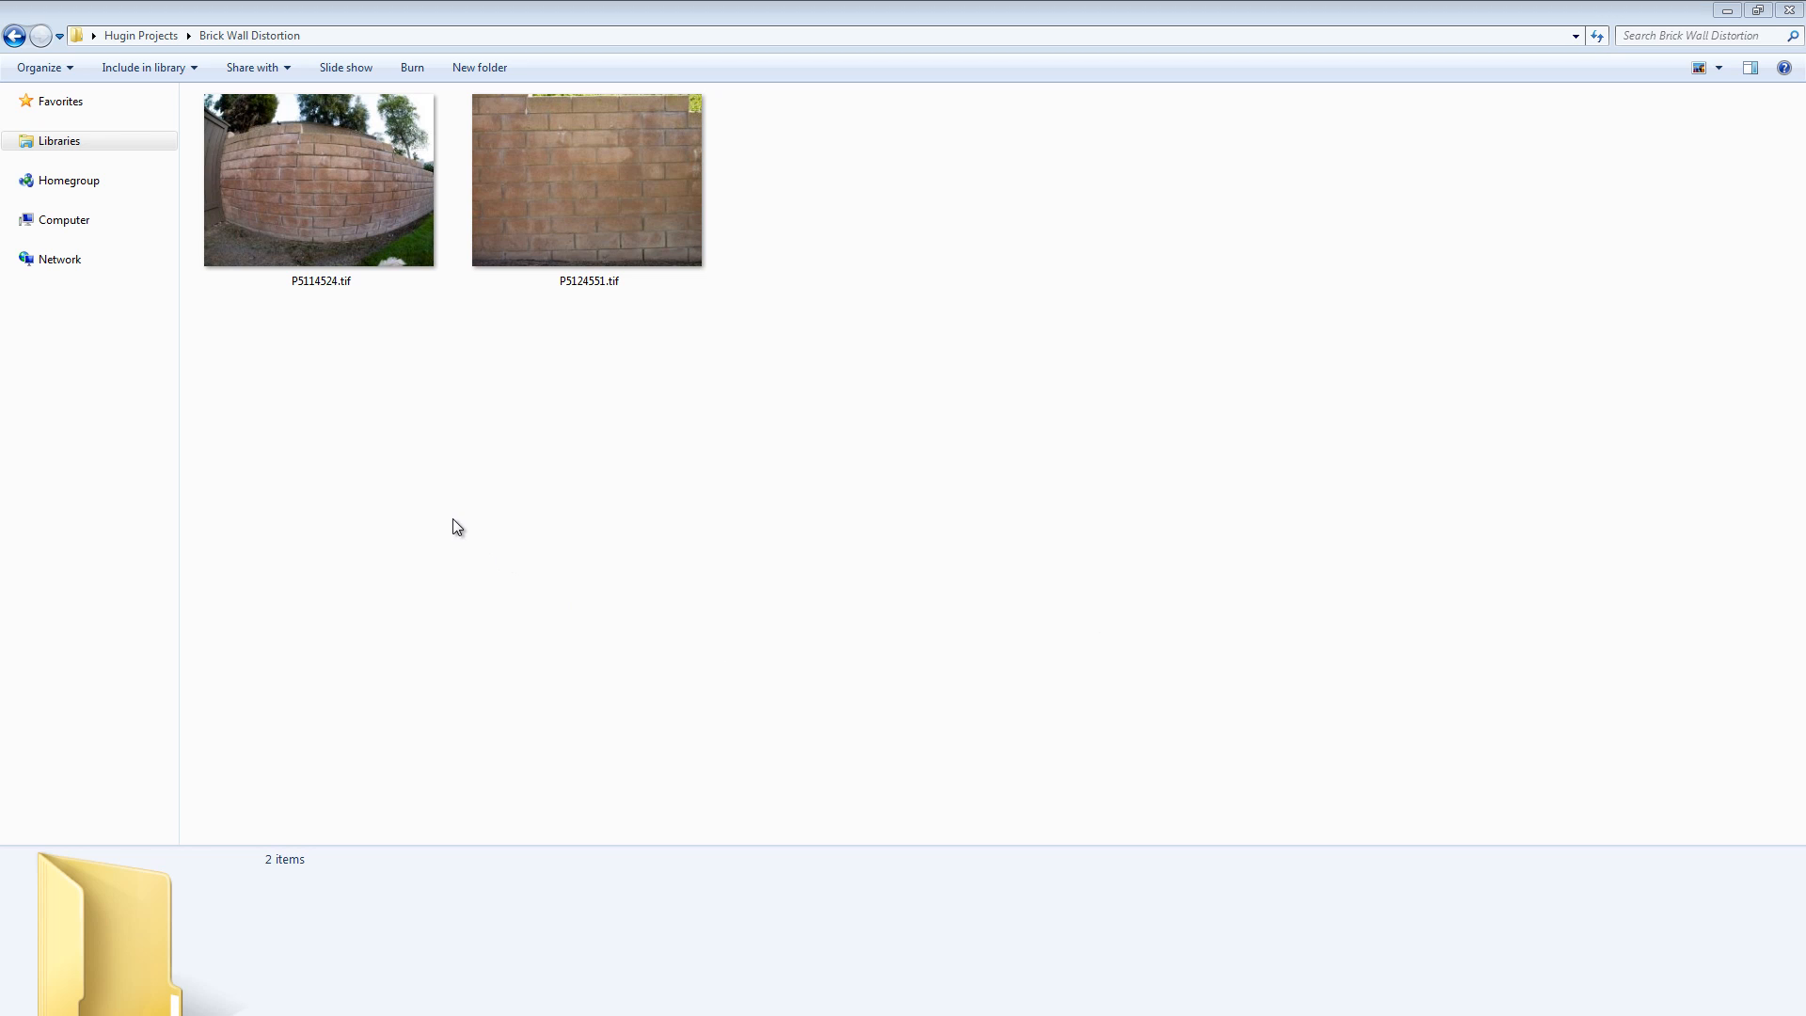
View P5114524.tif in Windows Photo Viewer to examine the fisheye distortion of the brick wall, and close the viewer
{"action": "right_click", "coordinate": [302, 188]}
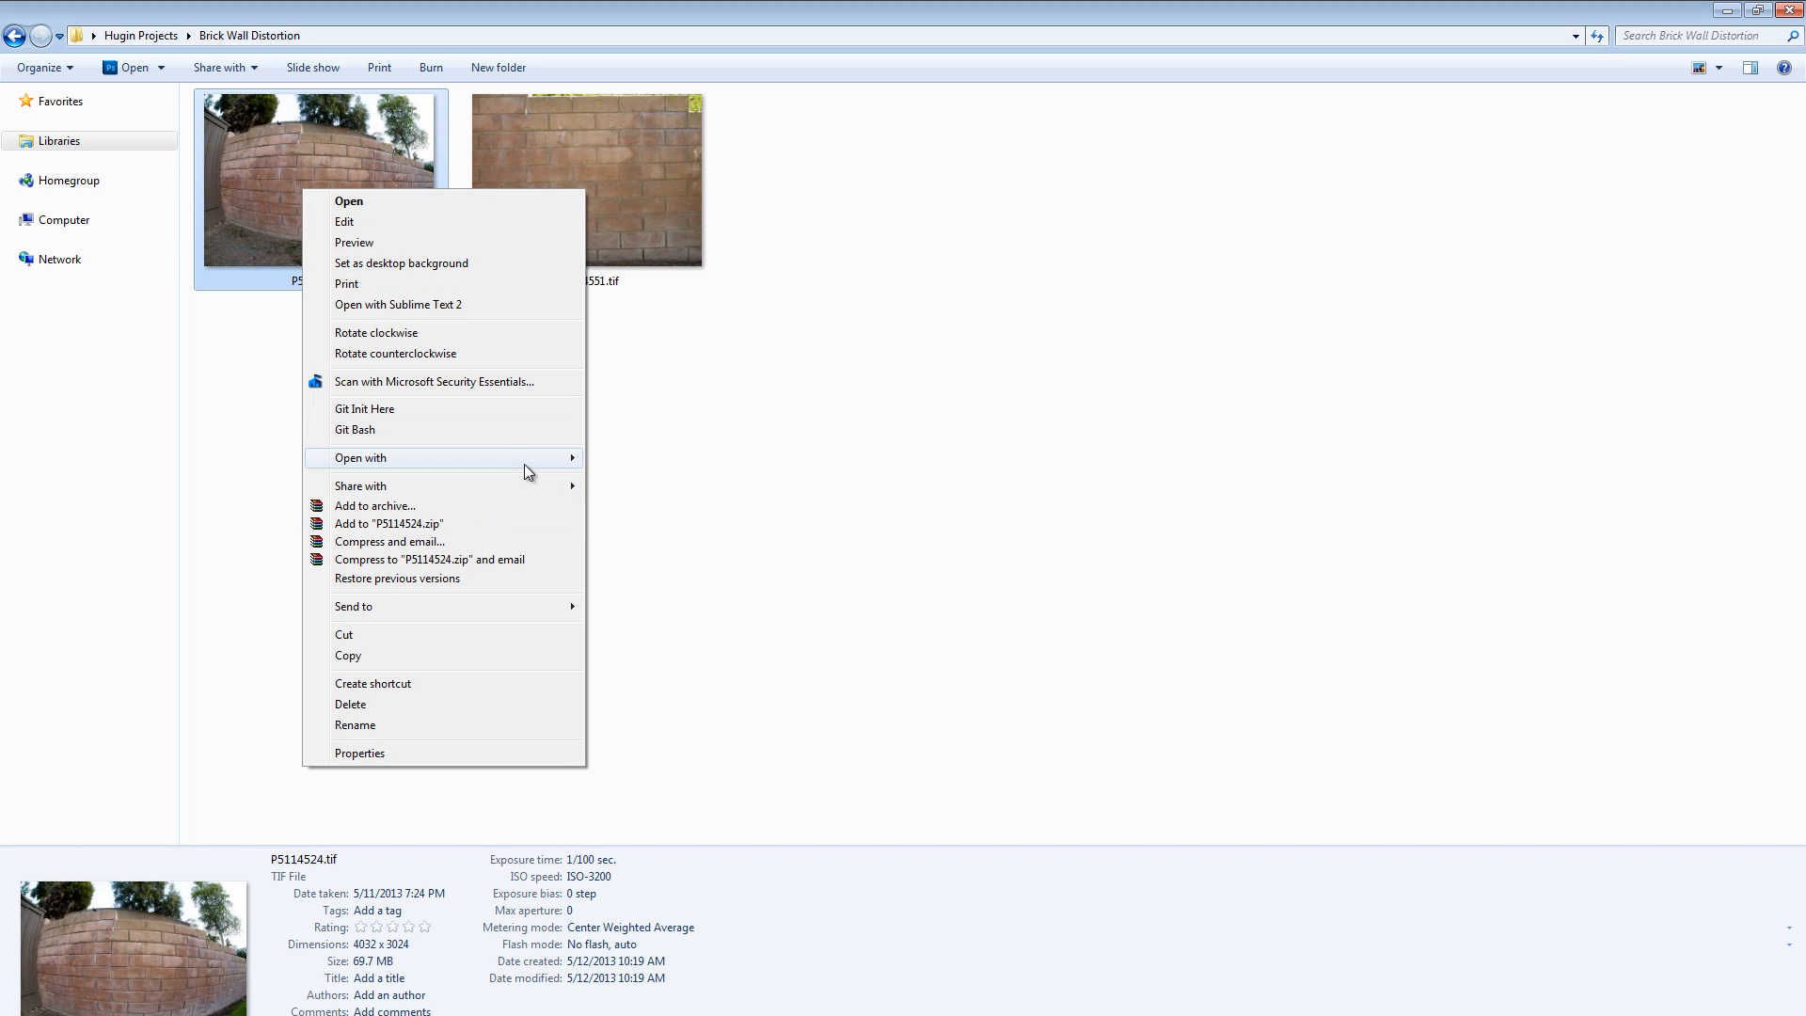
{"action": "mouse_move", "coordinate": [524, 458]}
{"action": "left_click", "coordinate": [700, 544]}
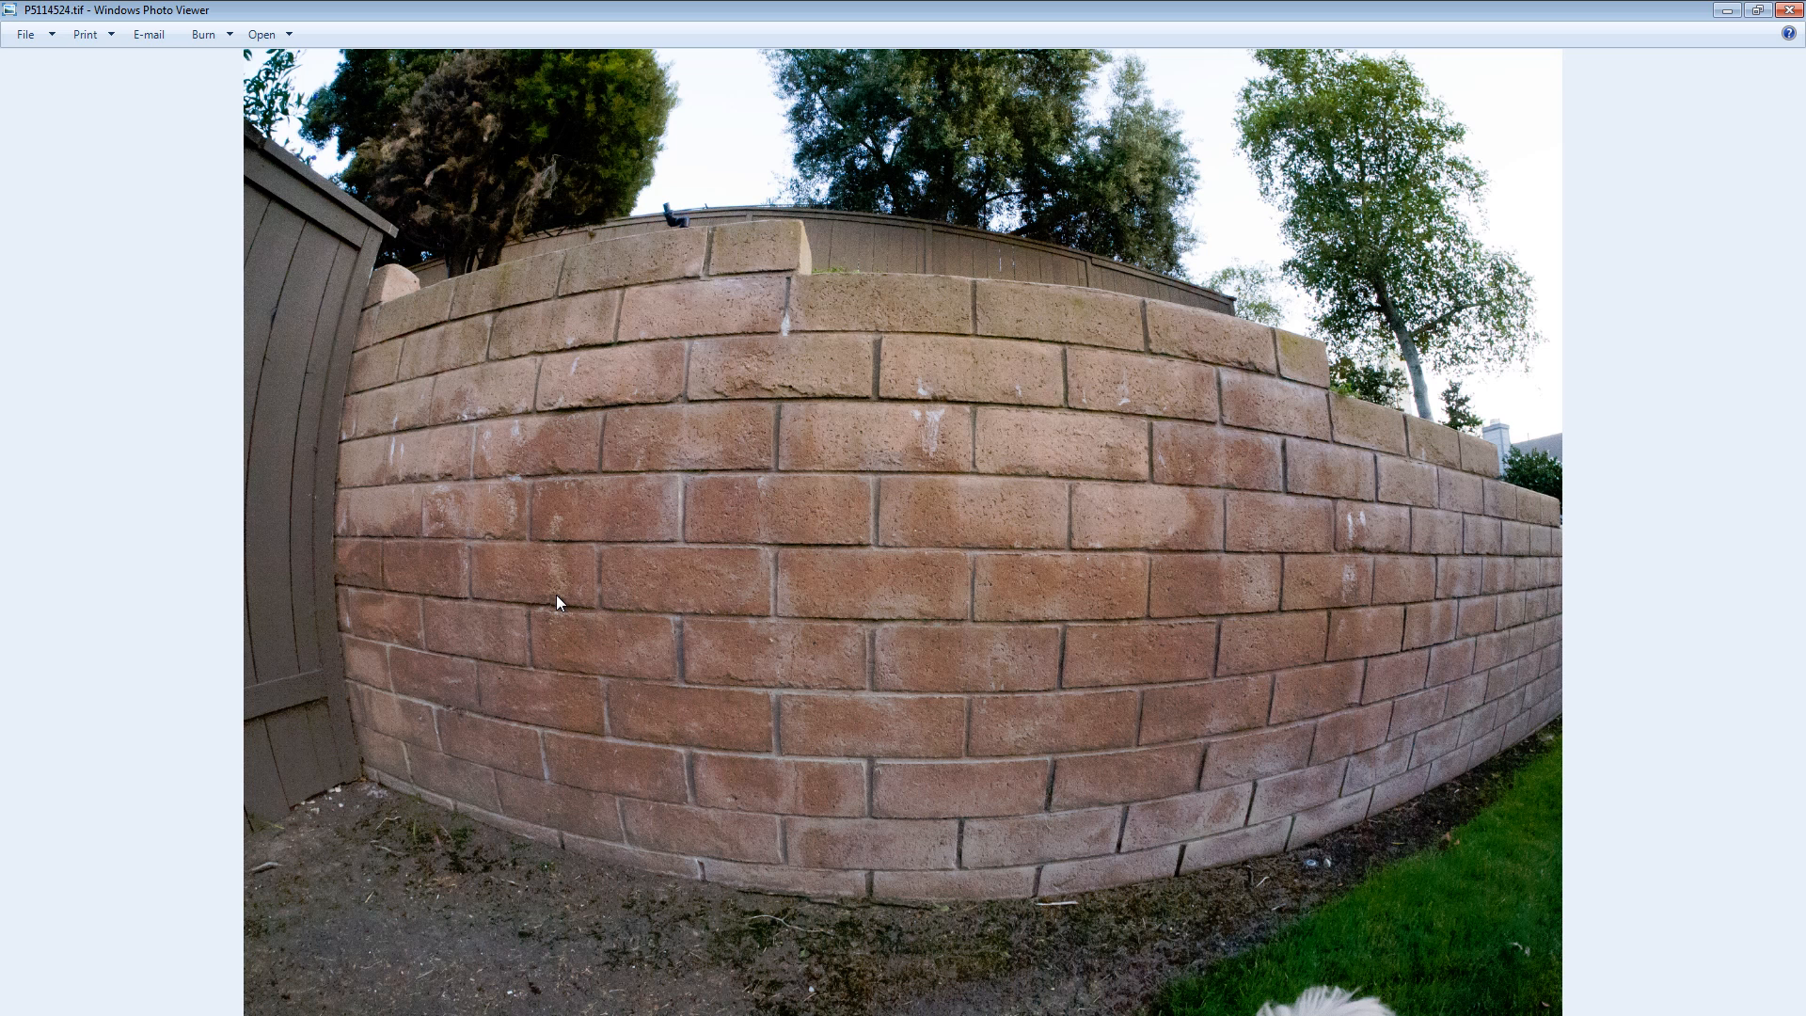
{"action": "left_click", "coordinate": [1787, 12]}
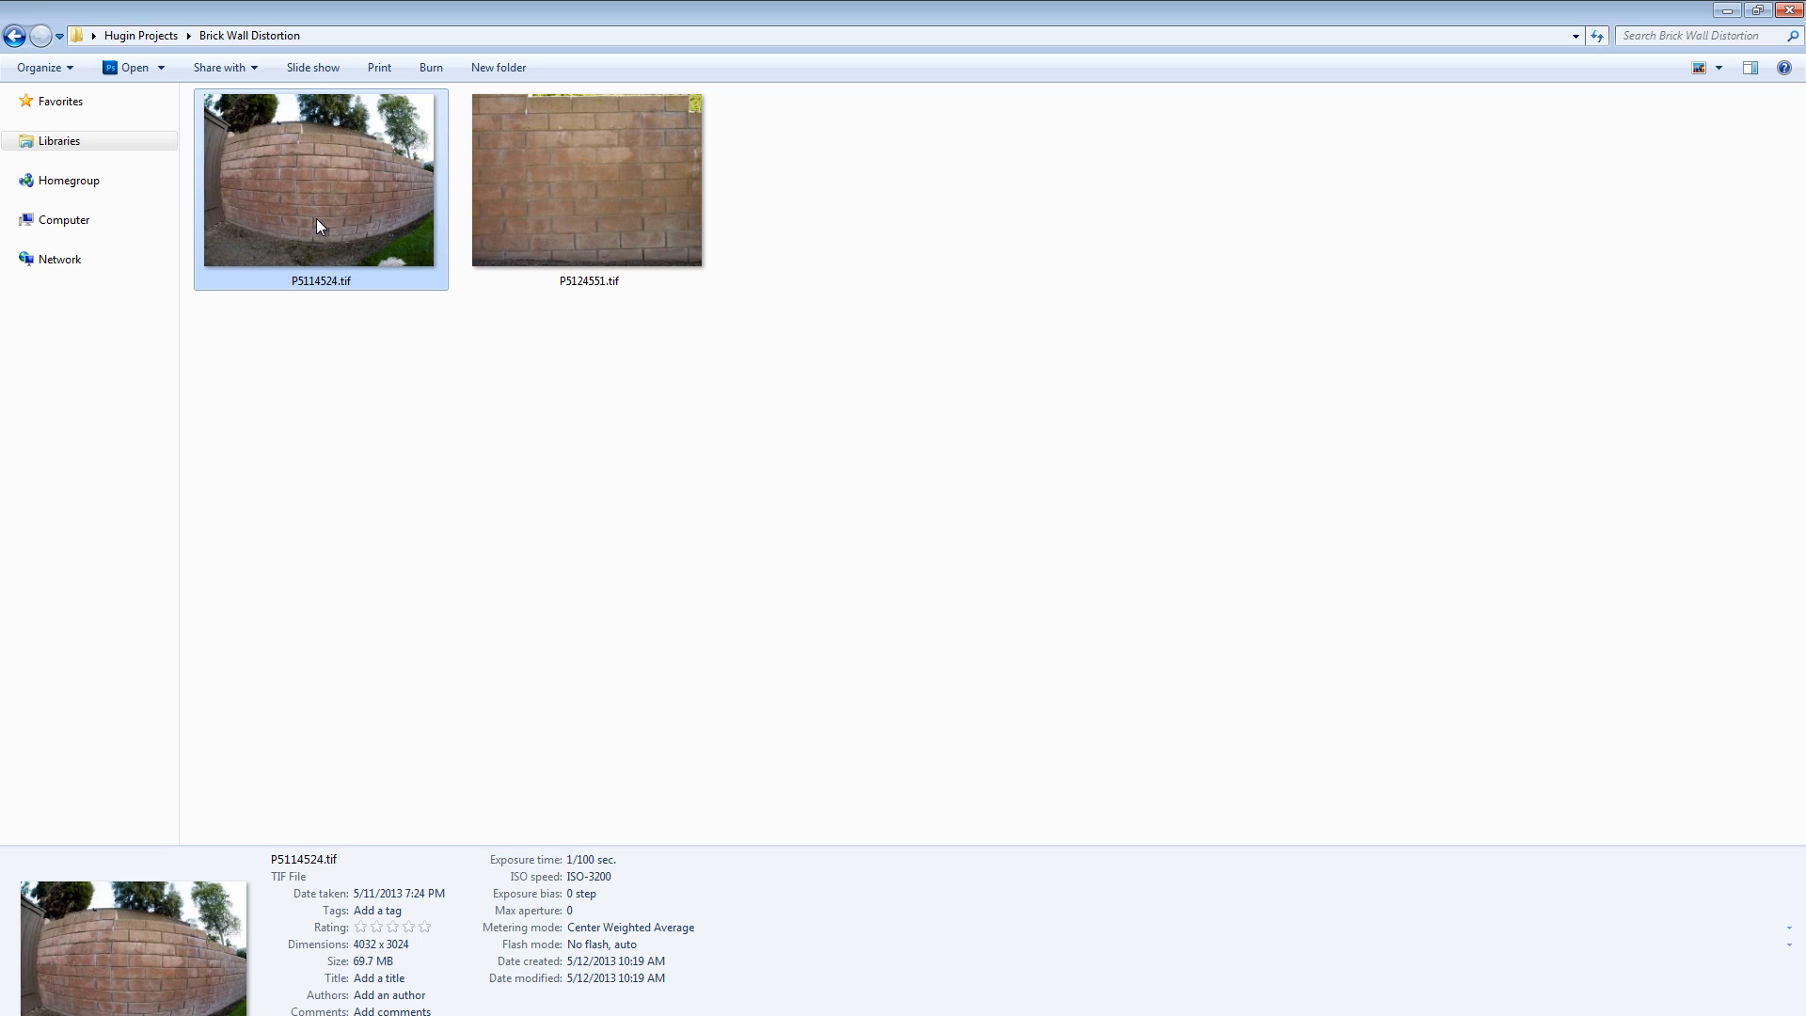
Switch to Hugin and load P5114524.tif from the Brick Wall Distortion folder in Hugin Projects
{"action": "left_click", "coordinate": [565, 1015]}
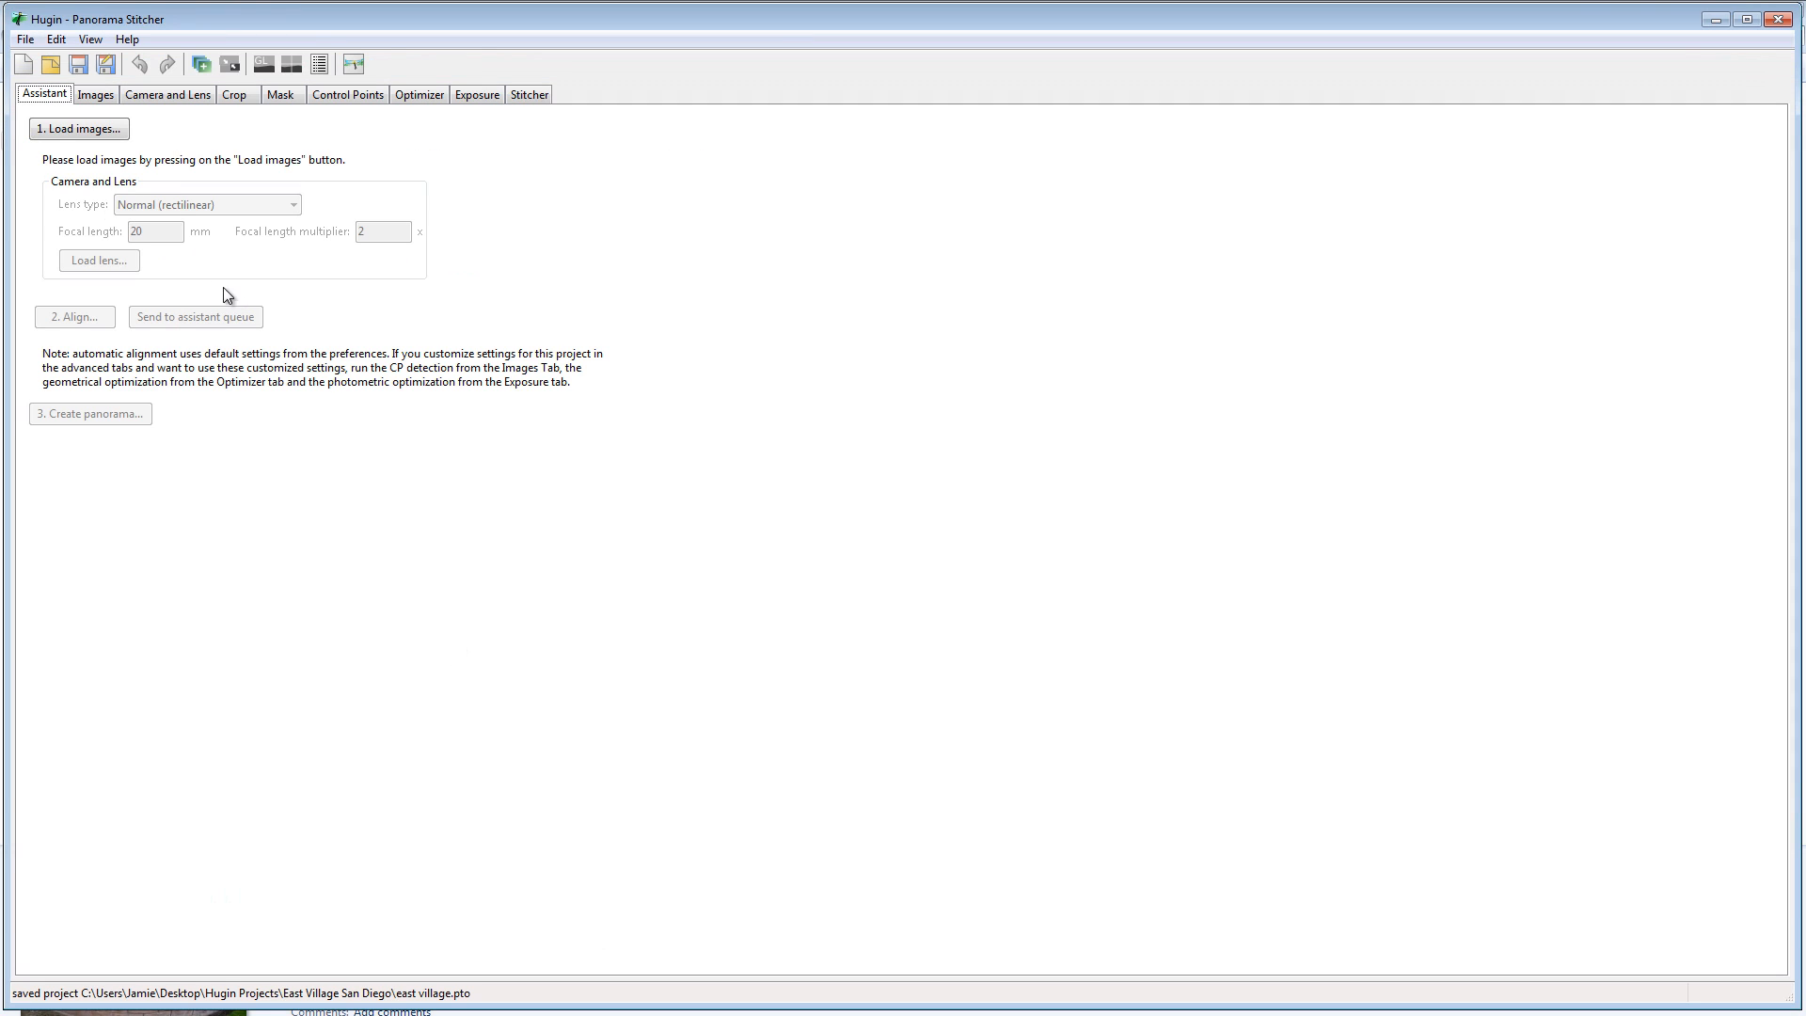
{"action": "left_click", "coordinate": [72, 136]}
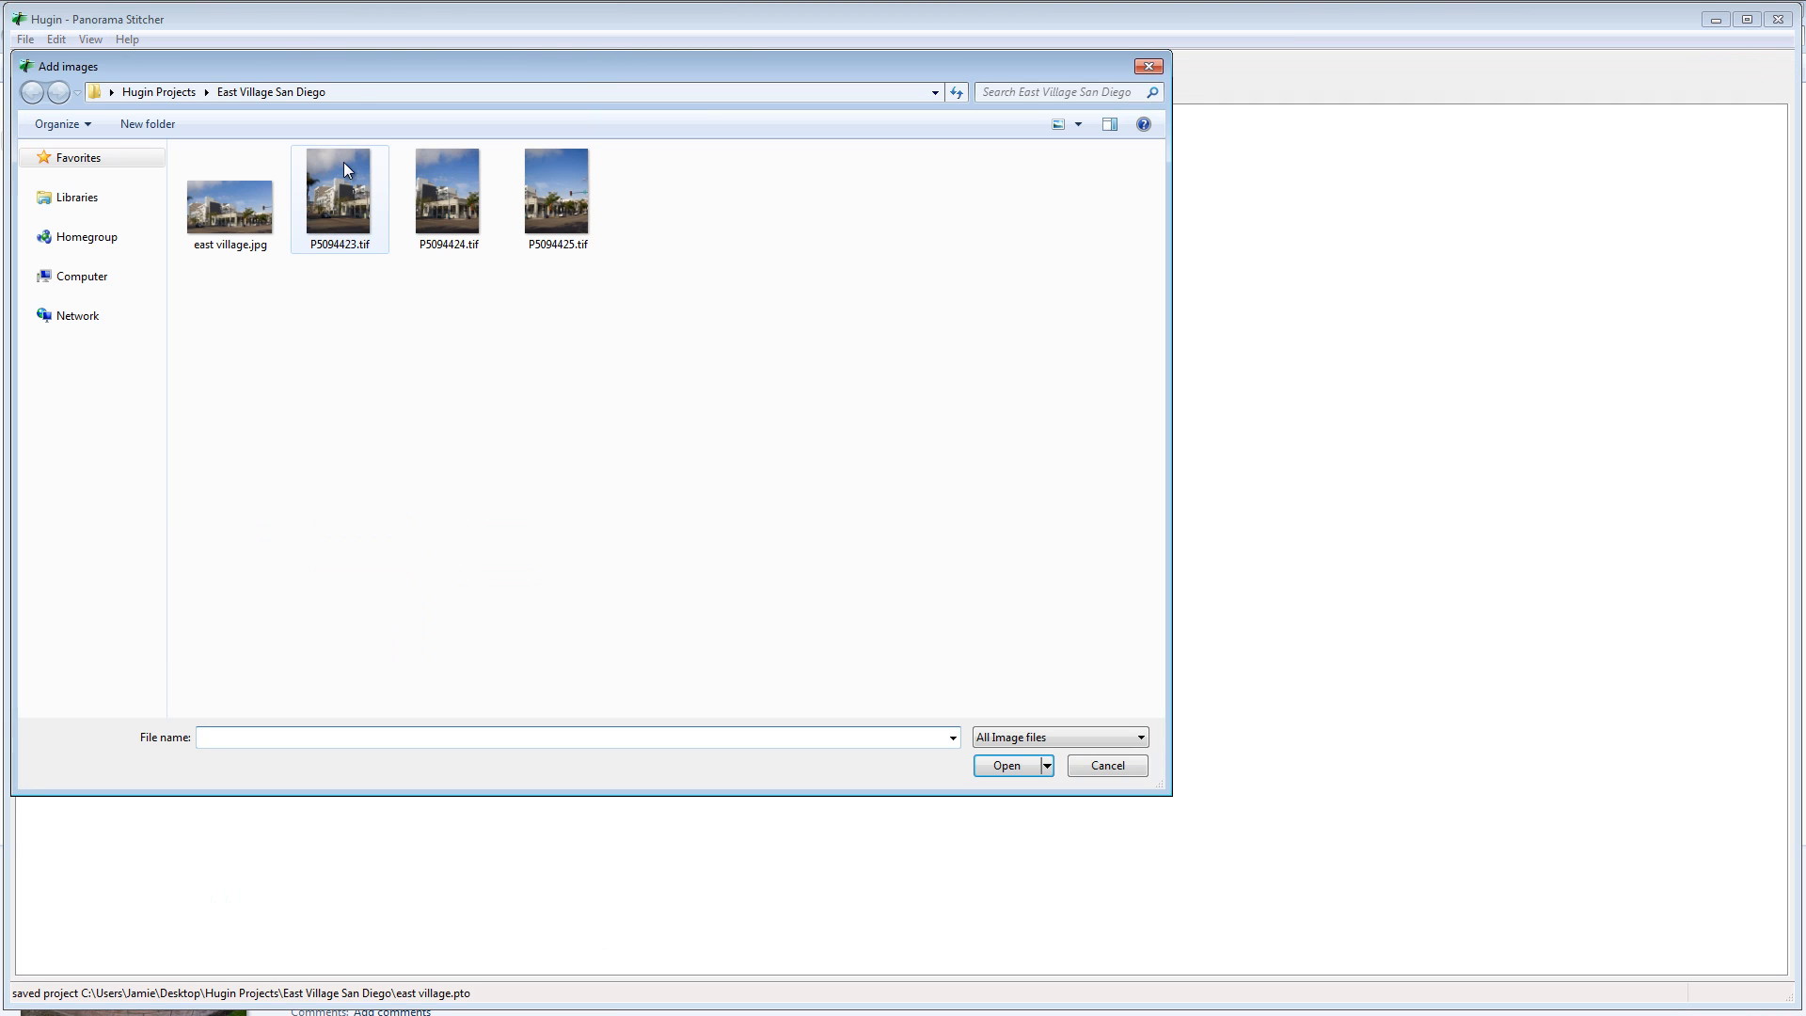
{"action": "left_click_drag", "start_coordinate": [367, 75], "coordinate": [567, 93]}
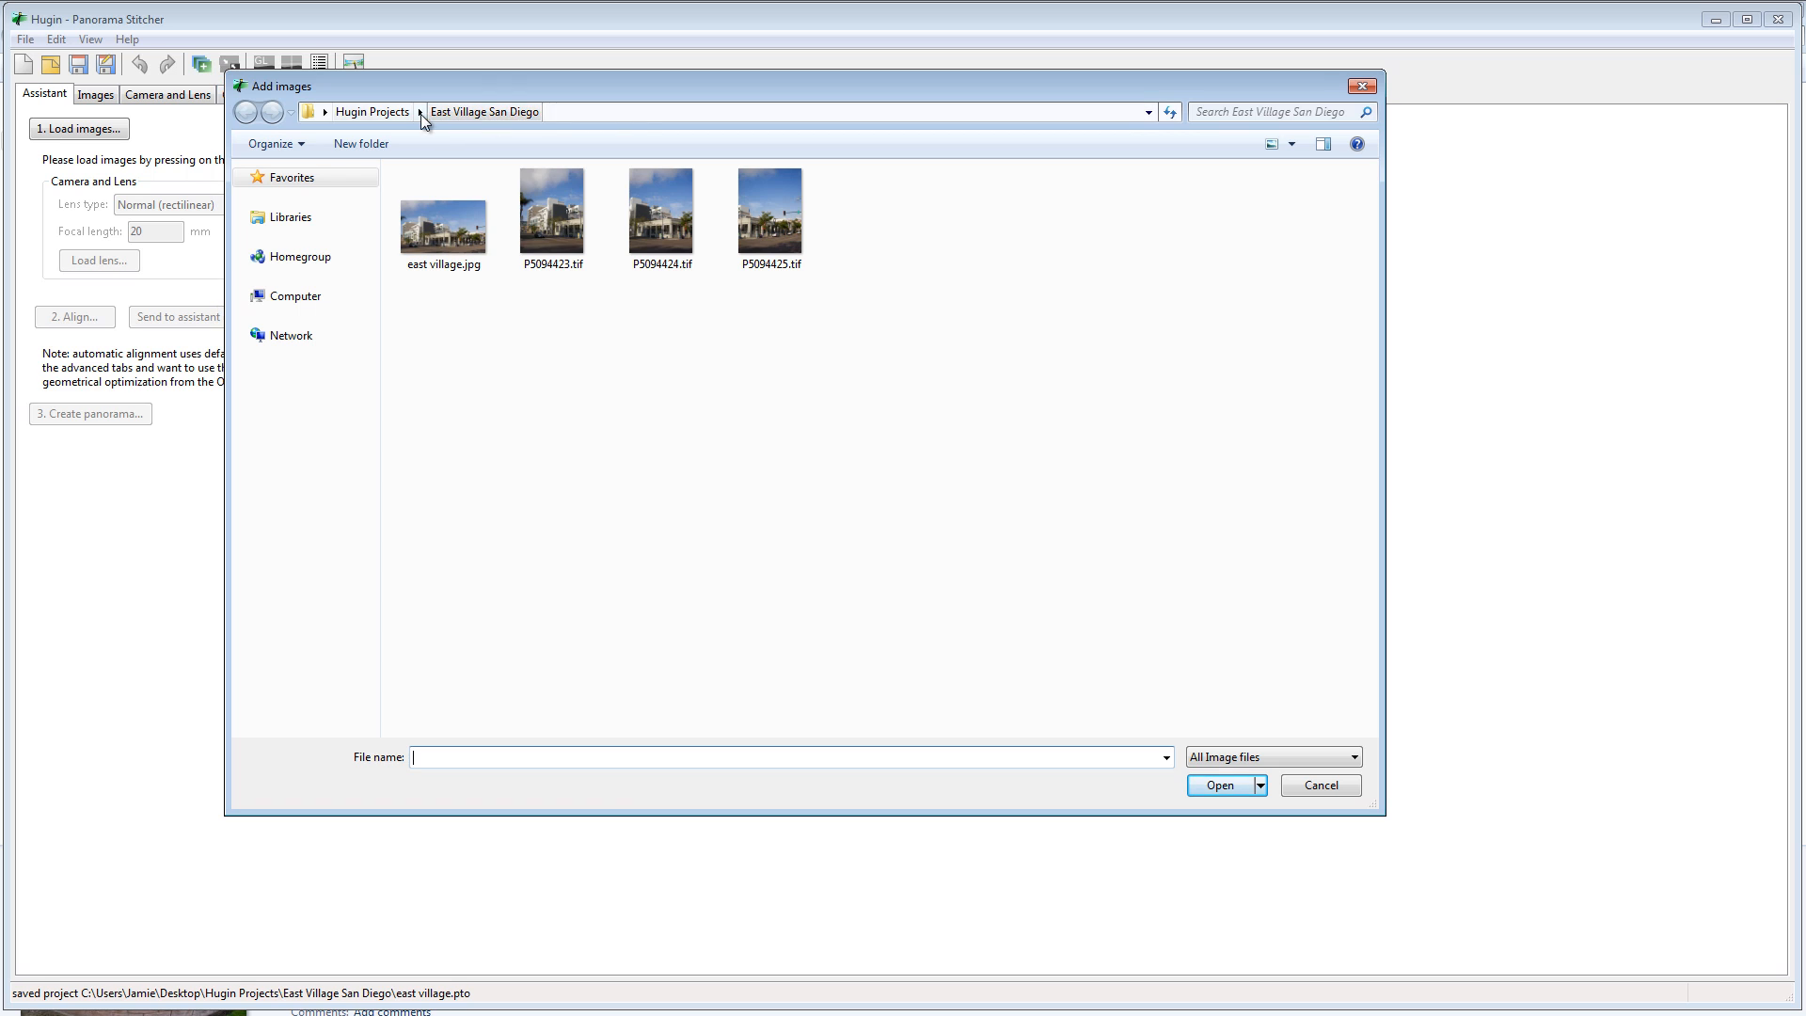
{"action": "left_click", "coordinate": [420, 112]}
{"action": "left_click", "coordinate": [461, 215]}
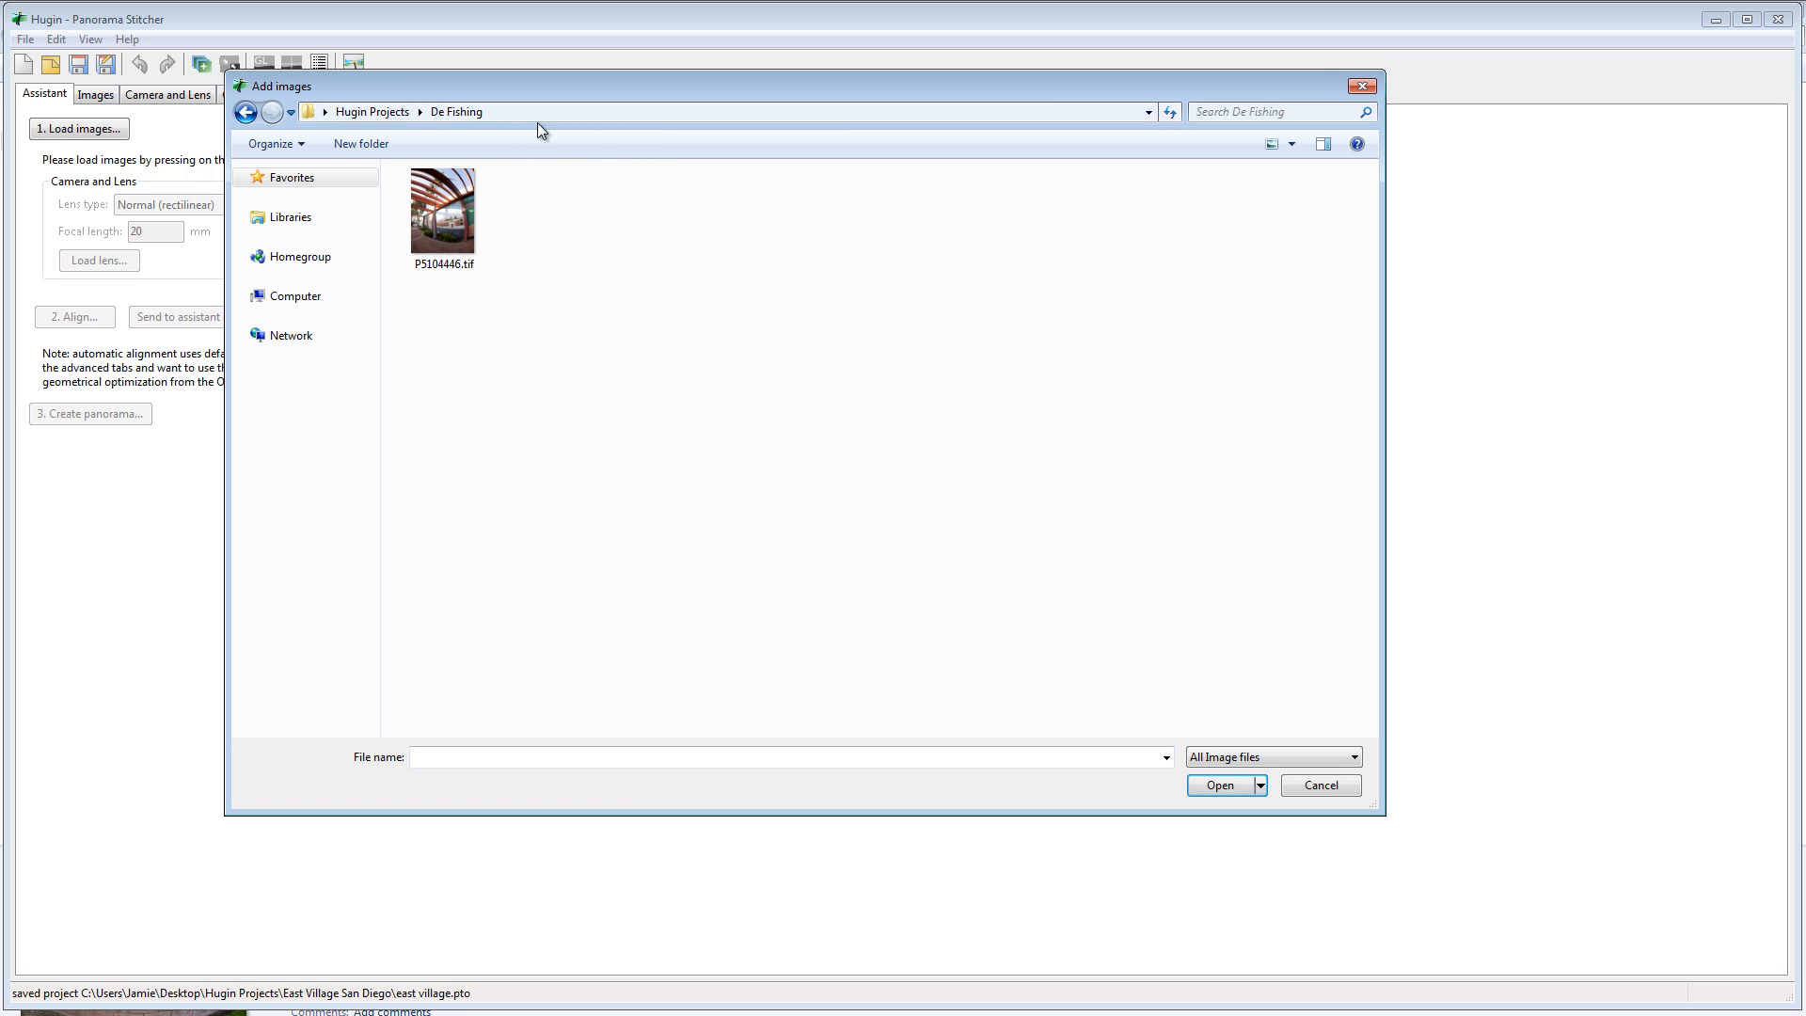
{"action": "left_click", "coordinate": [419, 111]}
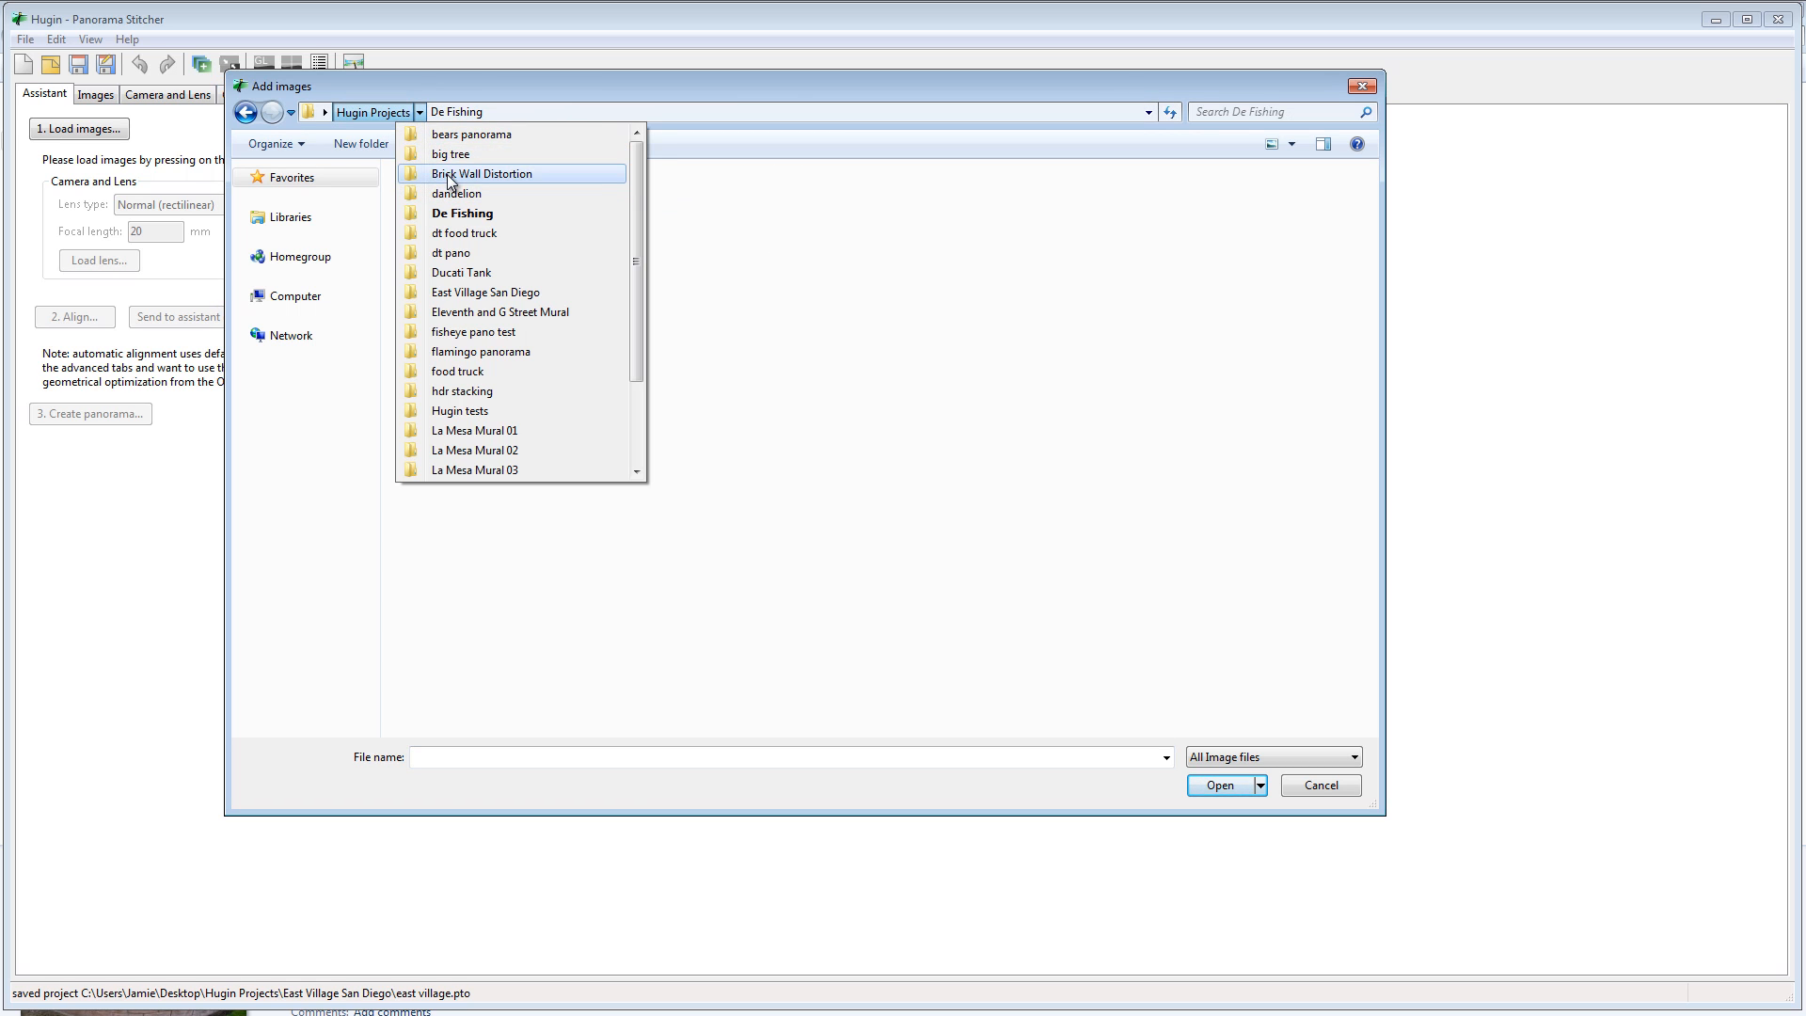
{"action": "left_click", "coordinate": [448, 173]}
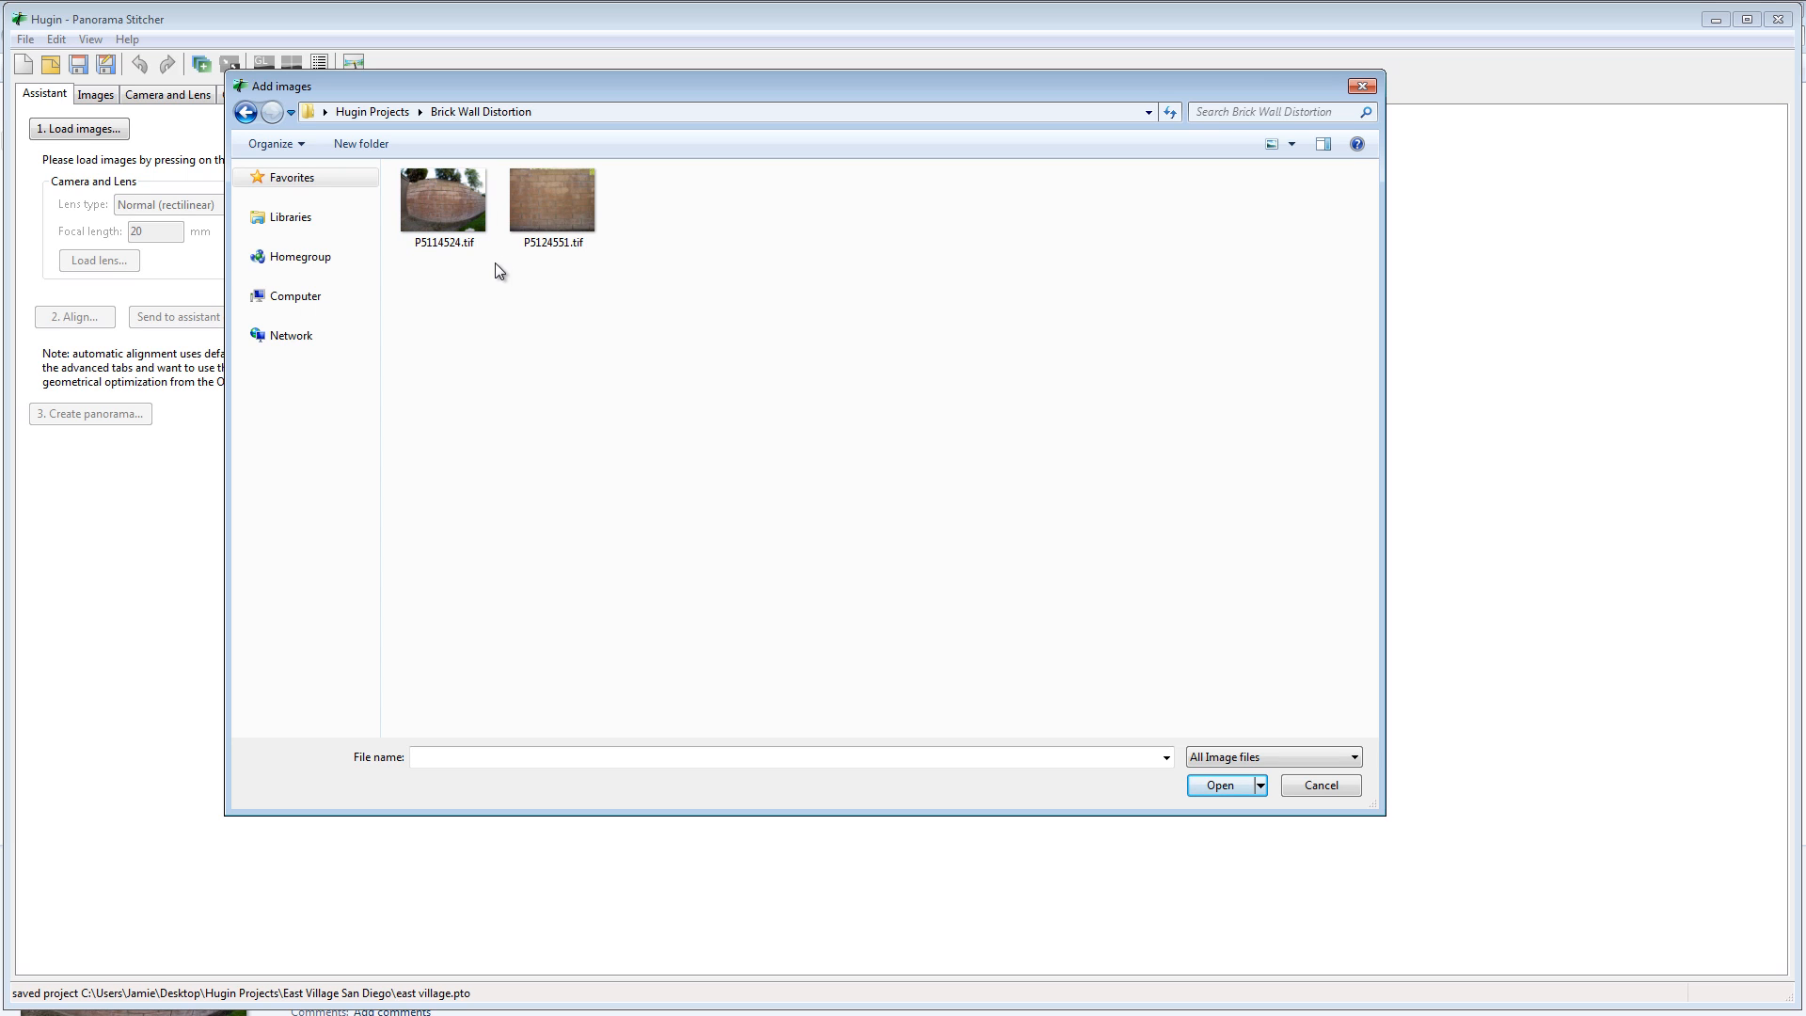
{"action": "left_click", "coordinate": [465, 222]}
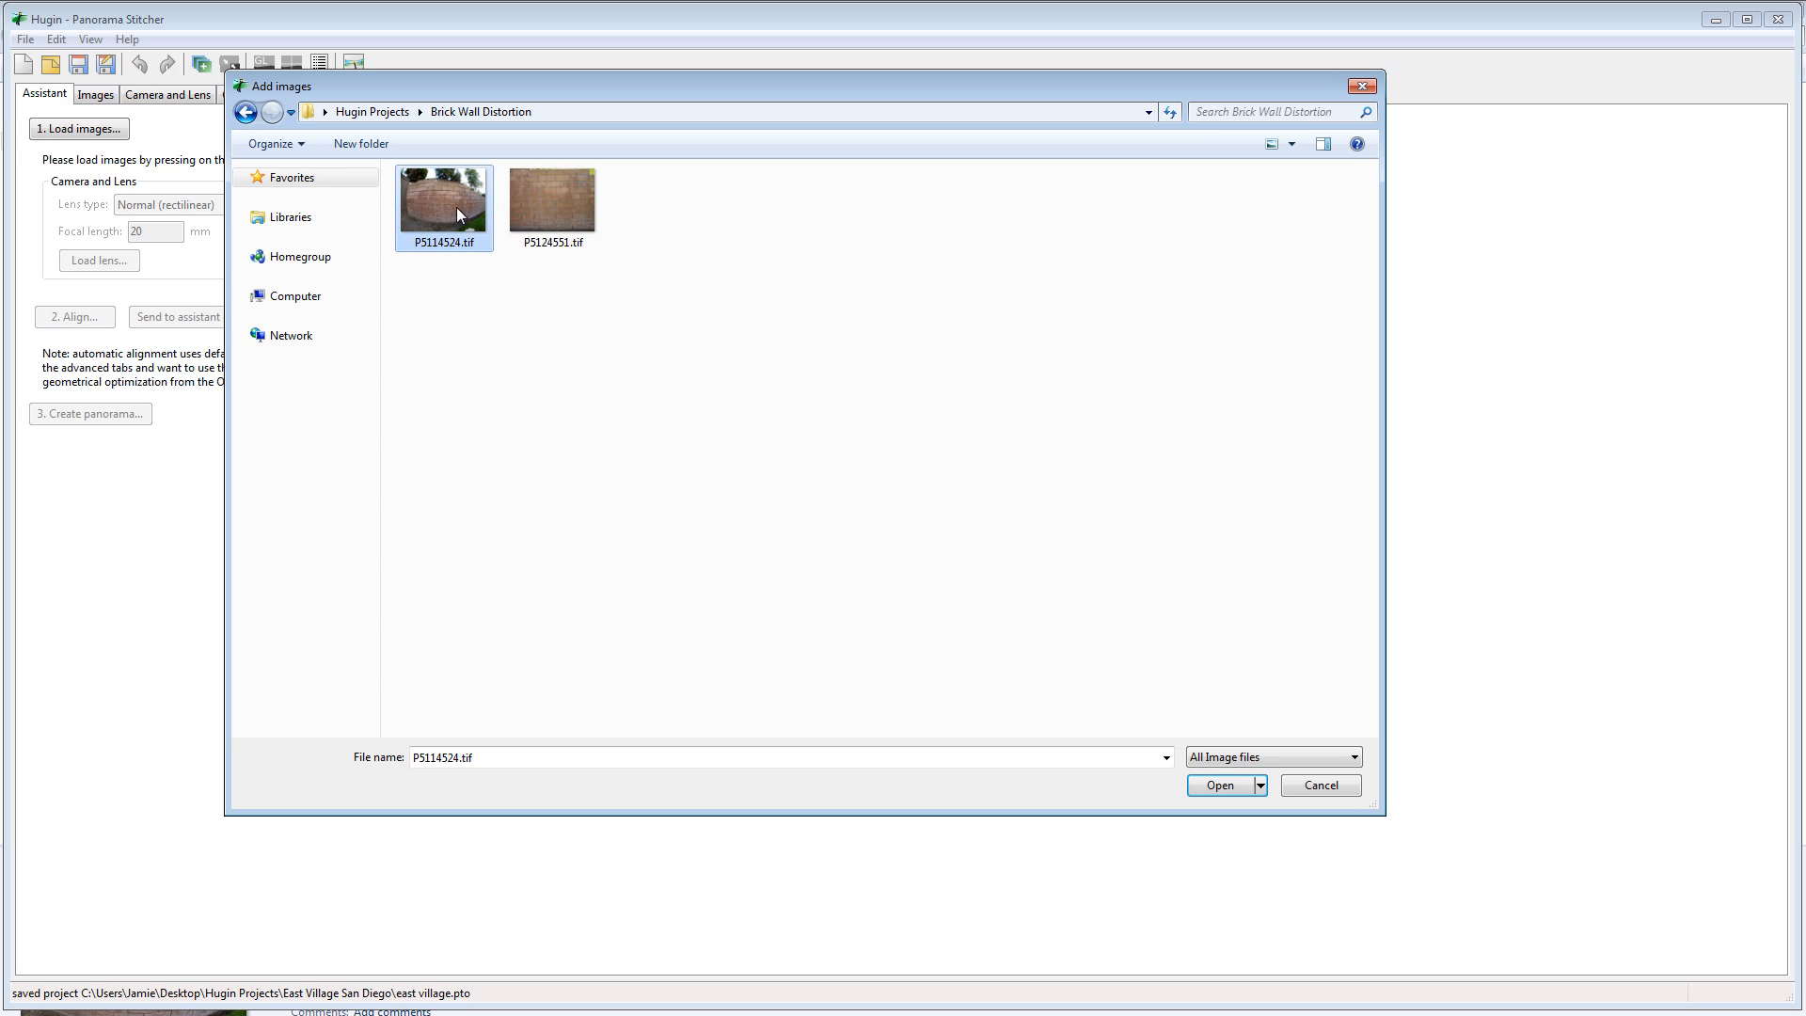
{"action": "left_click", "coordinate": [1246, 785]}
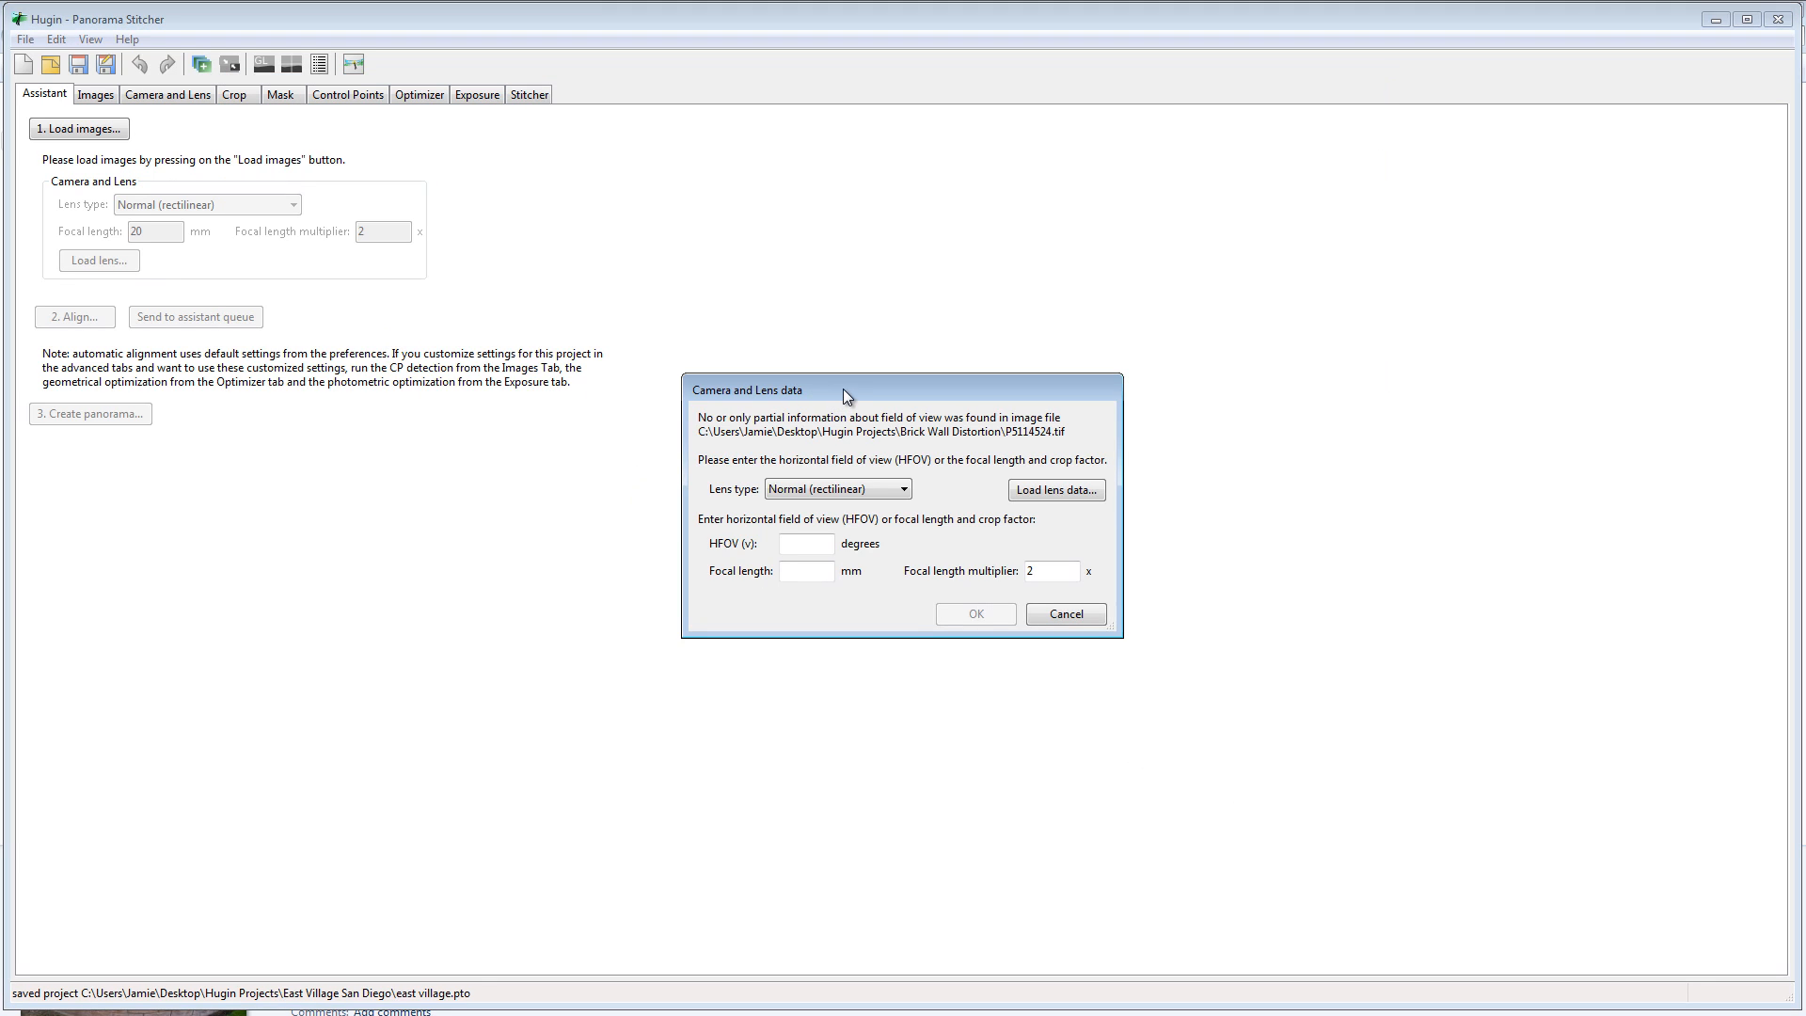
Specify the image's lens data as a 7.5 mm focal length and the Full frame fisheye lens type
{"action": "left_click_drag", "start_coordinate": [843, 388], "coordinate": [688, 243]}
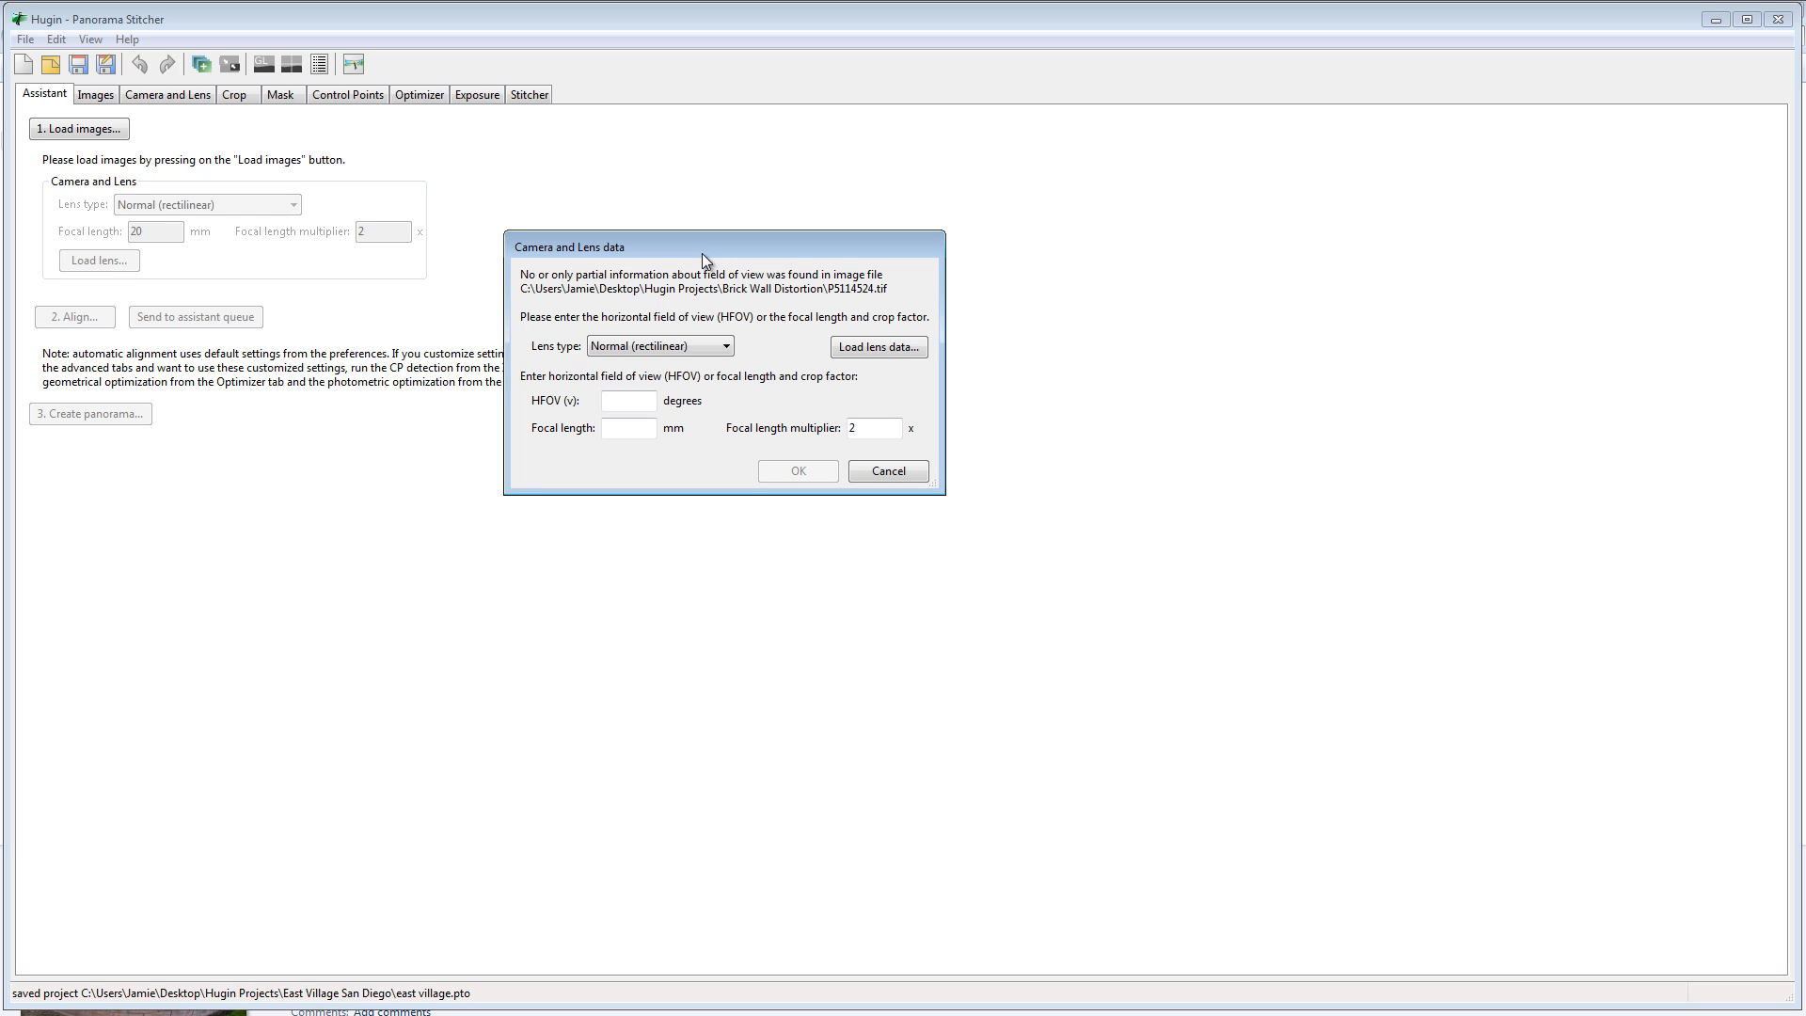
{"action": "left_click", "coordinate": [623, 429]}
{"action": "type", "text": "7.5"}
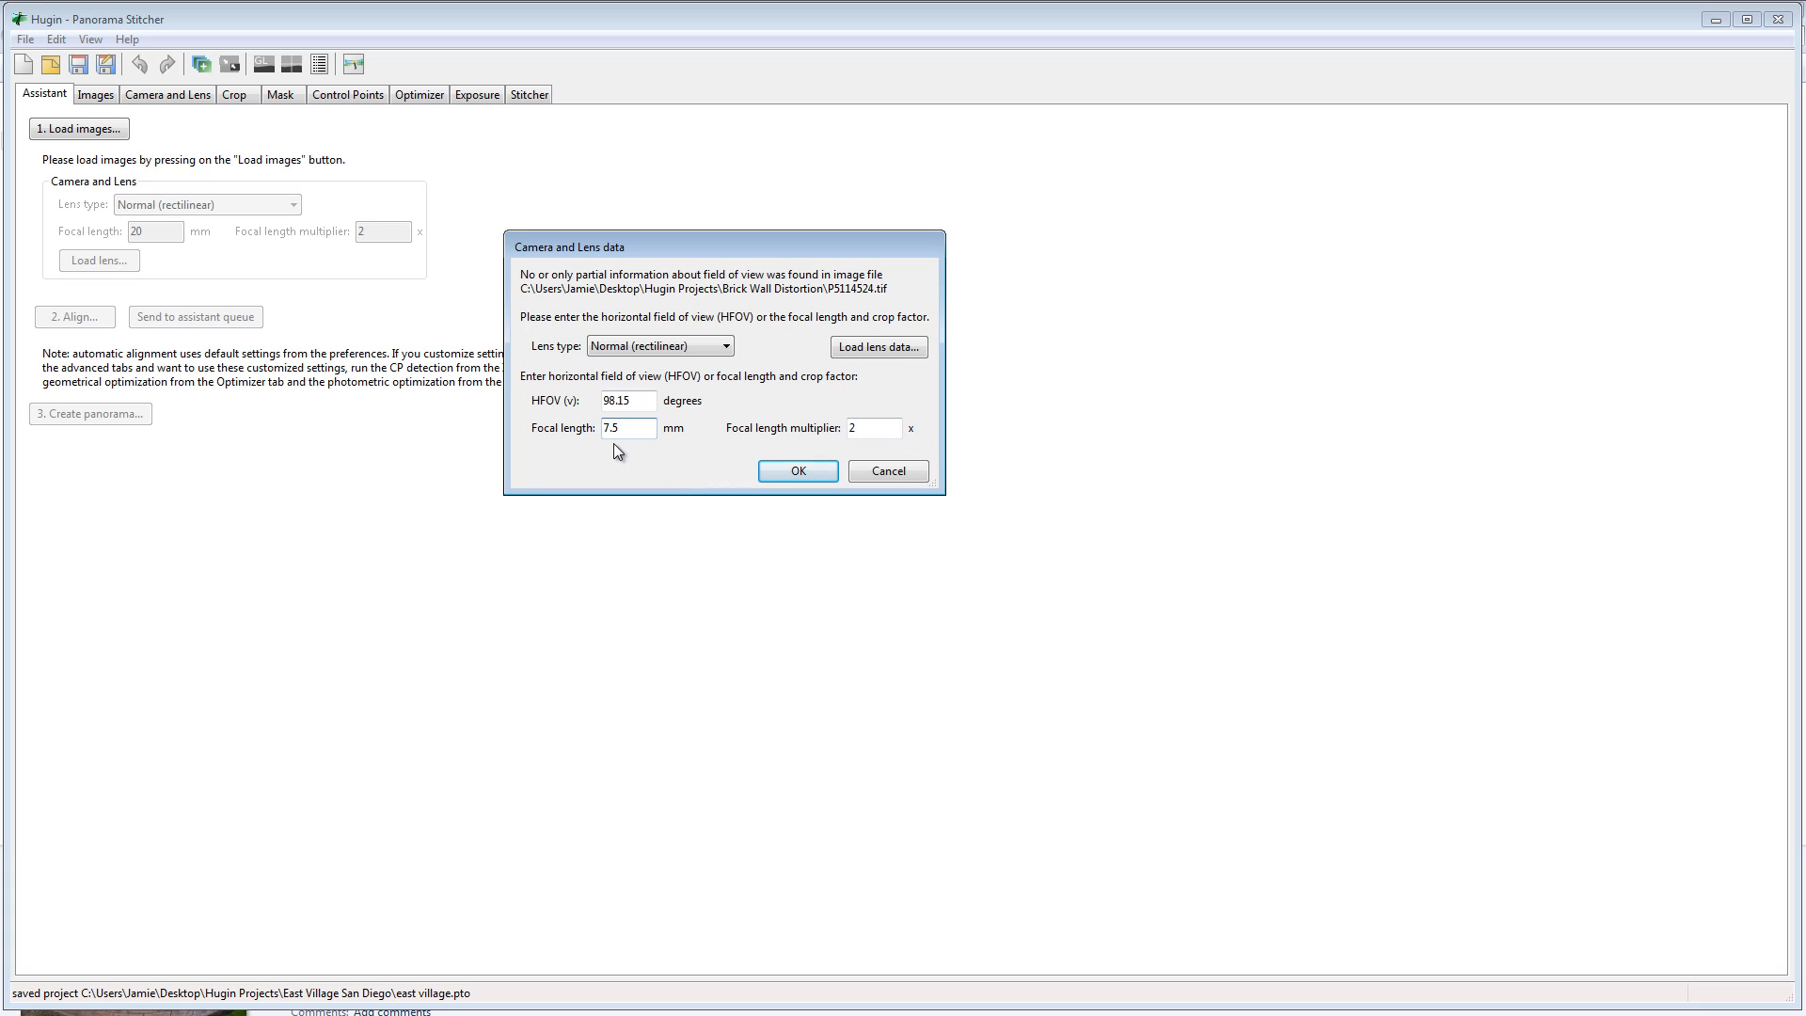
{"action": "left_click", "coordinate": [696, 348]}
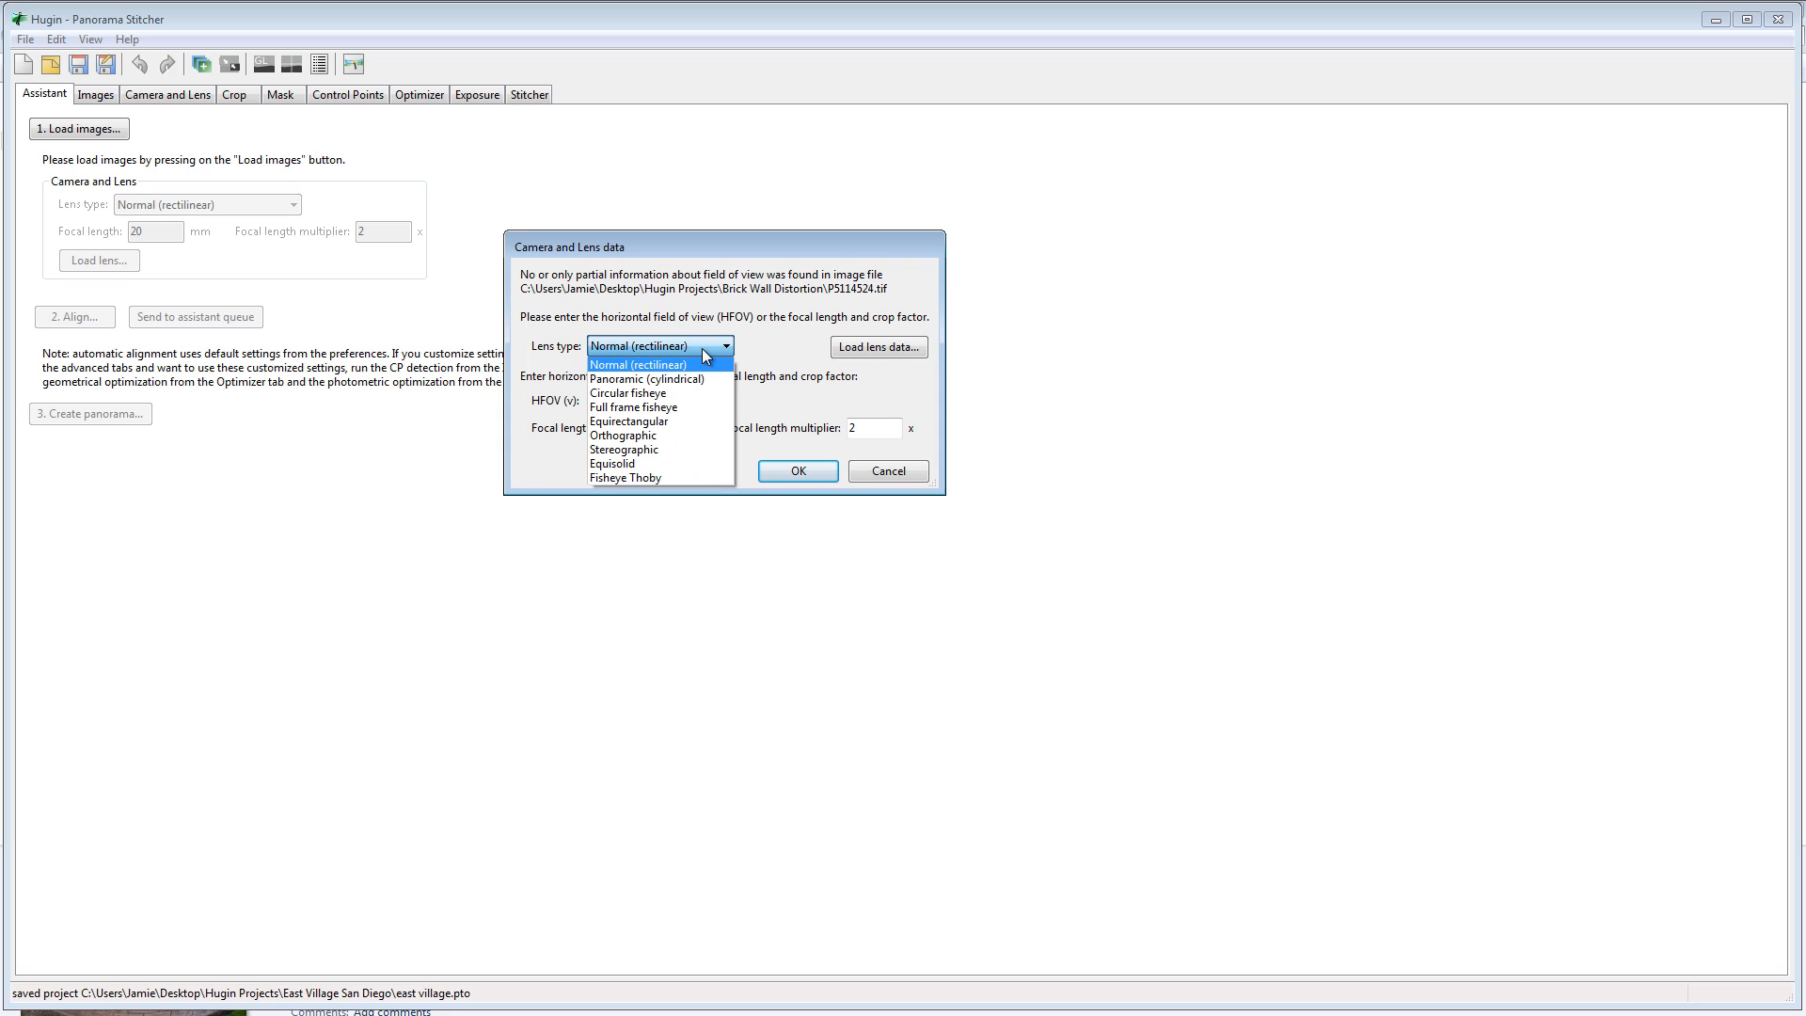
{"action": "left_click", "coordinate": [630, 408]}
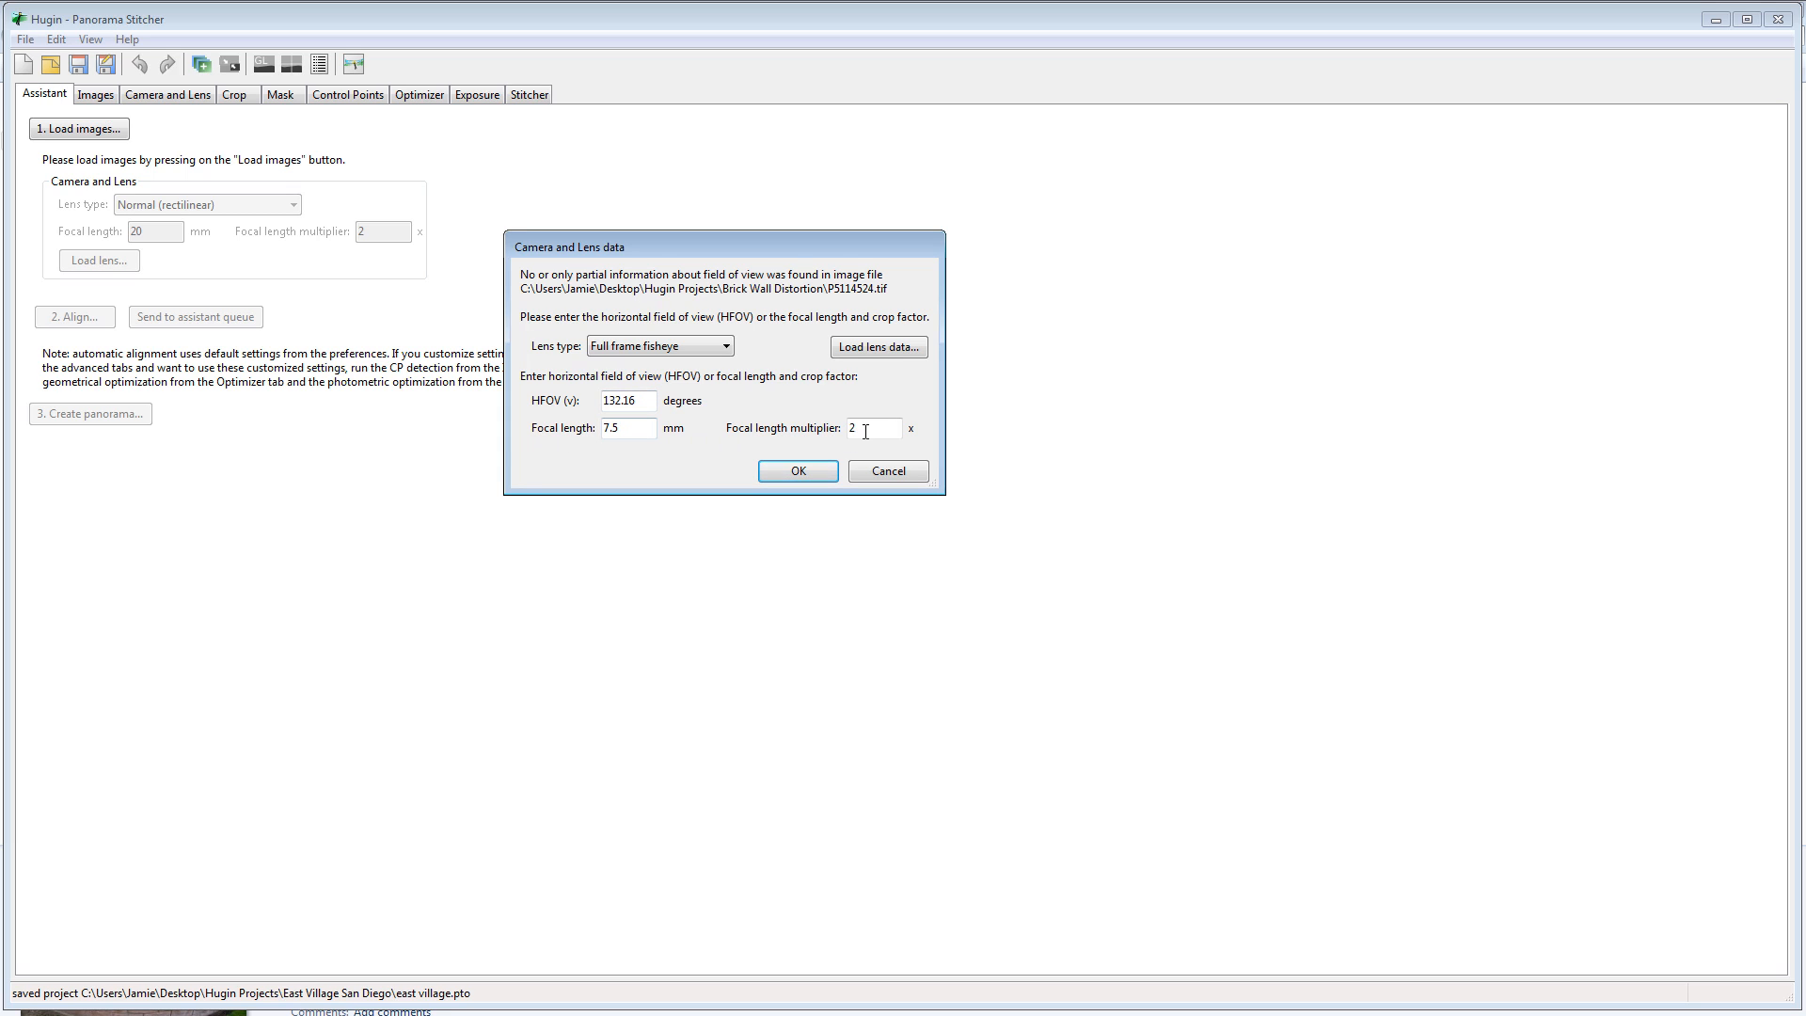
{"action": "left_click", "coordinate": [799, 472]}
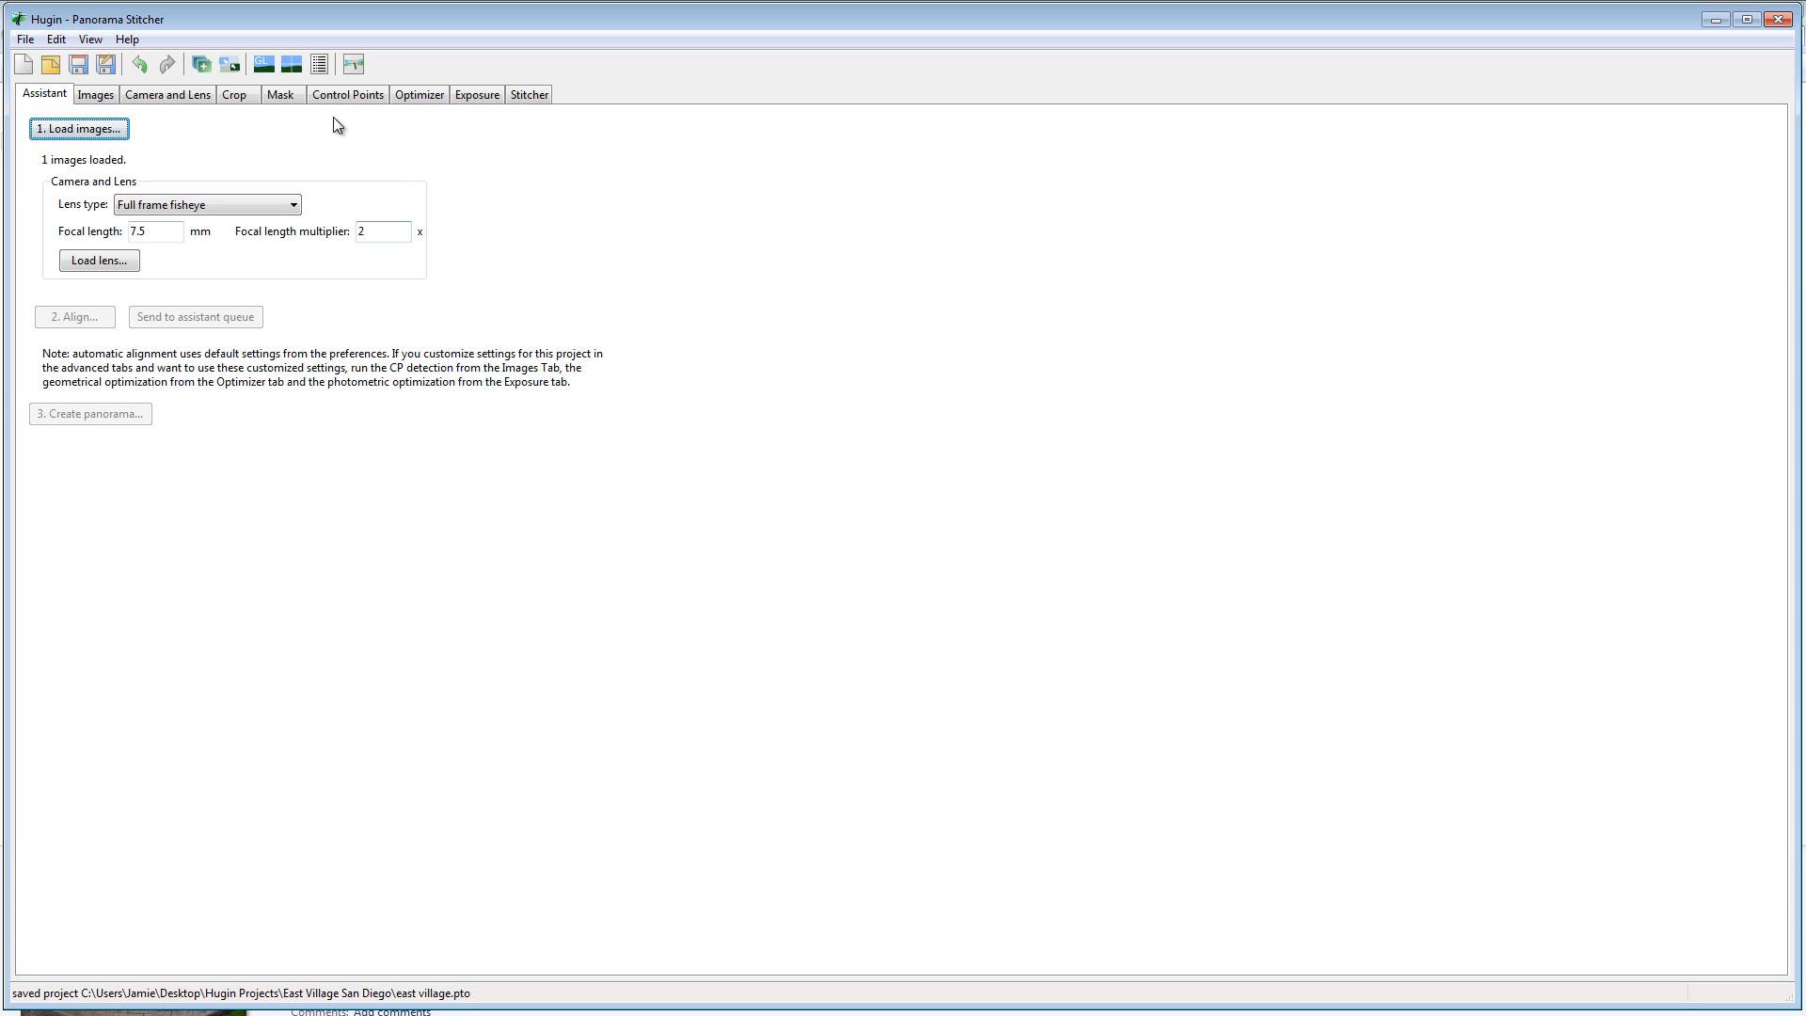
In the fast panorama preview, try the Cylindrical projection and set the output projection to Rectilinear
{"action": "left_click", "coordinate": [264, 64]}
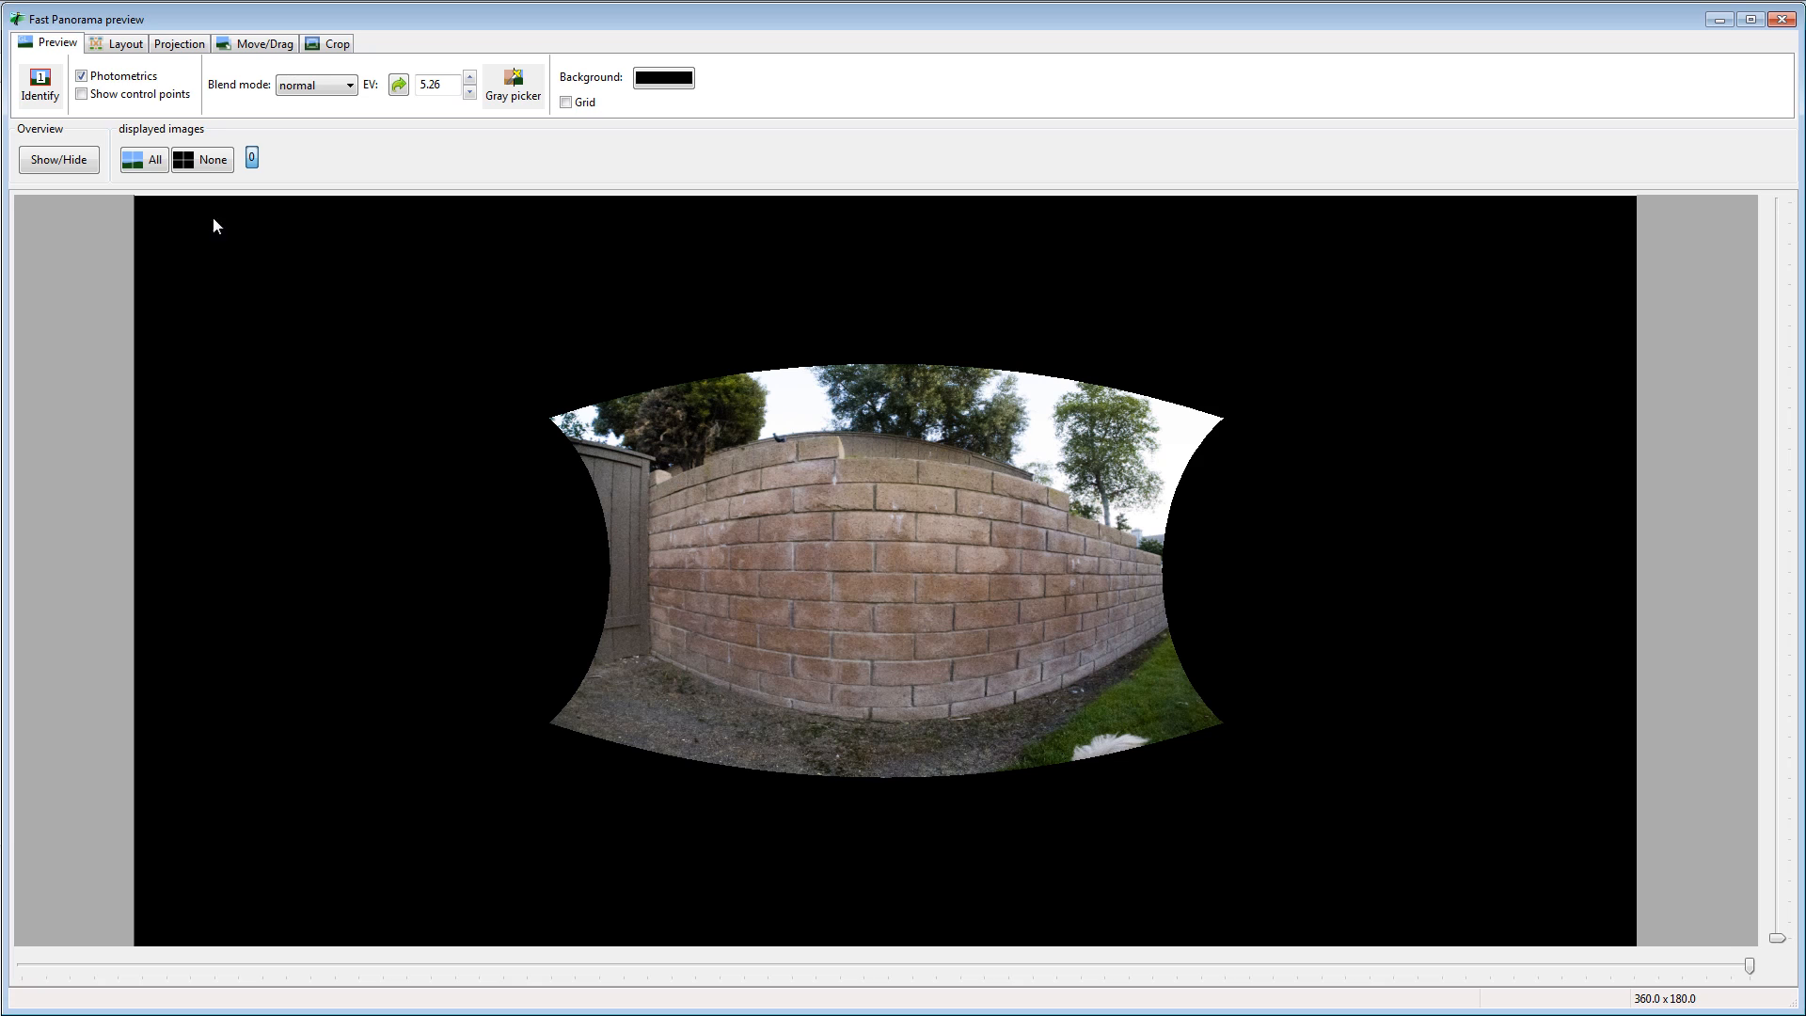
{"action": "left_click", "coordinate": [240, 47]}
{"action": "left_click", "coordinate": [179, 45]}
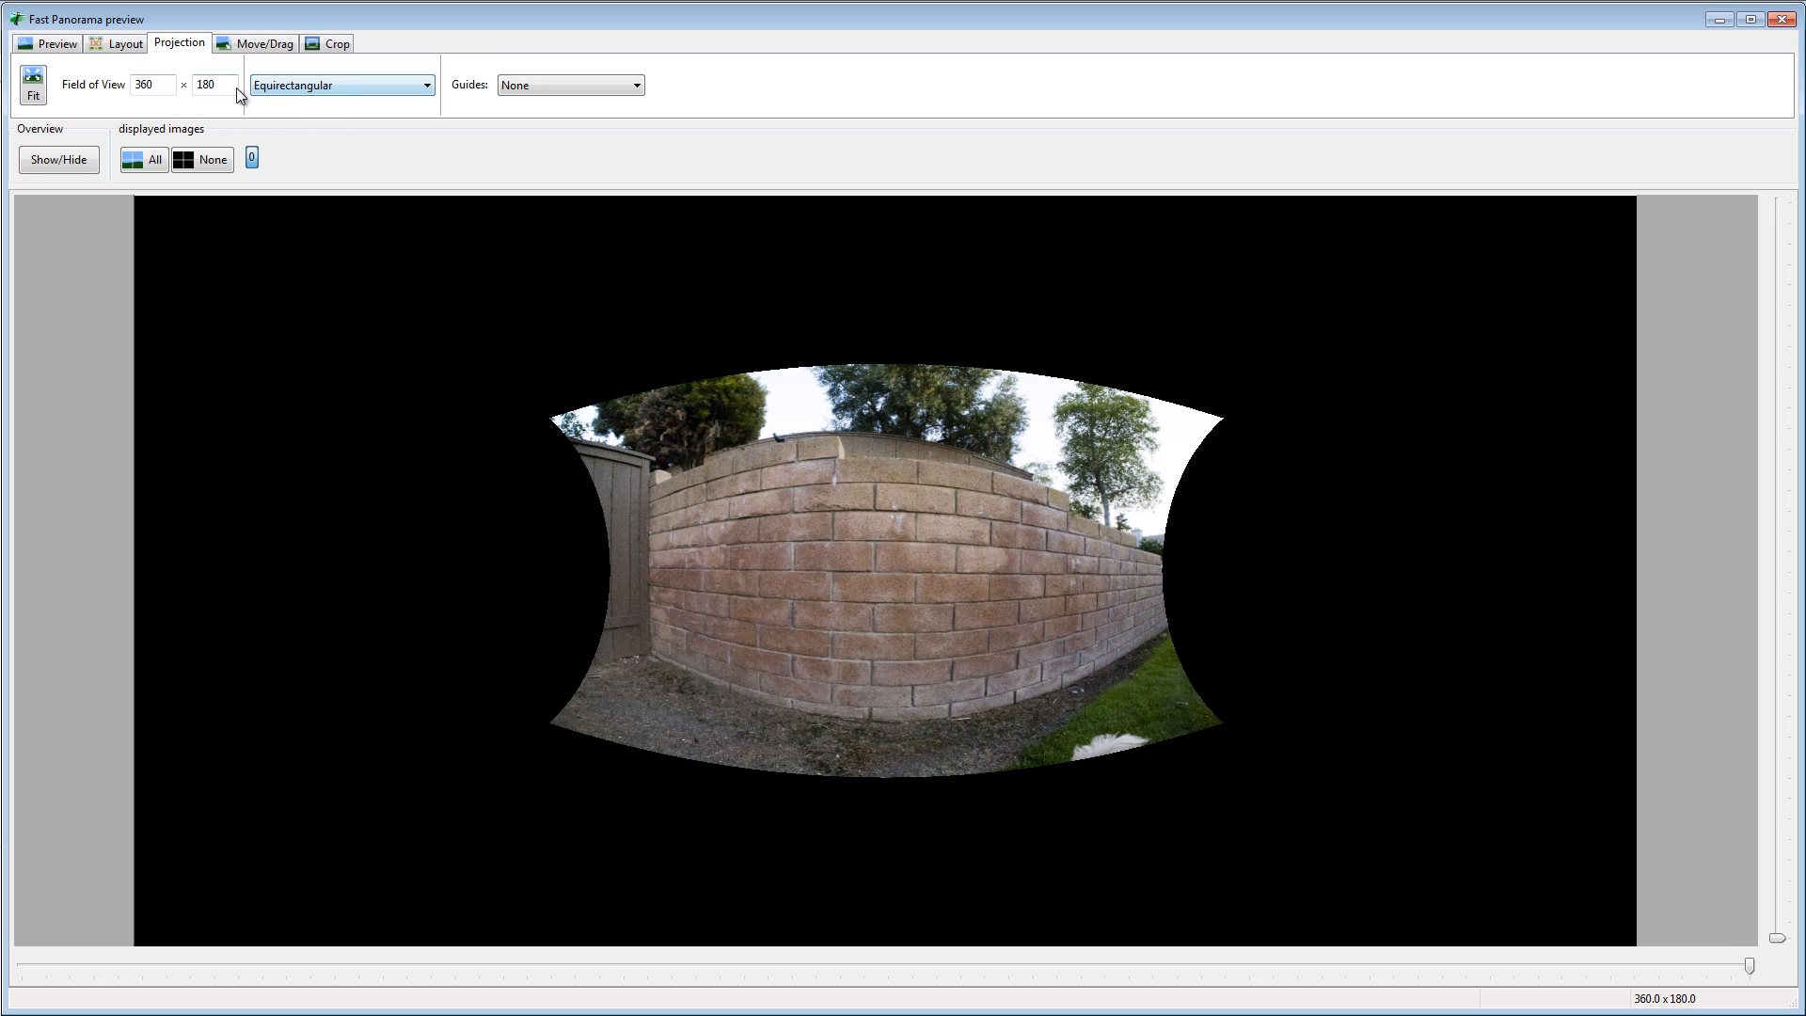
{"action": "left_click", "coordinate": [362, 85]}
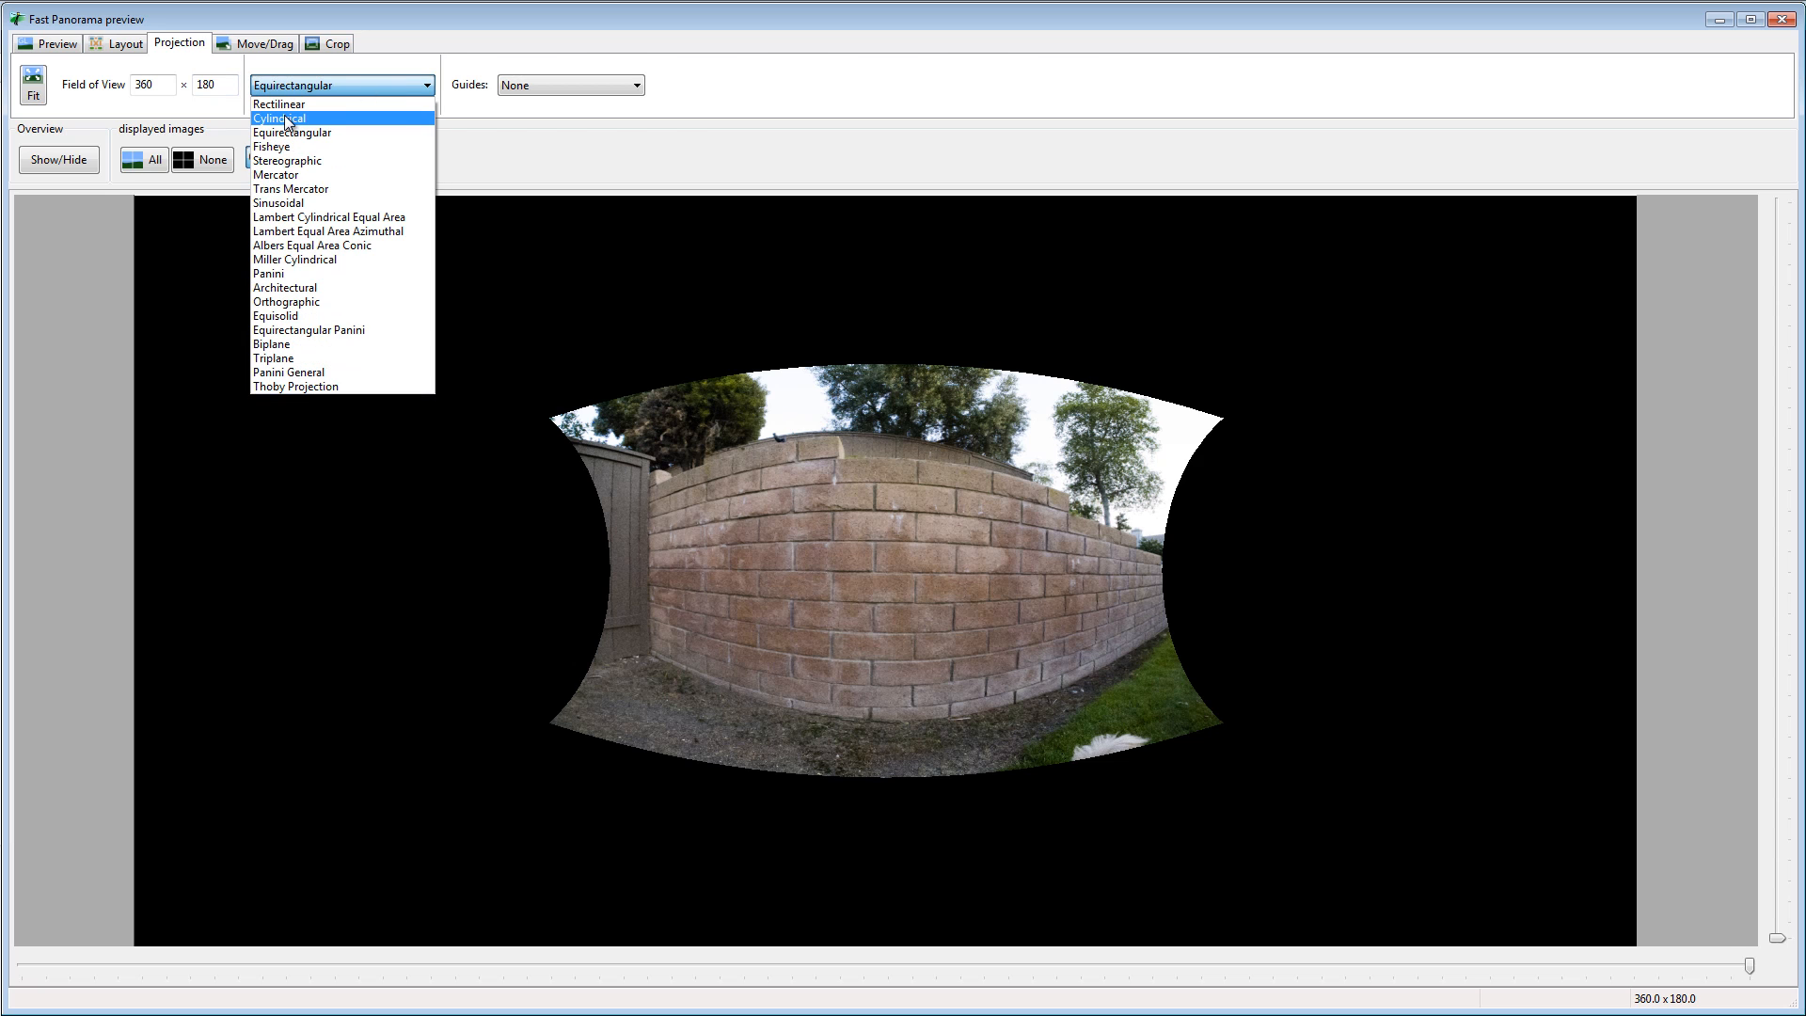
{"action": "left_click", "coordinate": [284, 116]}
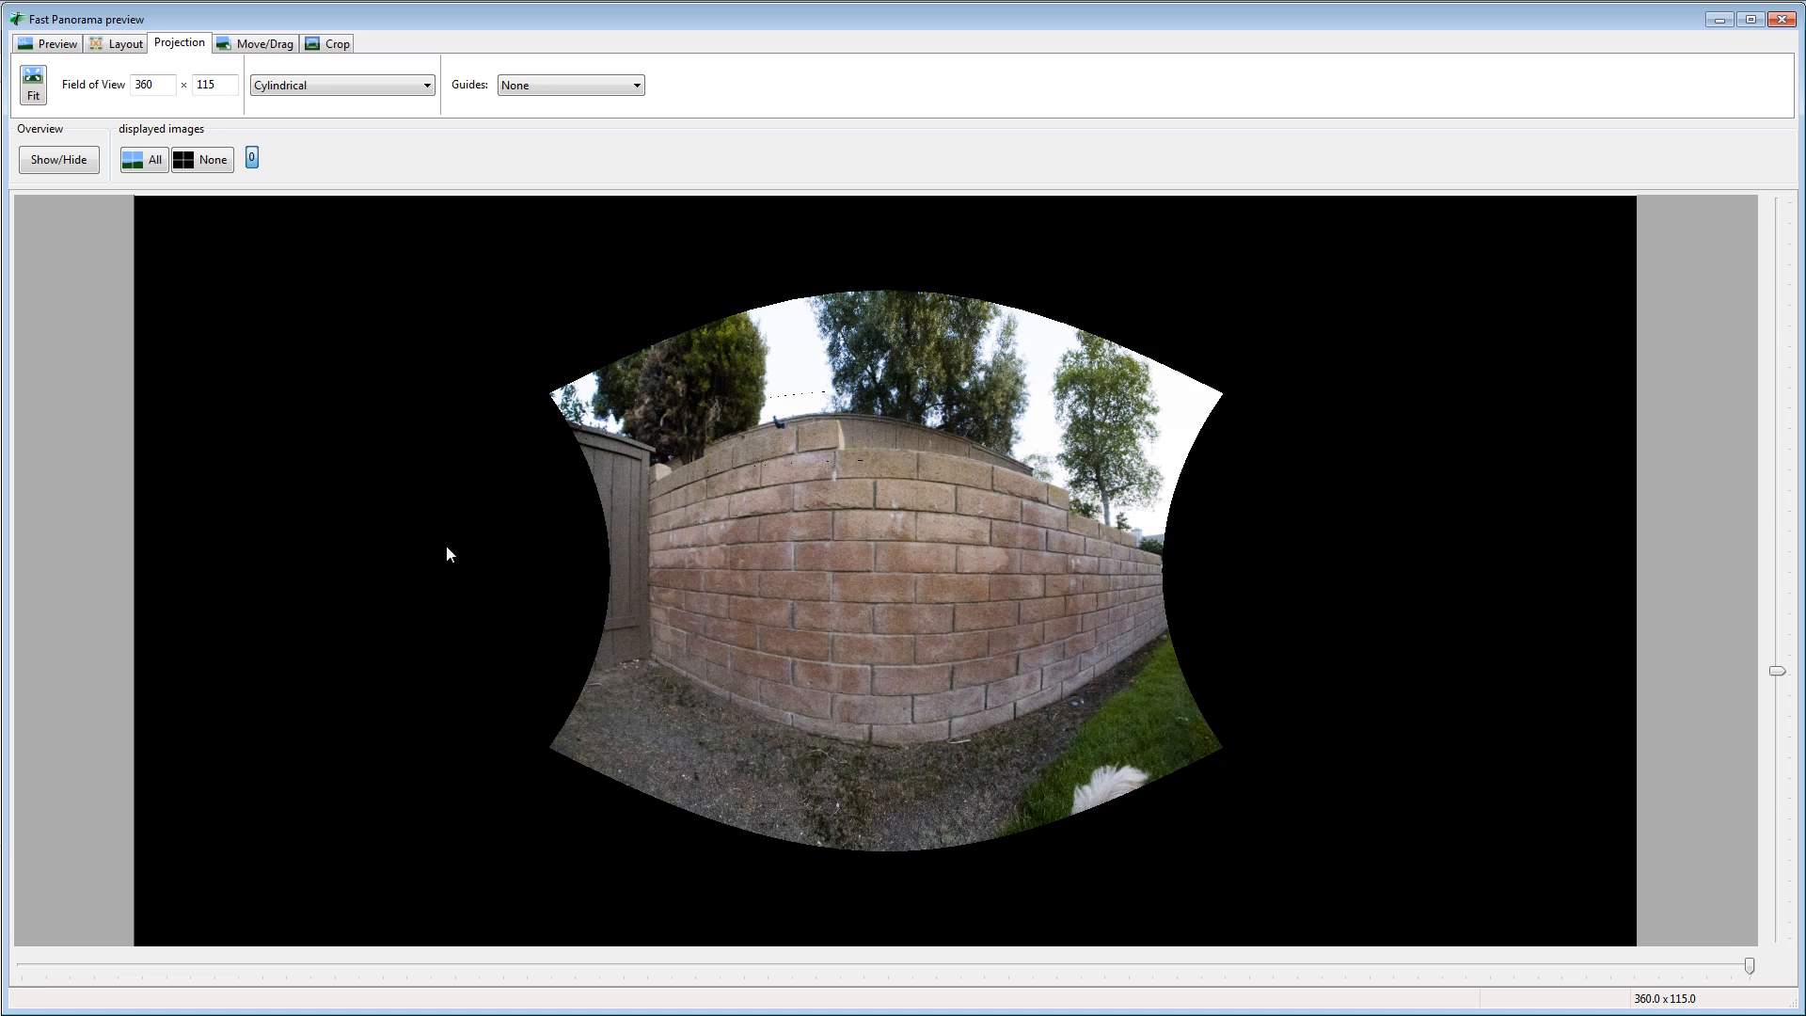
{"action": "left_click", "coordinate": [318, 81]}
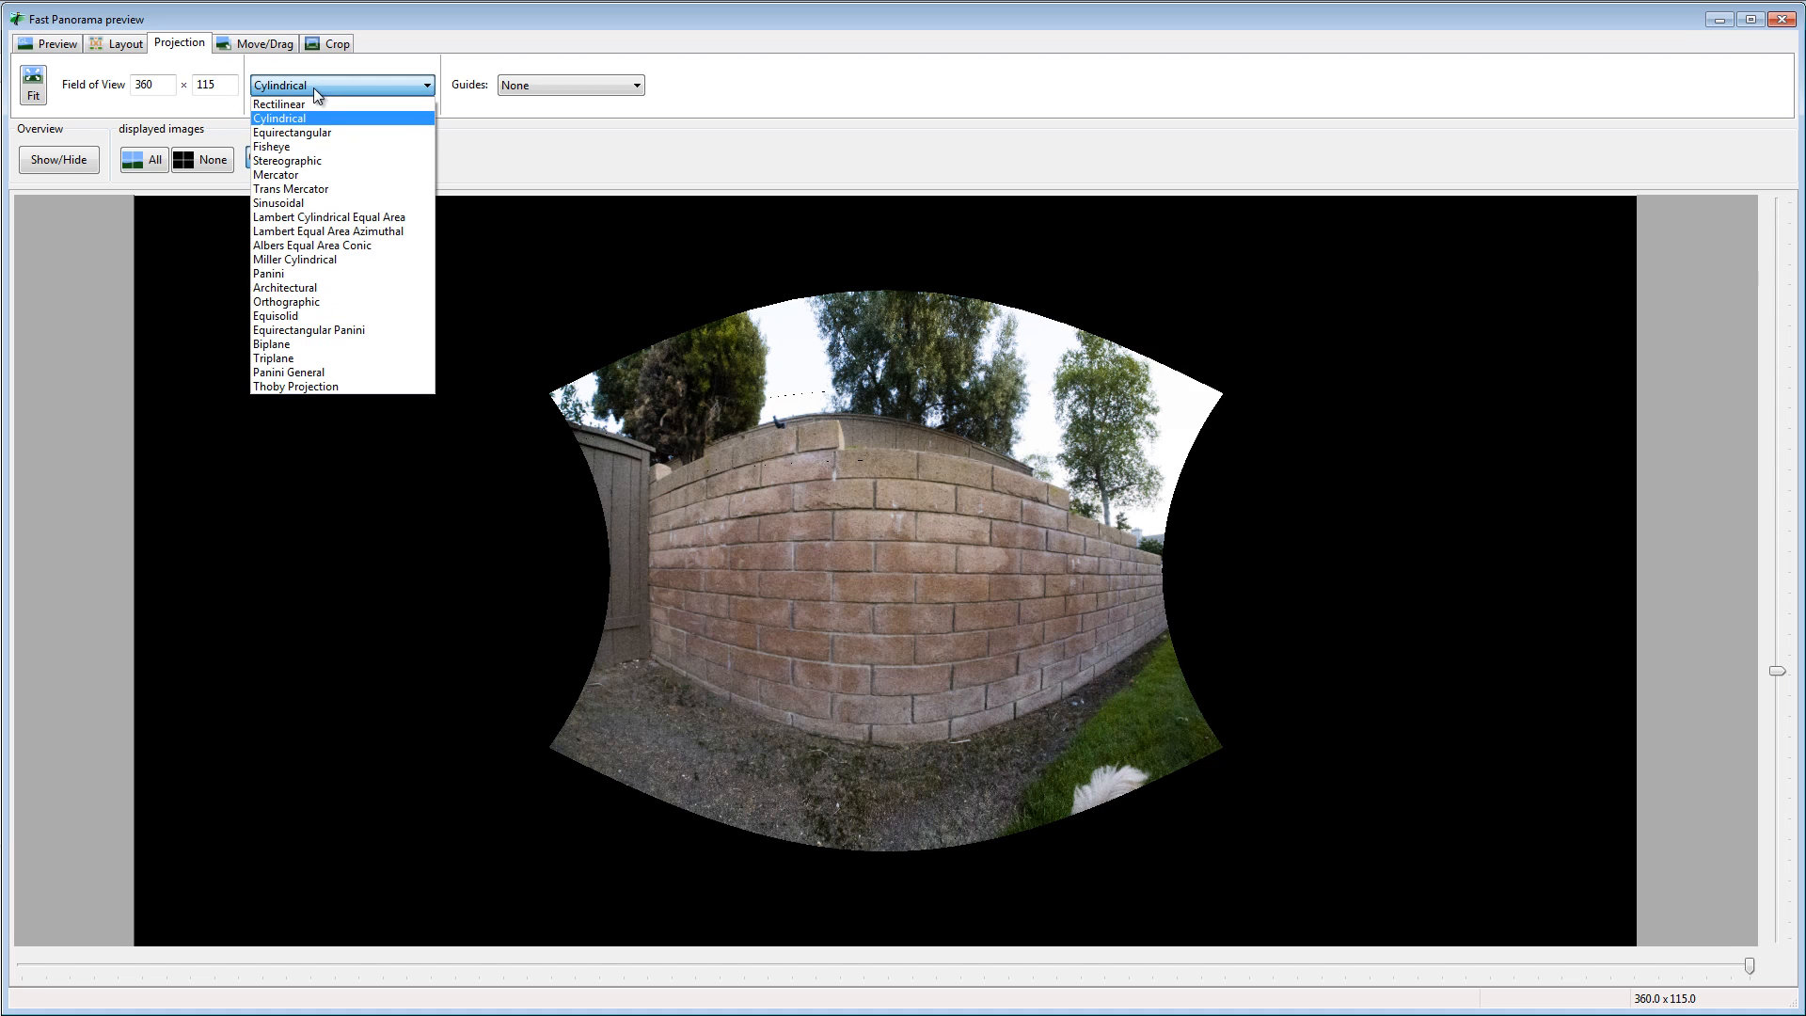
{"action": "left_click", "coordinate": [308, 103]}
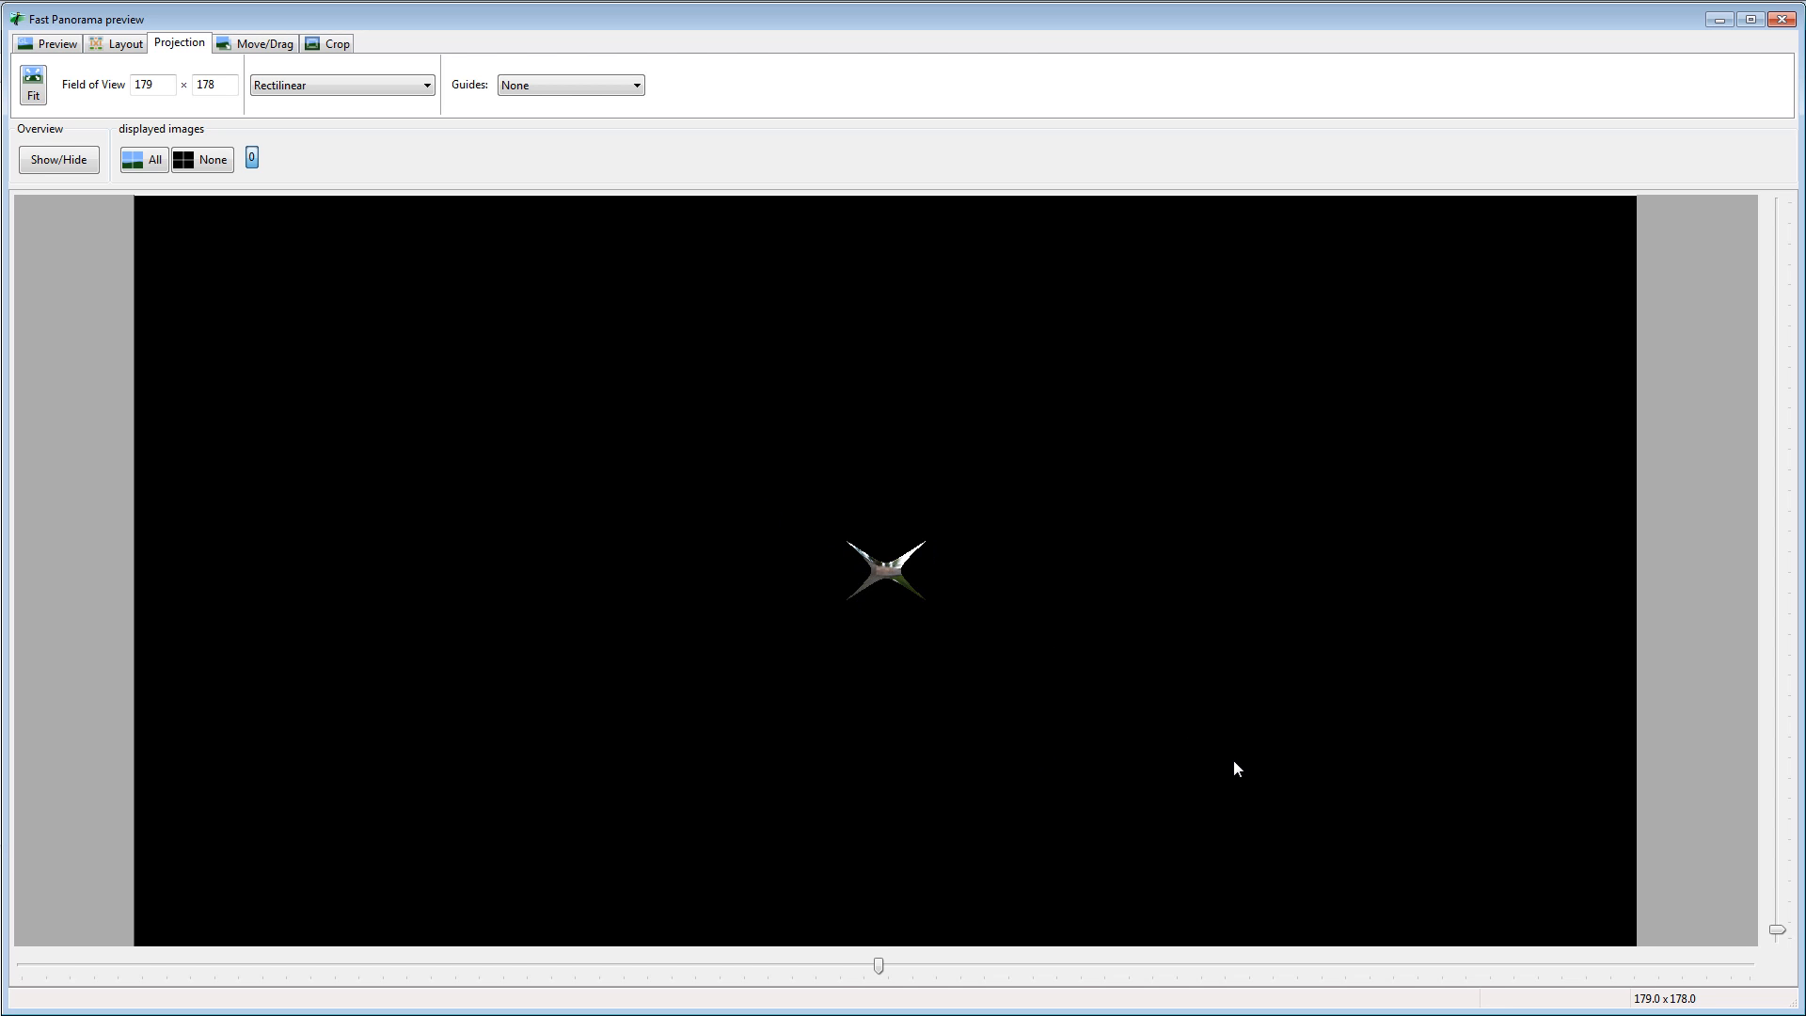
Reduce the panorama's field of view to 147 × 126 degrees so the wall fills the preview
{"action": "left_click_drag", "start_coordinate": [1778, 930], "coordinate": [1777, 786]}
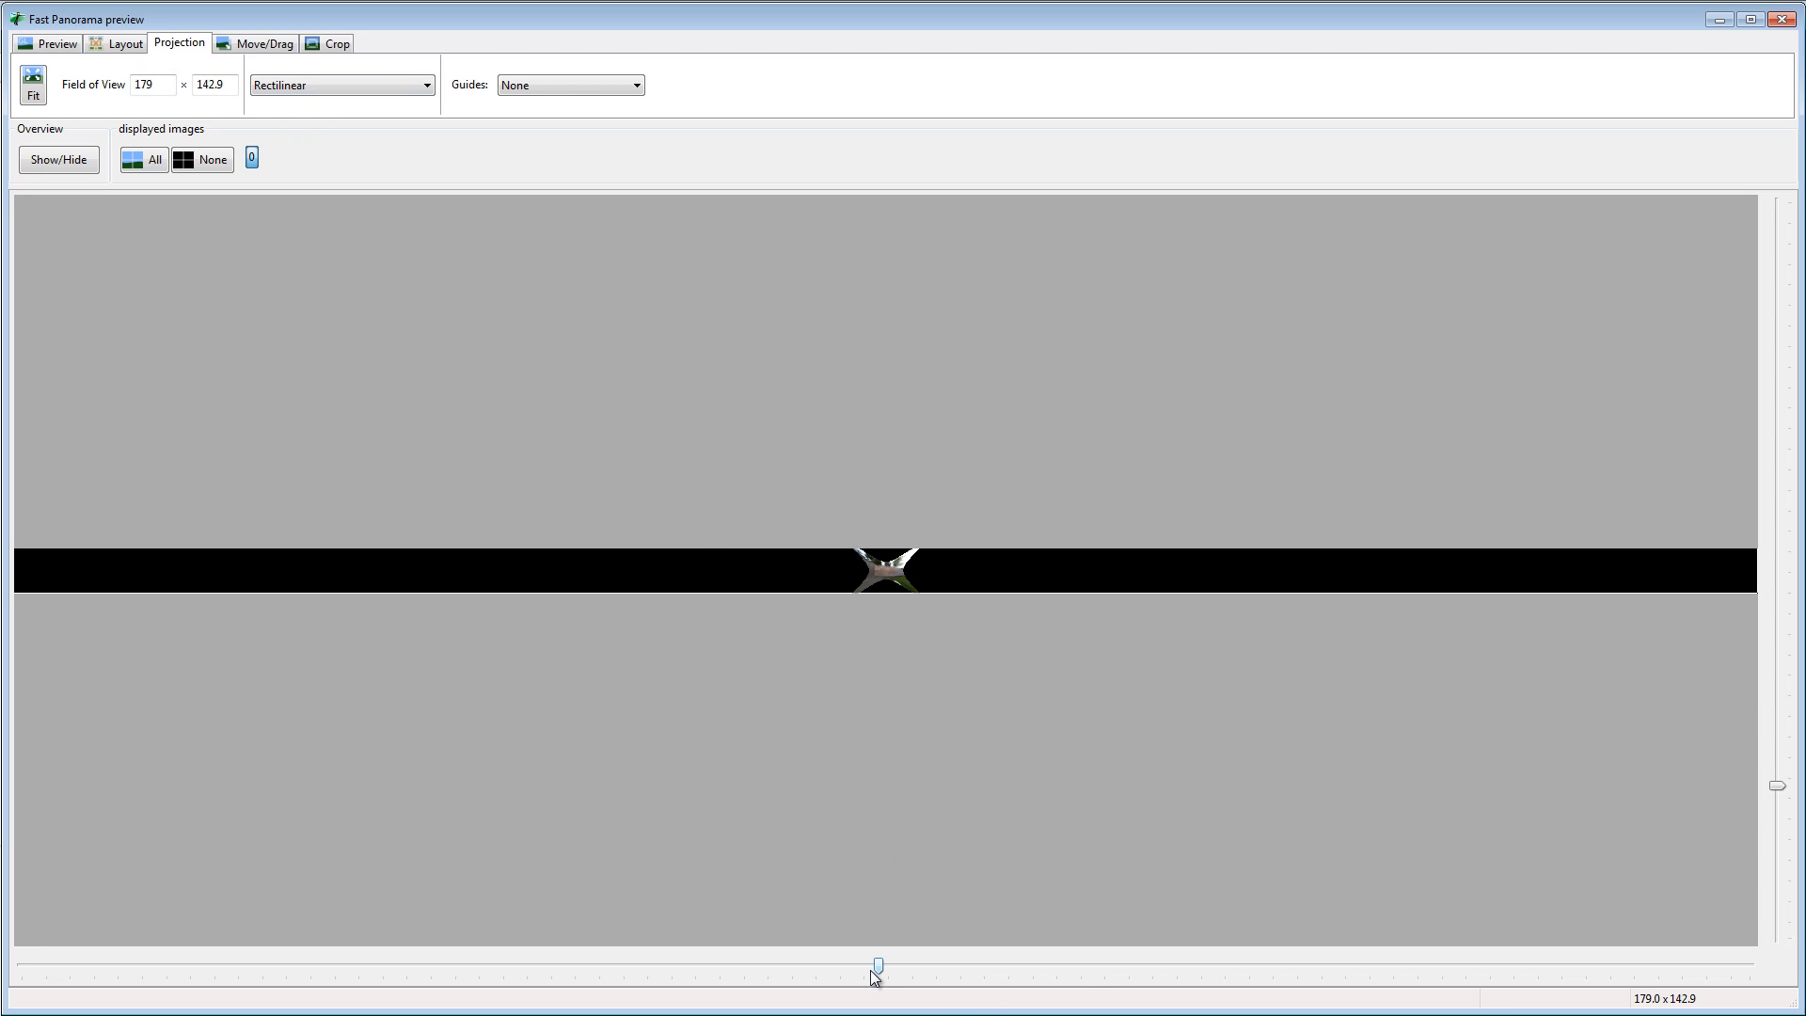
{"action": "left_click_drag", "start_coordinate": [875, 967], "coordinate": [911, 964]}
{"action": "left_click_drag", "start_coordinate": [1023, 966], "coordinate": [724, 963]}
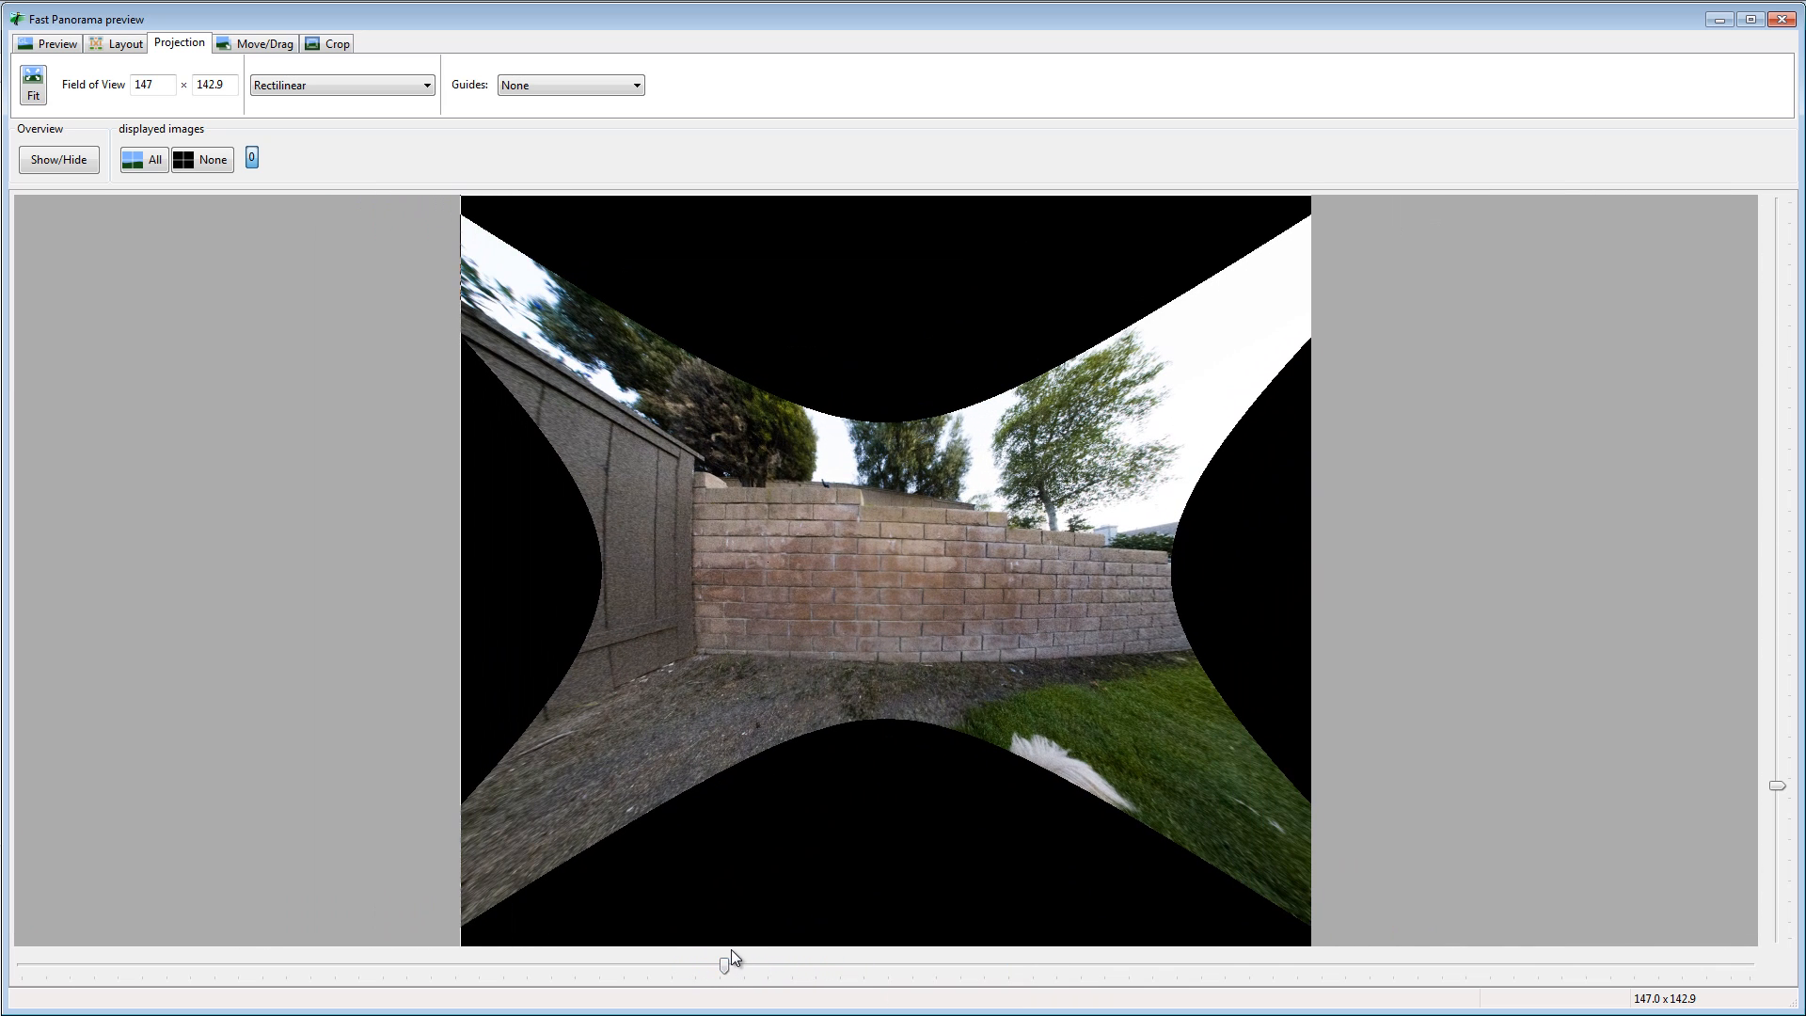
{"action": "left_click_drag", "start_coordinate": [1778, 788], "coordinate": [1794, 722]}
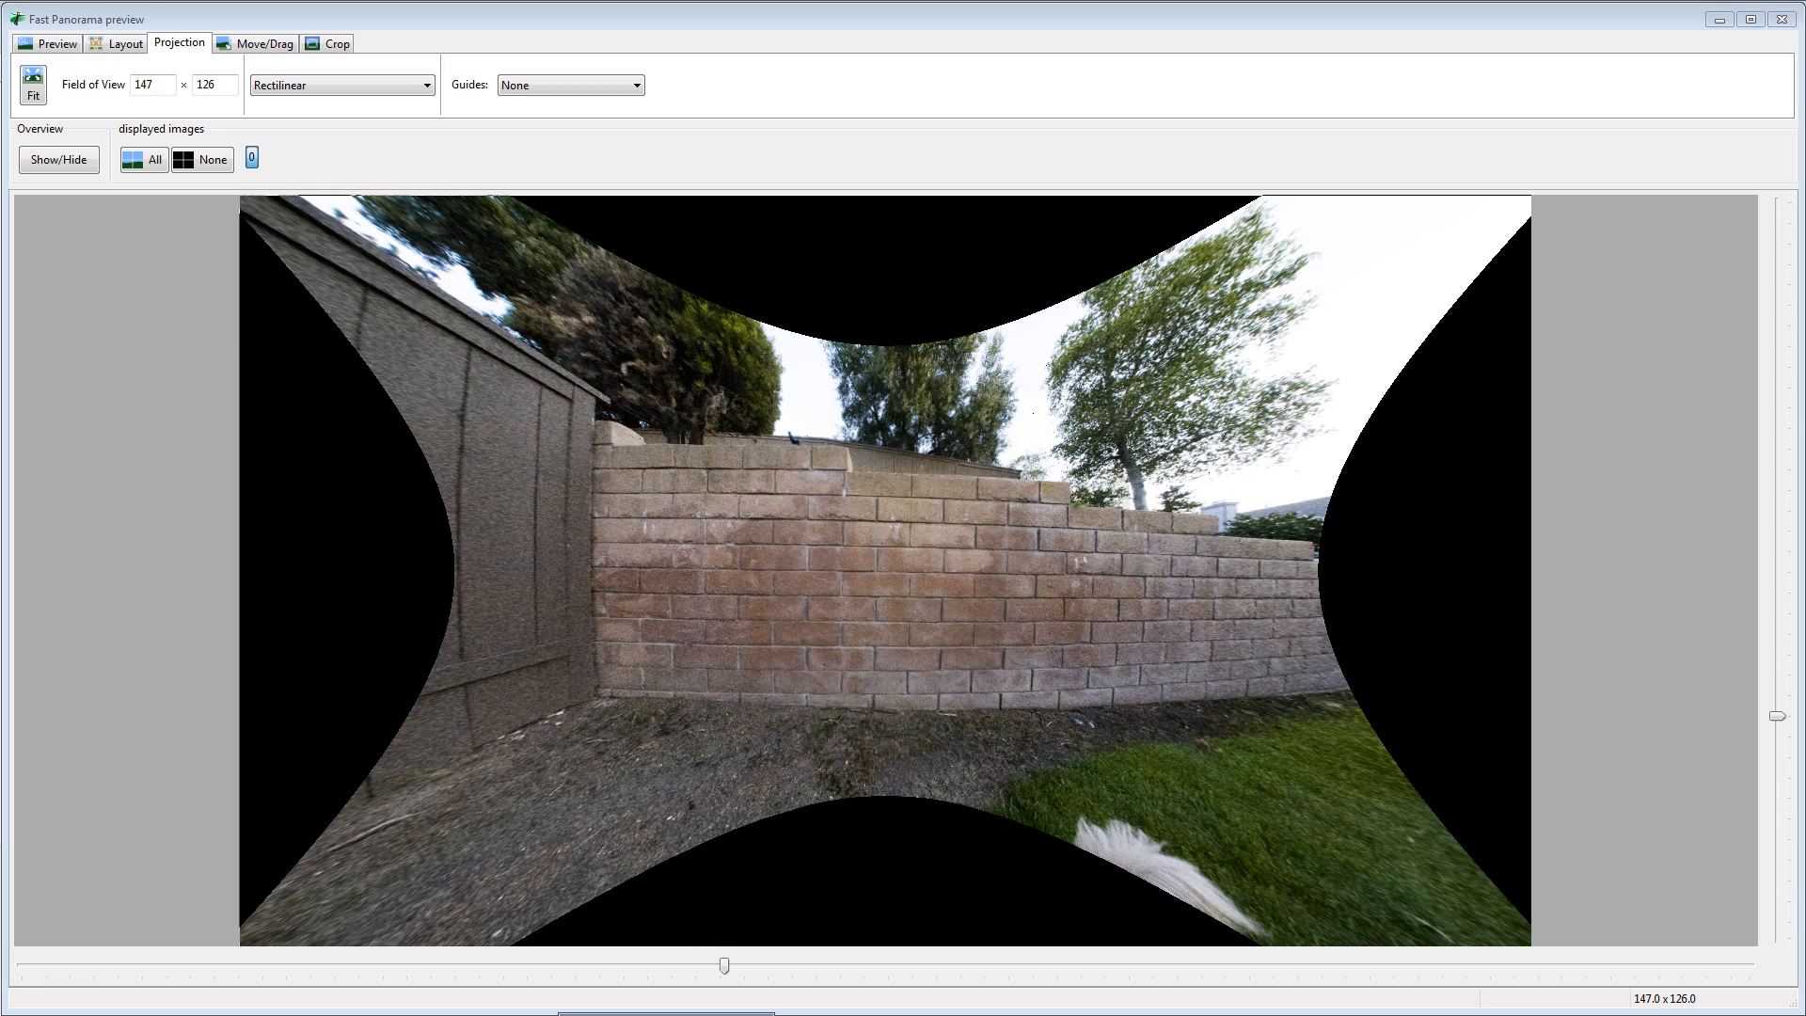
In Hugin's main window, set up control point editing with P5114524.tif on both sides and disable auto fine-tune
{"action": "left_click", "coordinate": [666, 1014]}
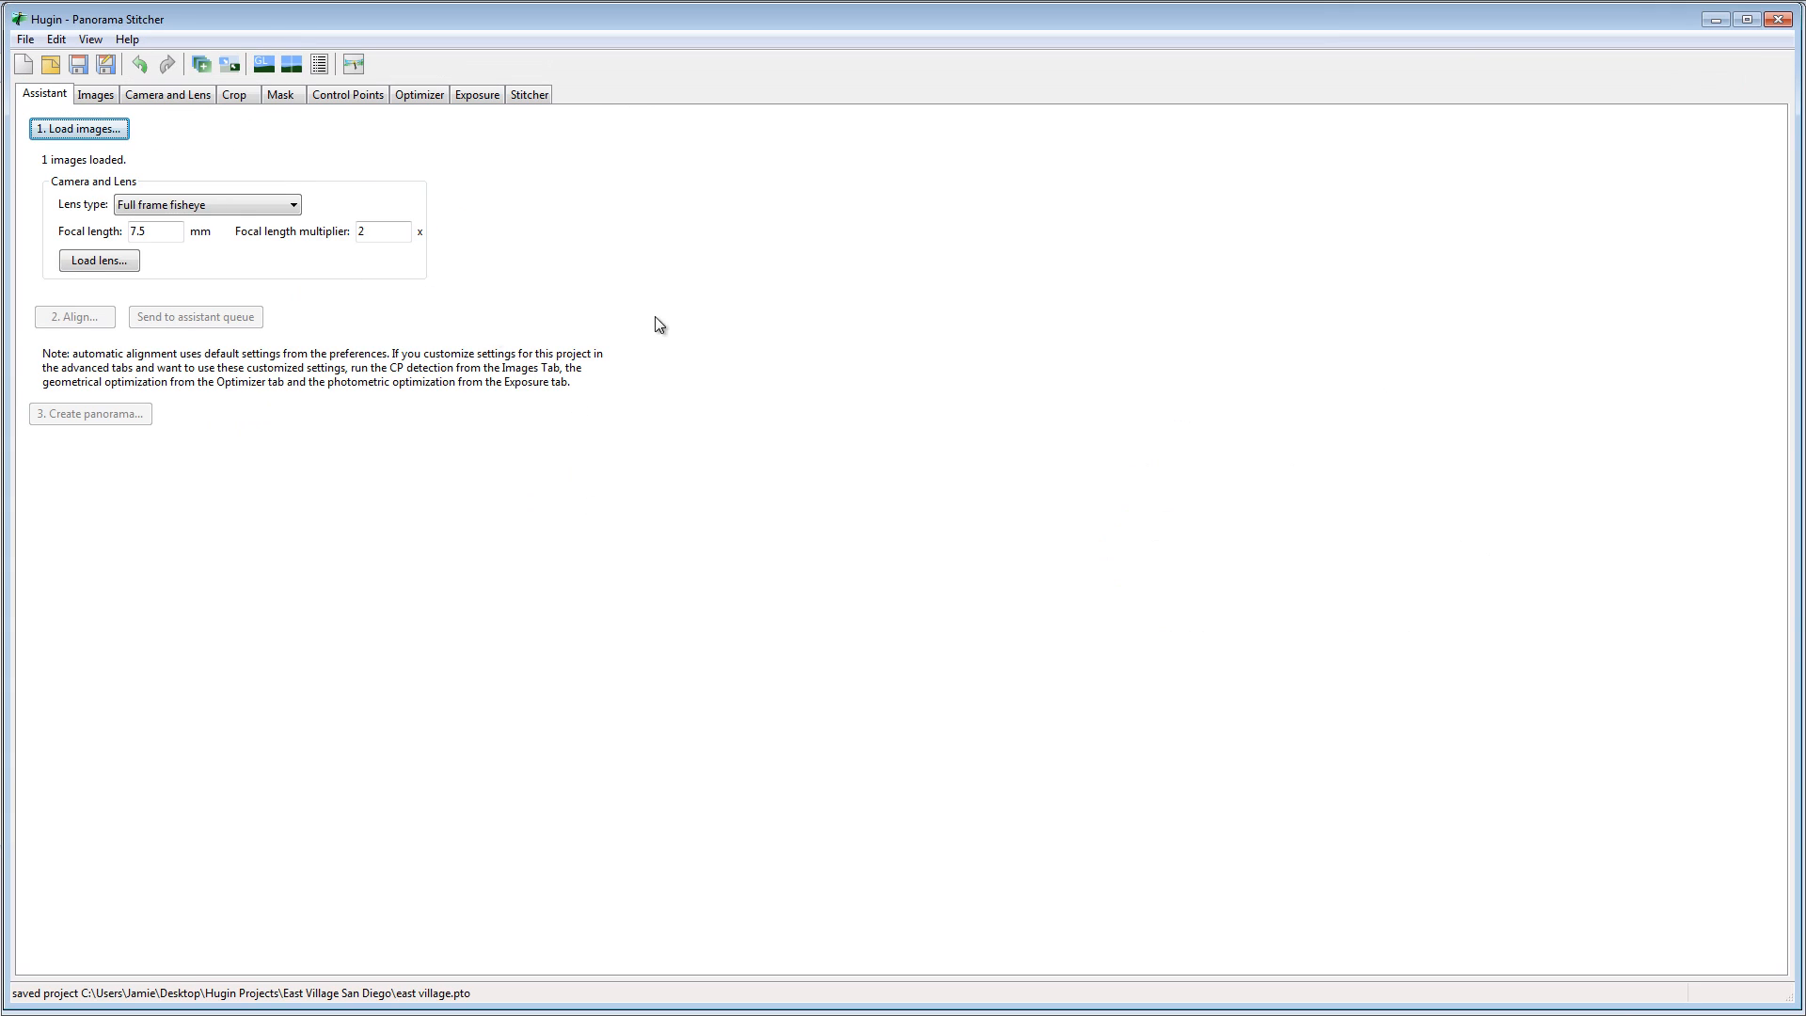
{"action": "left_click", "coordinate": [349, 94]}
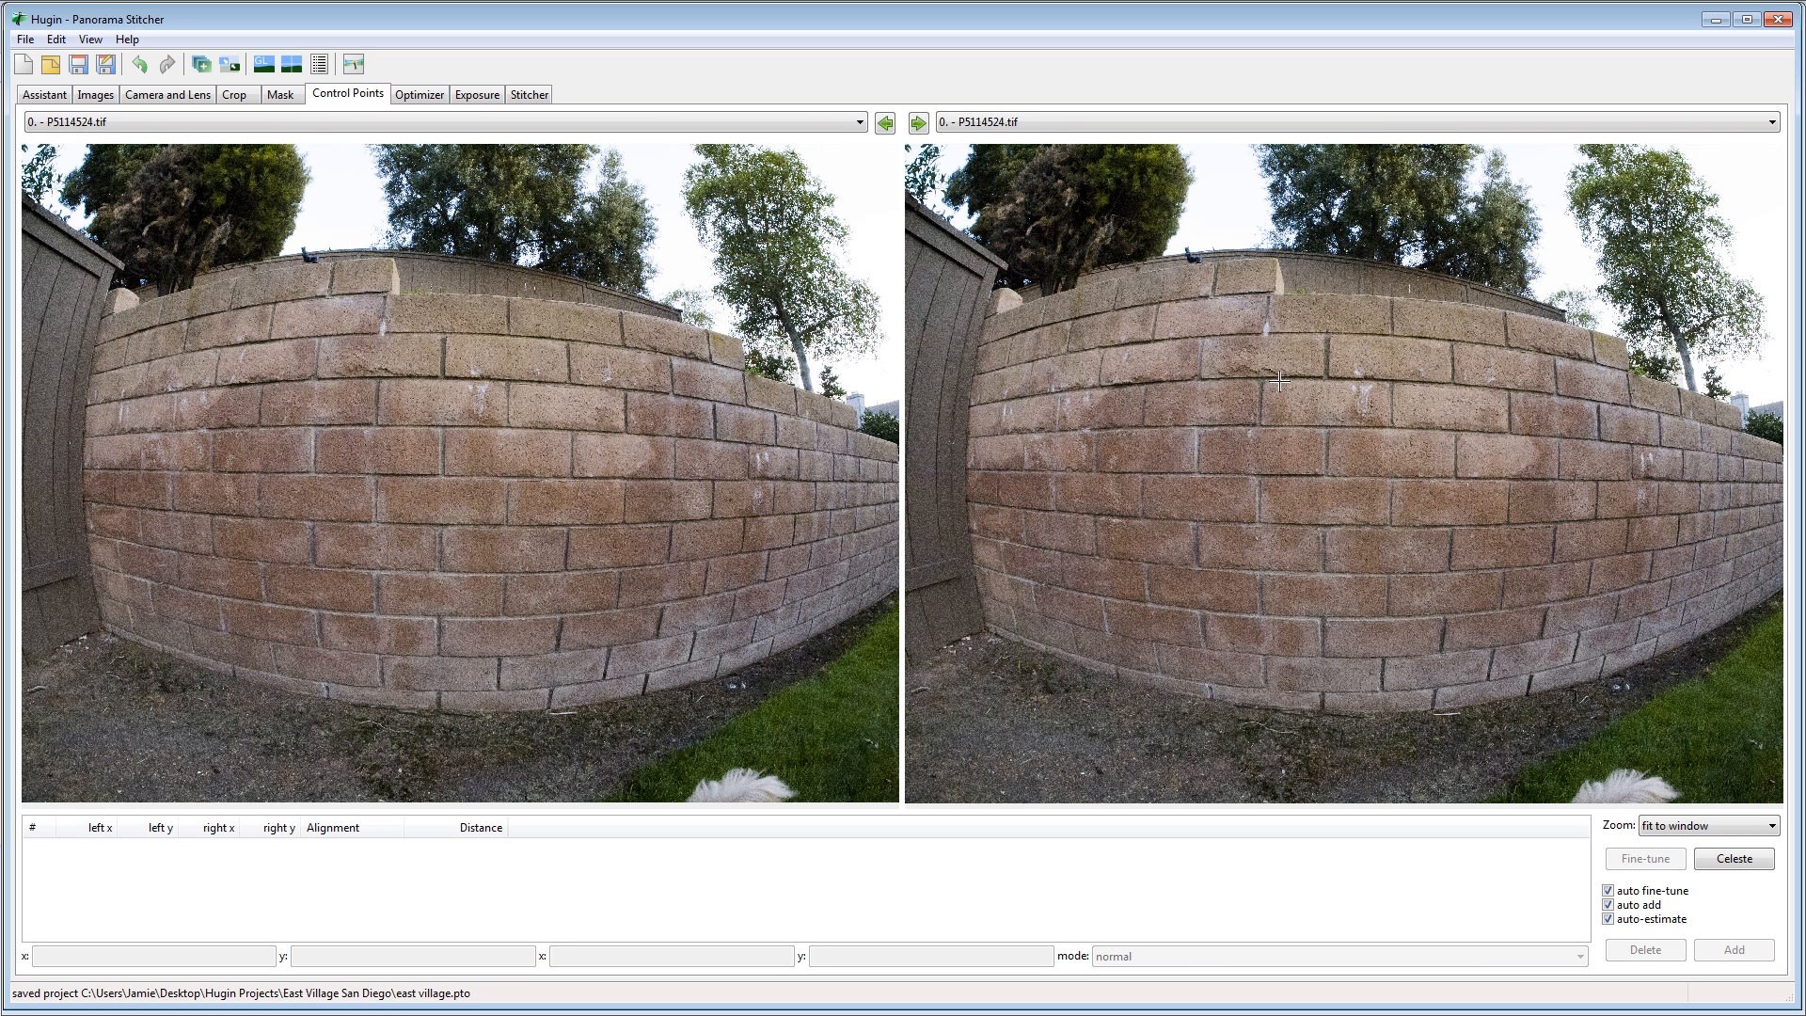
{"action": "left_click", "coordinate": [809, 121]}
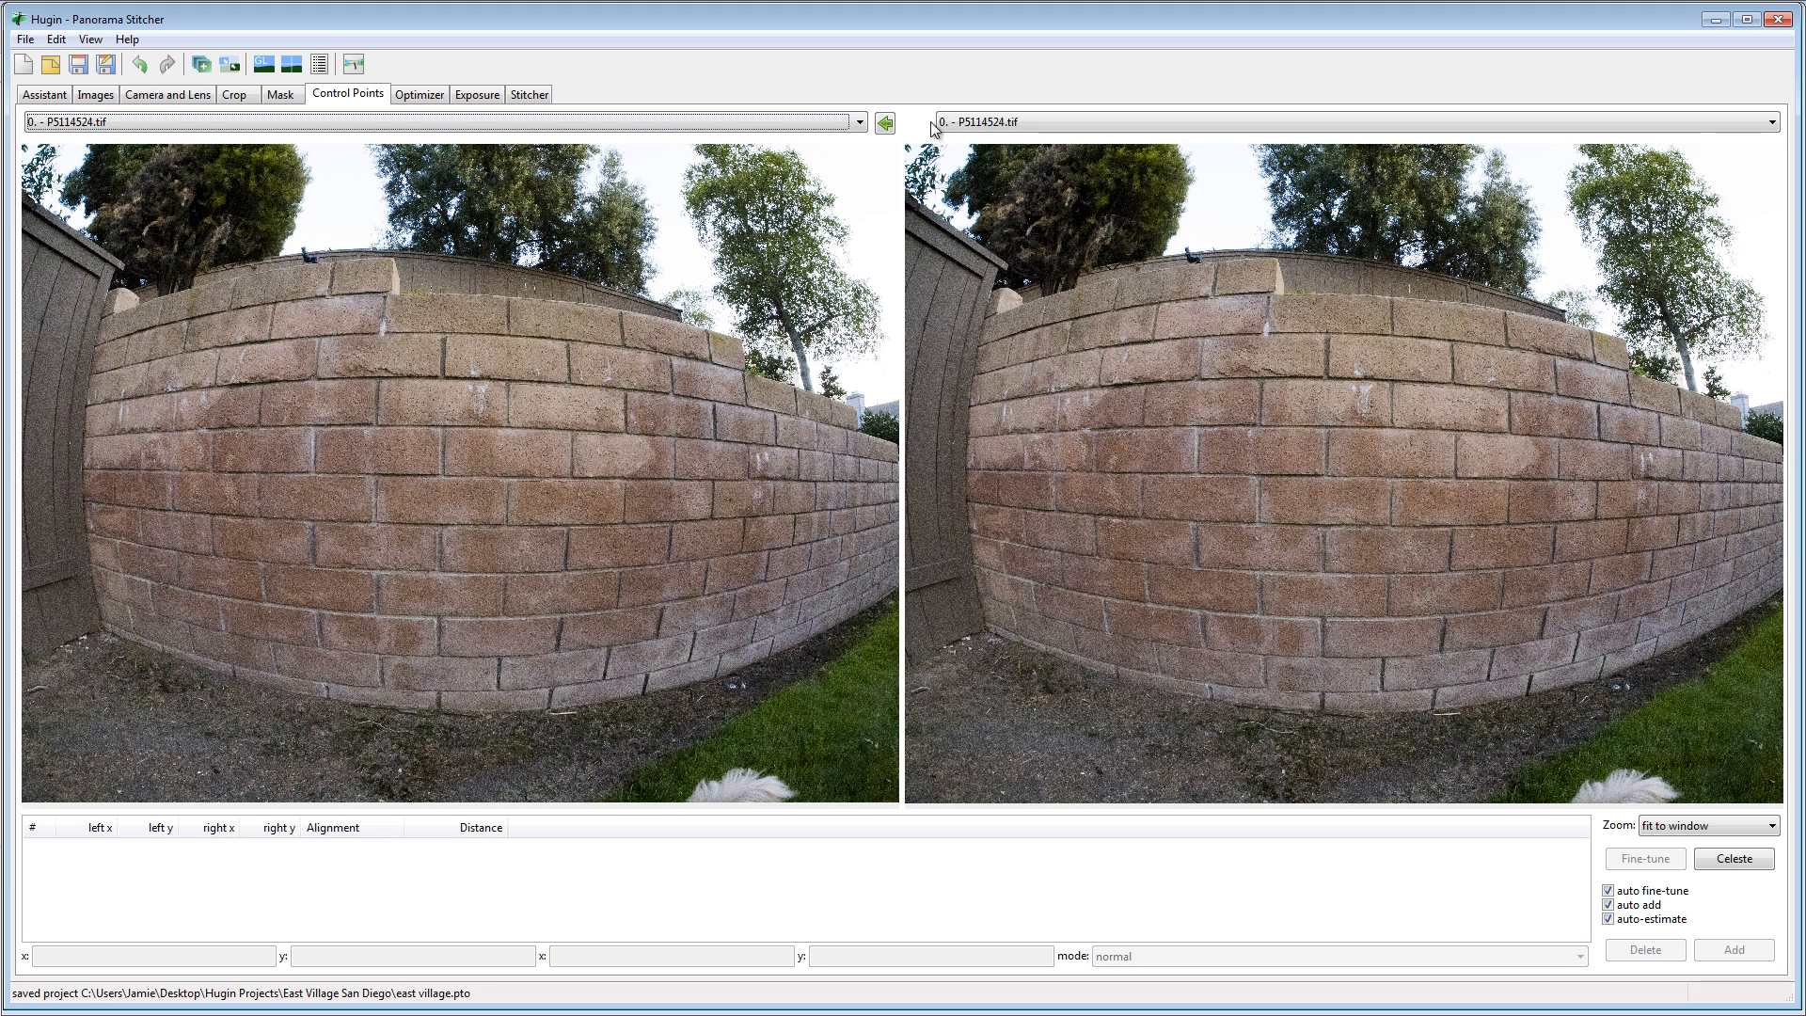
{"action": "left_click", "coordinate": [1031, 121]}
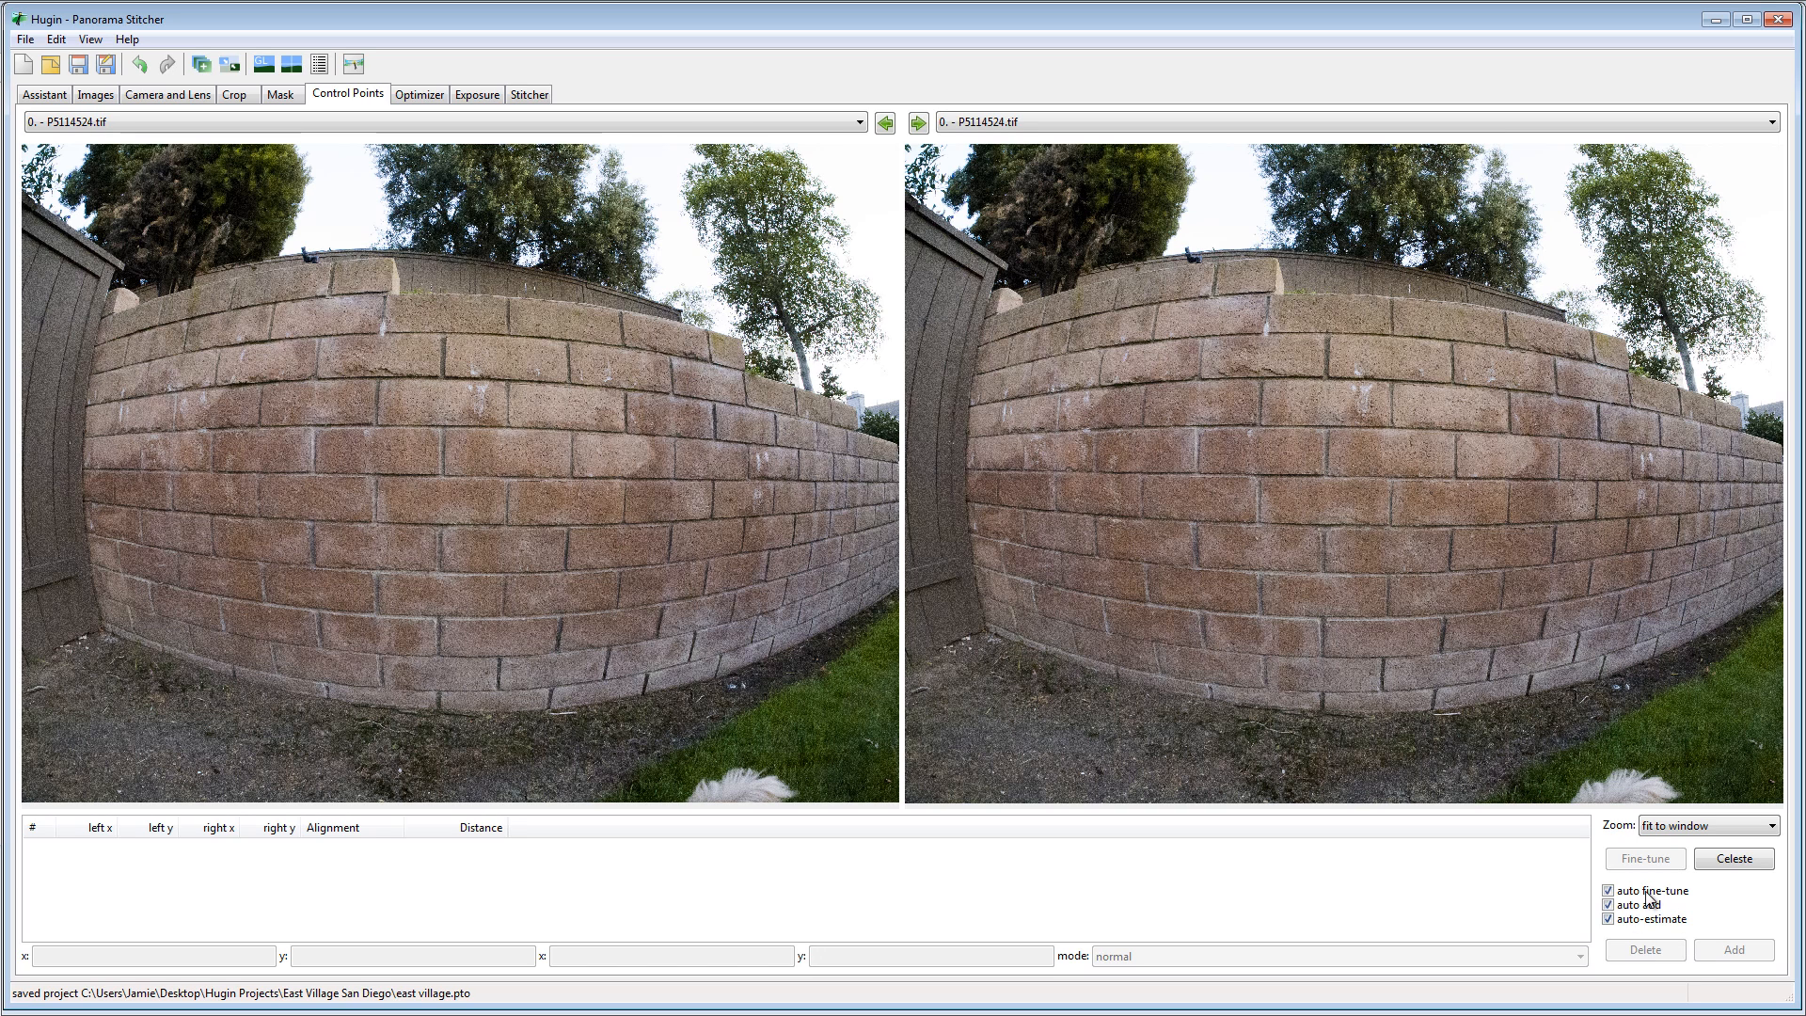
{"action": "left_click", "coordinate": [1609, 891]}
Add a vertical line control point pair along the wall's left edge, from its upper corner to a mortar joint further down
{"action": "left_click_drag", "start_coordinate": [119, 374], "coordinate": [99, 318]}
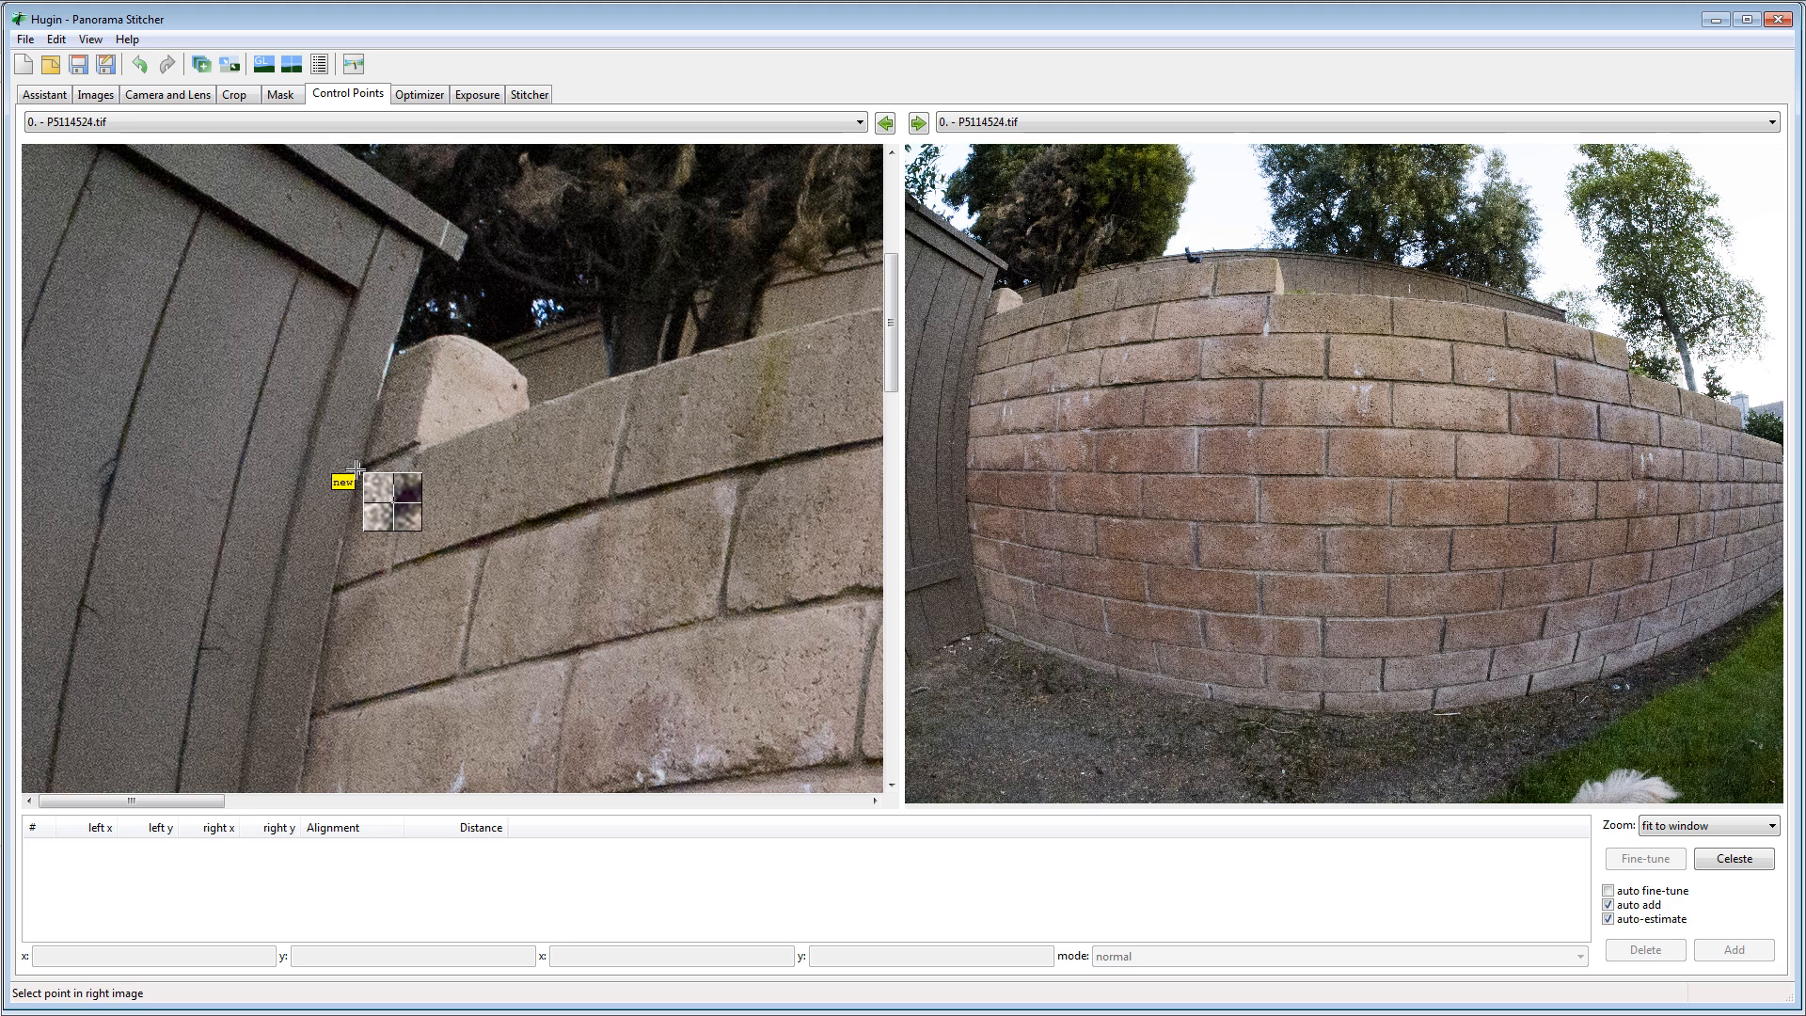
{"action": "mouse_move", "coordinate": [360, 470]}
{"action": "left_mouse_down"}
{"action": "mouse_move", "coordinate": [355, 525]}
{"action": "mouse_move", "coordinate": [360, 469]}
{"action": "left_mouse_up"}
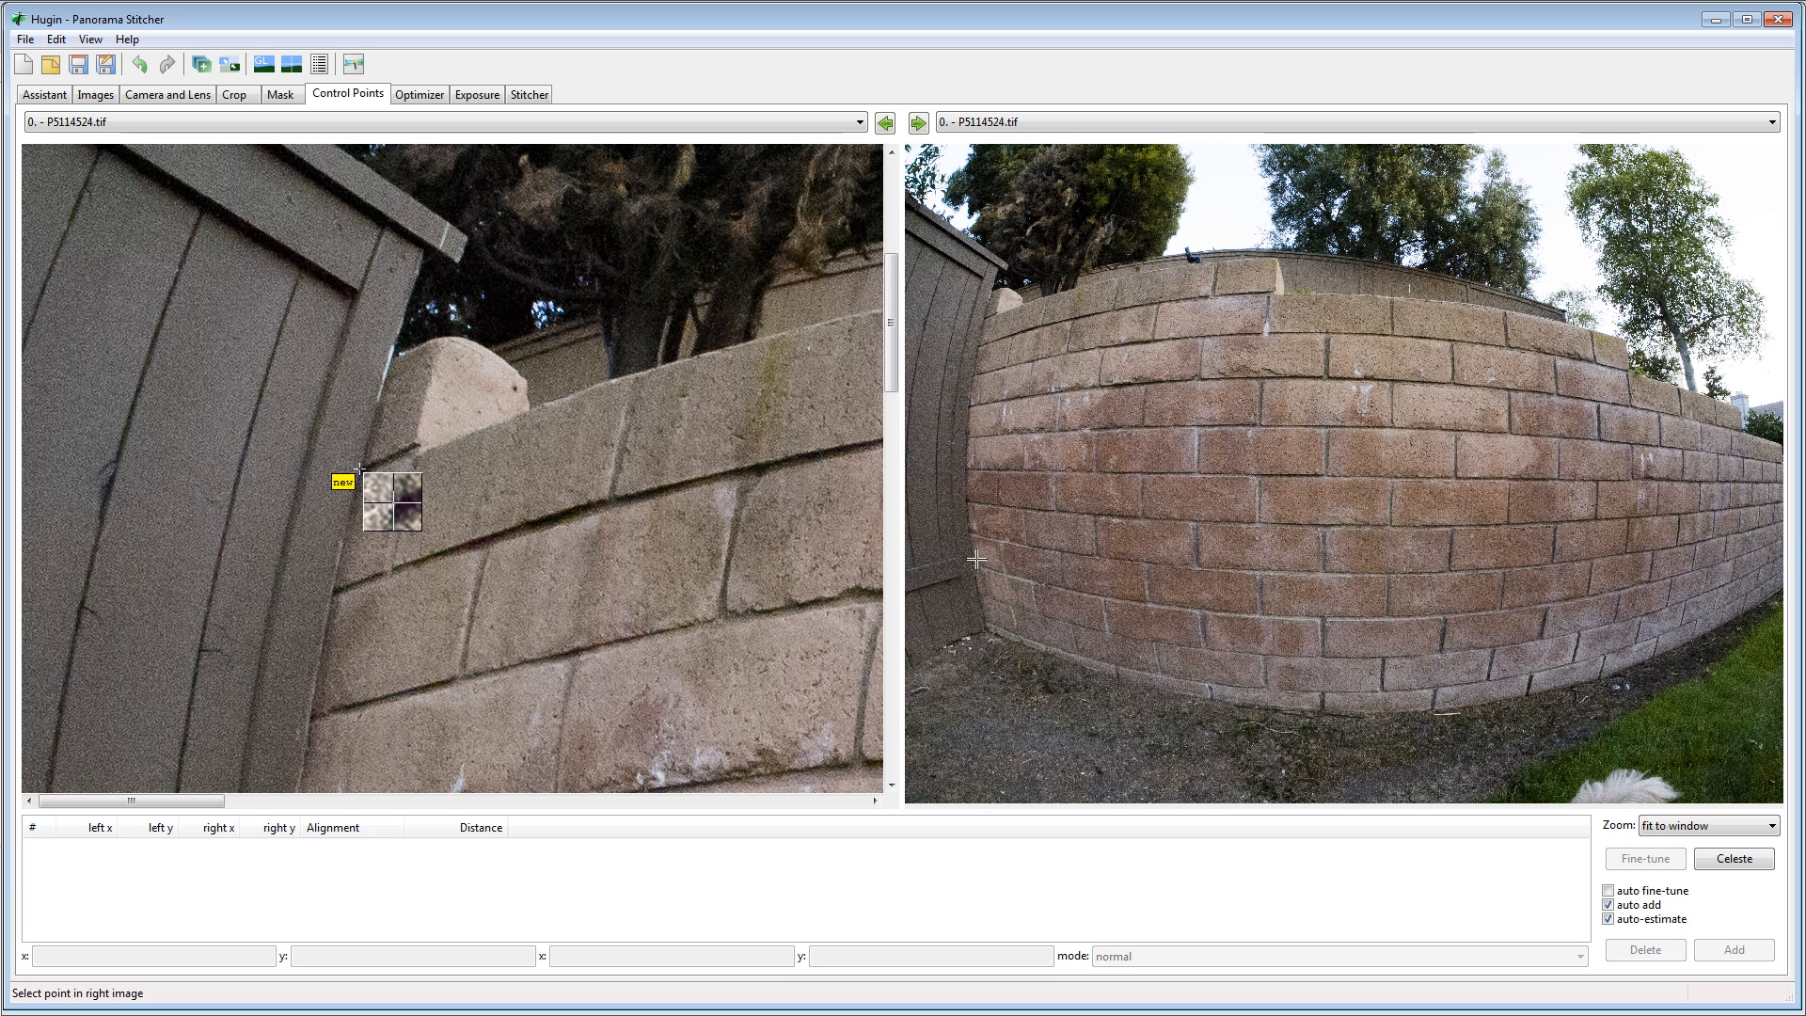
{"action": "left_click", "coordinate": [968, 425]}
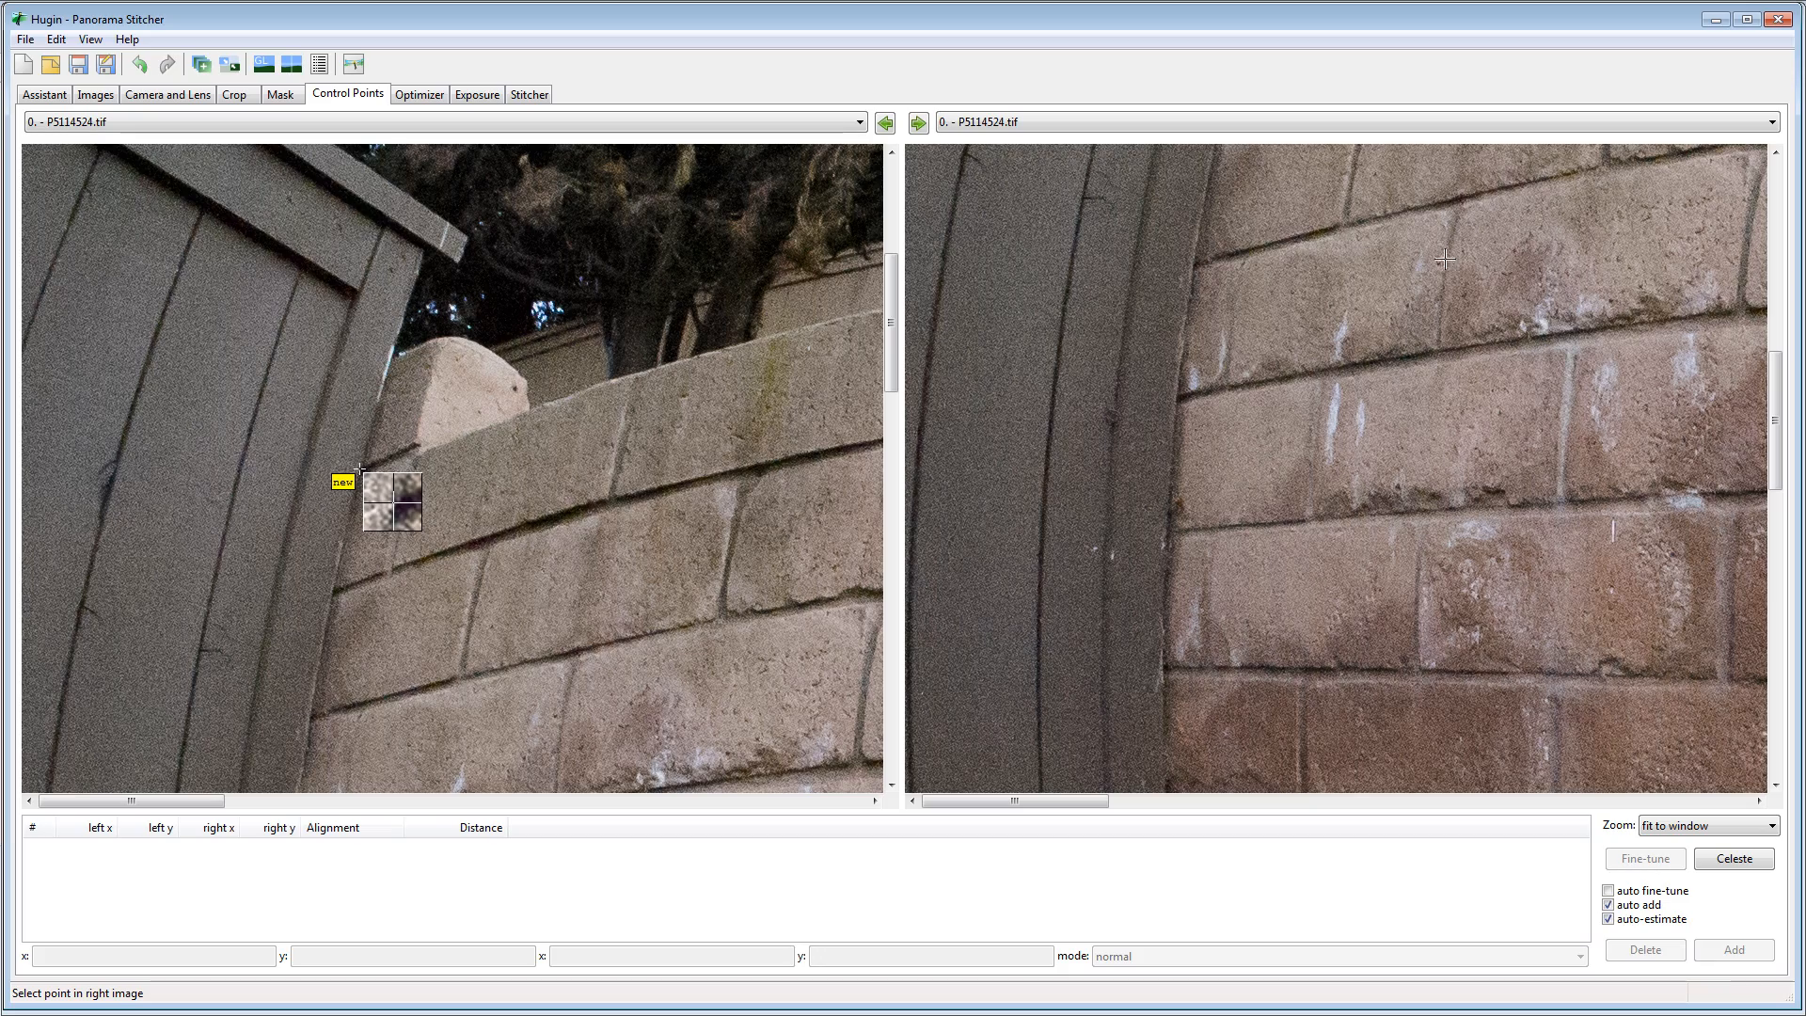
{"action": "left_click", "coordinate": [1173, 456]}
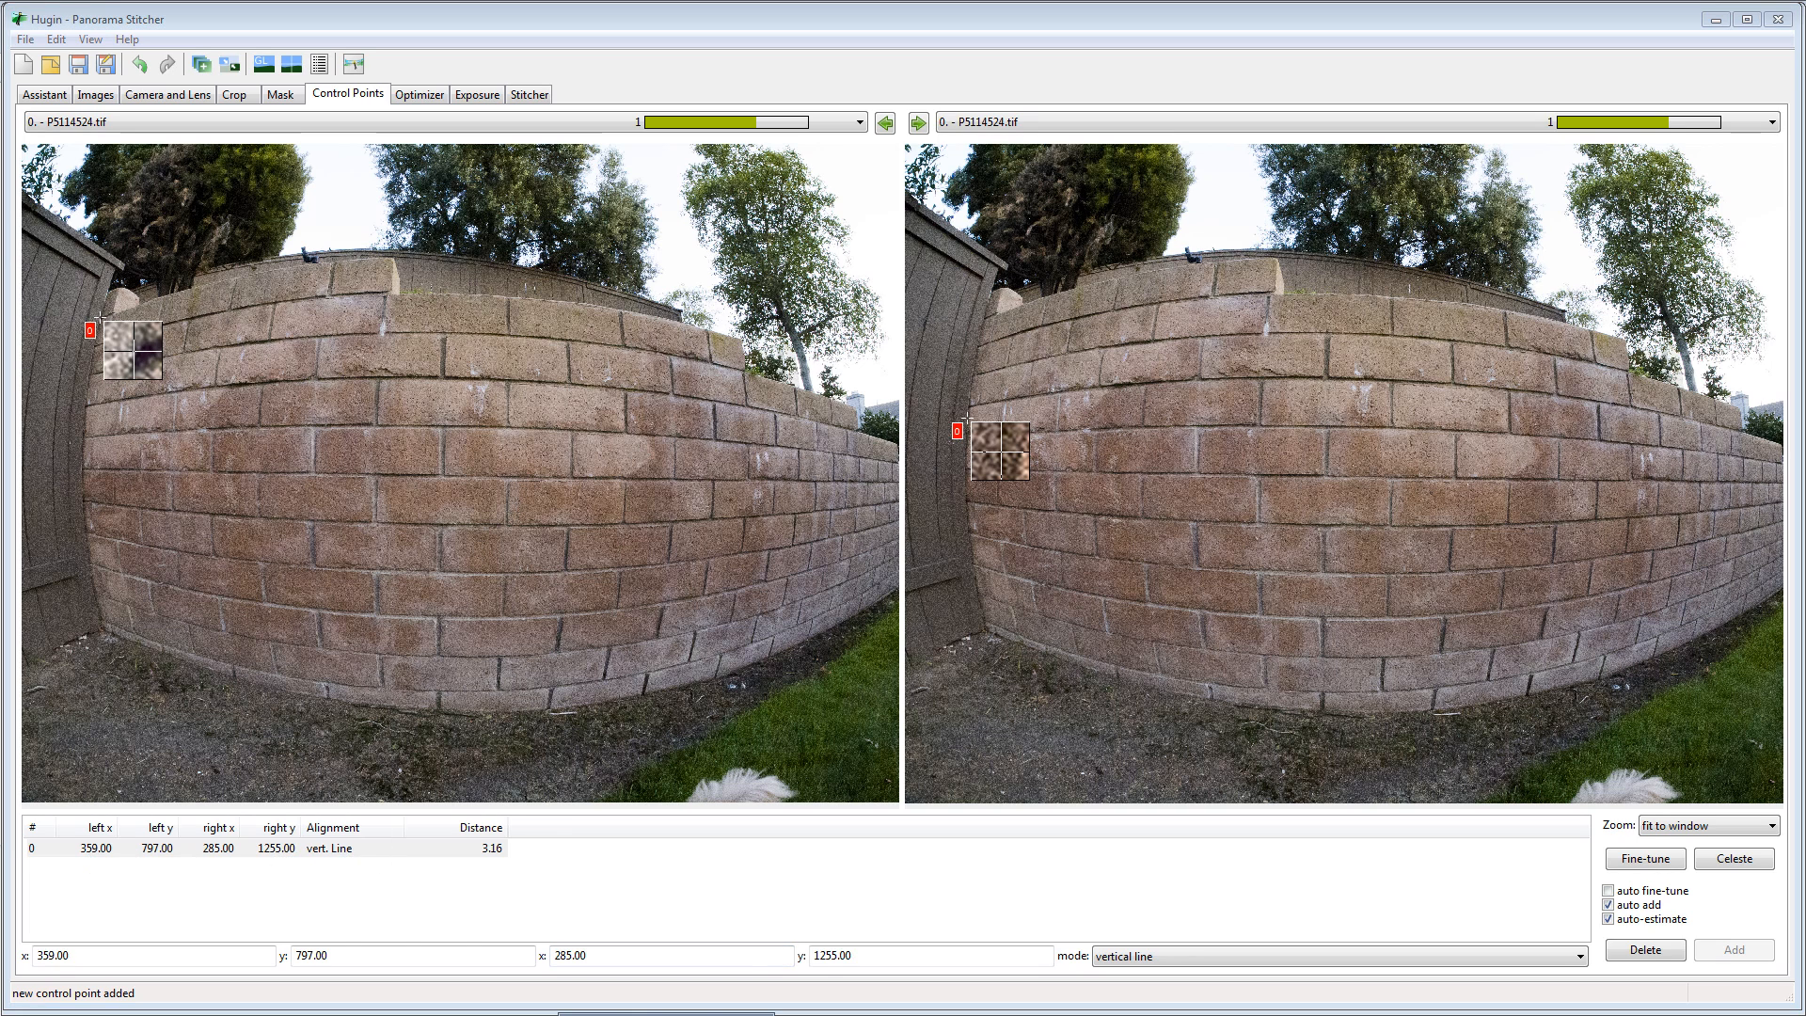
Display the control points in the fast panorama preview and return to Hugin's main window
{"action": "key", "text": "alt+Tab"}
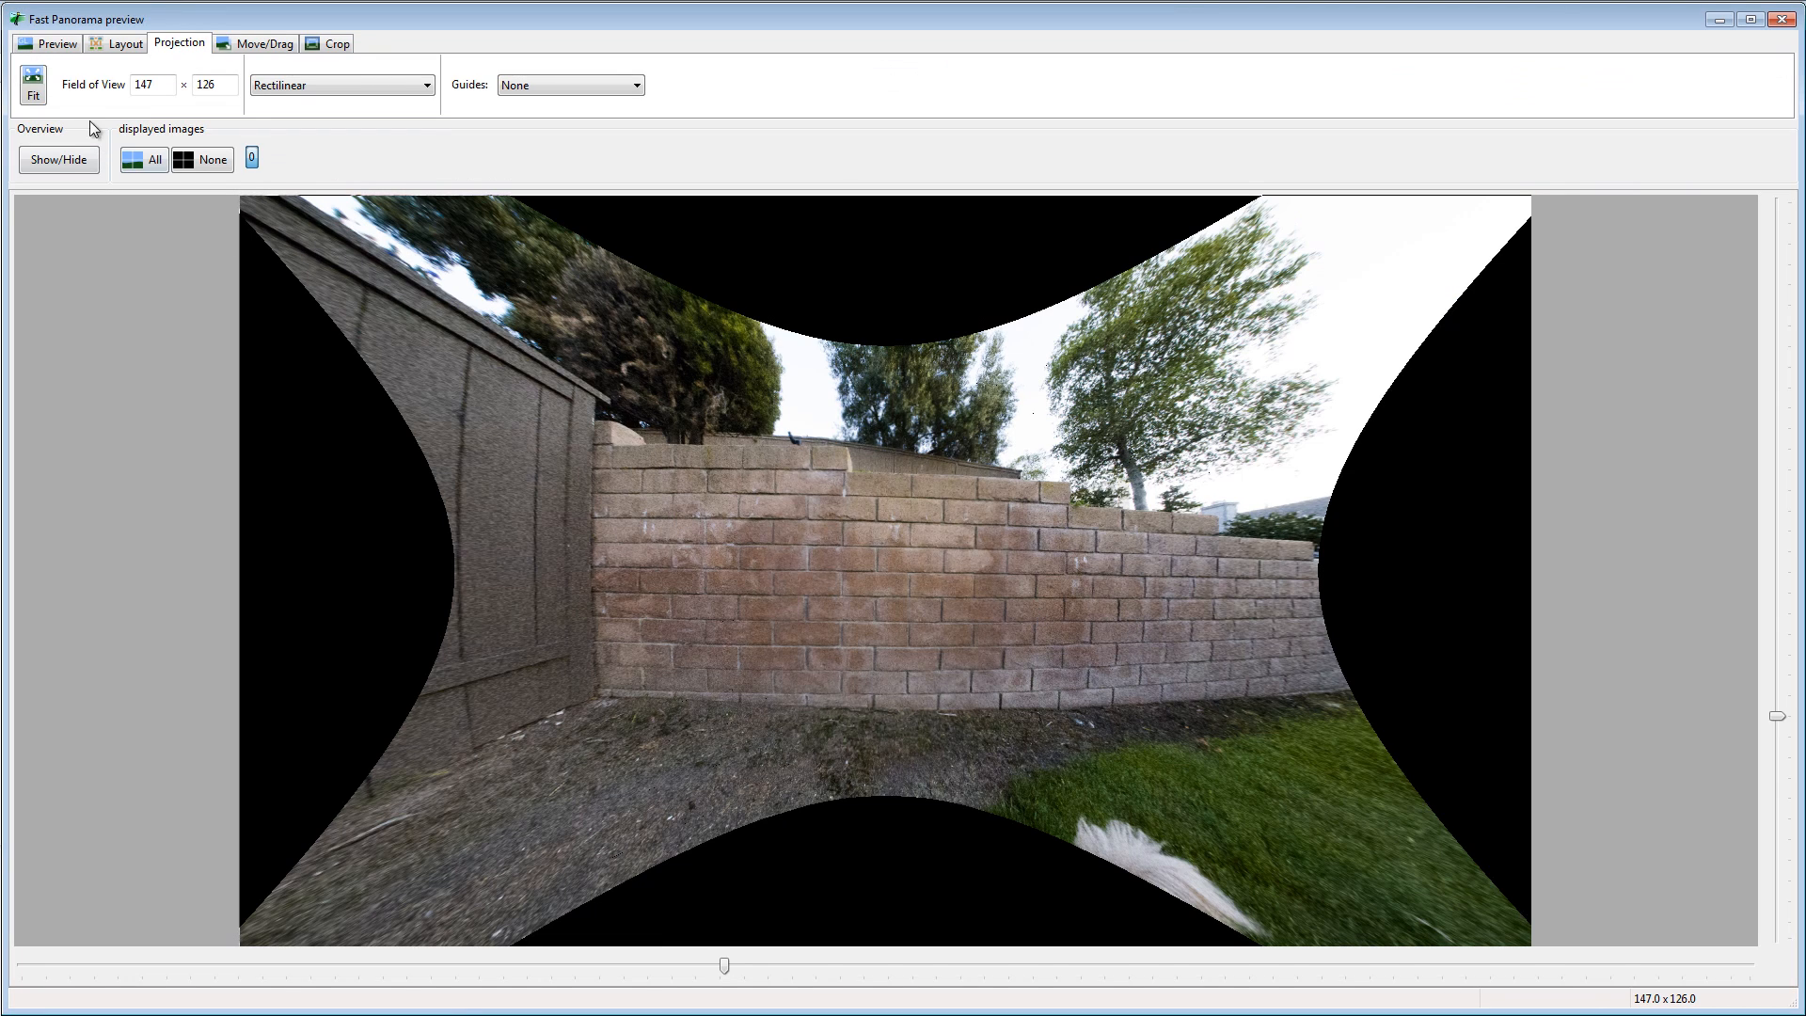
{"action": "left_click", "coordinate": [69, 43]}
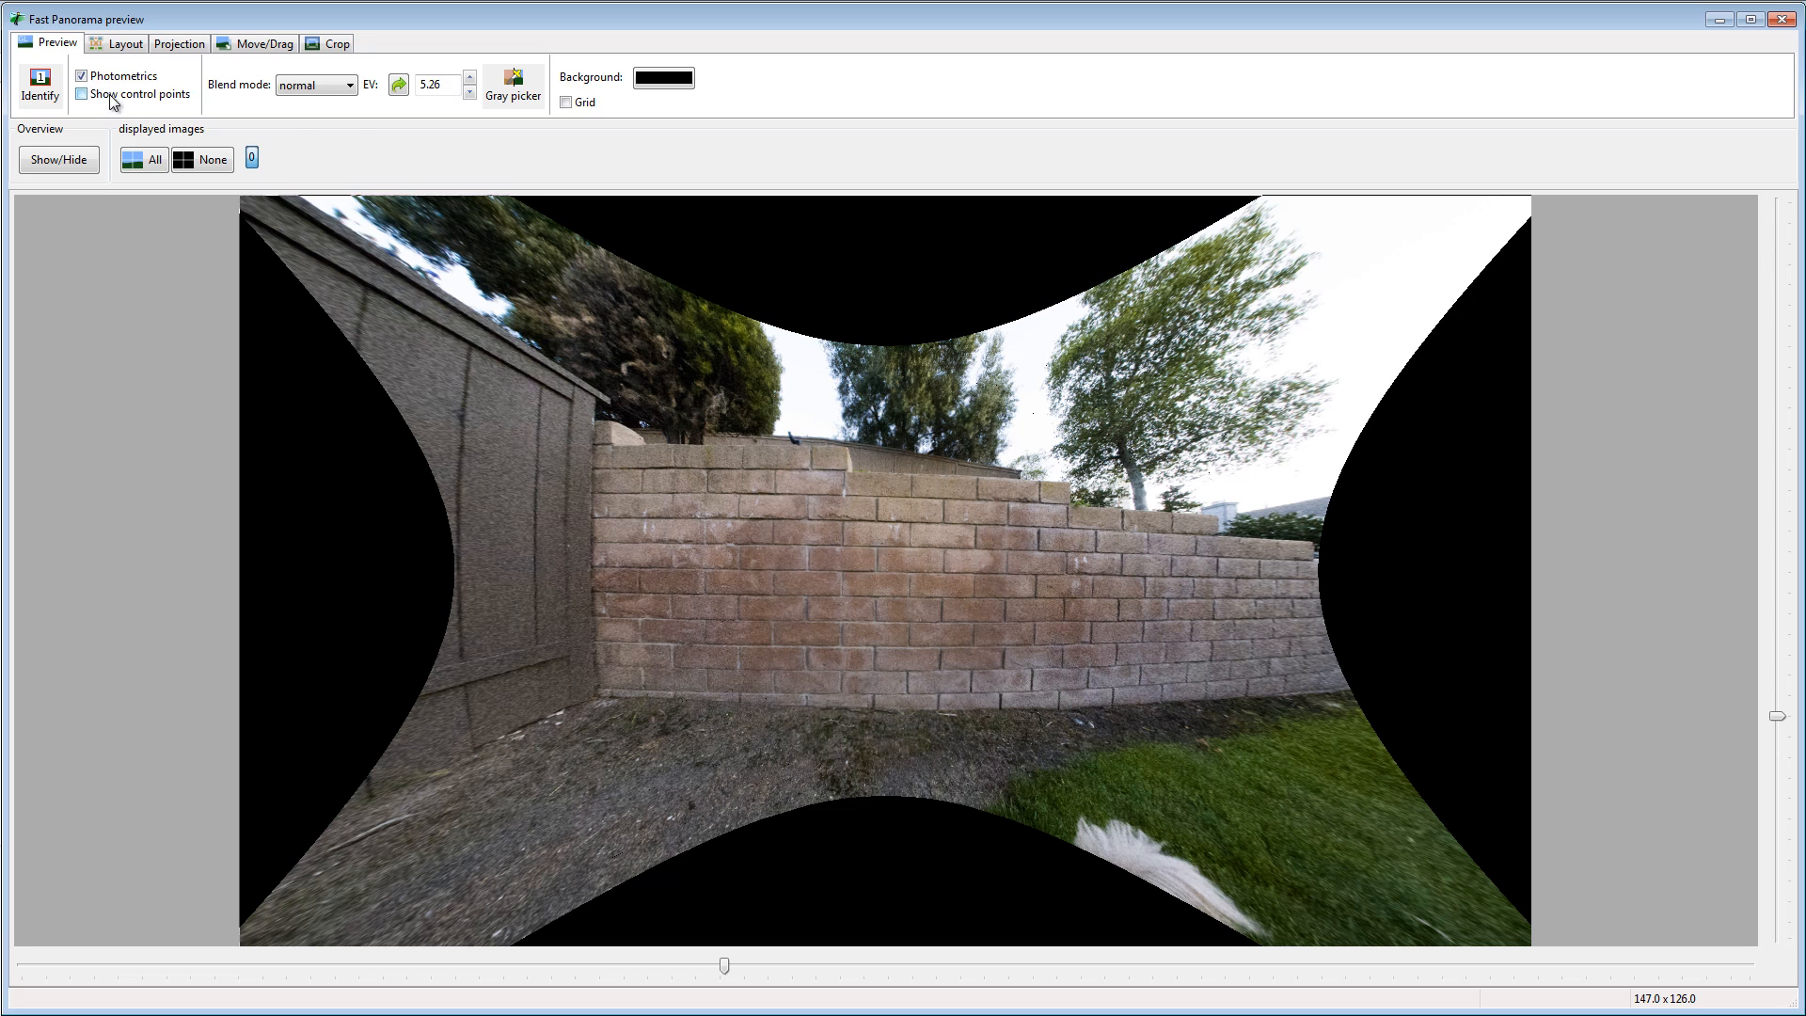
{"action": "left_click", "coordinate": [122, 95]}
{"action": "left_click", "coordinate": [667, 1015]}
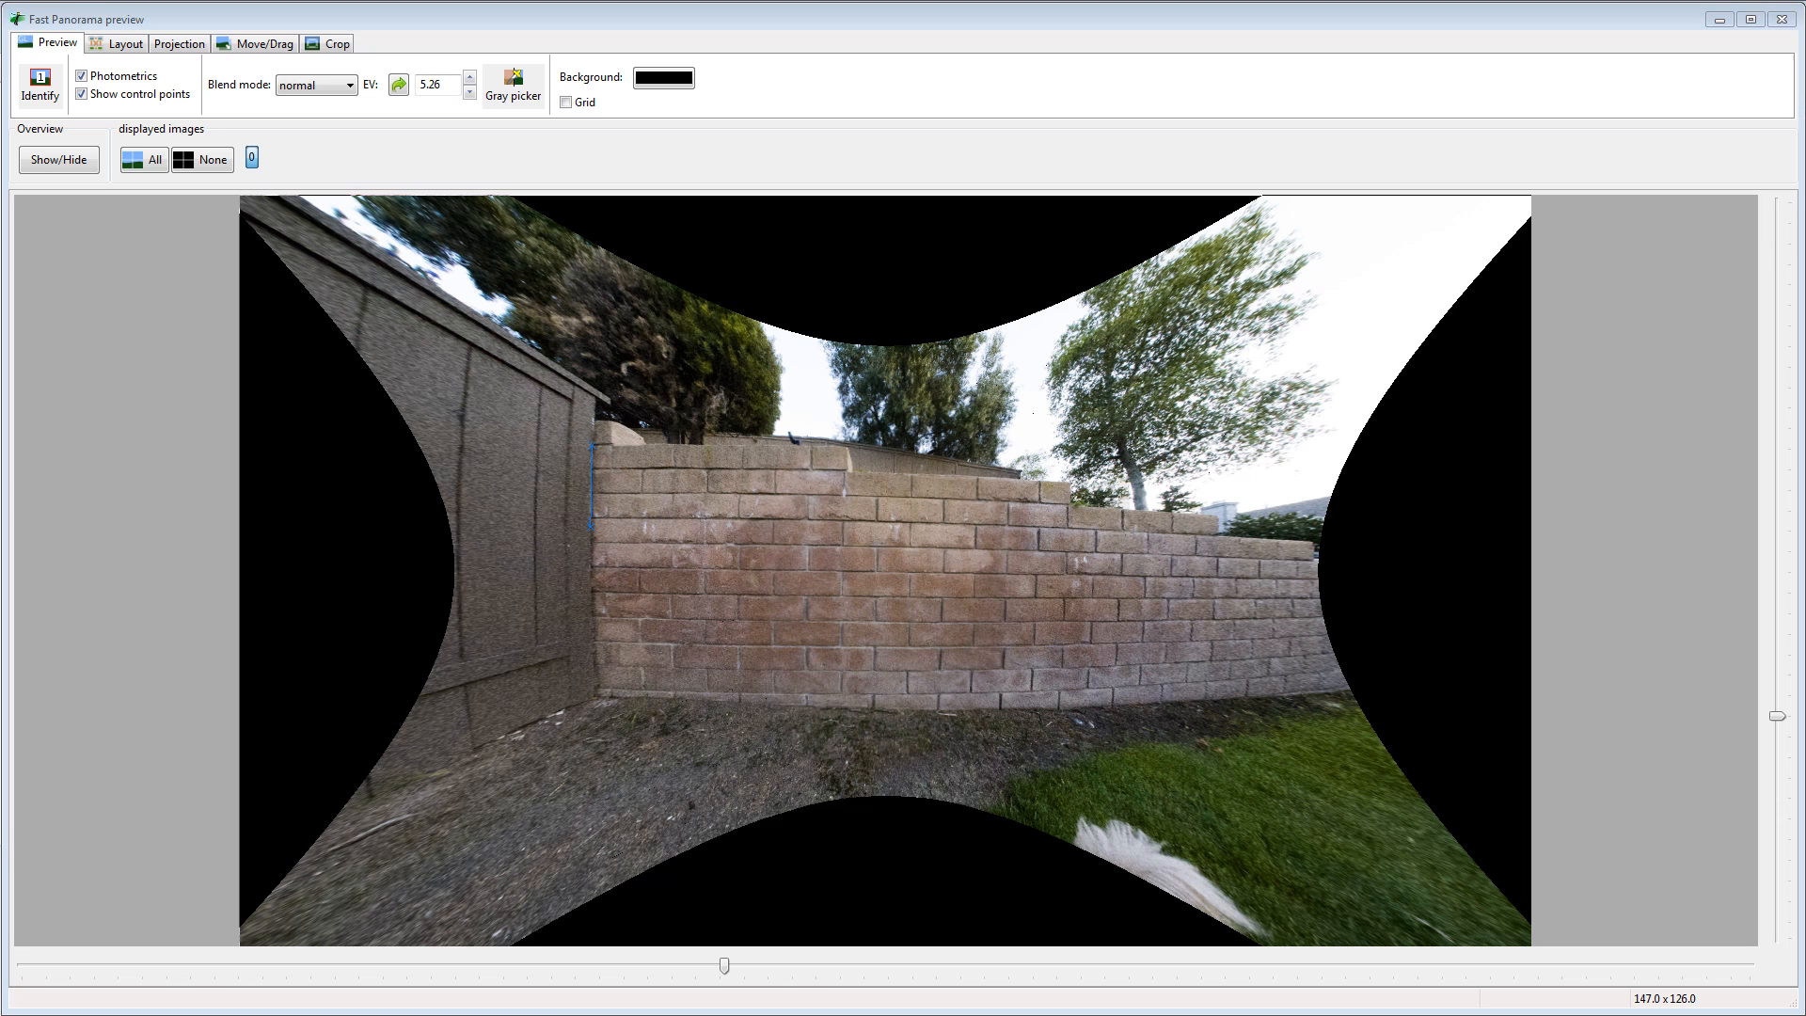
{"action": "left_click", "coordinate": [650, 1015]}
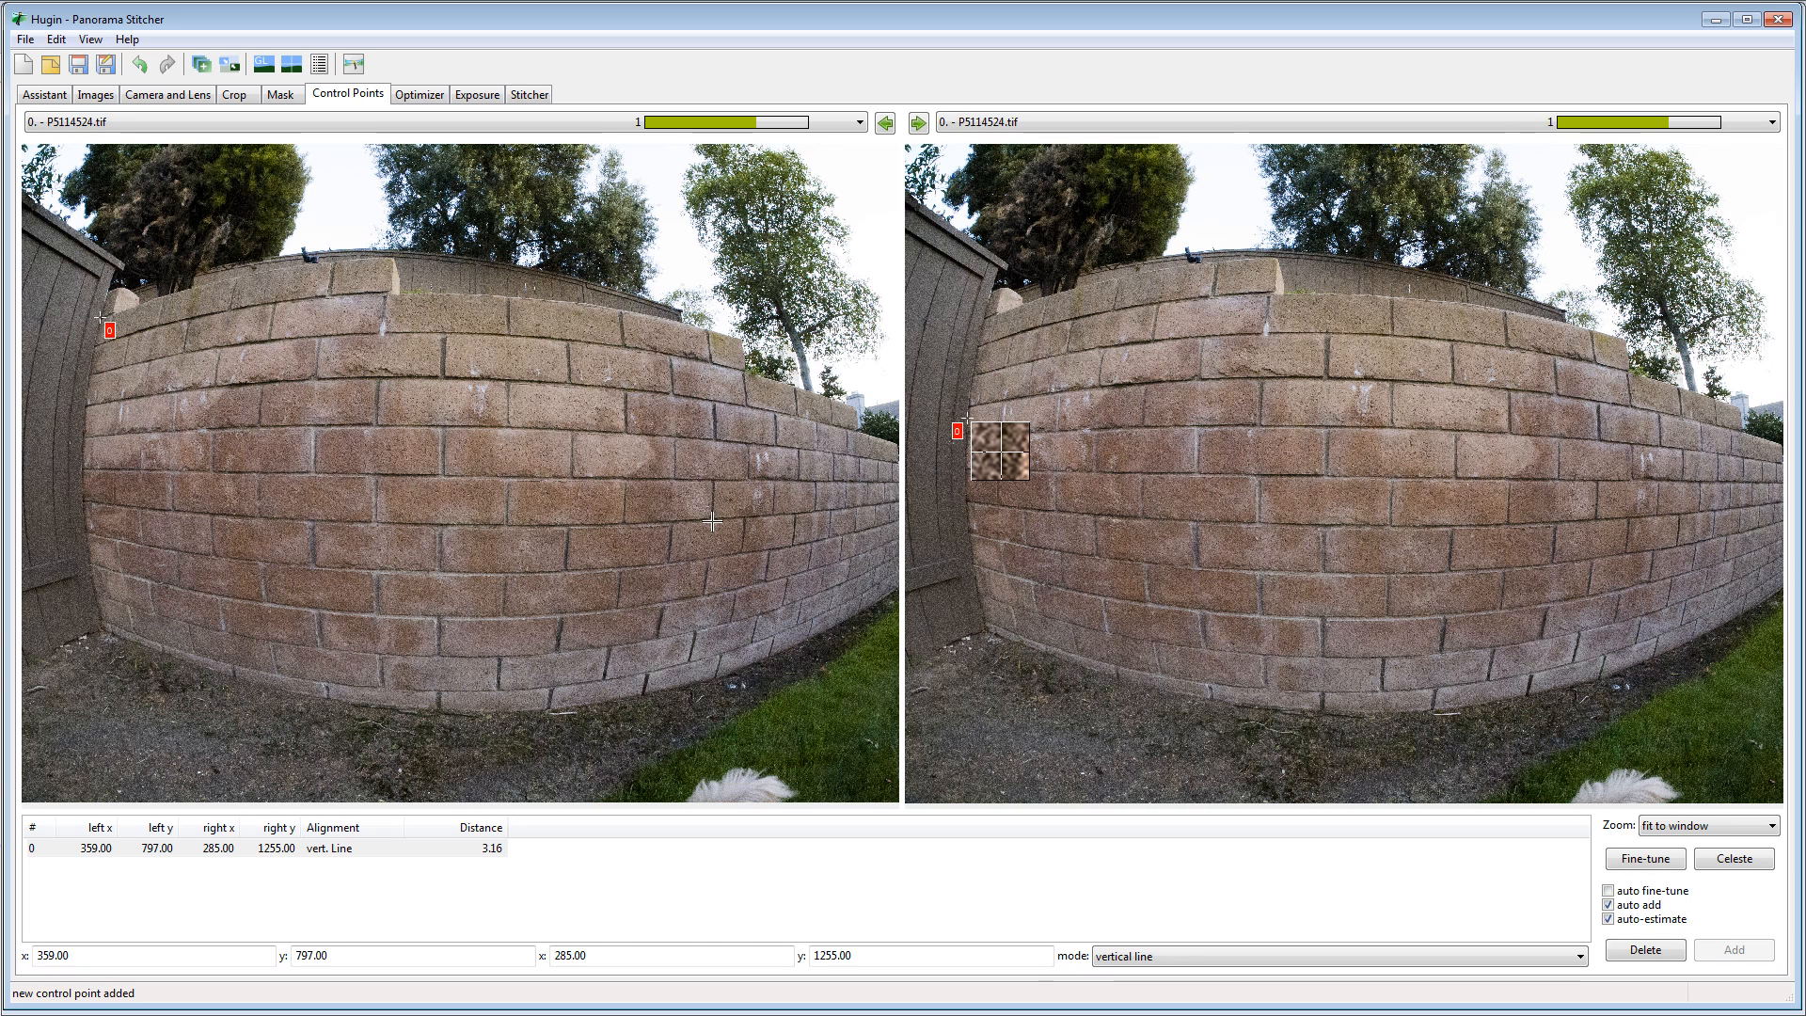
Add a vertical line control point pair along mortar joints in the wall's right part and check both points at 100% zoom
{"action": "left_click", "coordinate": [713, 401]}
{"action": "left_click_drag", "start_coordinate": [713, 401], "coordinate": [716, 401]}
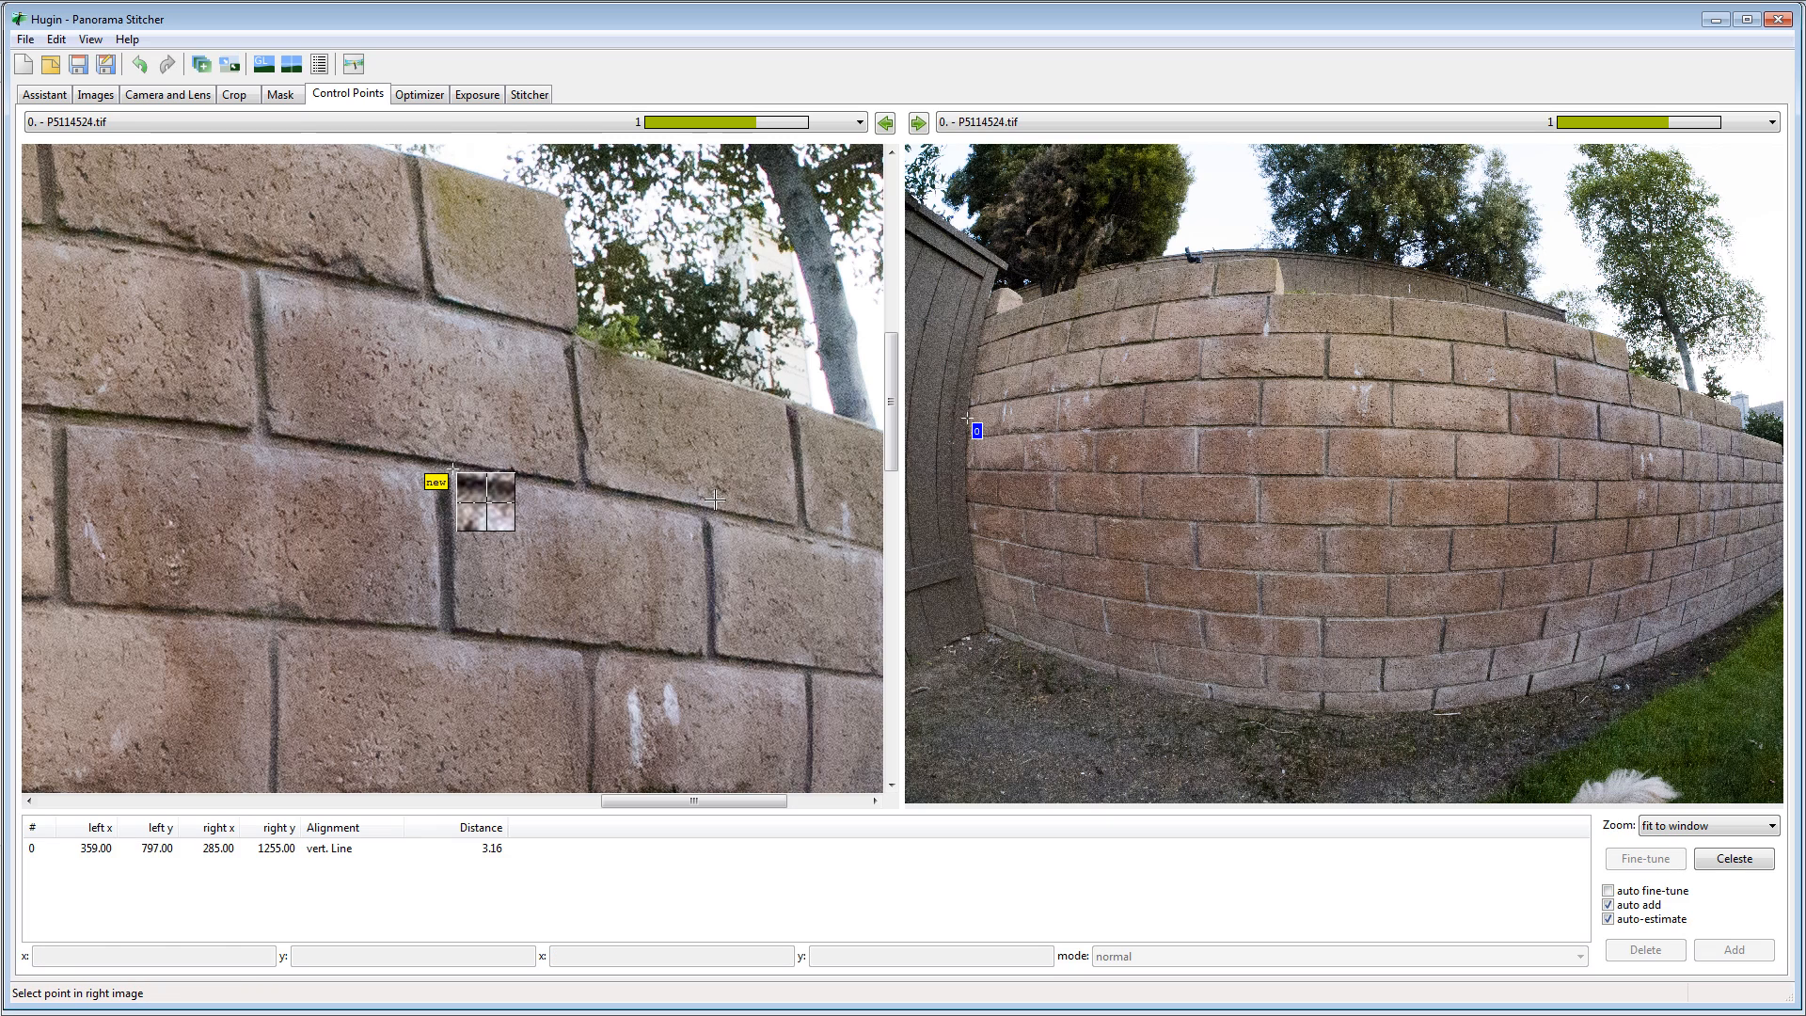
{"action": "mouse_move", "coordinate": [452, 467]}
{"action": "left_mouse_down"}
{"action": "mouse_move", "coordinate": [456, 541]}
{"action": "mouse_move", "coordinate": [439, 479]}
{"action": "left_mouse_up"}
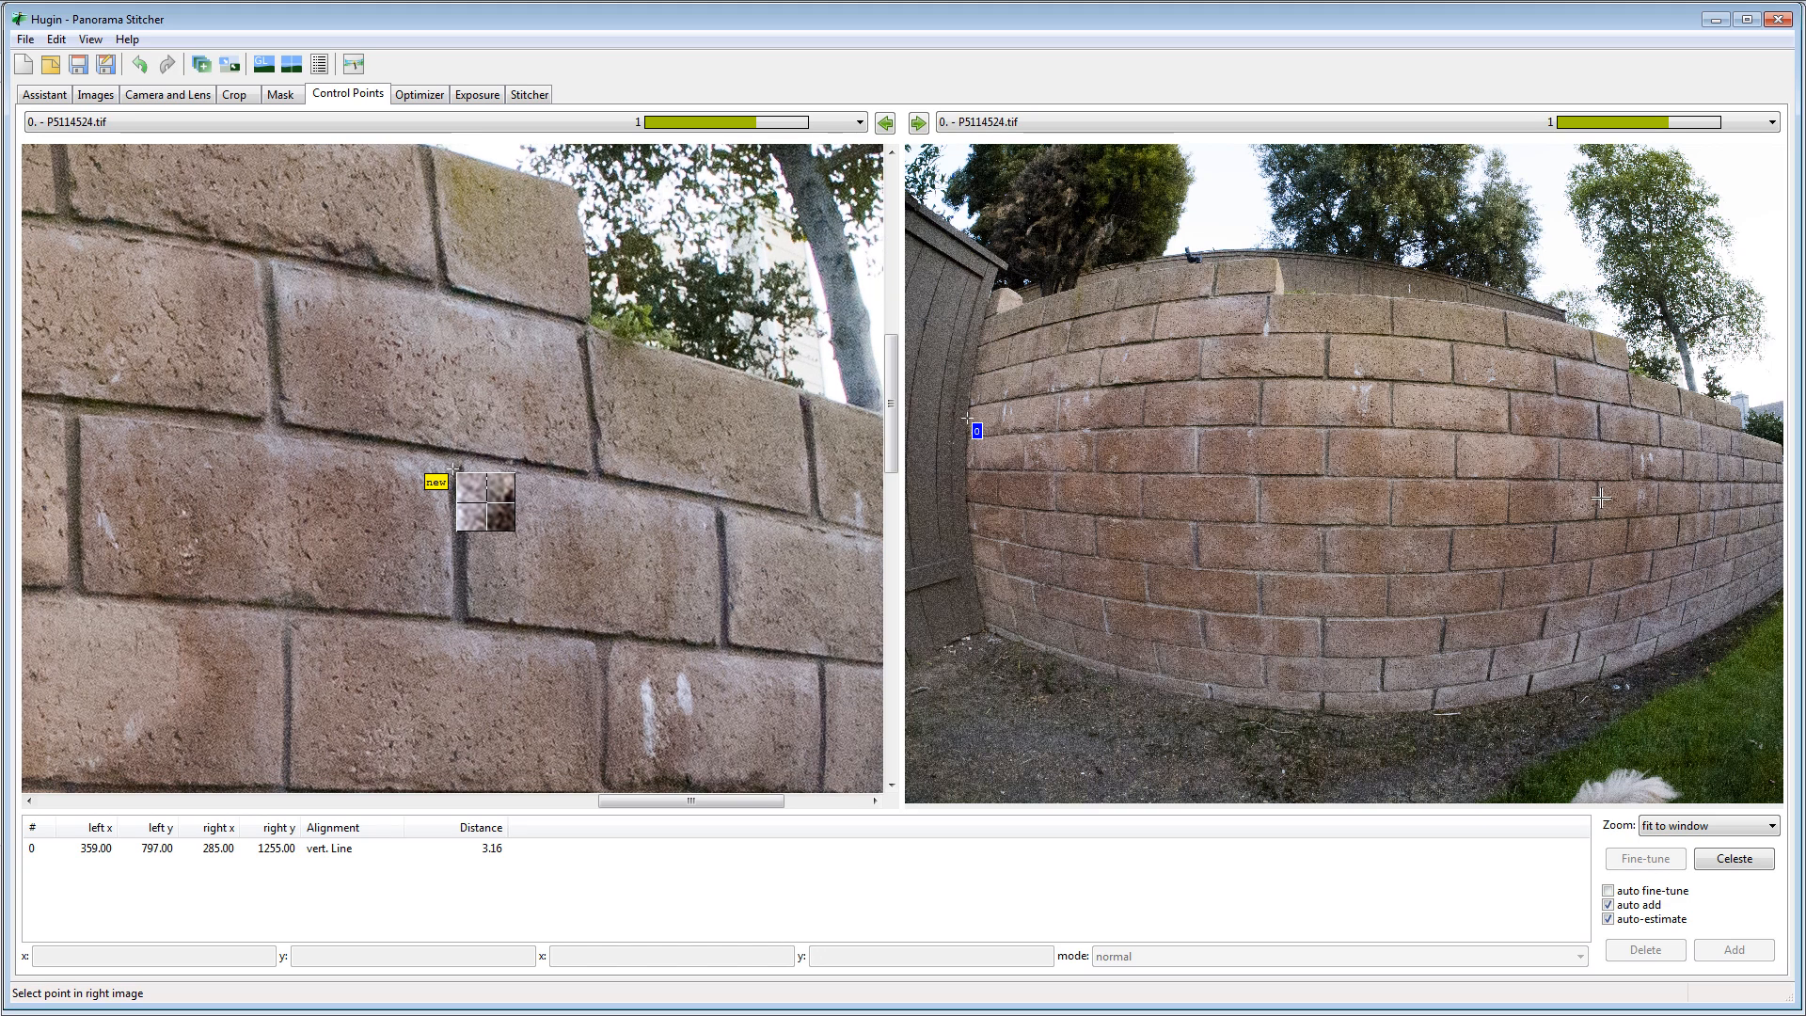
{"action": "left_click", "coordinate": [1590, 592]}
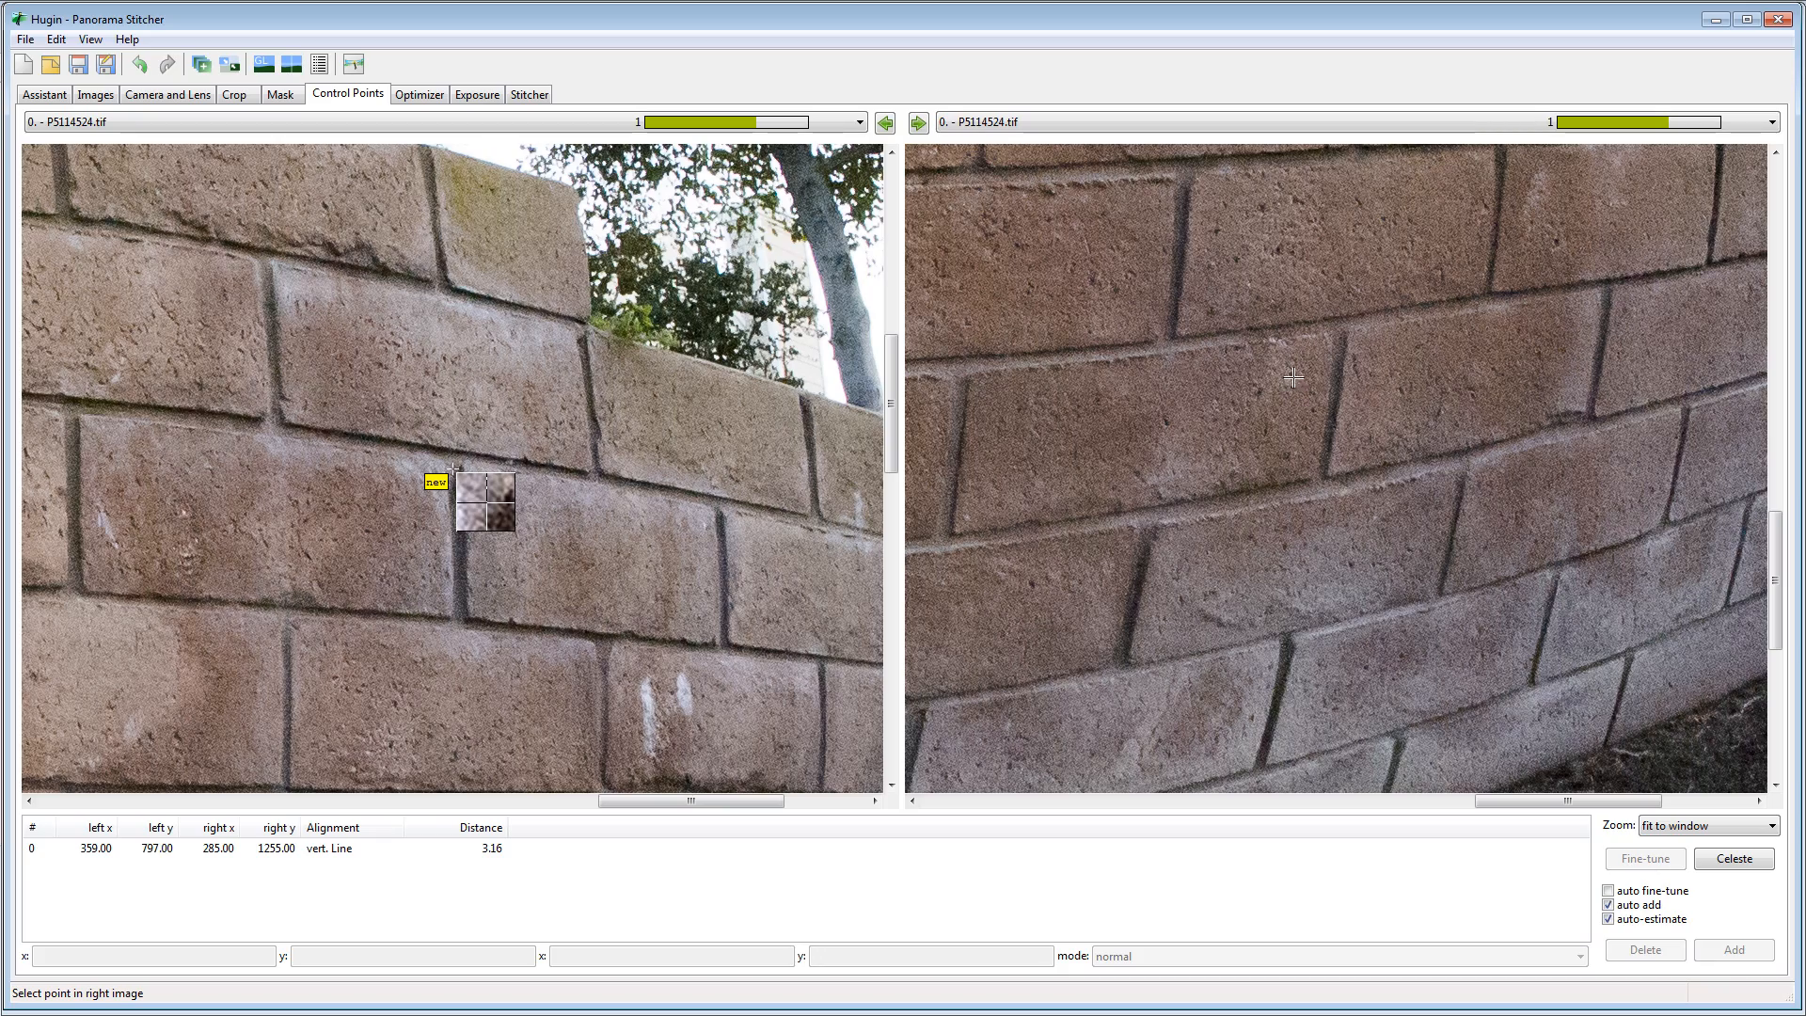
{"action": "left_click", "coordinate": [1322, 466]}
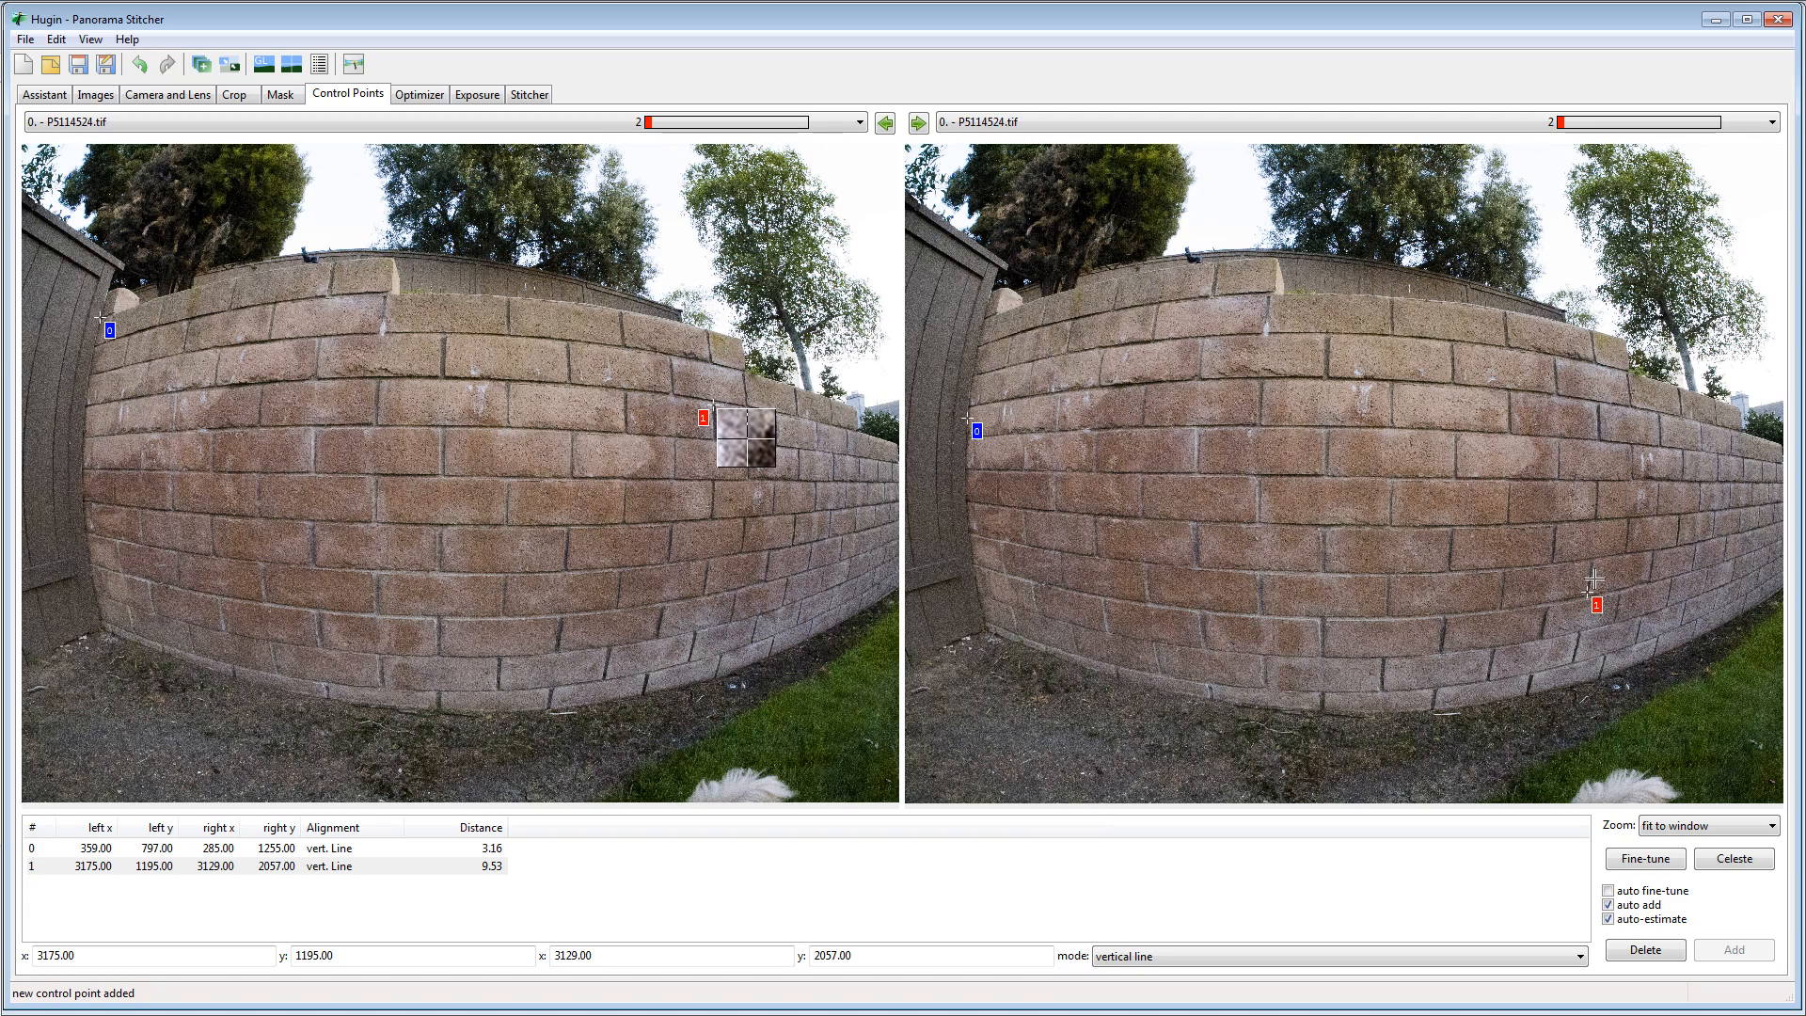
{"action": "key", "text": "1"}
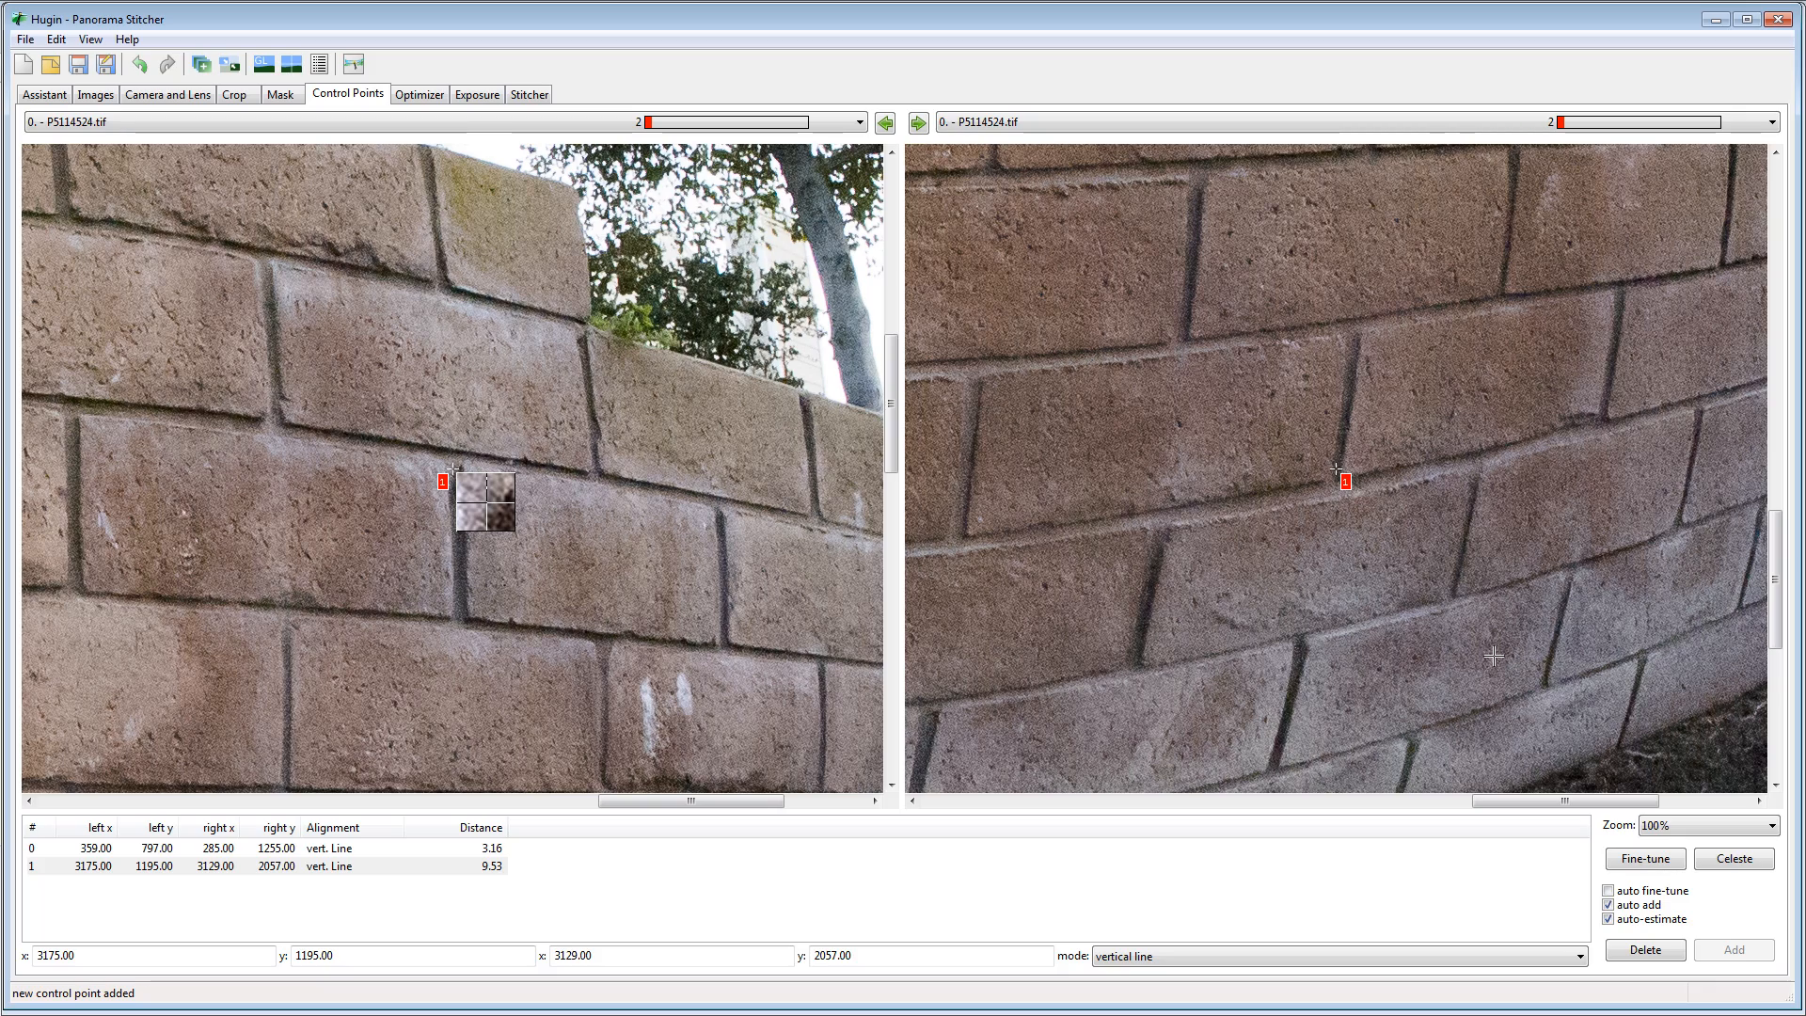
{"action": "key", "text": "0"}
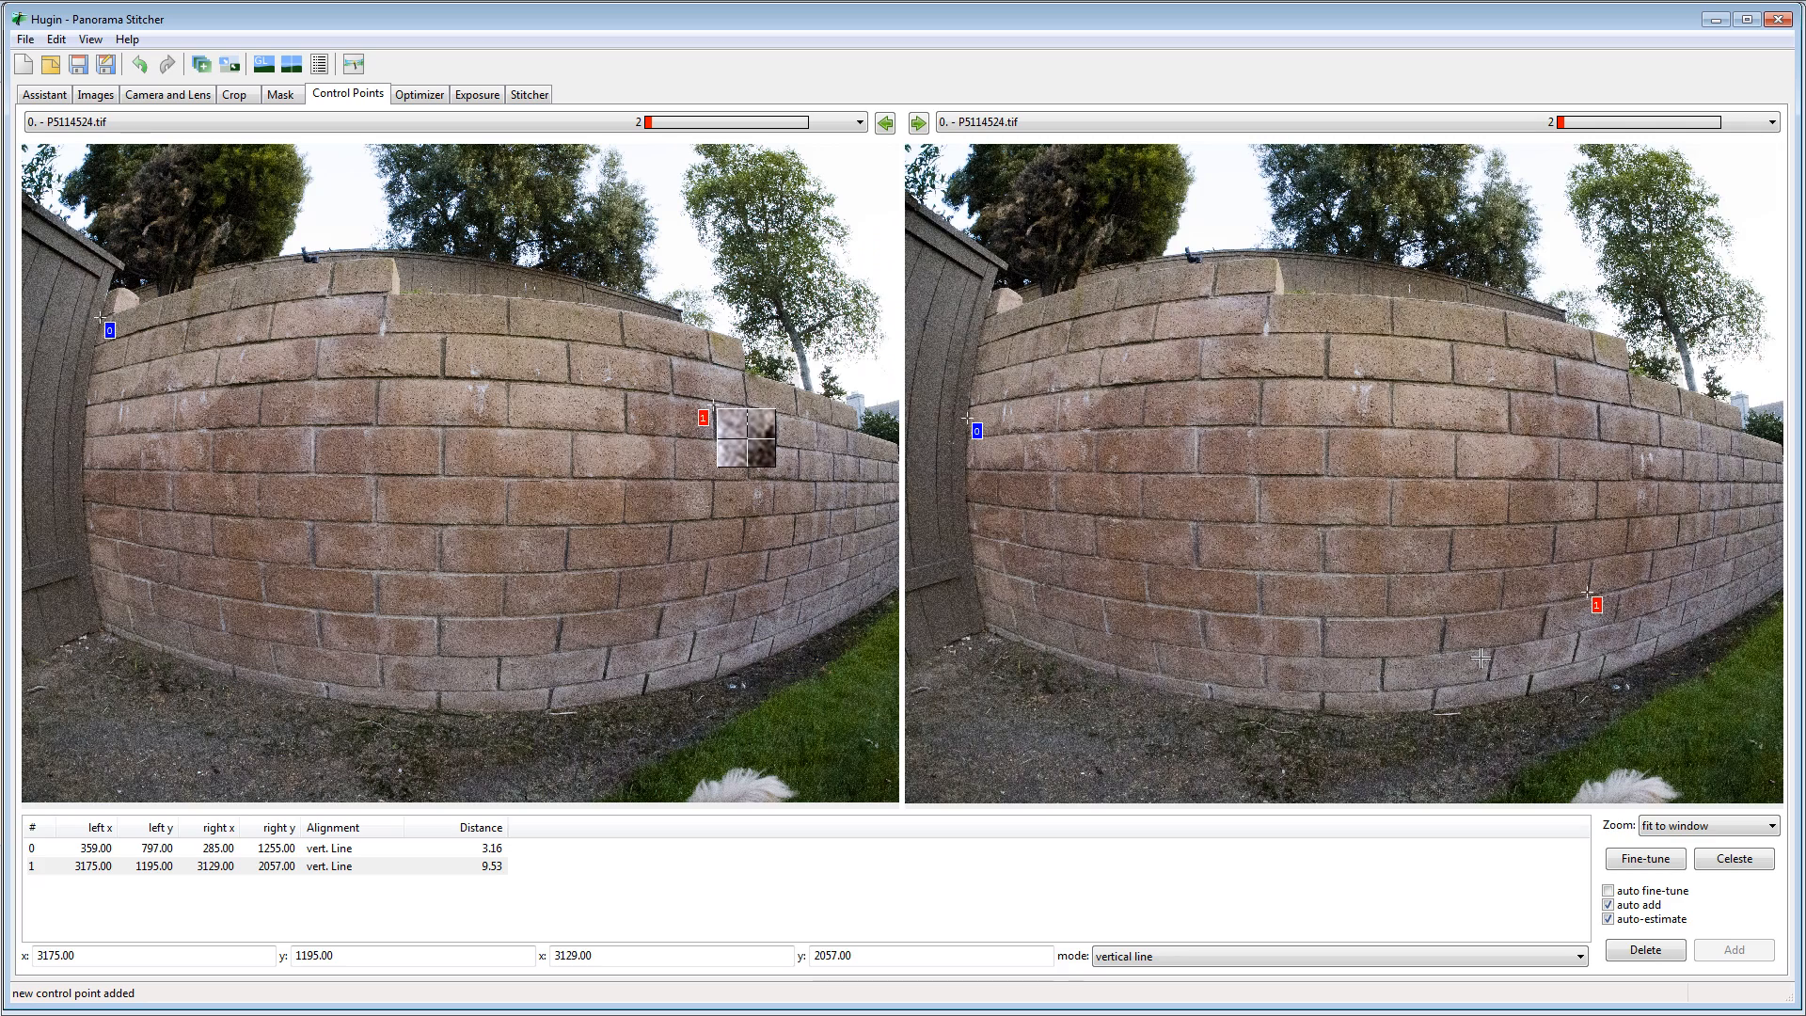
{"action": "key", "text": "1"}
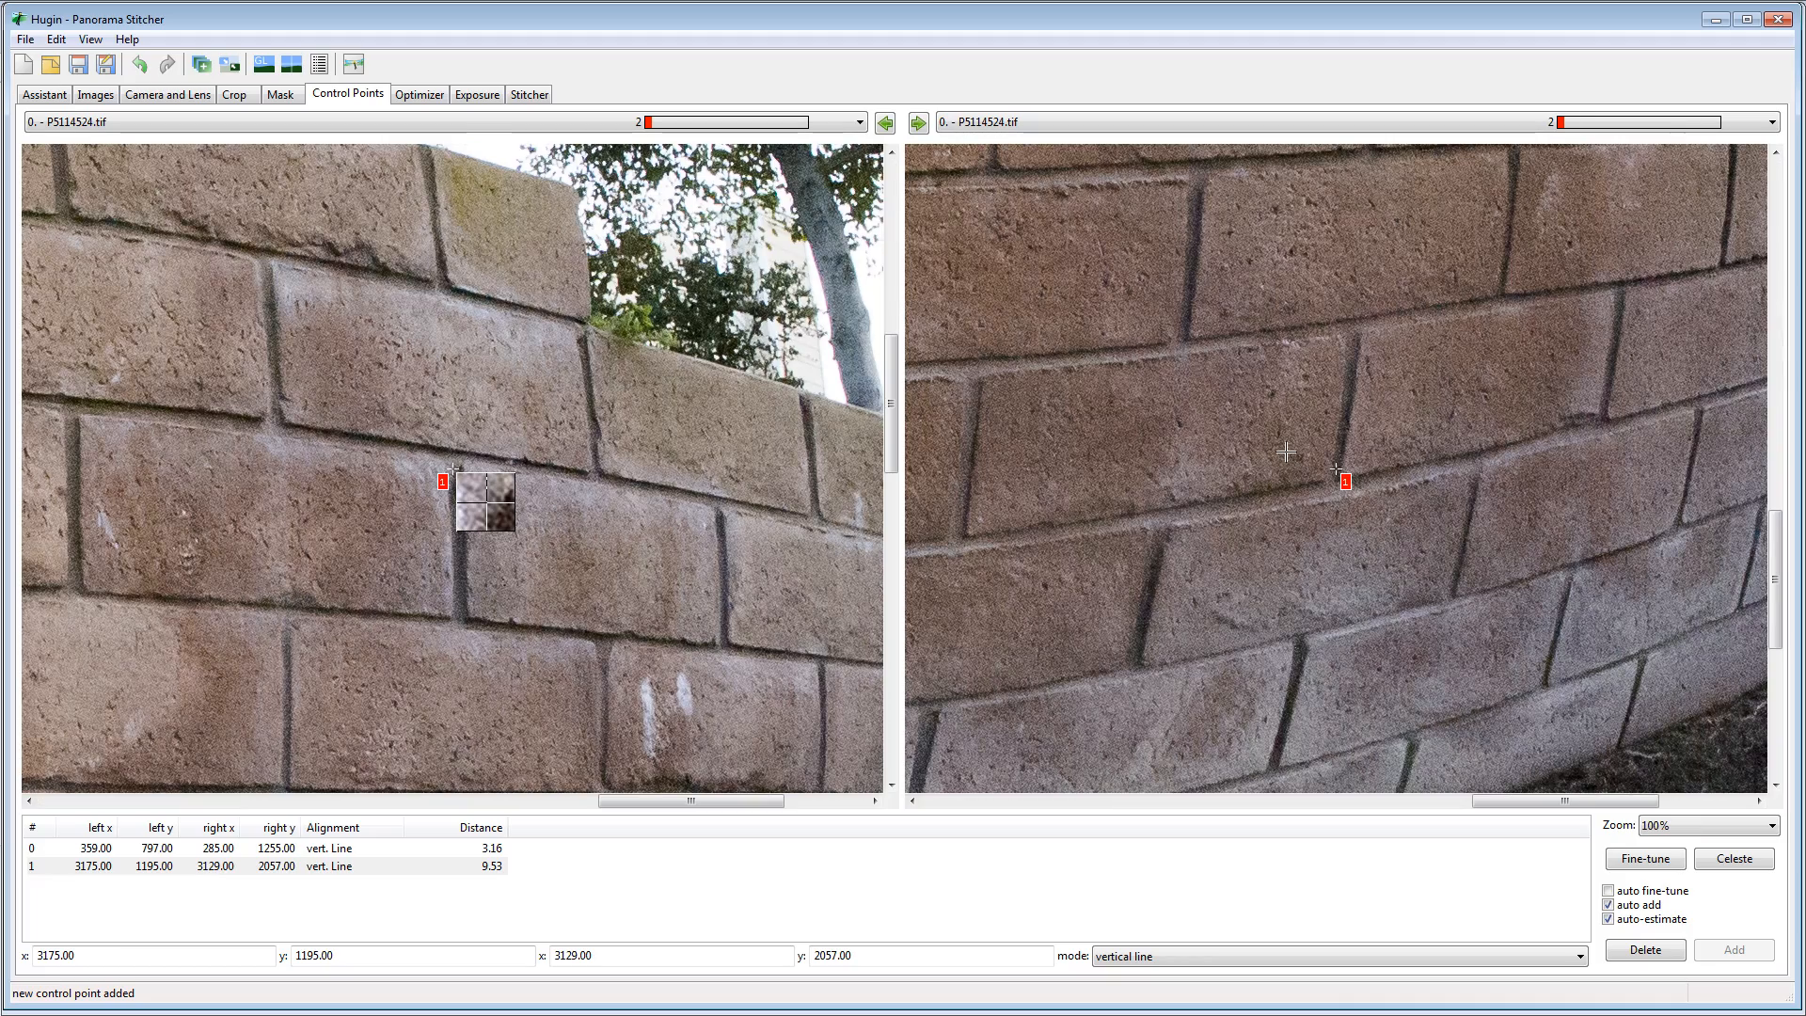
{"action": "mouse_move", "coordinate": [1321, 466]}
{"action": "left_mouse_down"}
{"action": "mouse_move", "coordinate": [1316, 495]}
{"action": "mouse_move", "coordinate": [1296, 492]}
{"action": "mouse_move", "coordinate": [1270, 439]}
{"action": "mouse_move", "coordinate": [1400, 402]}
{"action": "mouse_move", "coordinate": [1331, 310]}
{"action": "mouse_move", "coordinate": [1317, 459]}
{"action": "mouse_move", "coordinate": [1401, 462]}
{"action": "mouse_move", "coordinate": [1326, 395]}
{"action": "mouse_move", "coordinate": [1270, 292]}
{"action": "mouse_move", "coordinate": [1261, 367]}
{"action": "mouse_move", "coordinate": [1349, 395]}
{"action": "left_mouse_up"}
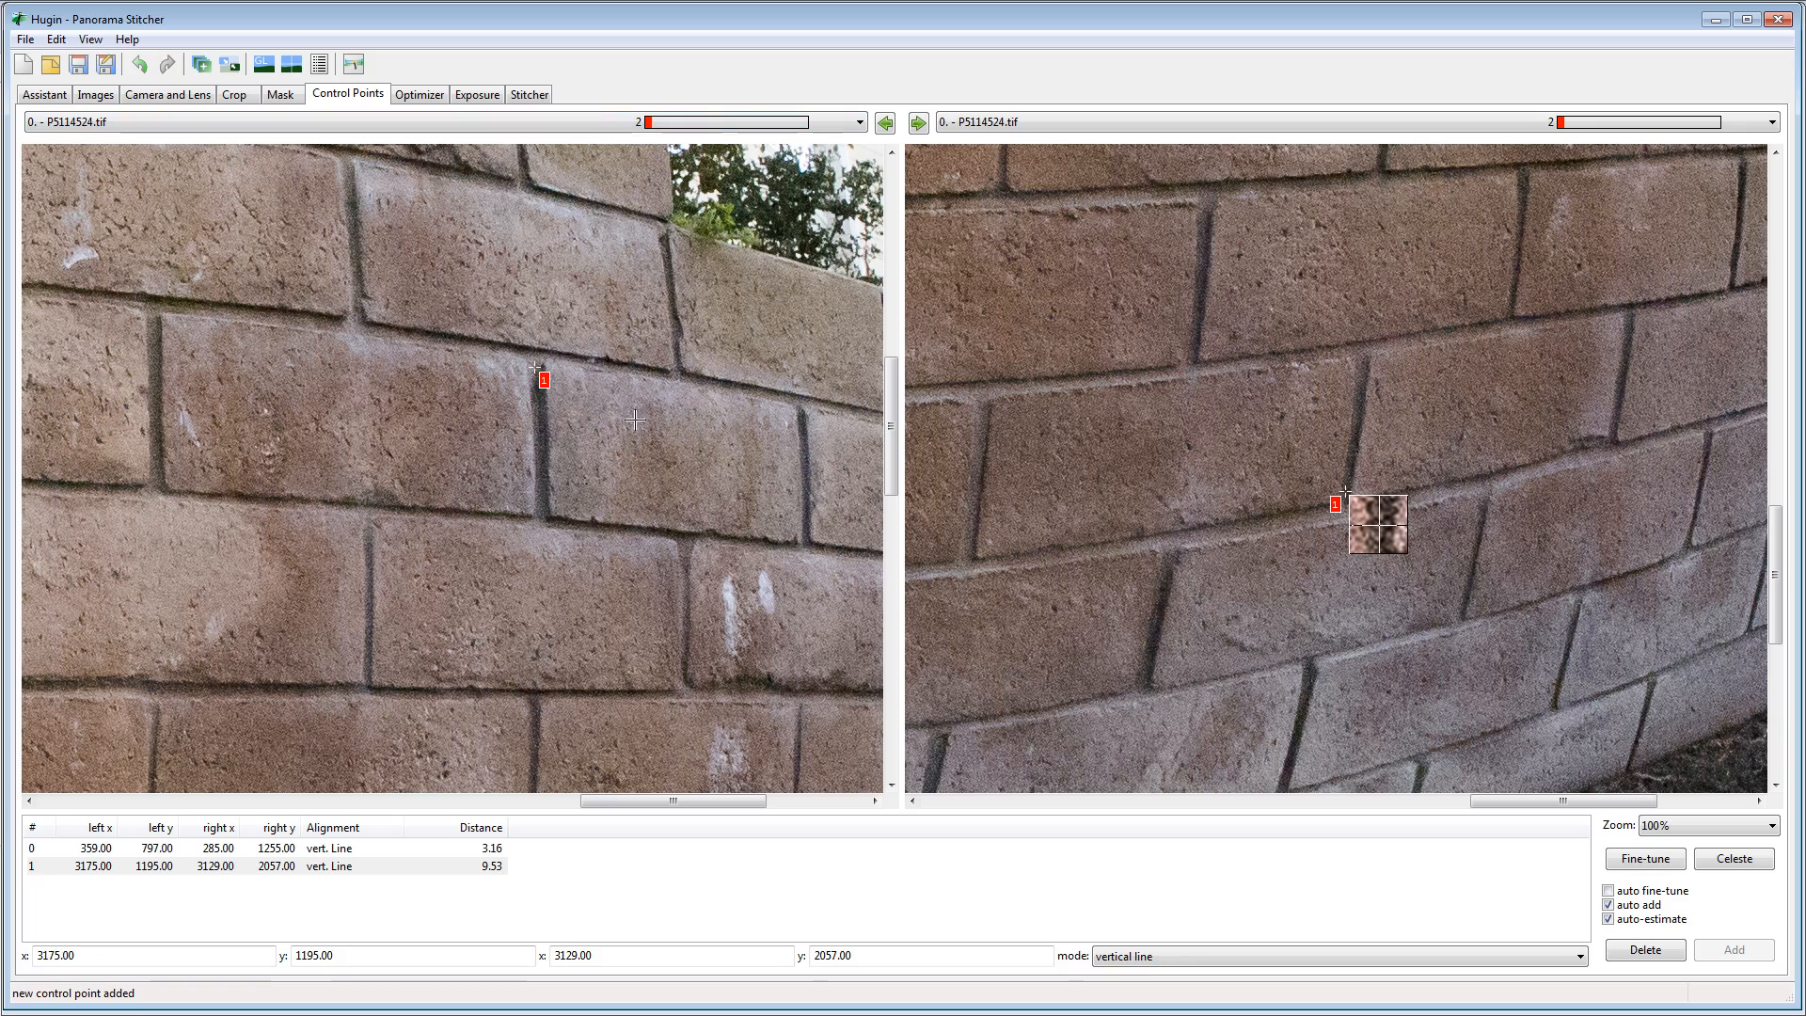
{"action": "key", "text": "0"}
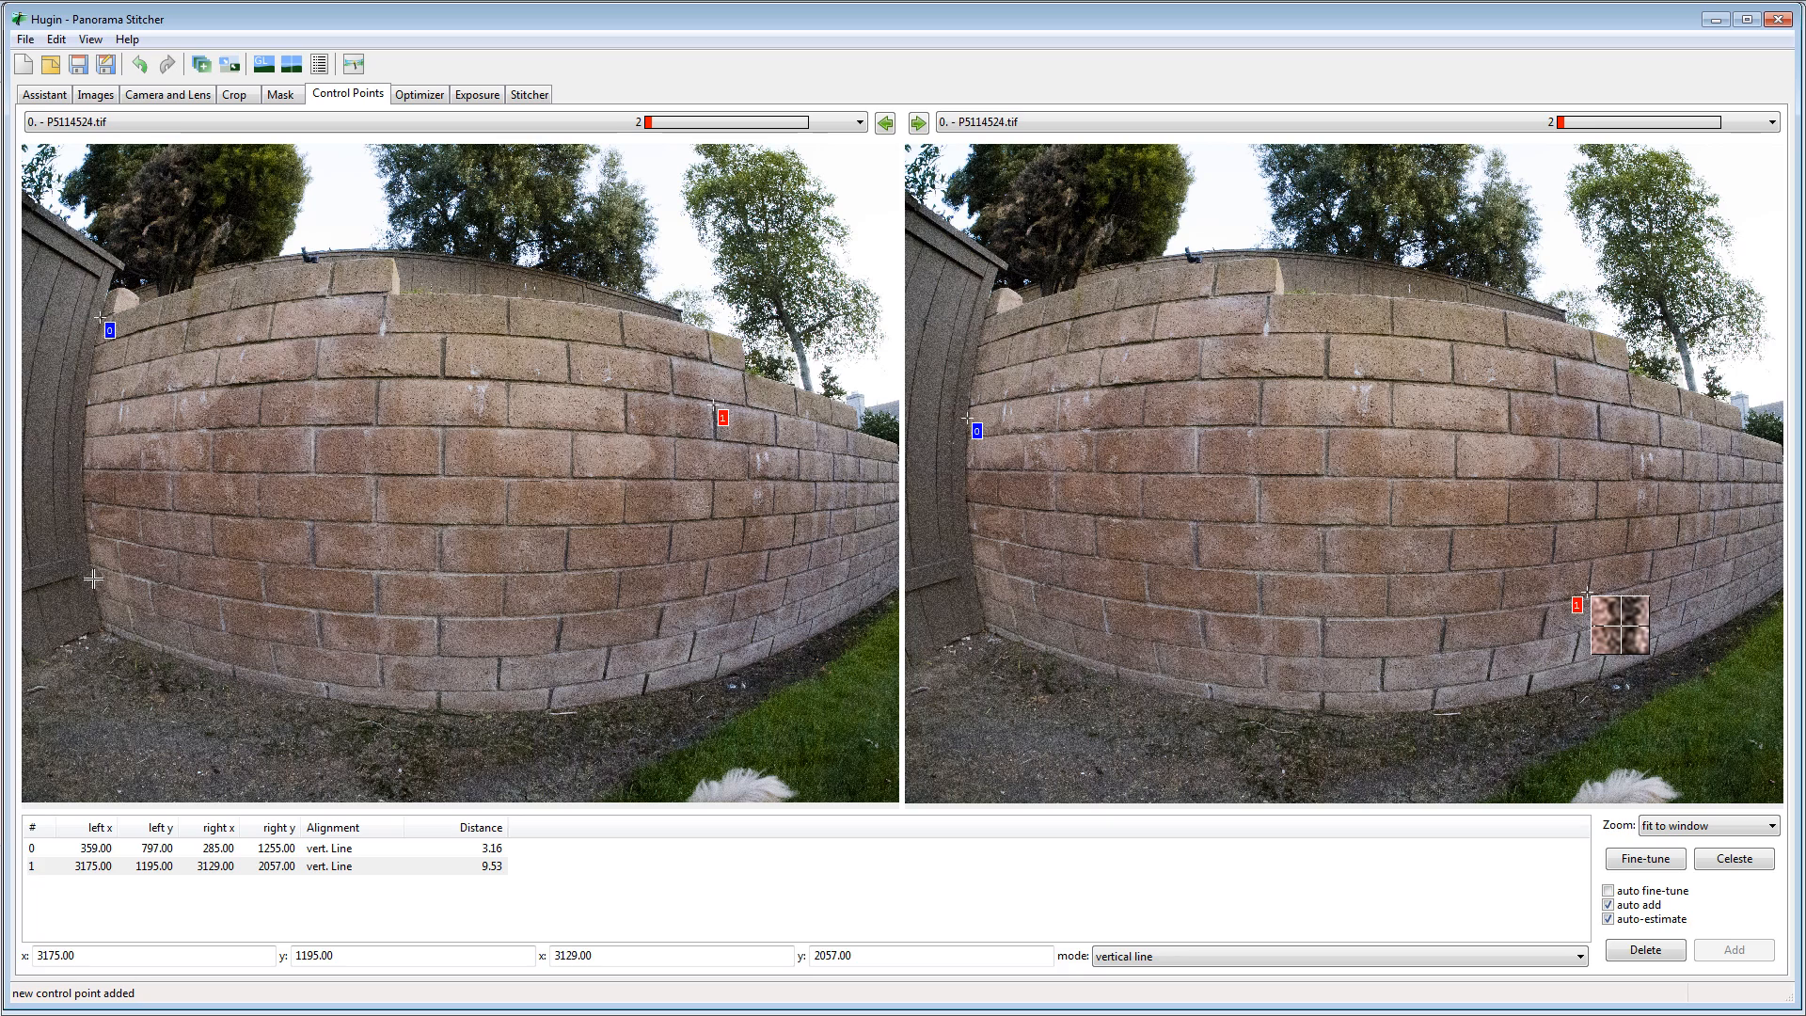
Add another vertical line control point pair lower along the wall's left edge and check the lines in the fast panorama preview
{"action": "left_click", "coordinate": [84, 421]}
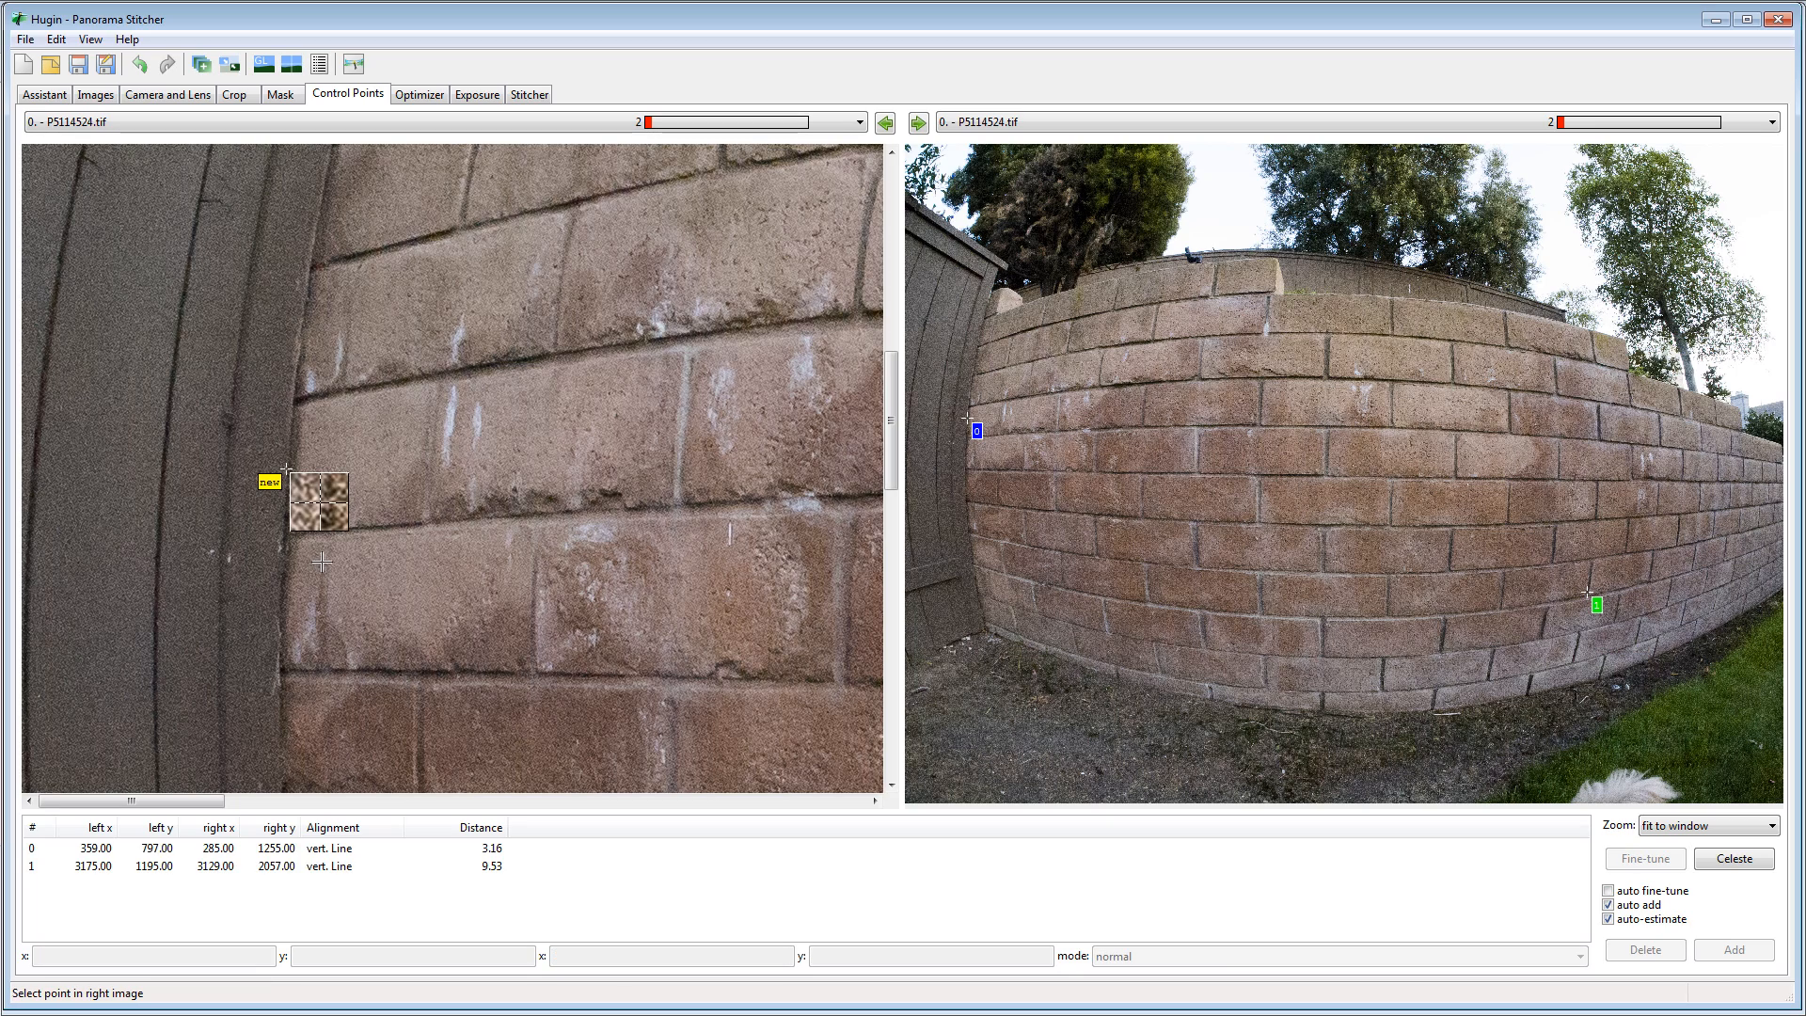
{"action": "left_click", "coordinate": [971, 556]}
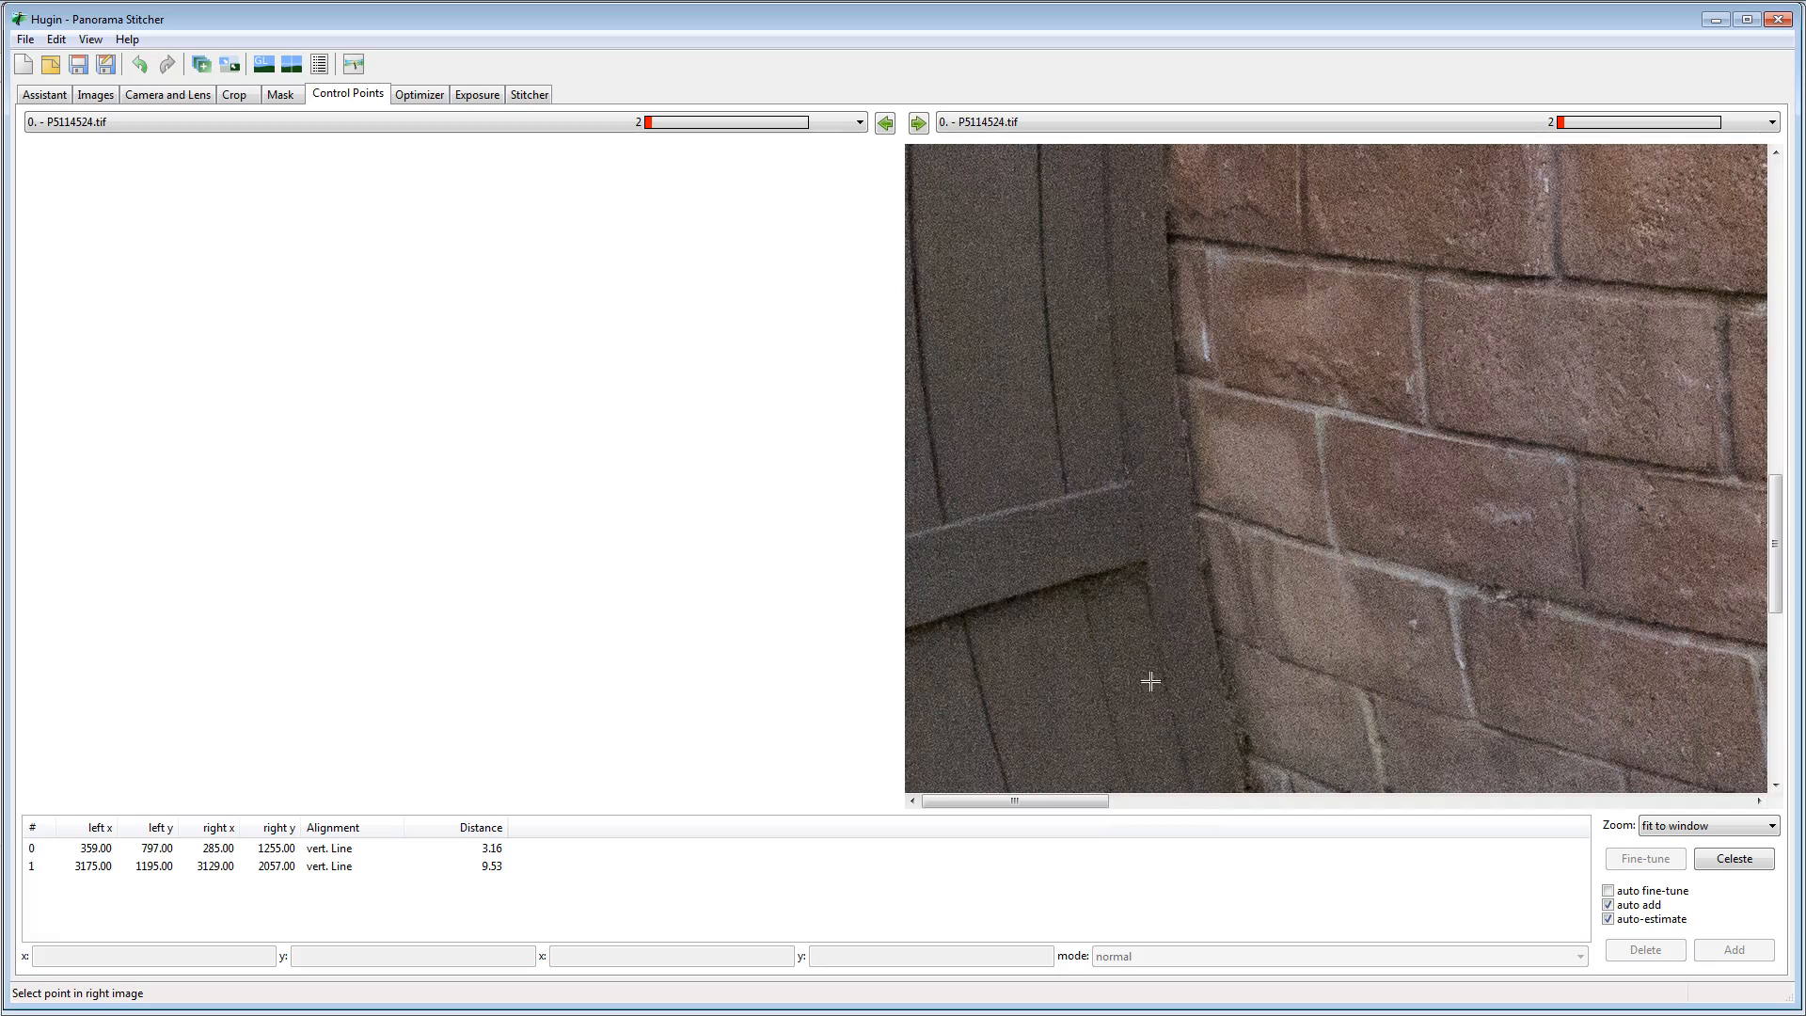
{"action": "left_click", "coordinate": [1150, 681]}
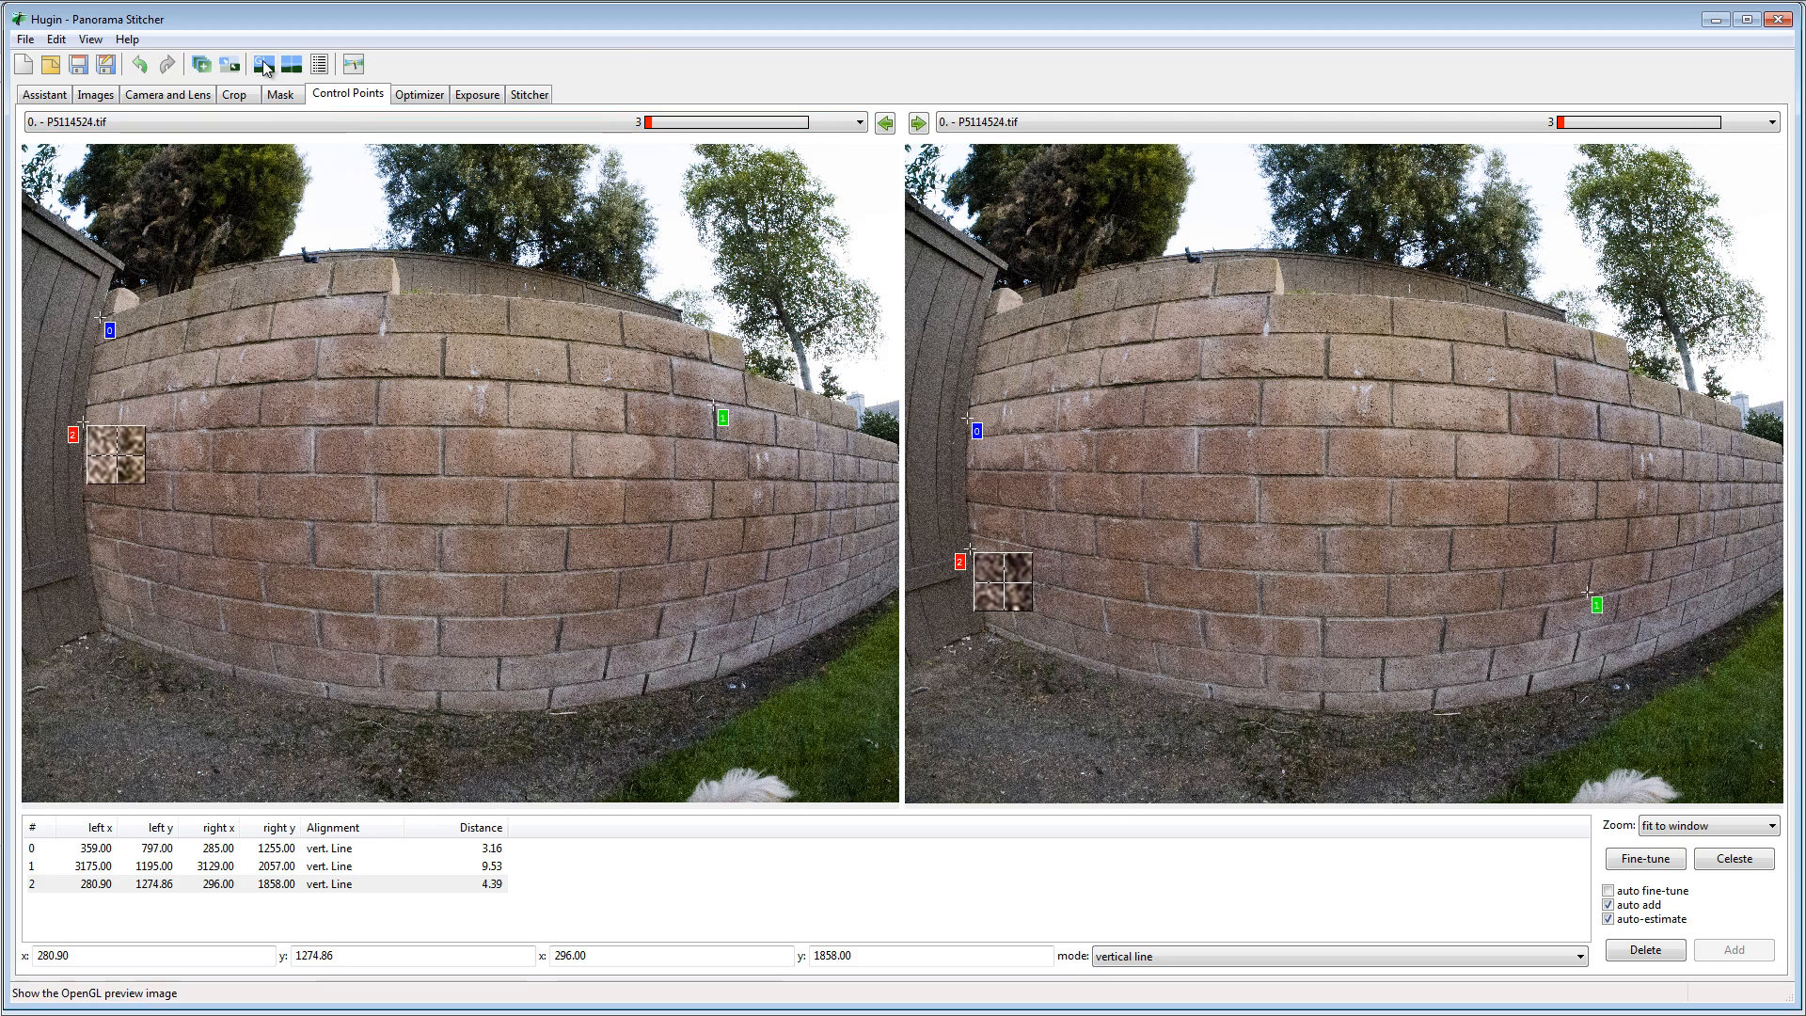
{"action": "left_click", "coordinate": [264, 64]}
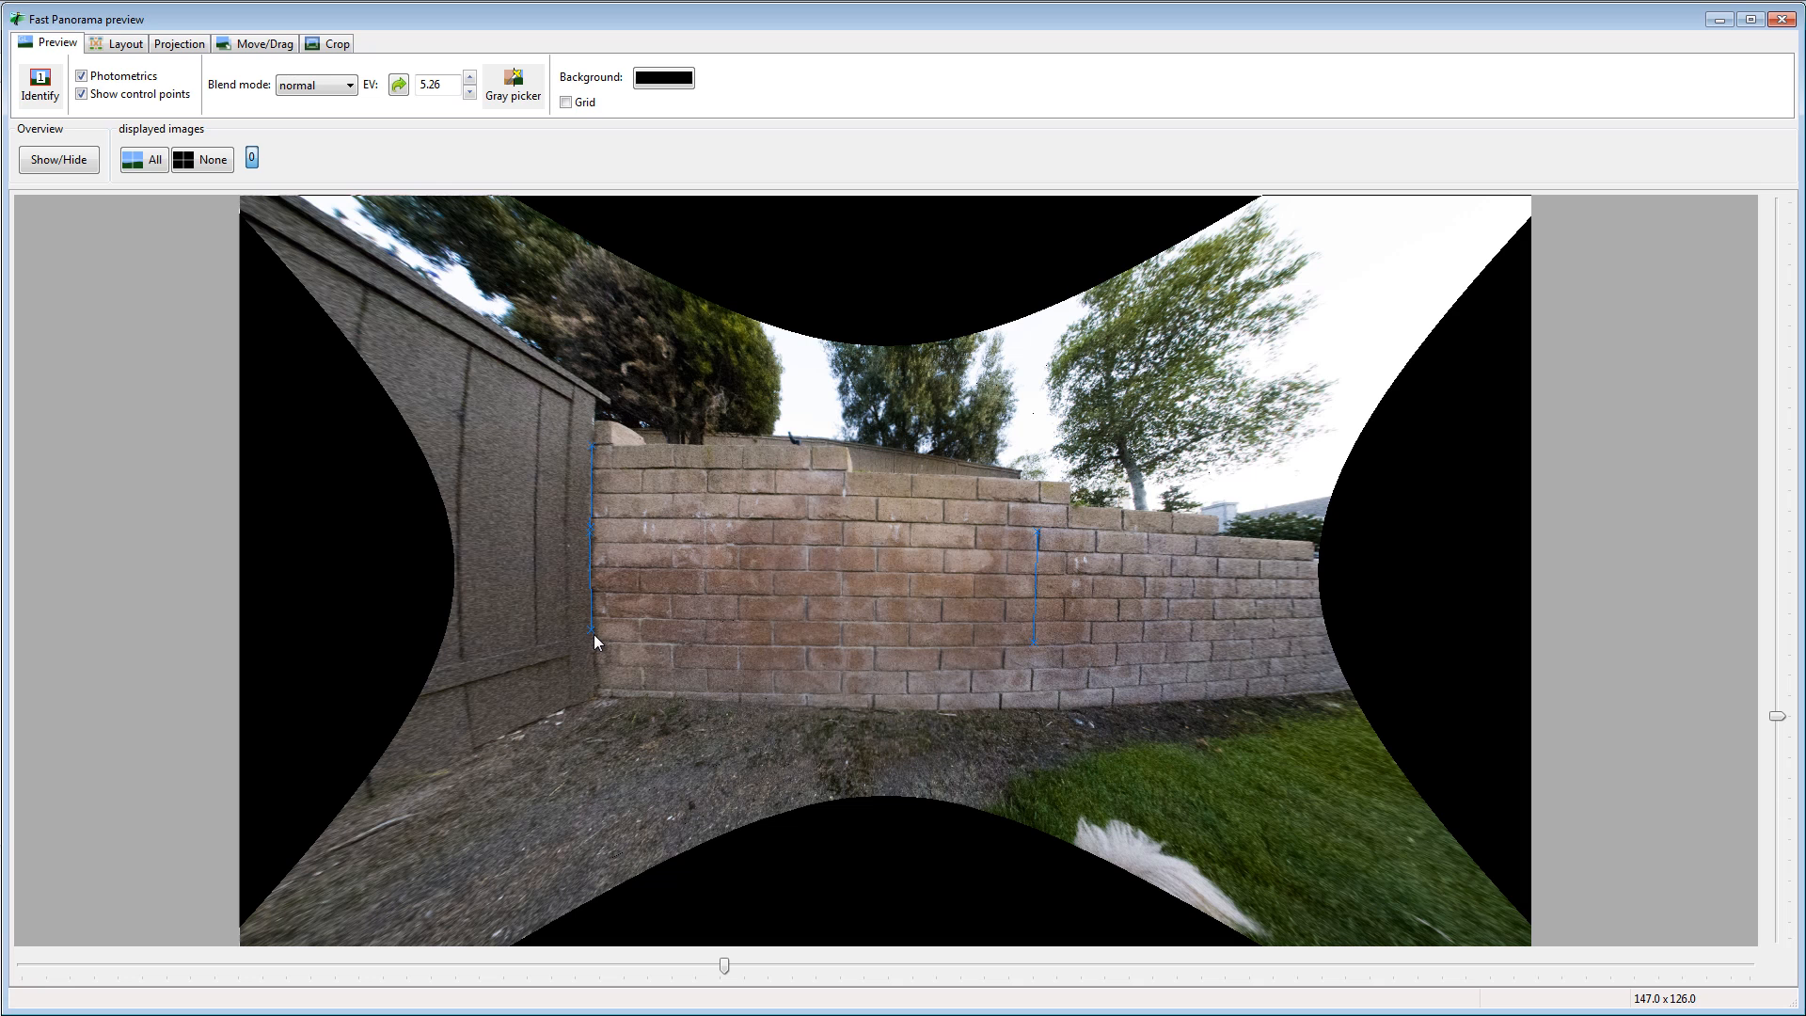
{"action": "left_click", "coordinate": [667, 1015]}
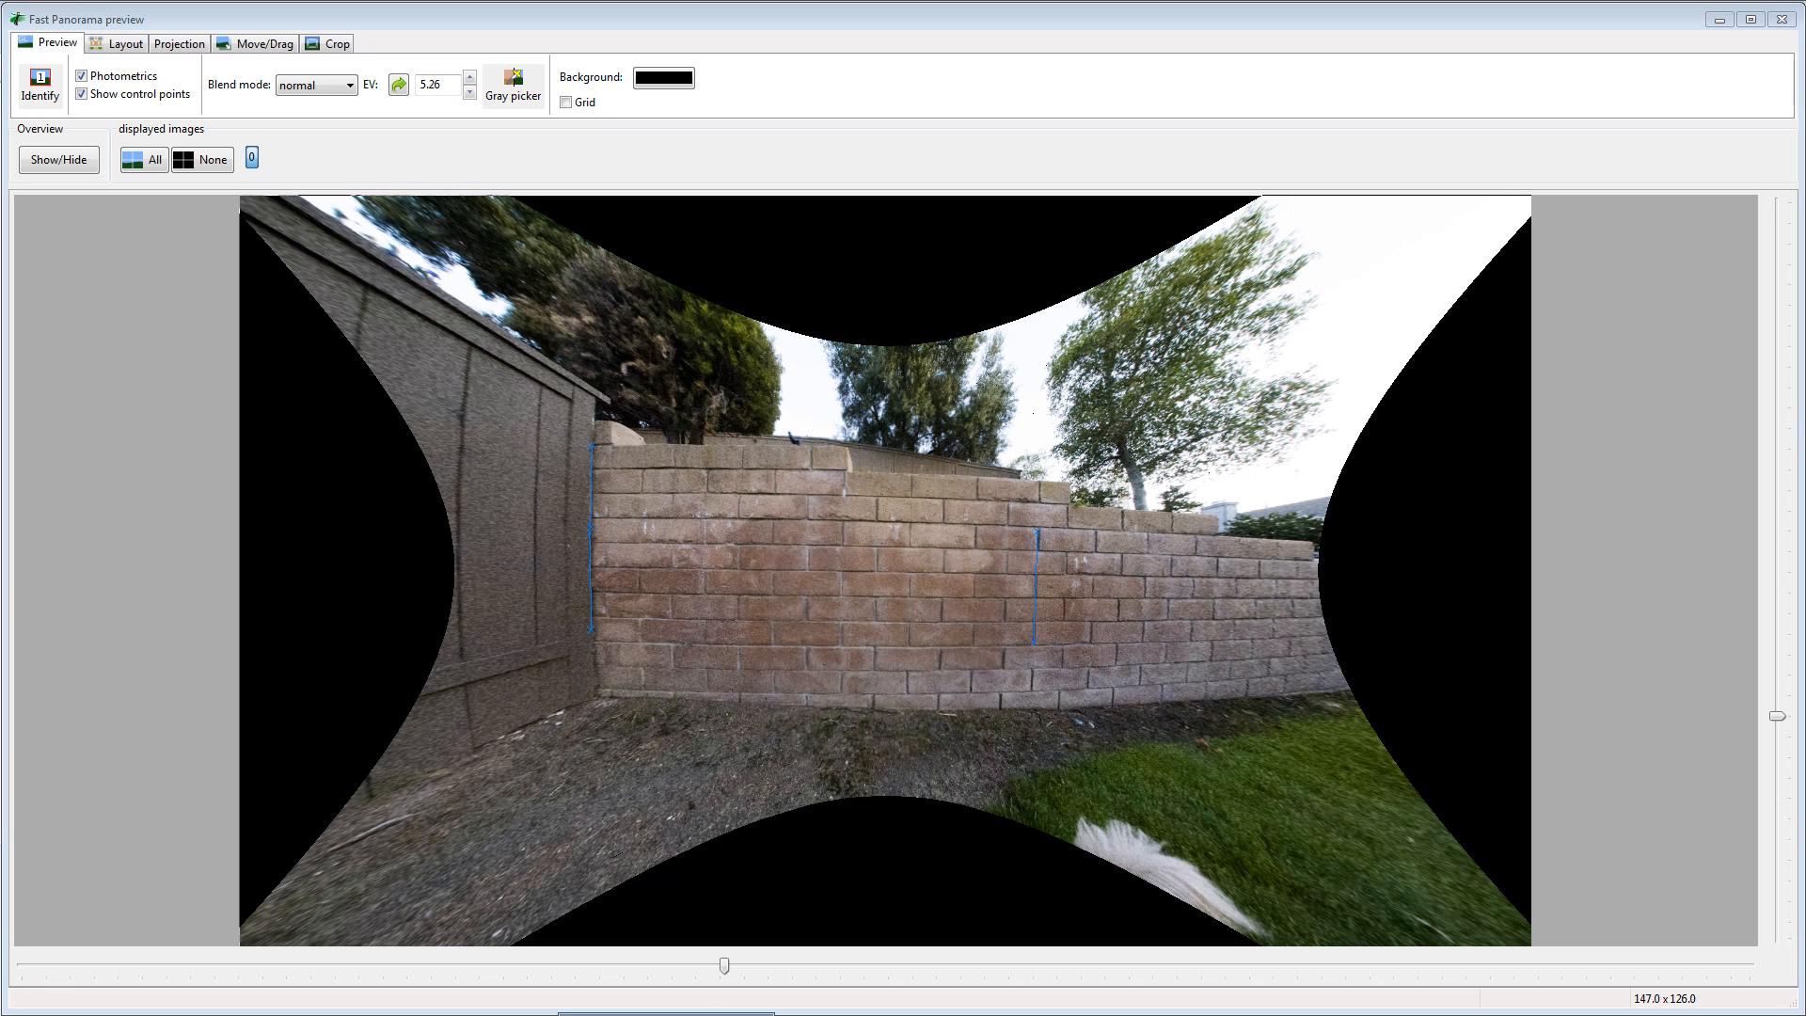
{"action": "left_click", "coordinate": [666, 1015]}
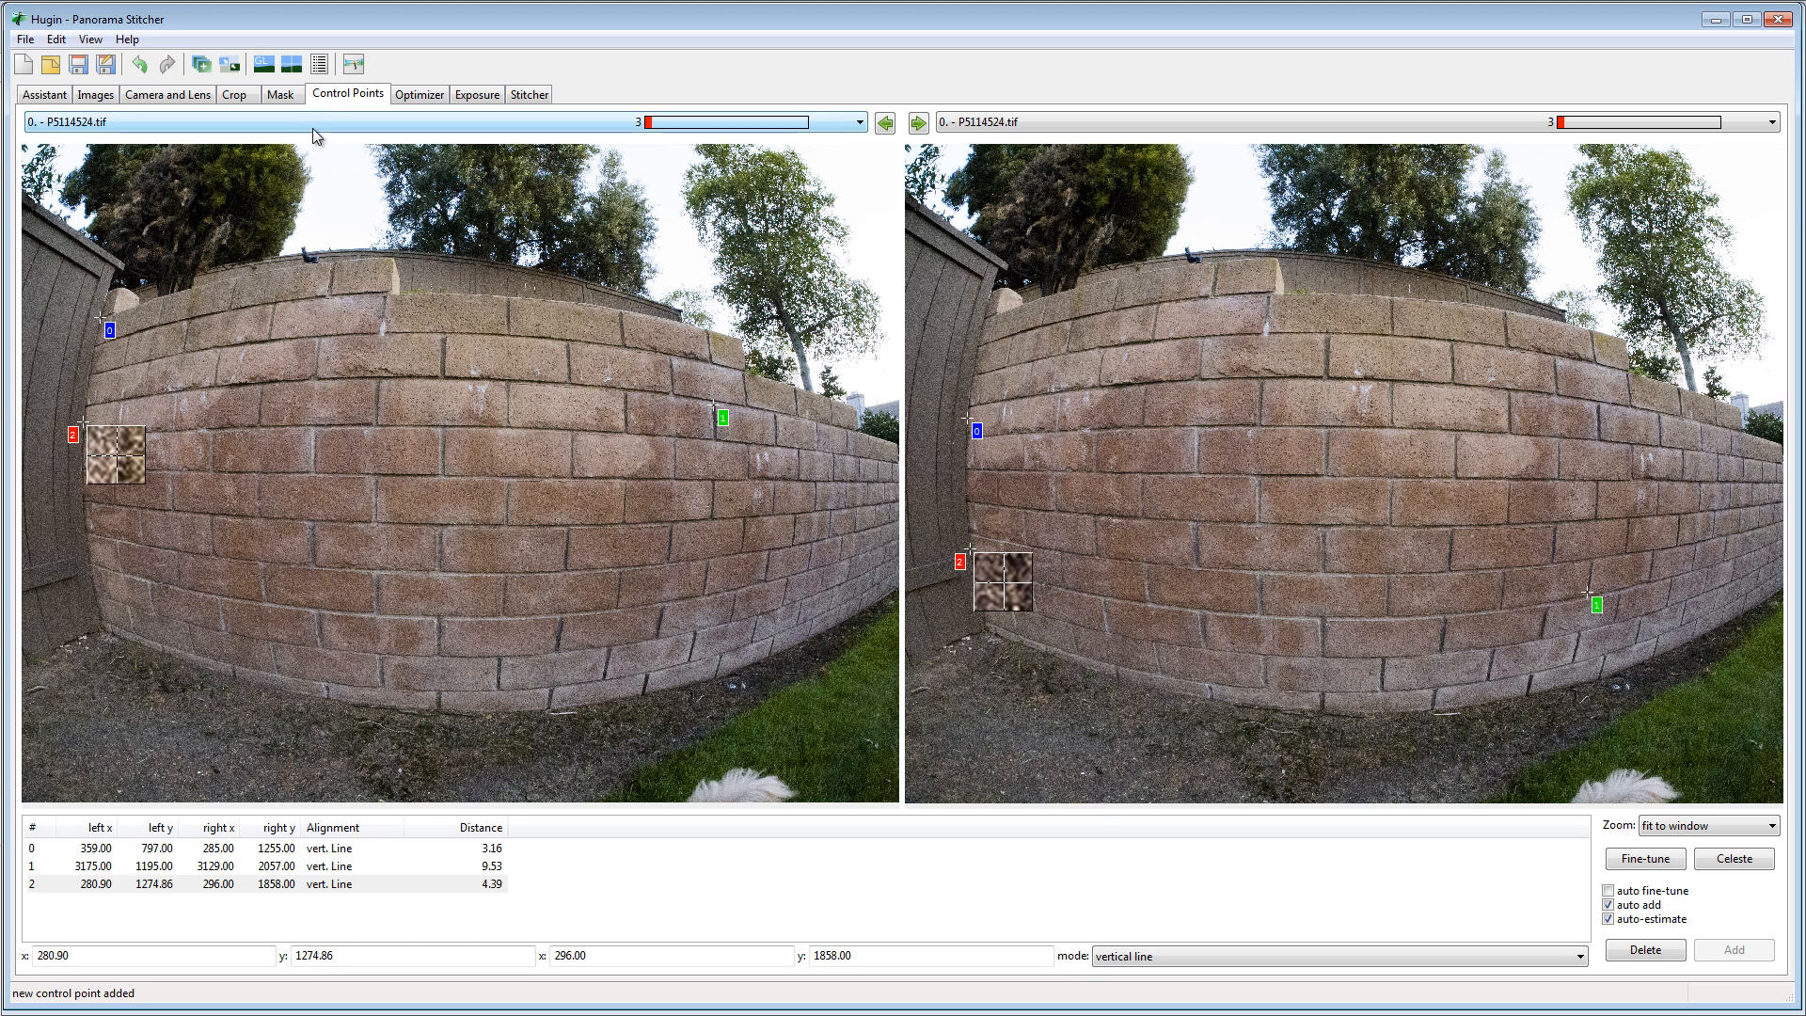
Optimize the panorama with Positions and Barrel Distortion (y,p,r,b) and apply the changes
{"action": "left_click", "coordinate": [420, 94]}
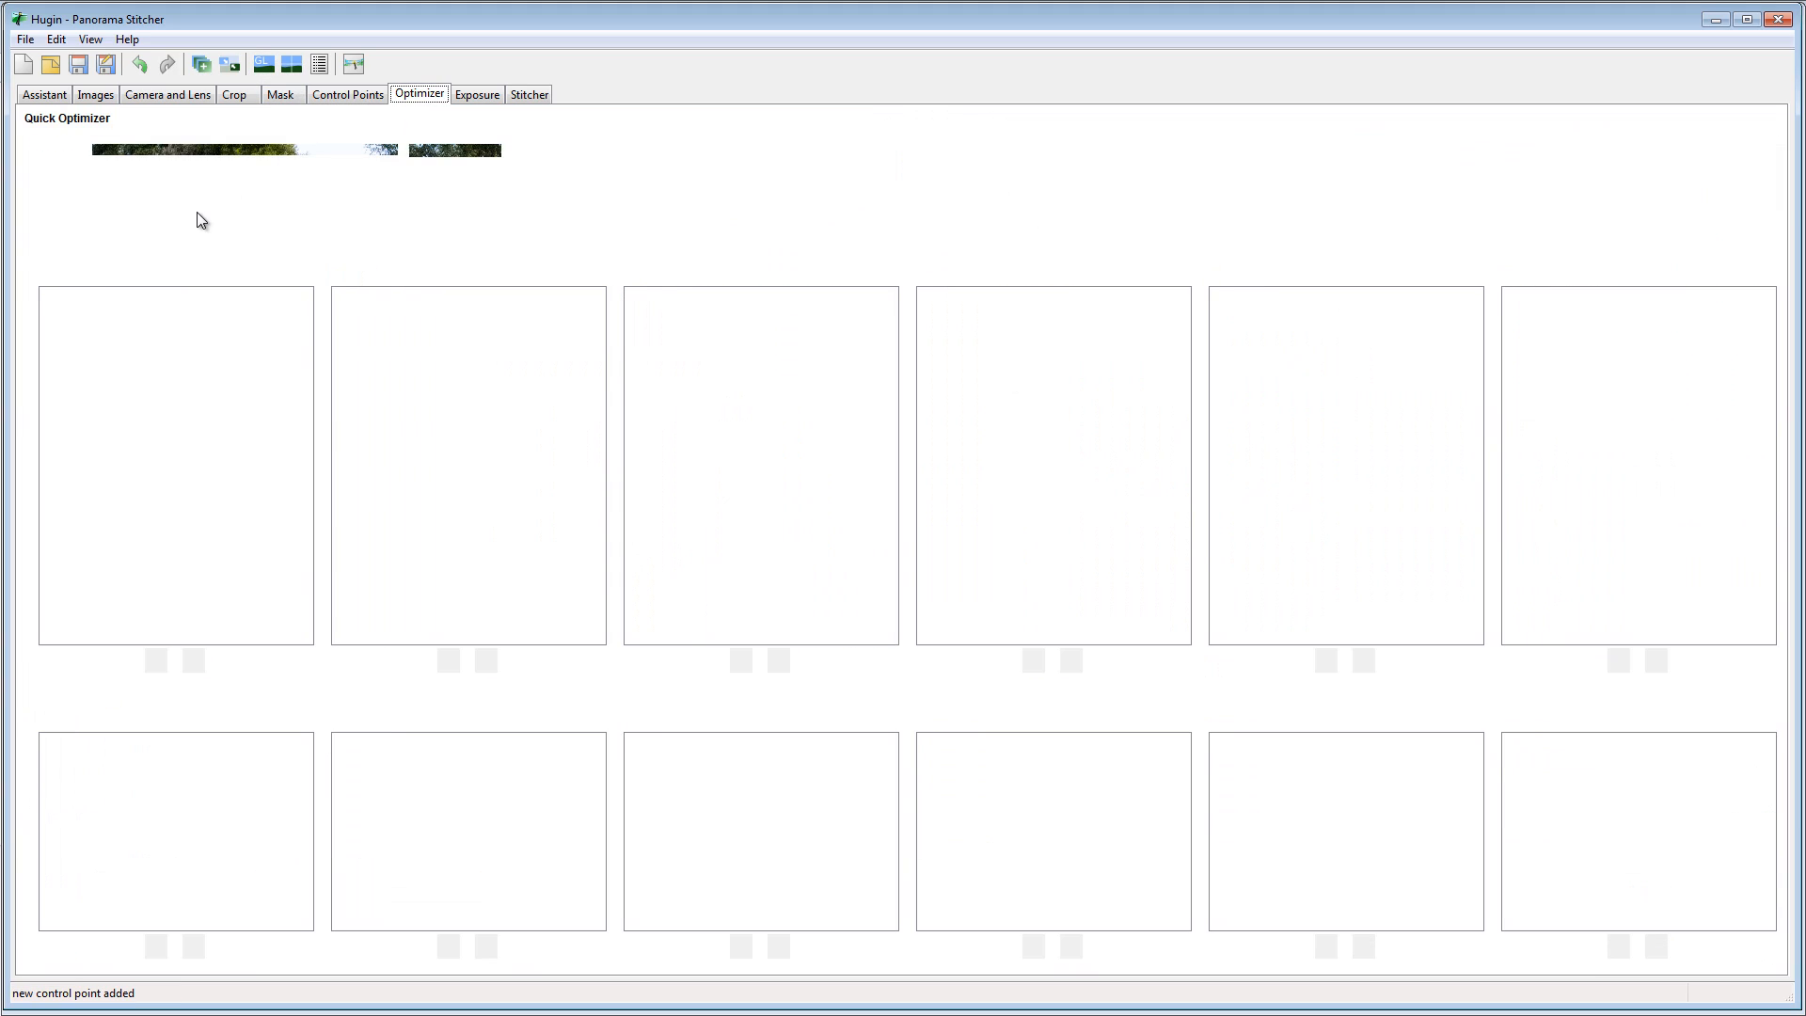
{"action": "left_click", "coordinate": [337, 148]}
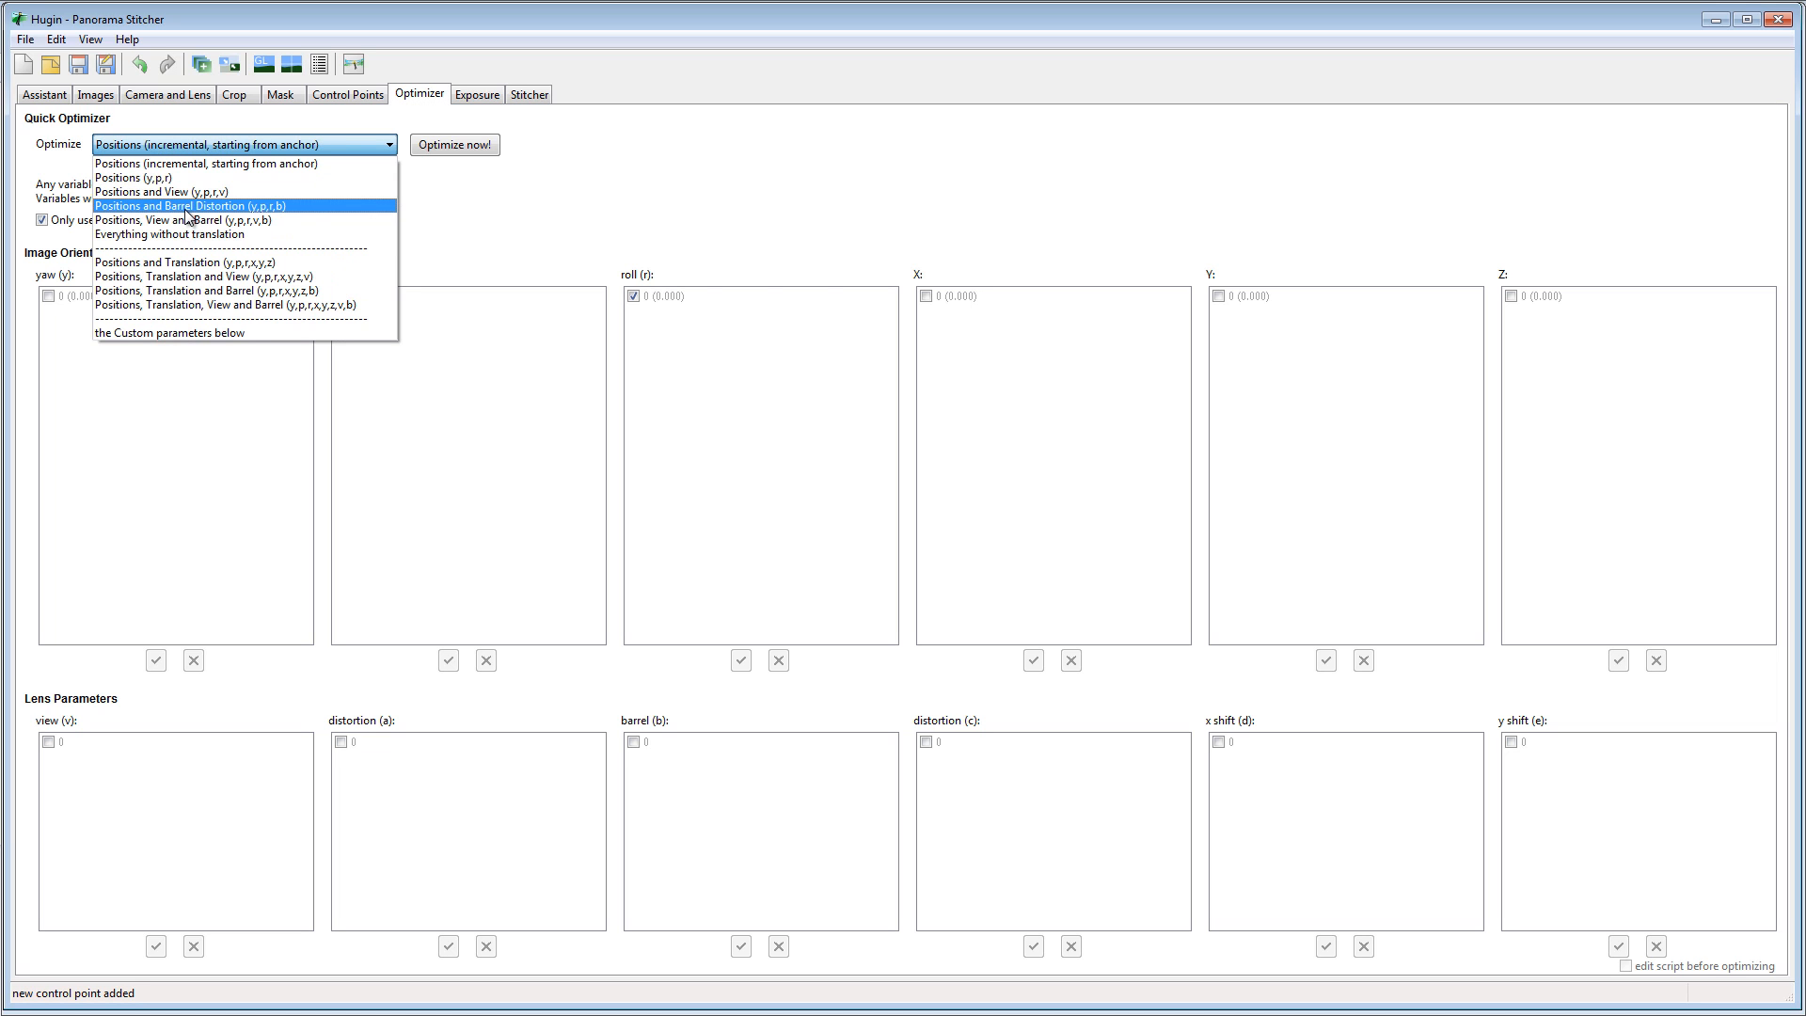
{"action": "left_click", "coordinate": [192, 207]}
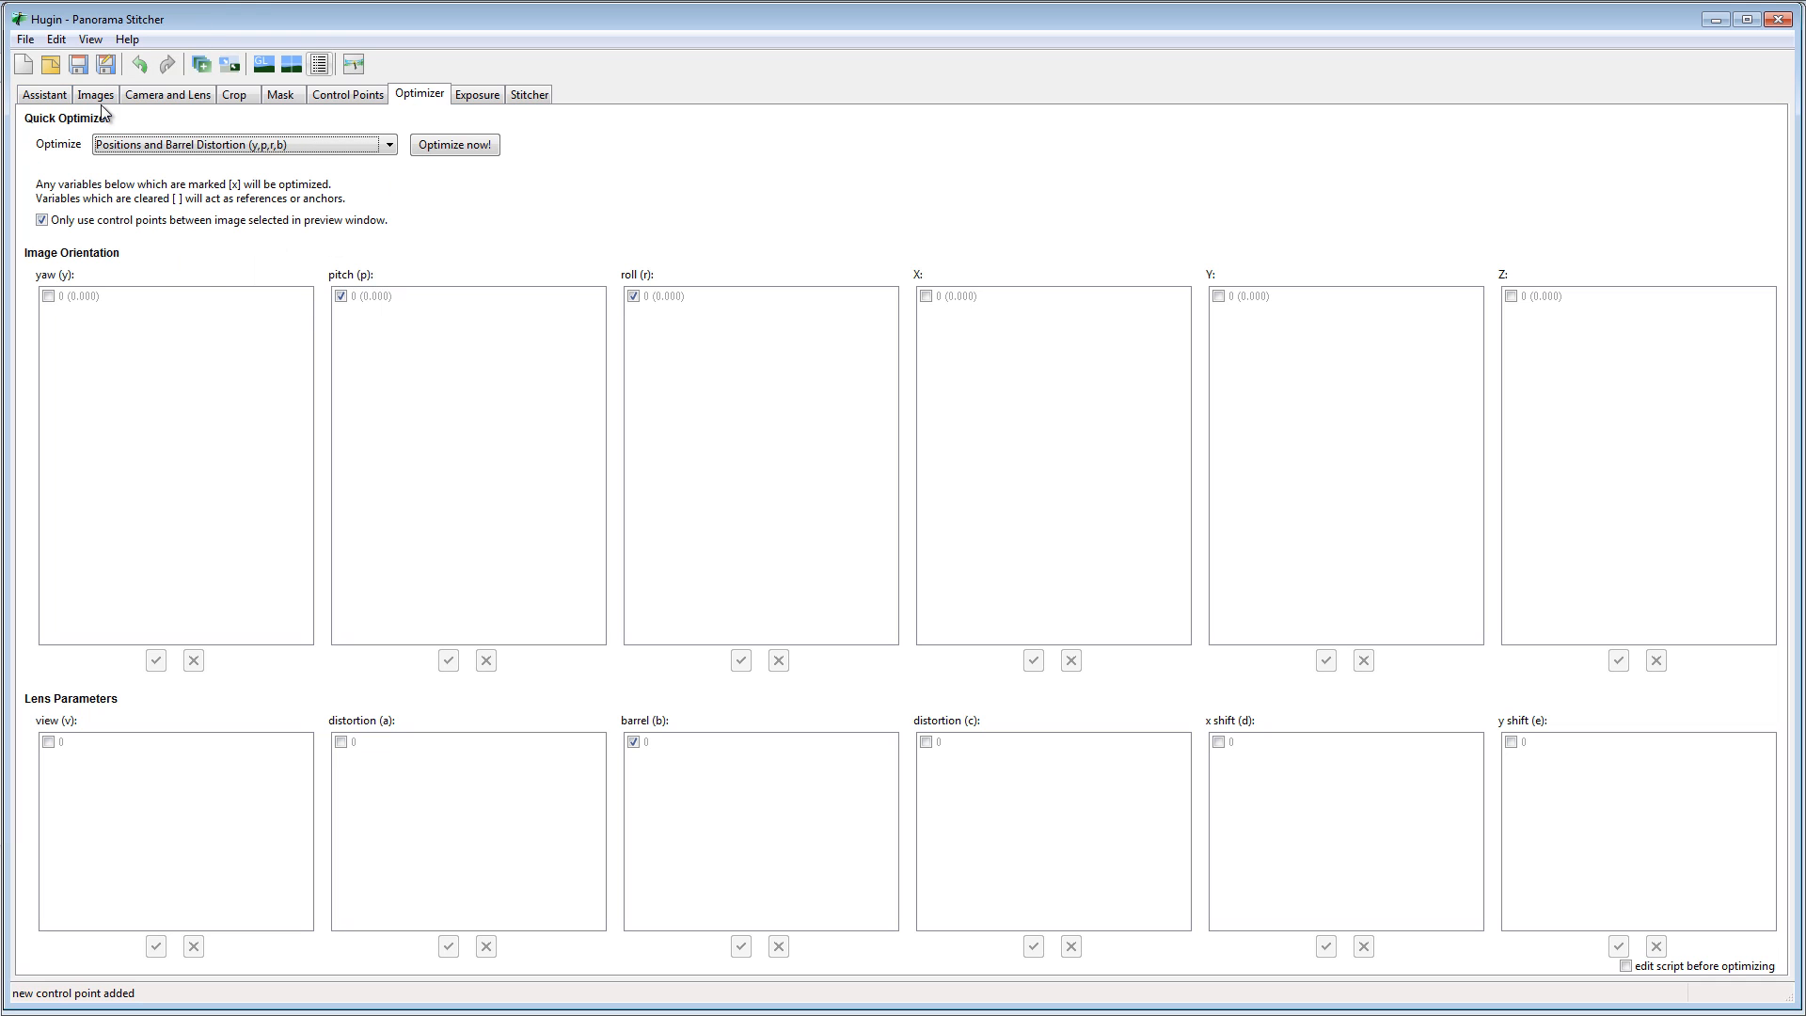
{"action": "left_click", "coordinate": [449, 144]}
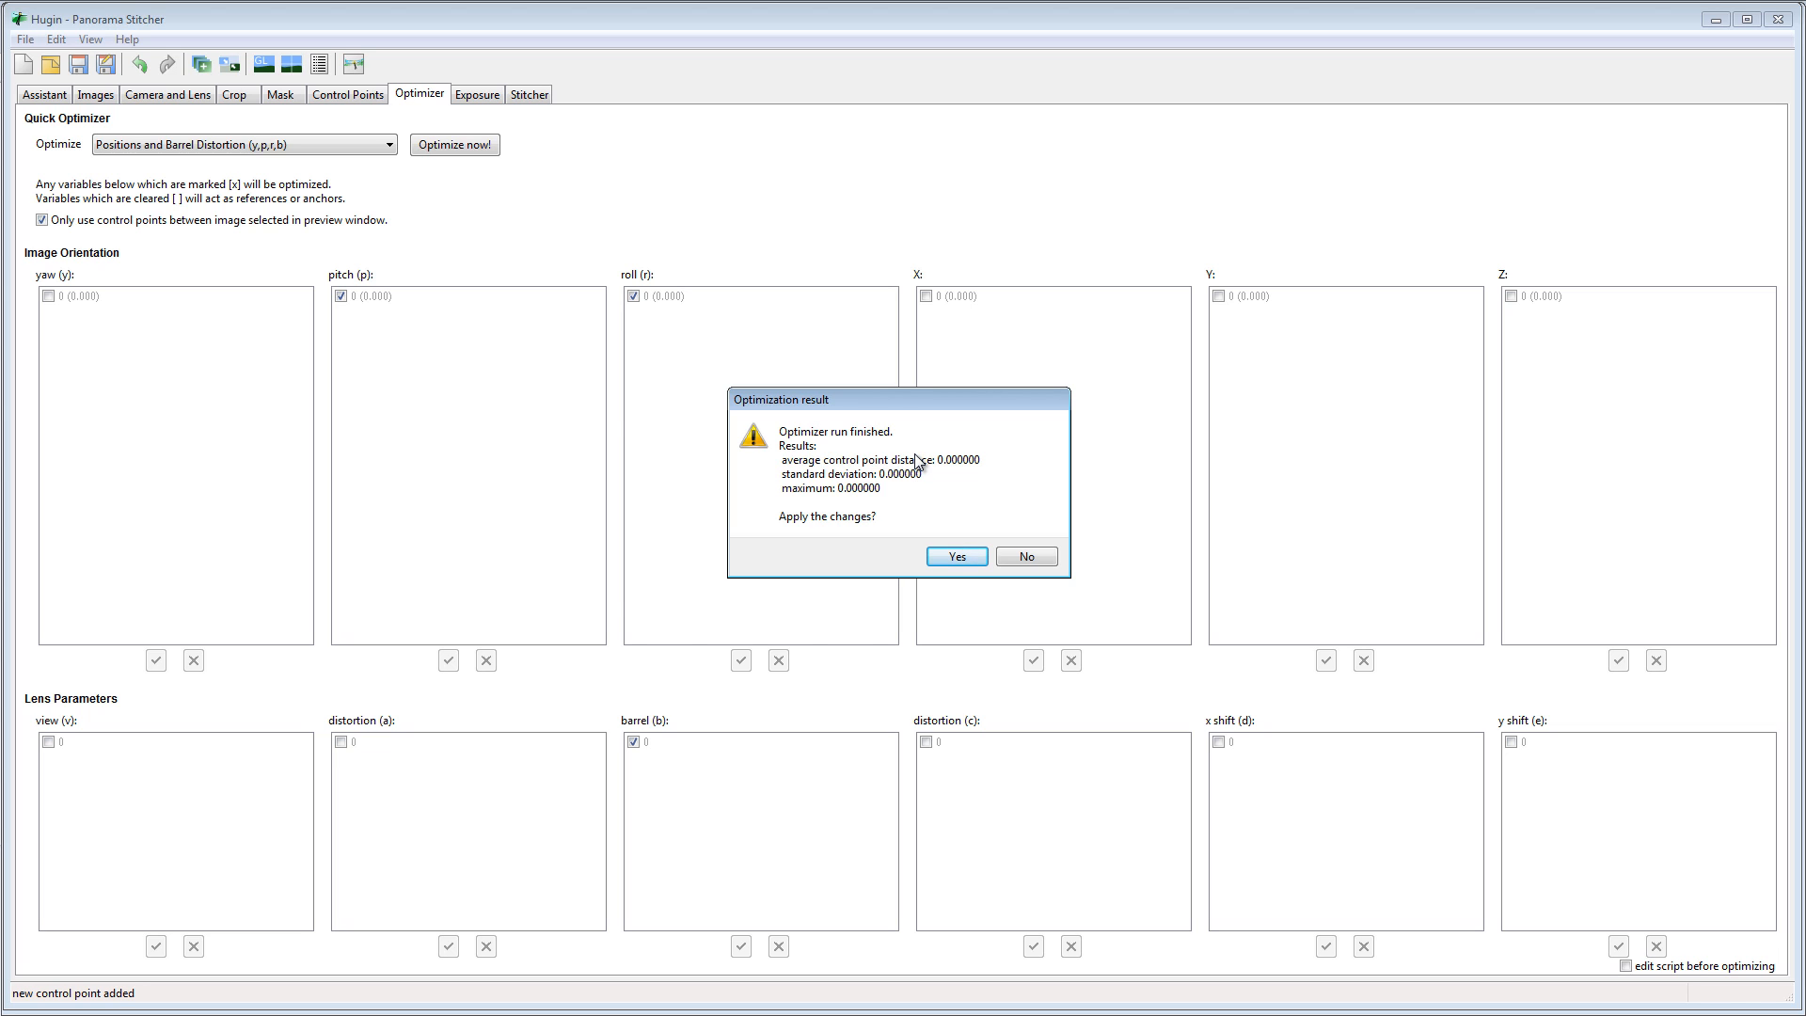
{"action": "left_click", "coordinate": [958, 557]}
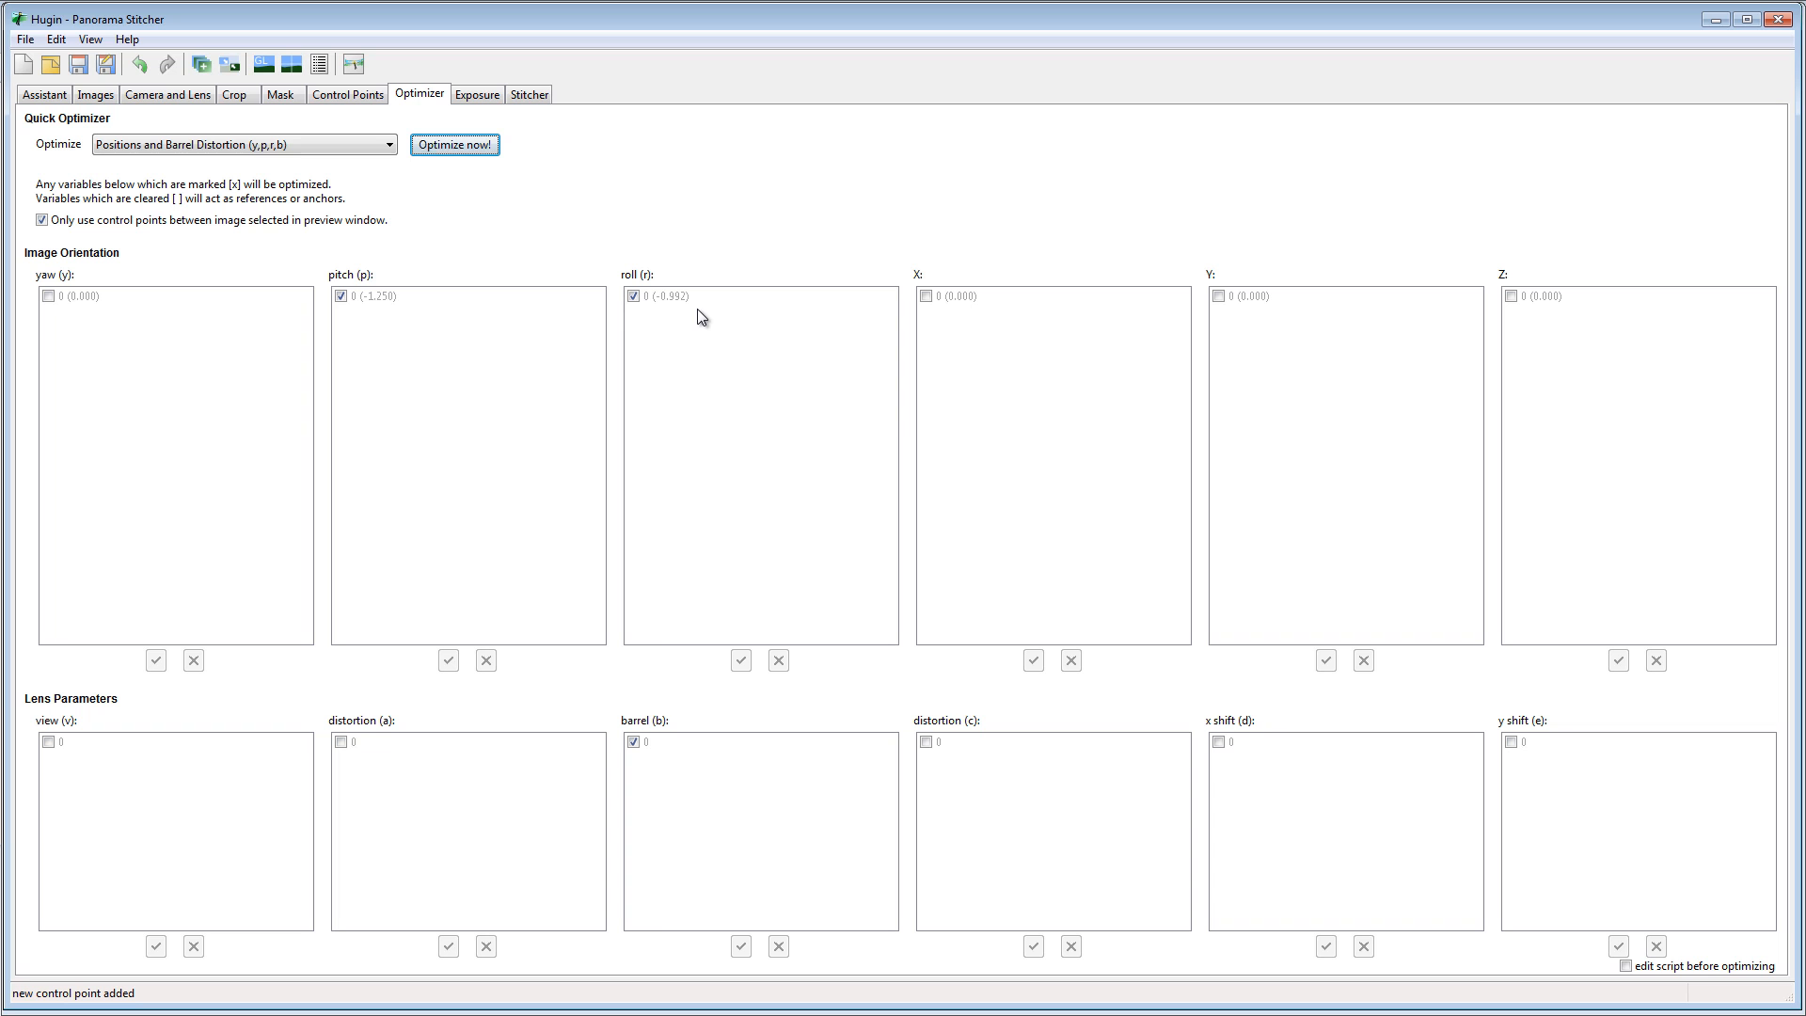
In the fast panorama preview, enlarge the field of view to 153 × 150 degrees
{"action": "left_click", "coordinate": [272, 72]}
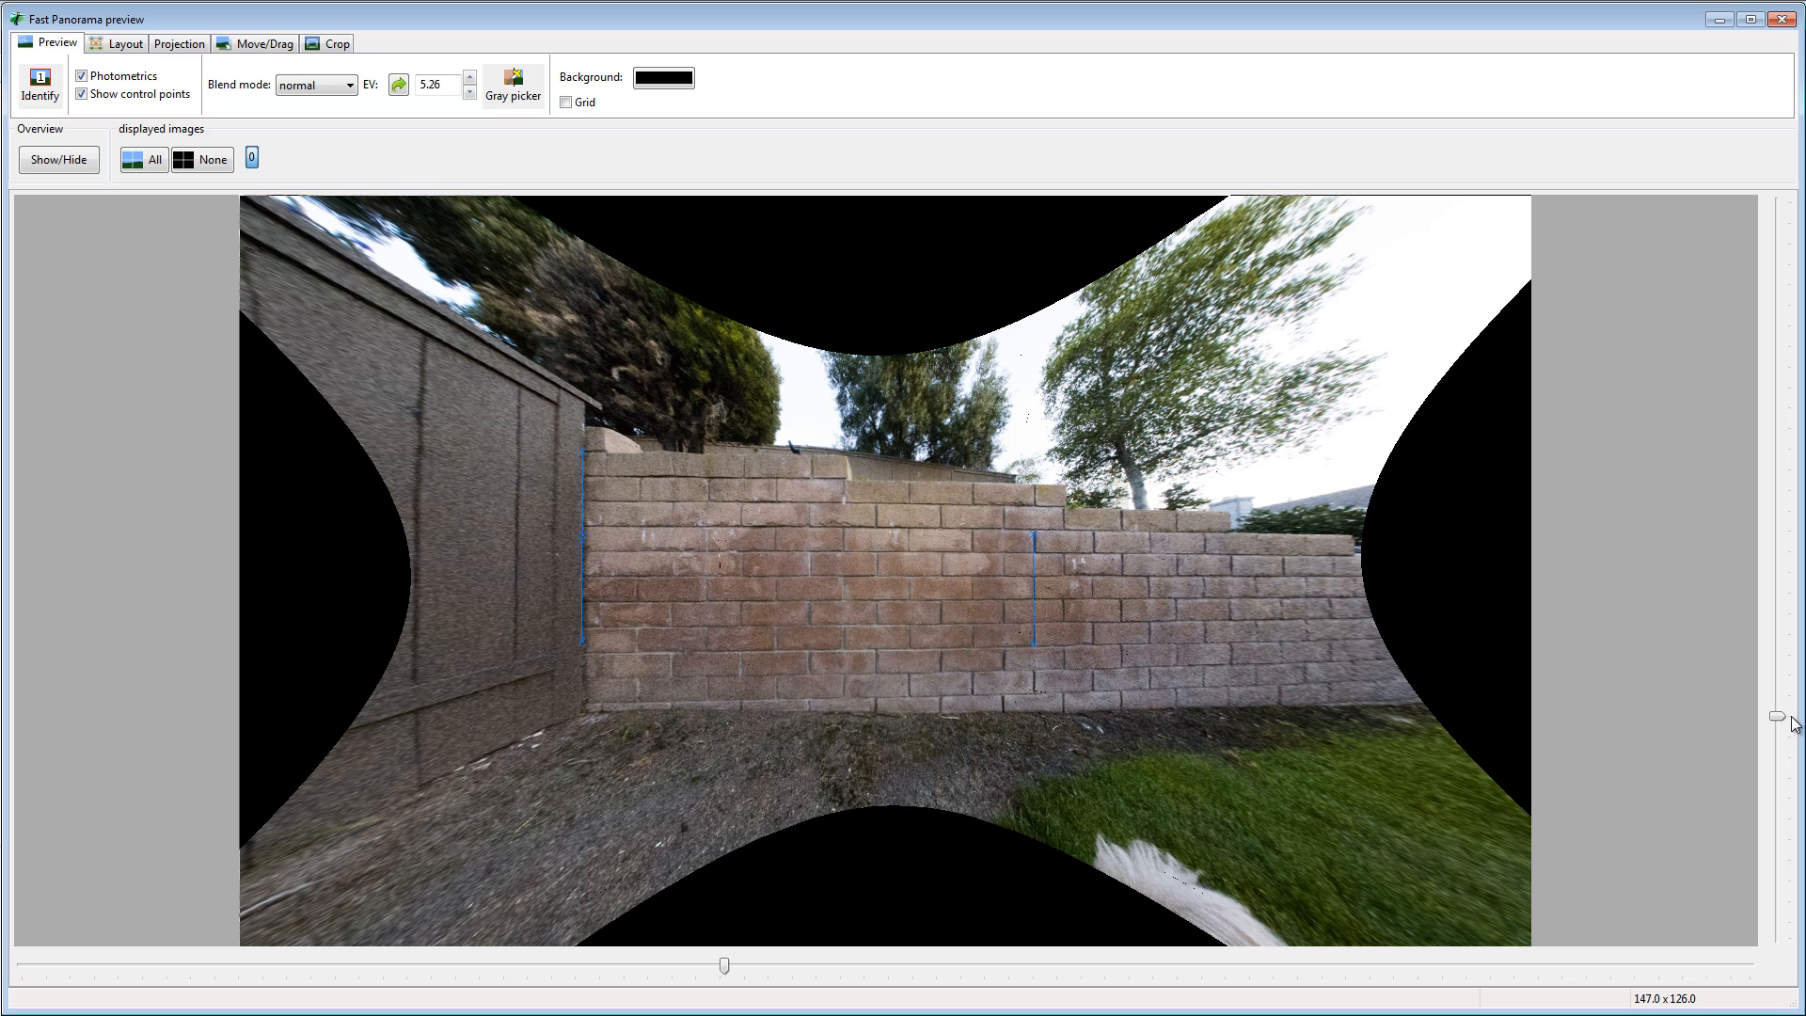
{"action": "left_click_drag", "start_coordinate": [1781, 736], "coordinate": [1777, 816]}
{"action": "mouse_move", "coordinate": [734, 964]}
{"action": "left_mouse_down"}
{"action": "mouse_move", "coordinate": [702, 968]}
{"action": "mouse_move", "coordinate": [846, 965]}
{"action": "mouse_move", "coordinate": [756, 961]}
{"action": "left_mouse_up"}
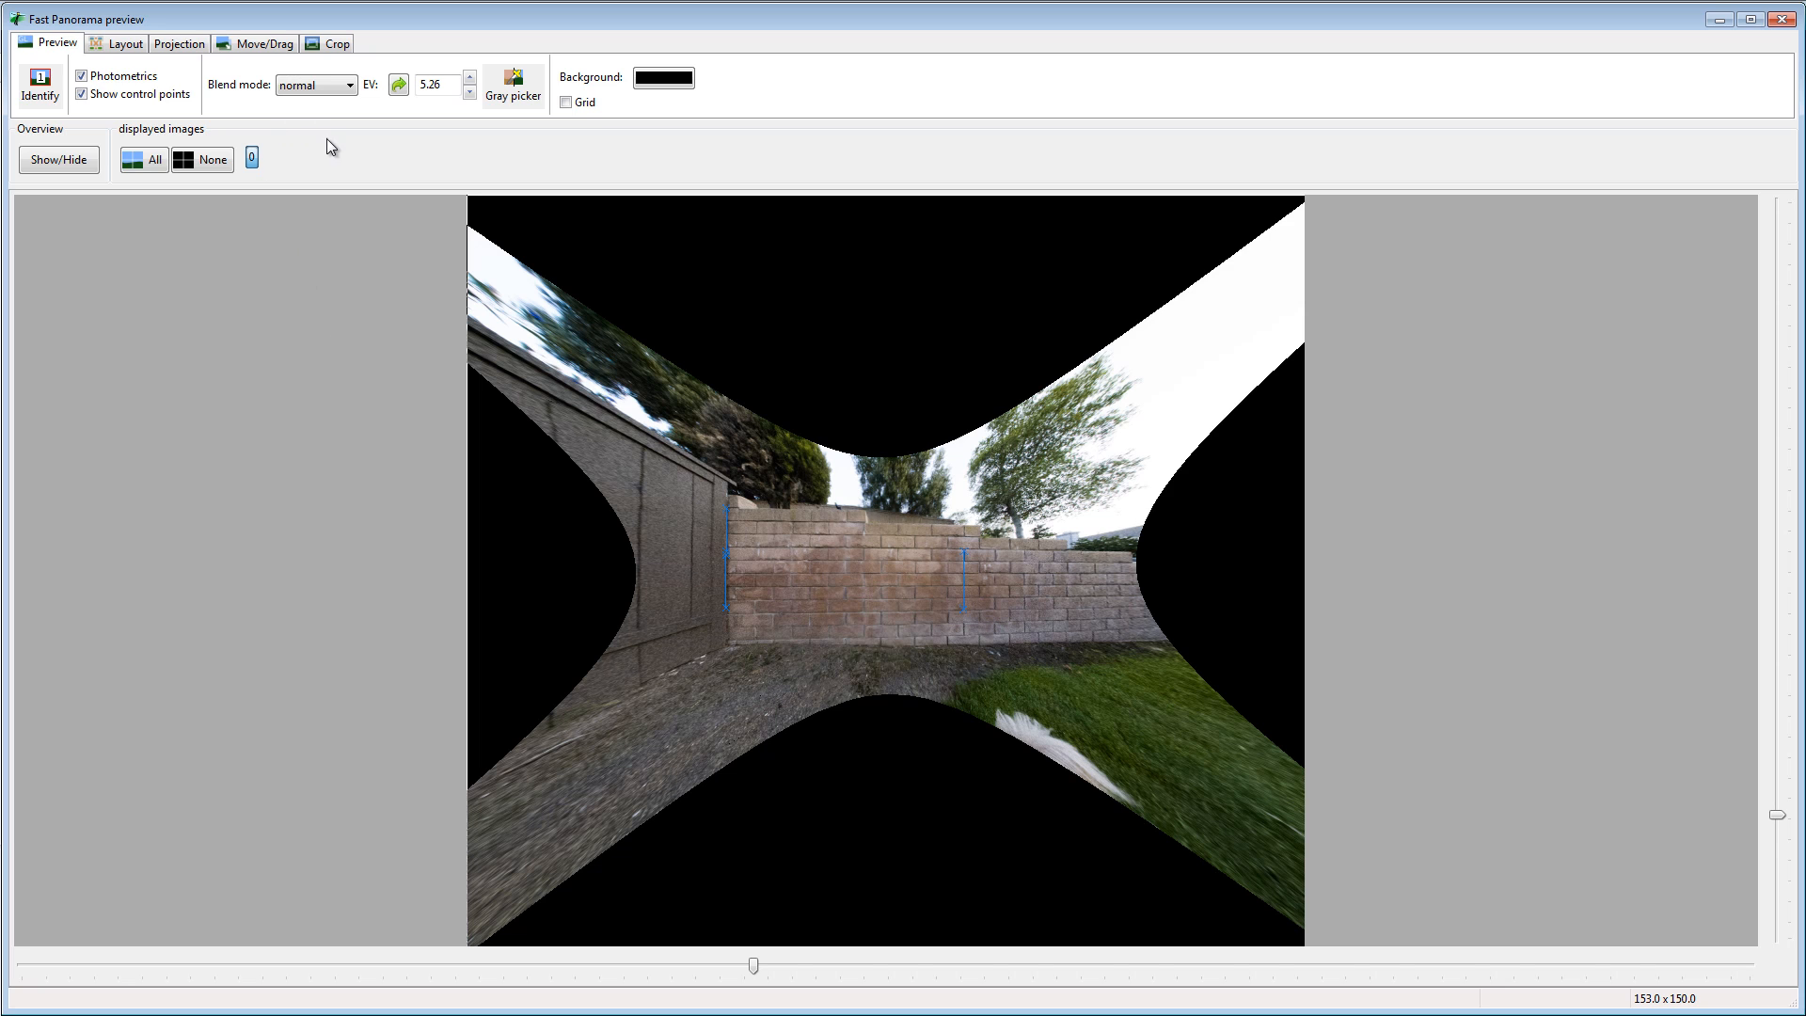
Try a manual crop with the left edge at 111, and replace it with an automatic crop
{"action": "left_click", "coordinate": [329, 43]}
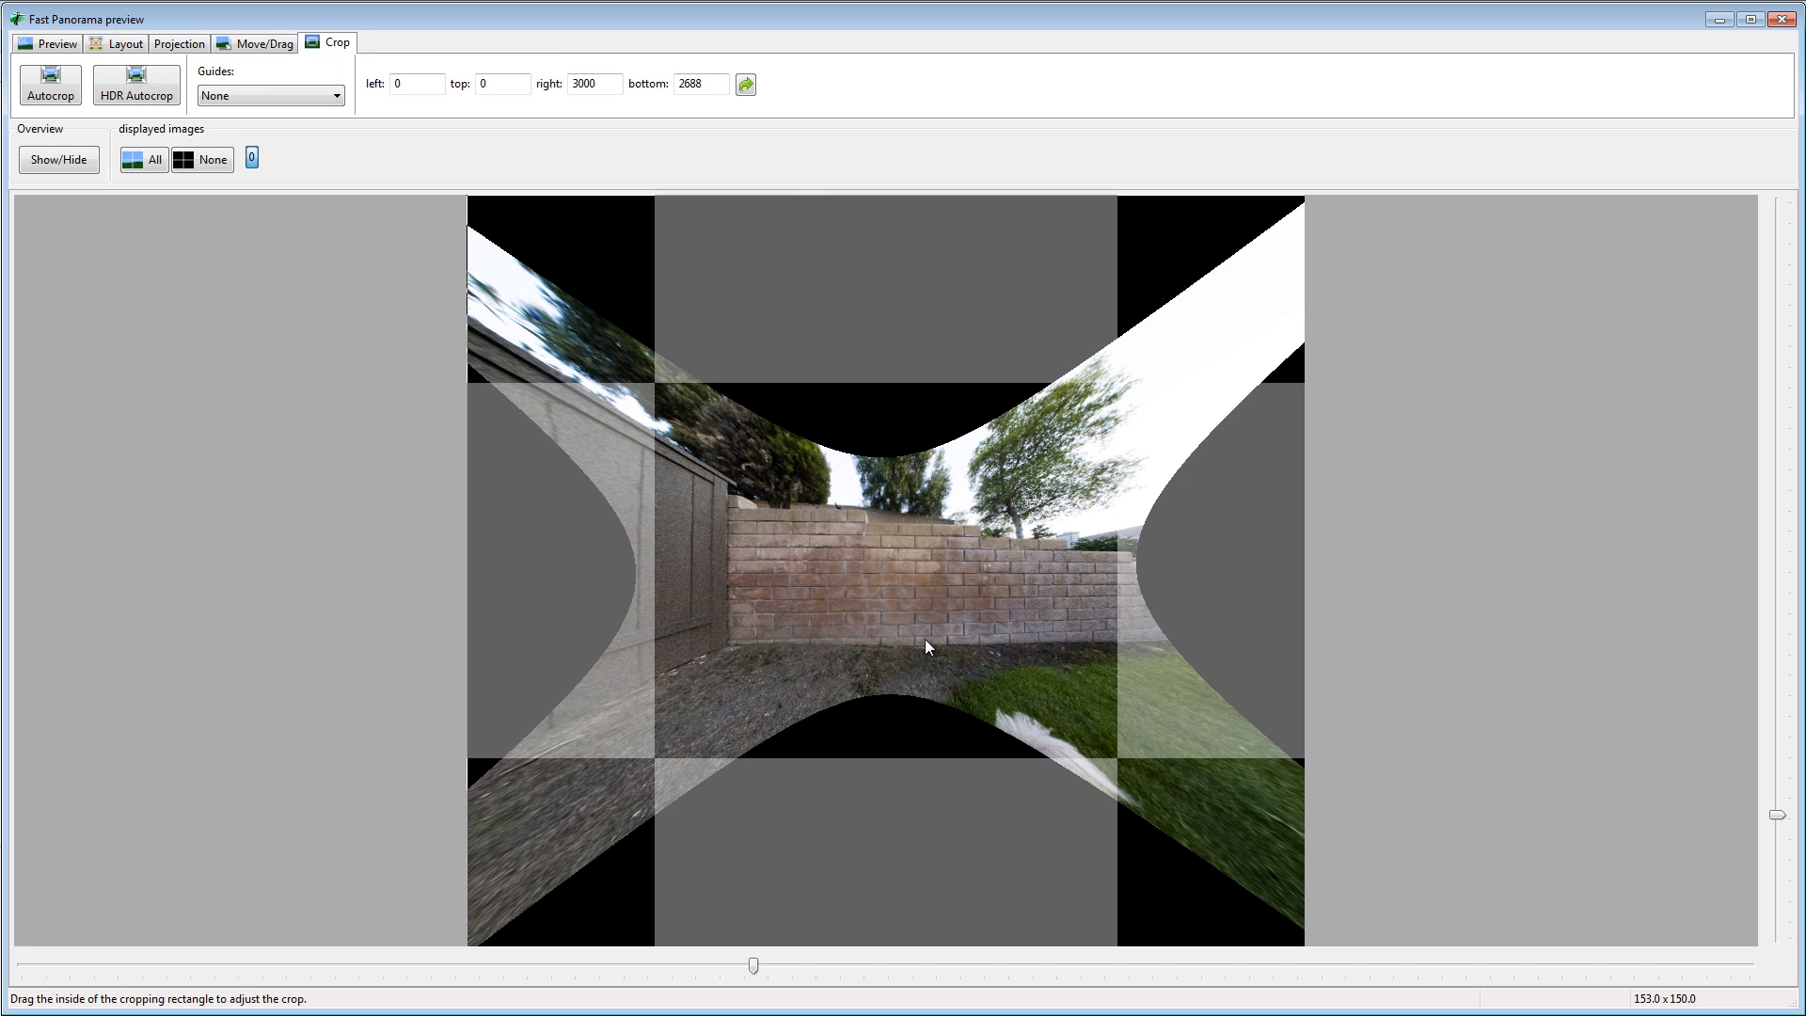
{"action": "left_click_drag", "start_coordinate": [525, 515], "coordinate": [553, 519]}
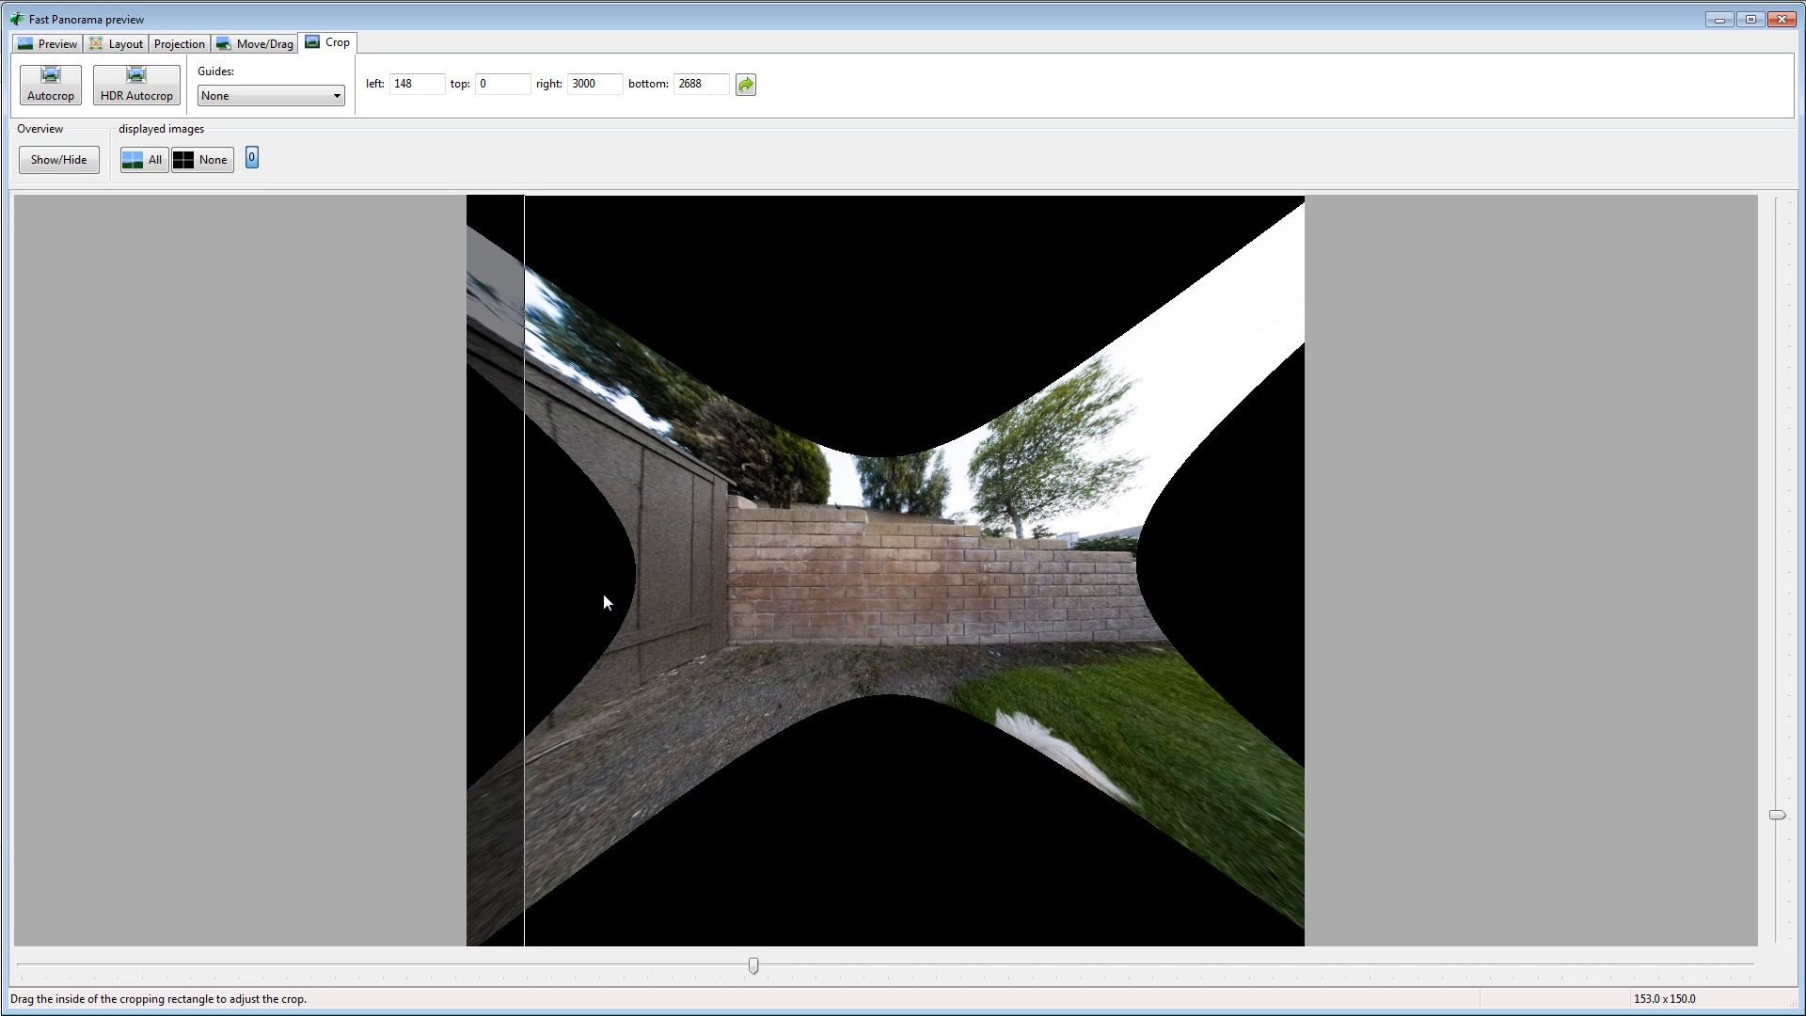
{"action": "left_click_drag", "start_coordinate": [602, 594], "coordinate": [575, 593]}
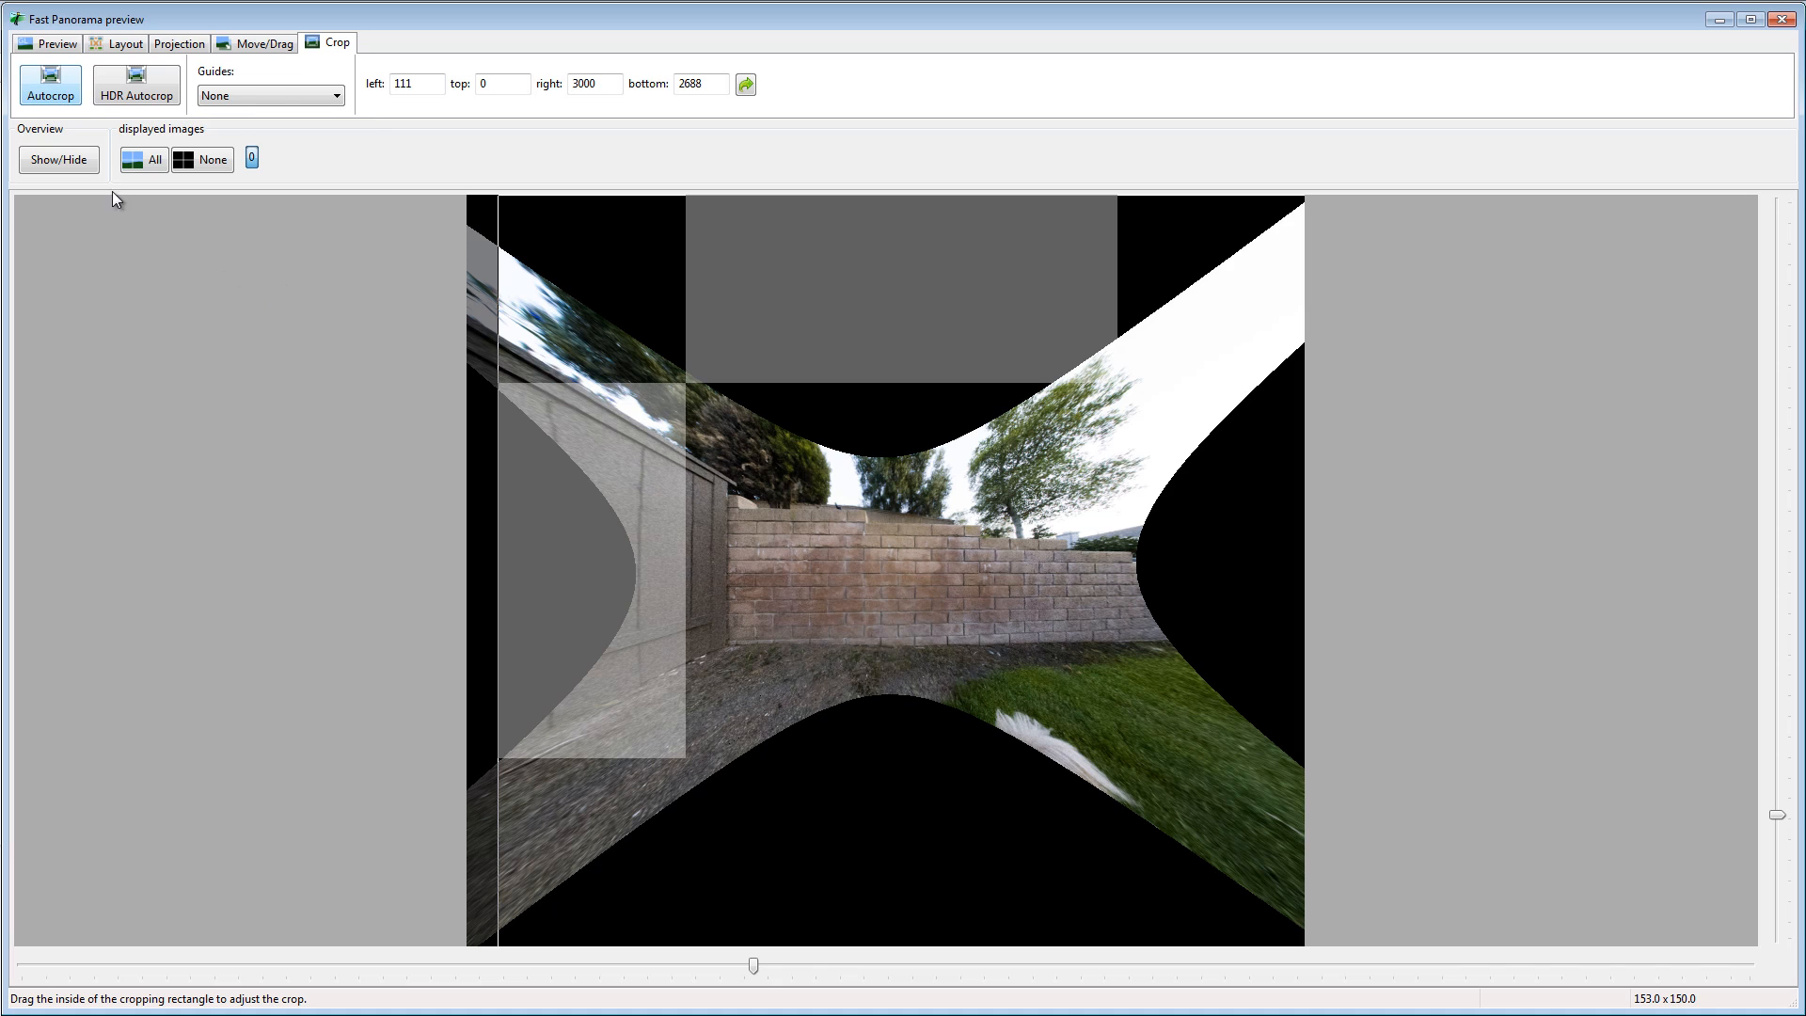
{"action": "left_click", "coordinate": [58, 94]}
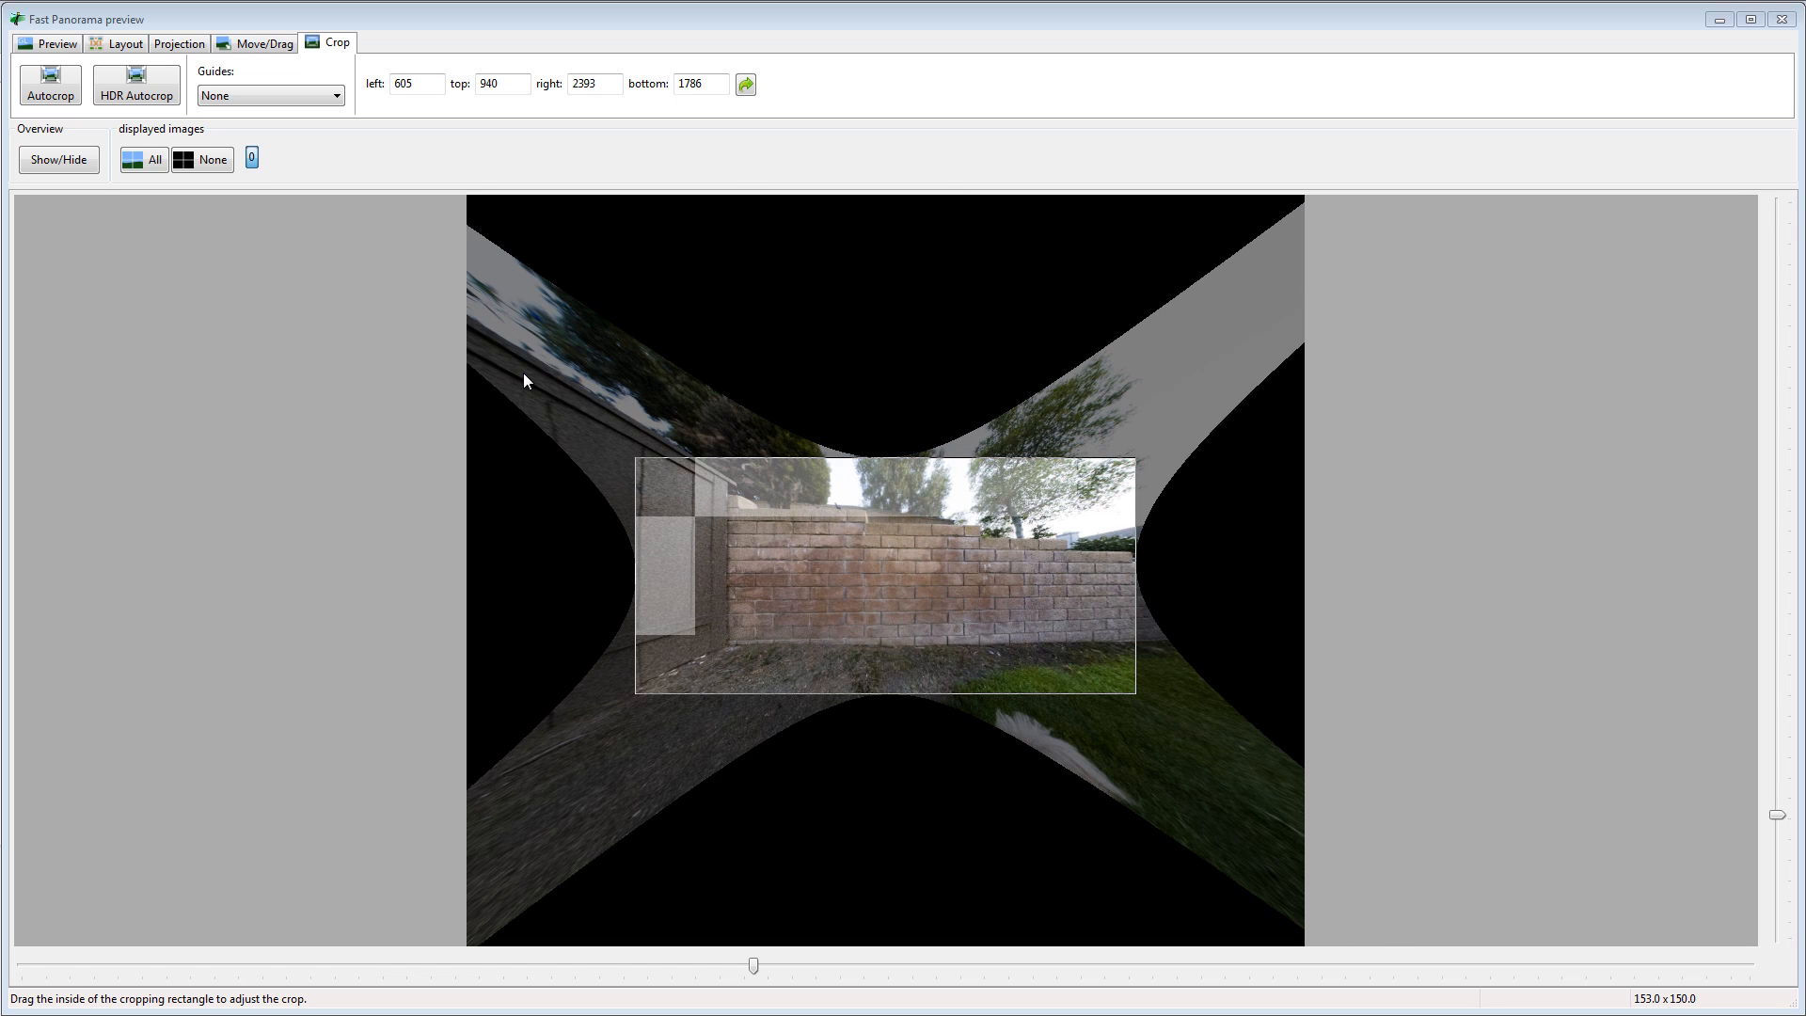
Reduce the field of view to 140 × 120 degrees and autocrop the panorama to the image area
{"action": "left_click", "coordinate": [278, 47]}
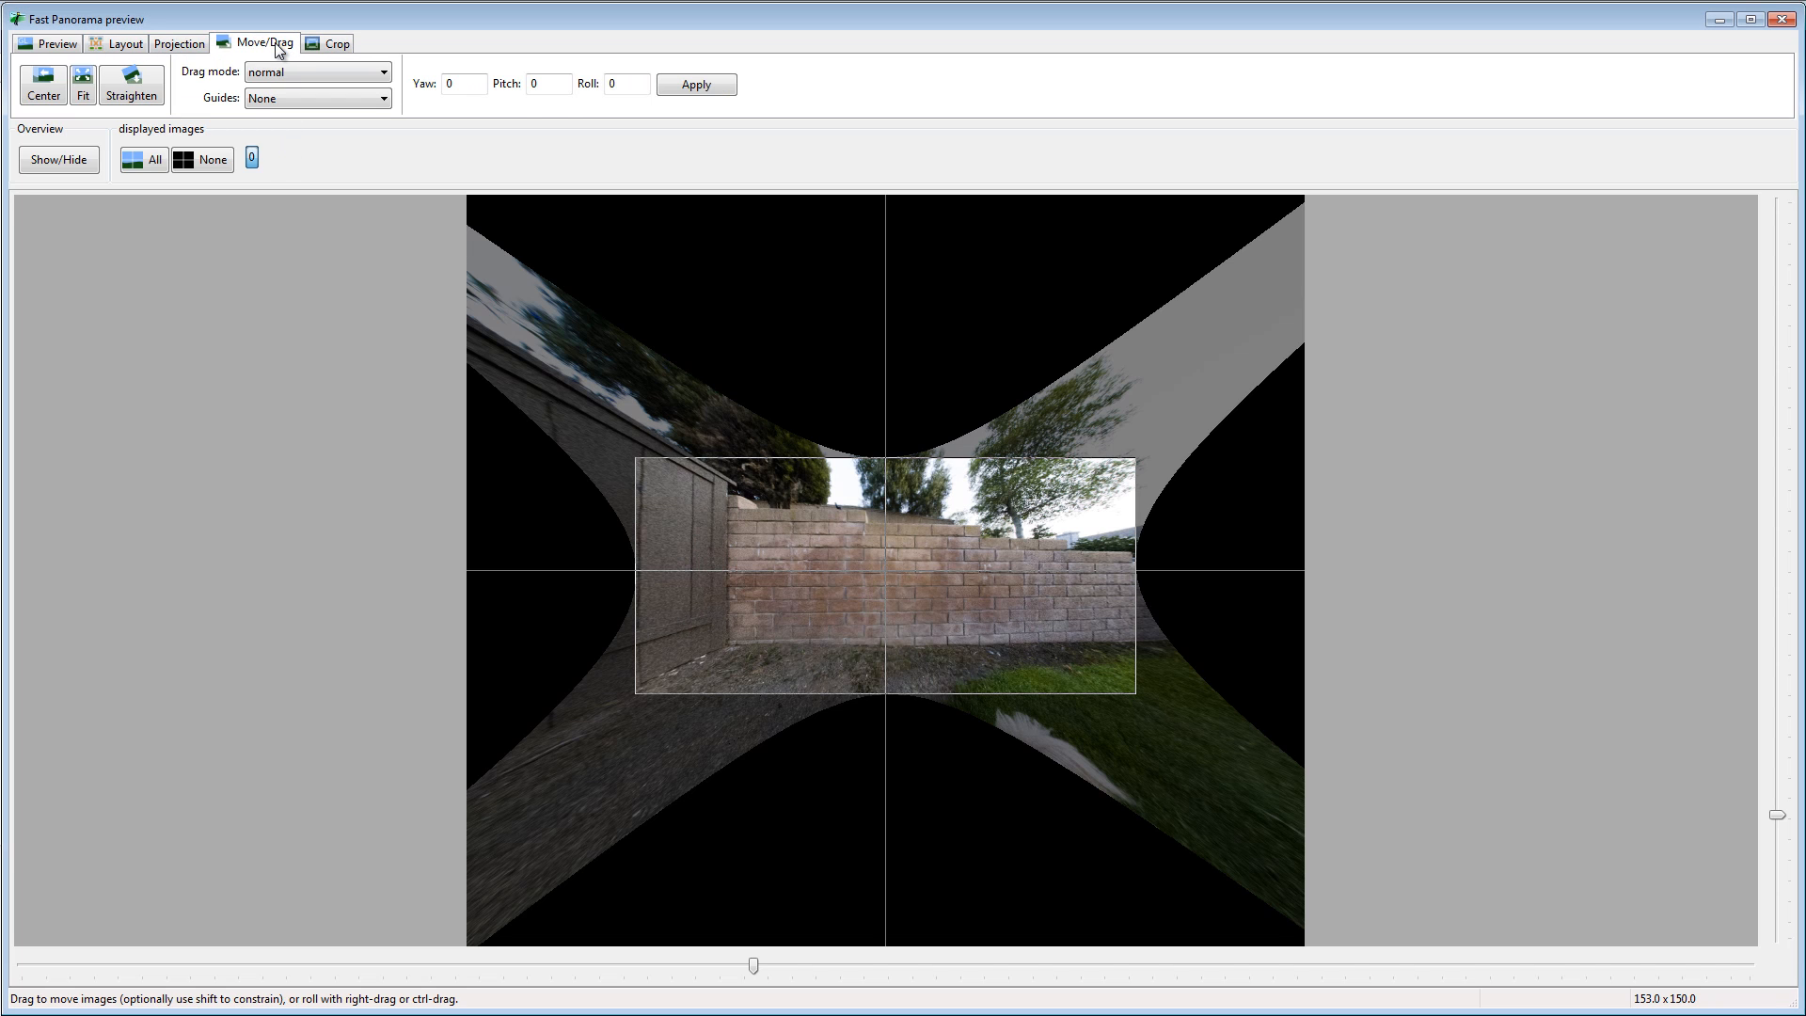
{"action": "left_click", "coordinate": [330, 43]}
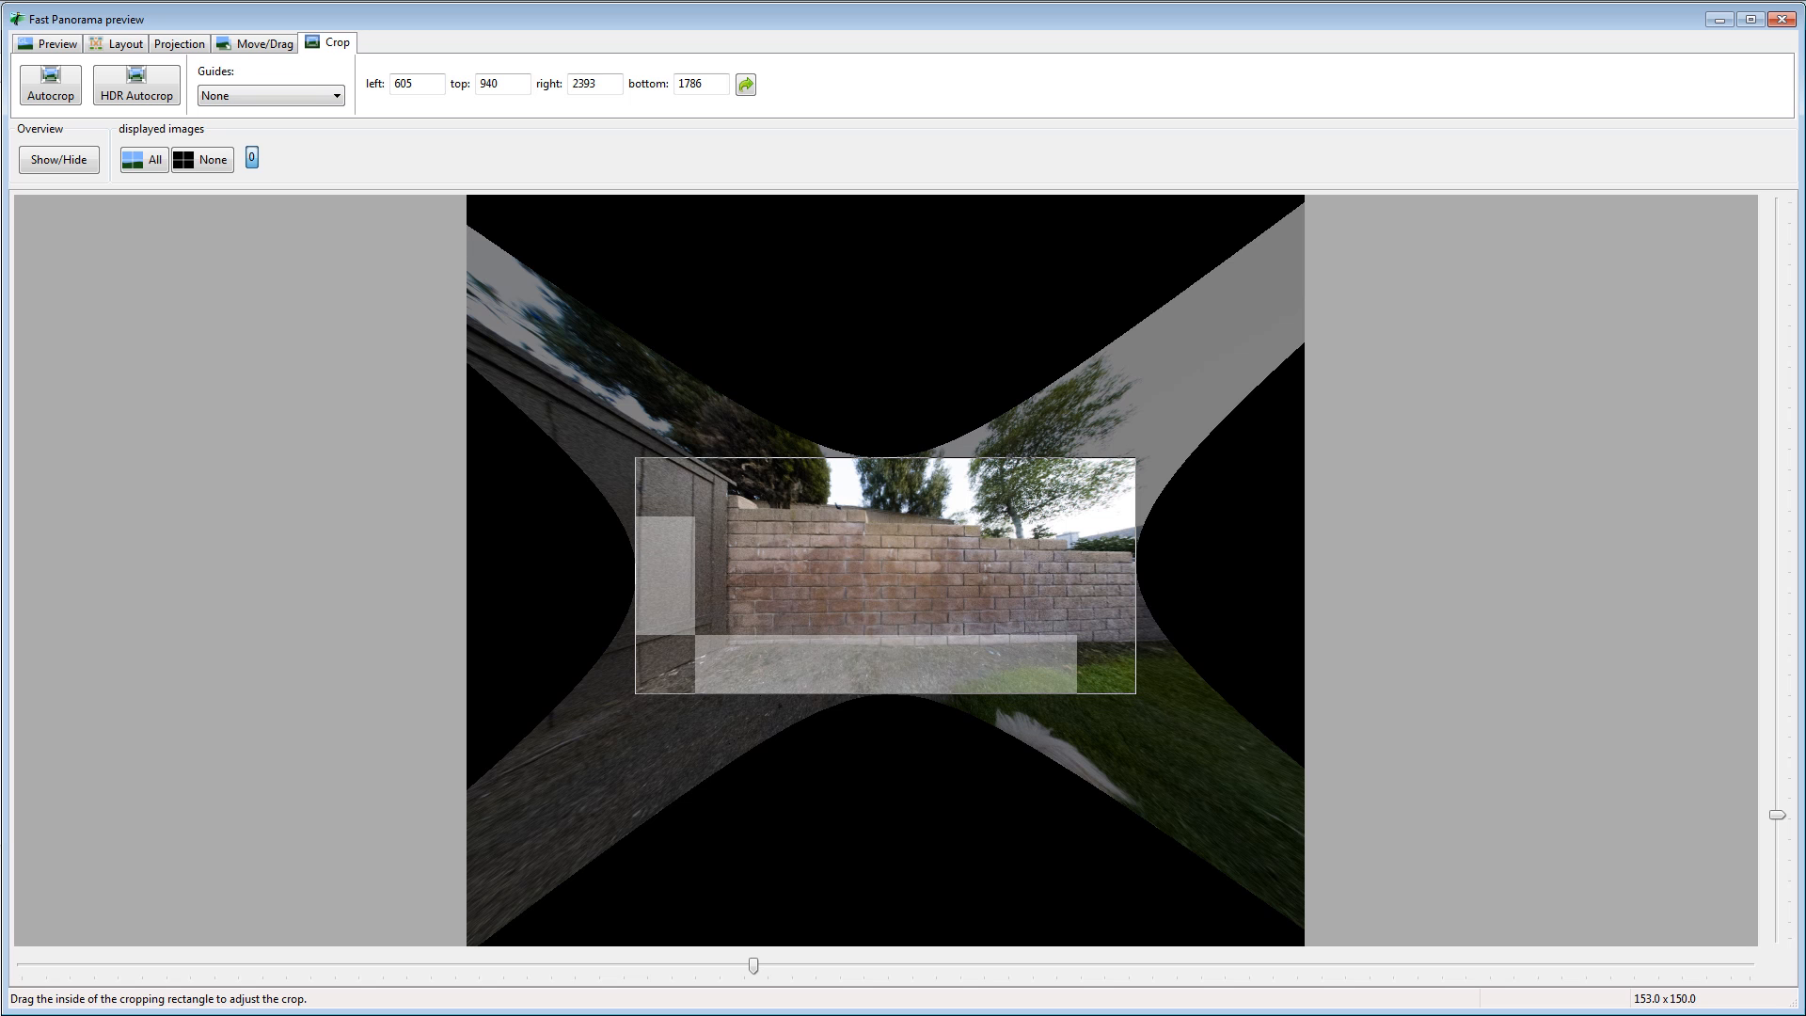
{"action": "left_click_drag", "start_coordinate": [754, 975], "coordinate": [693, 989]}
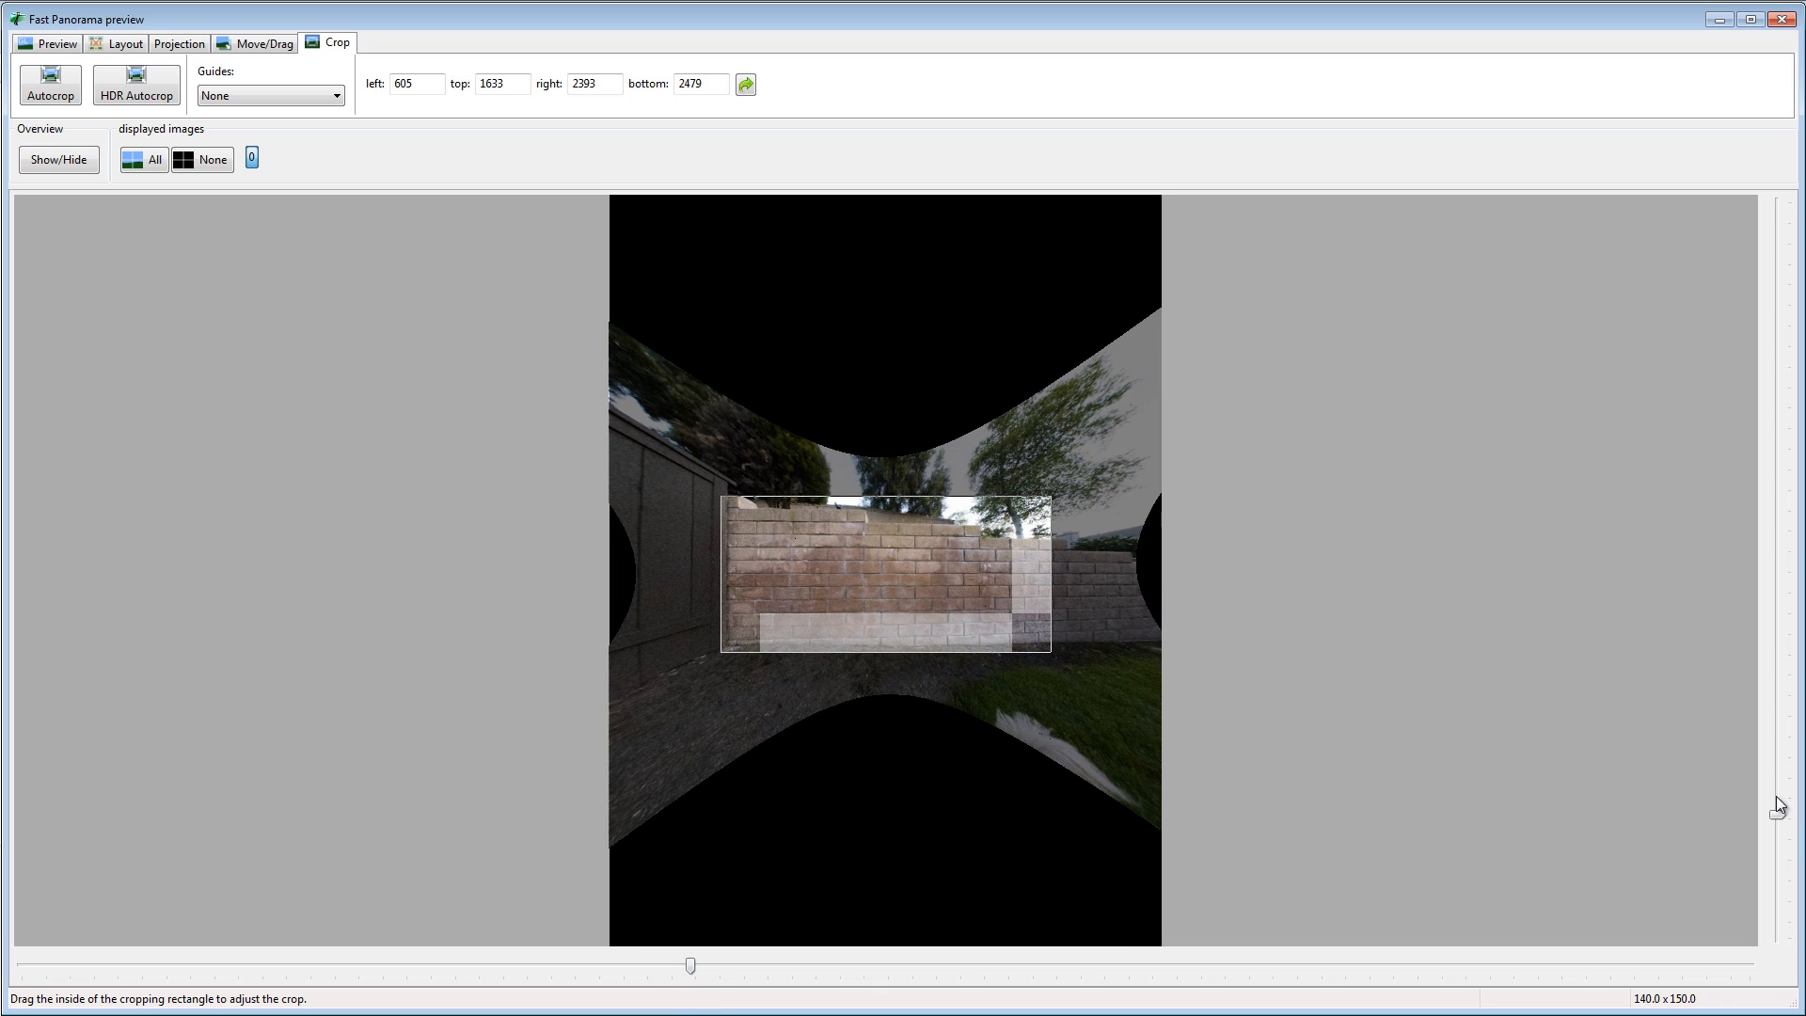
{"action": "left_click_drag", "start_coordinate": [1778, 821], "coordinate": [1780, 694]}
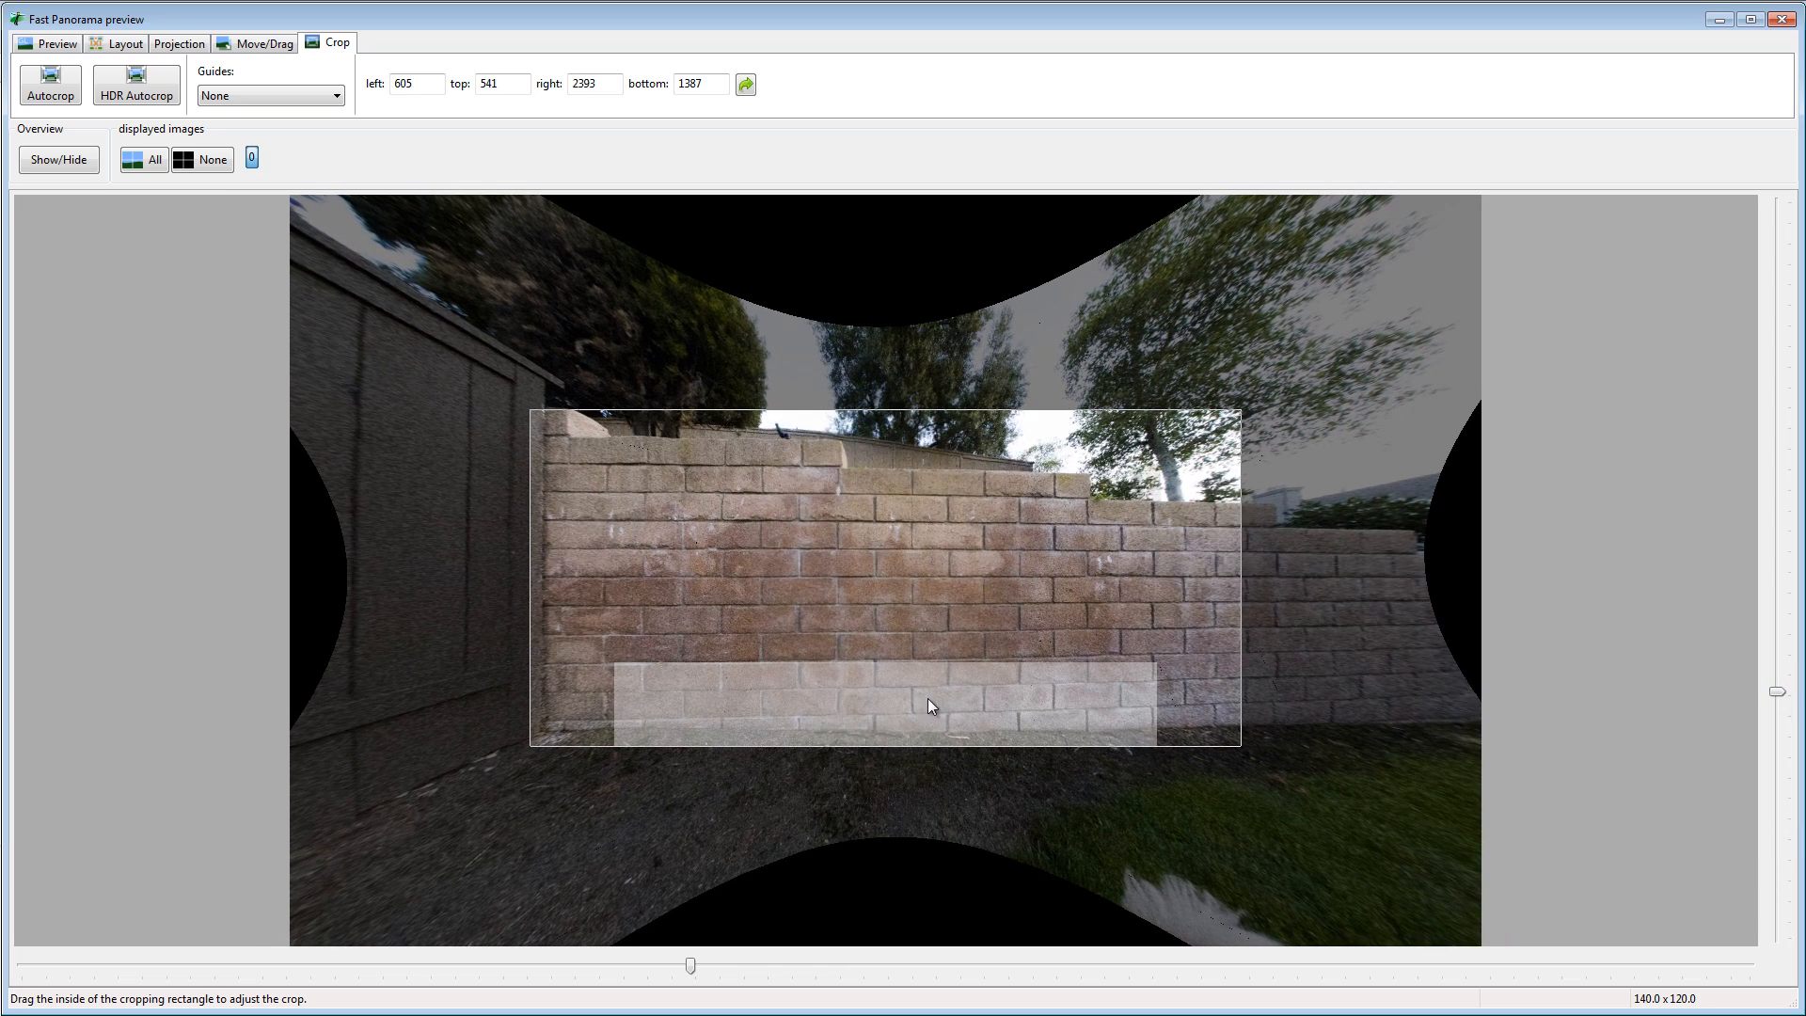
{"action": "left_click", "coordinate": [51, 85]}
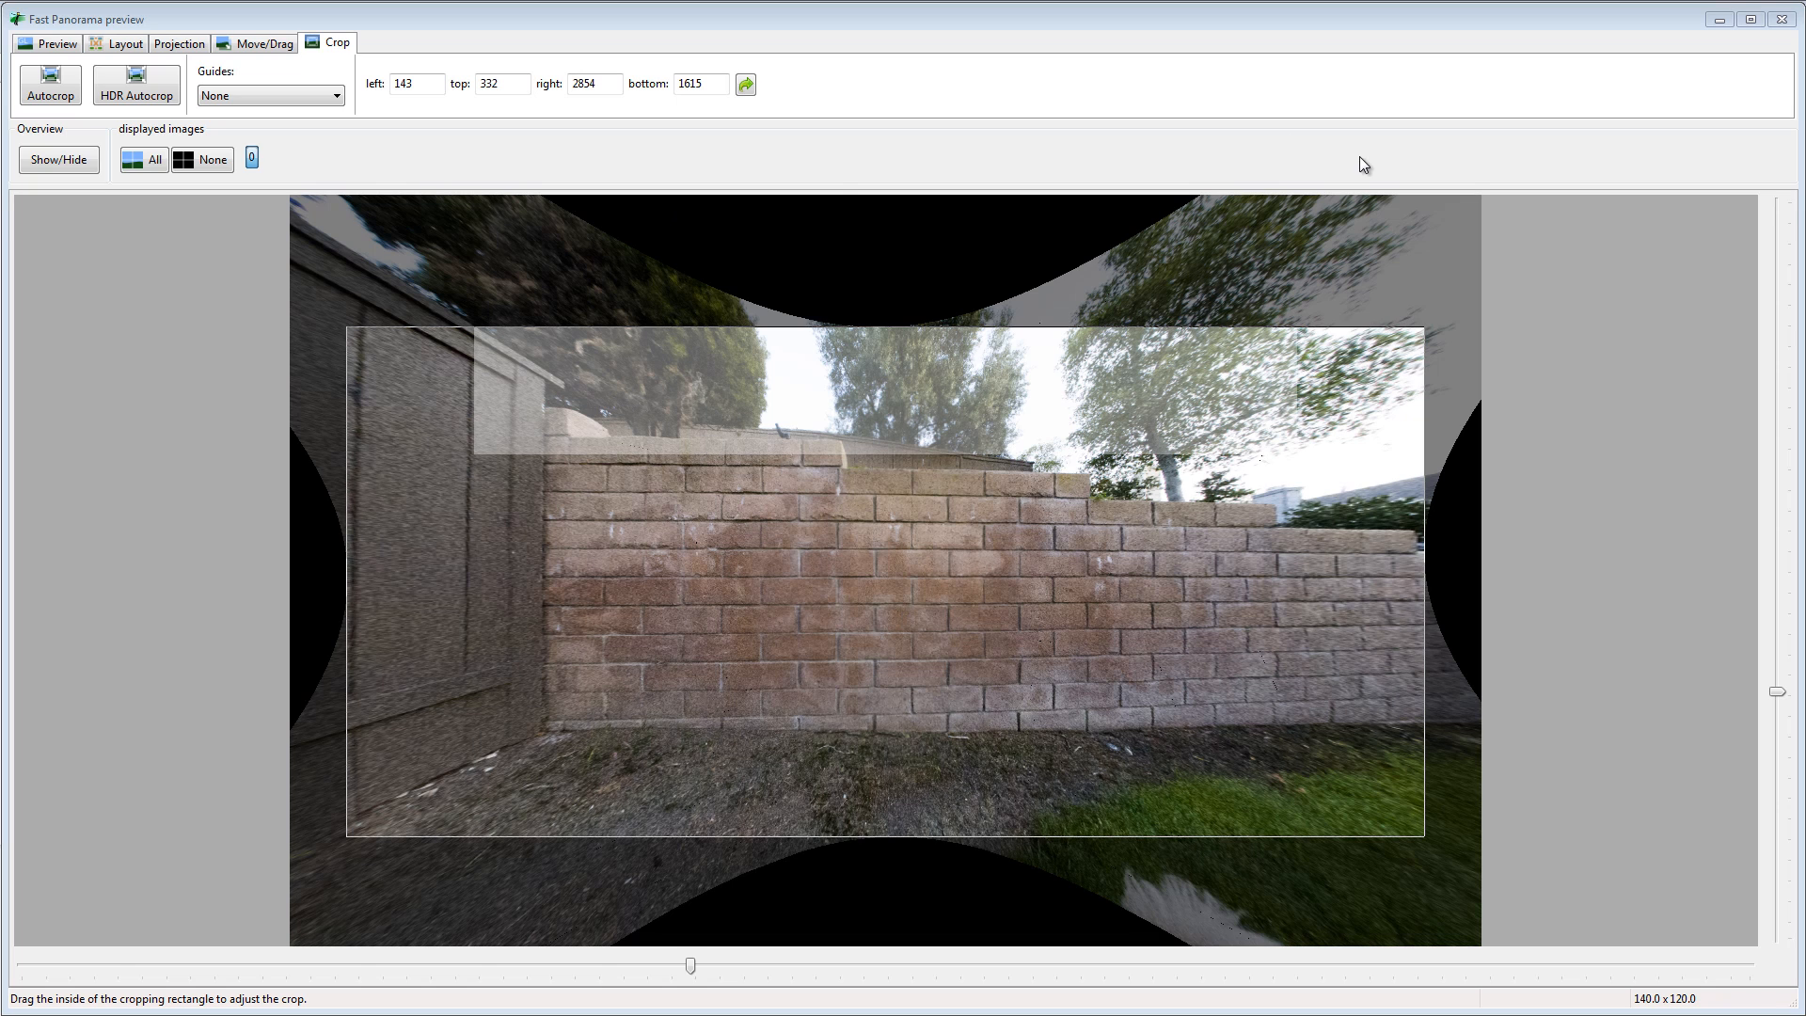
Close the fast panorama preview and calculate the optimal canvas size for the stitched output
{"action": "left_click", "coordinate": [1781, 18]}
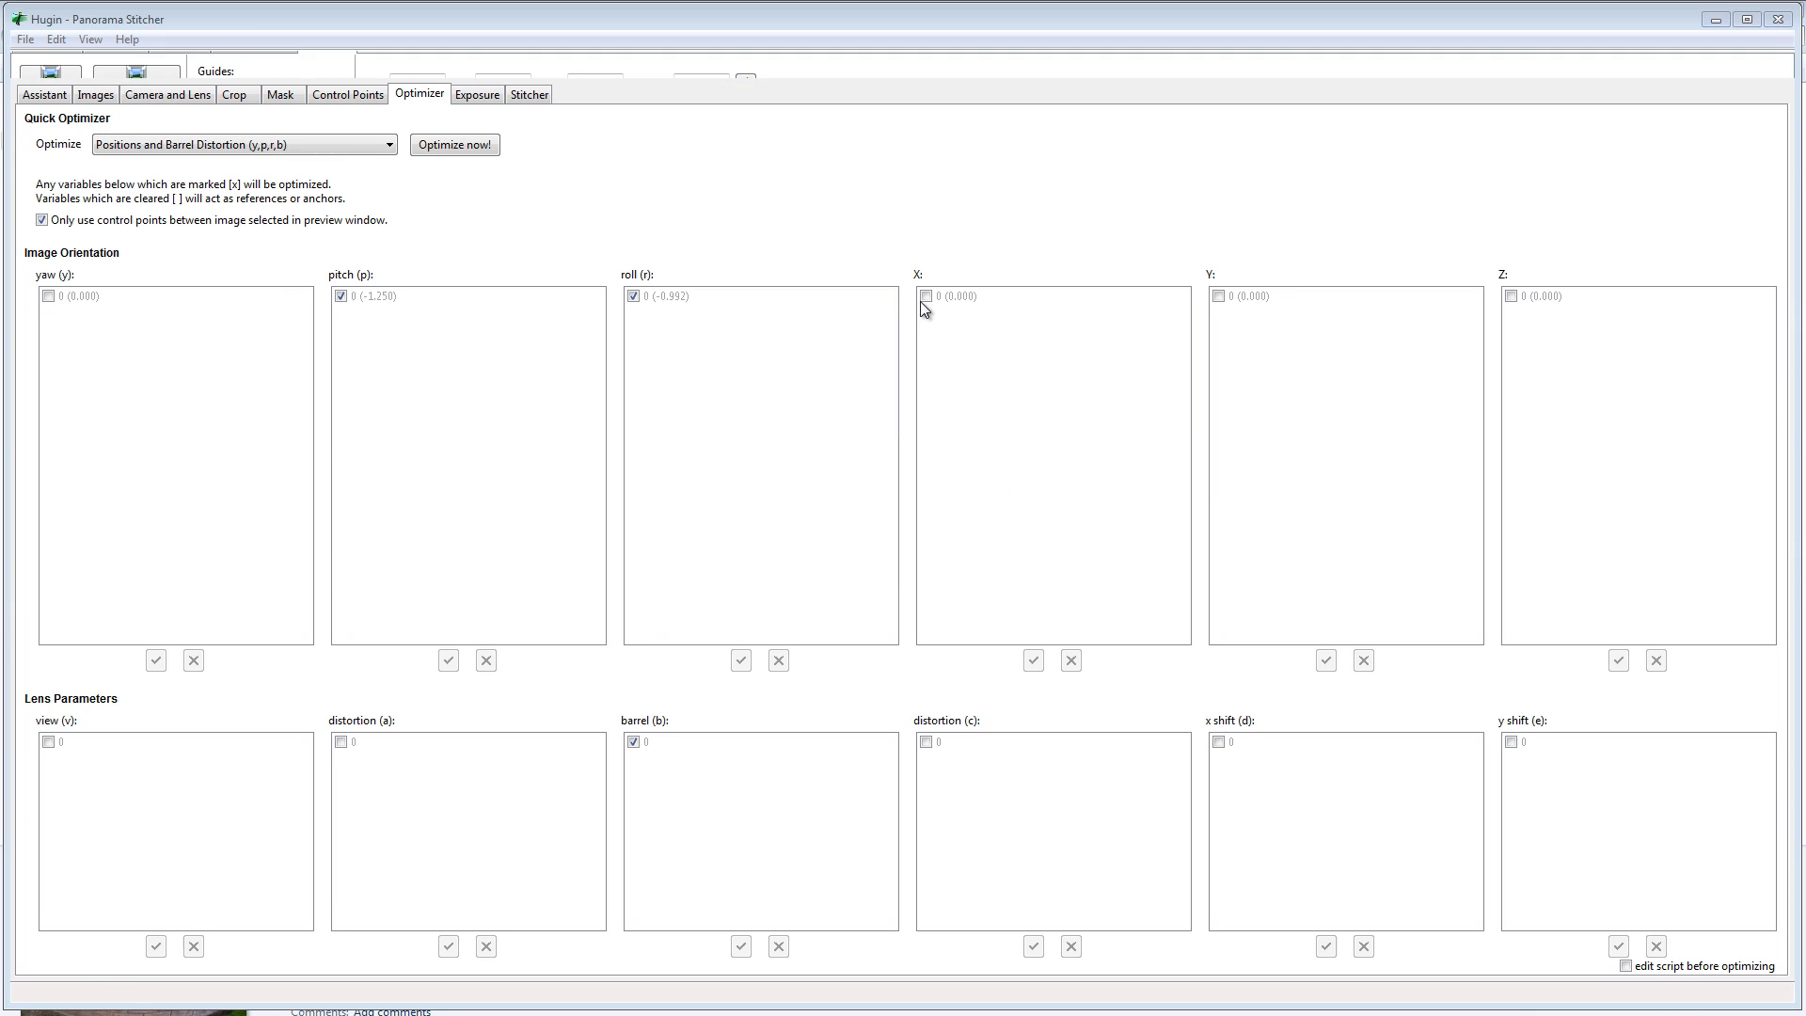
{"action": "left_click", "coordinate": [528, 94]}
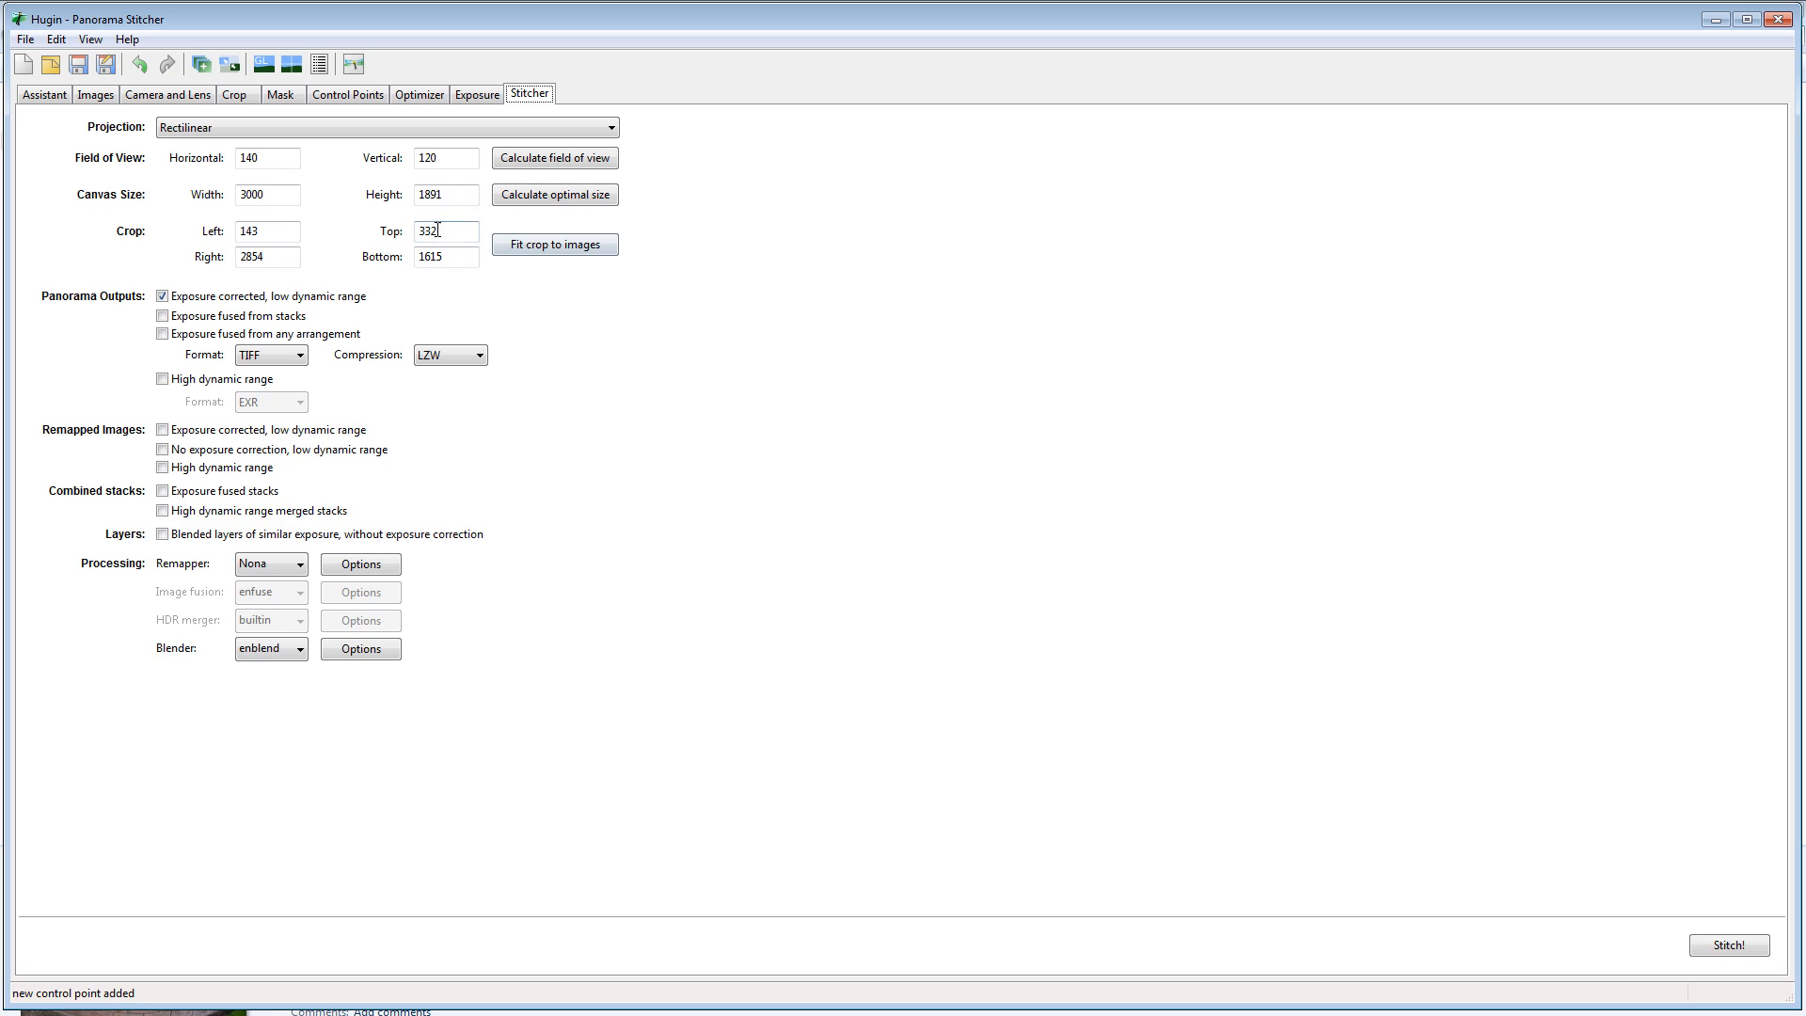
{"action": "left_click", "coordinate": [555, 195]}
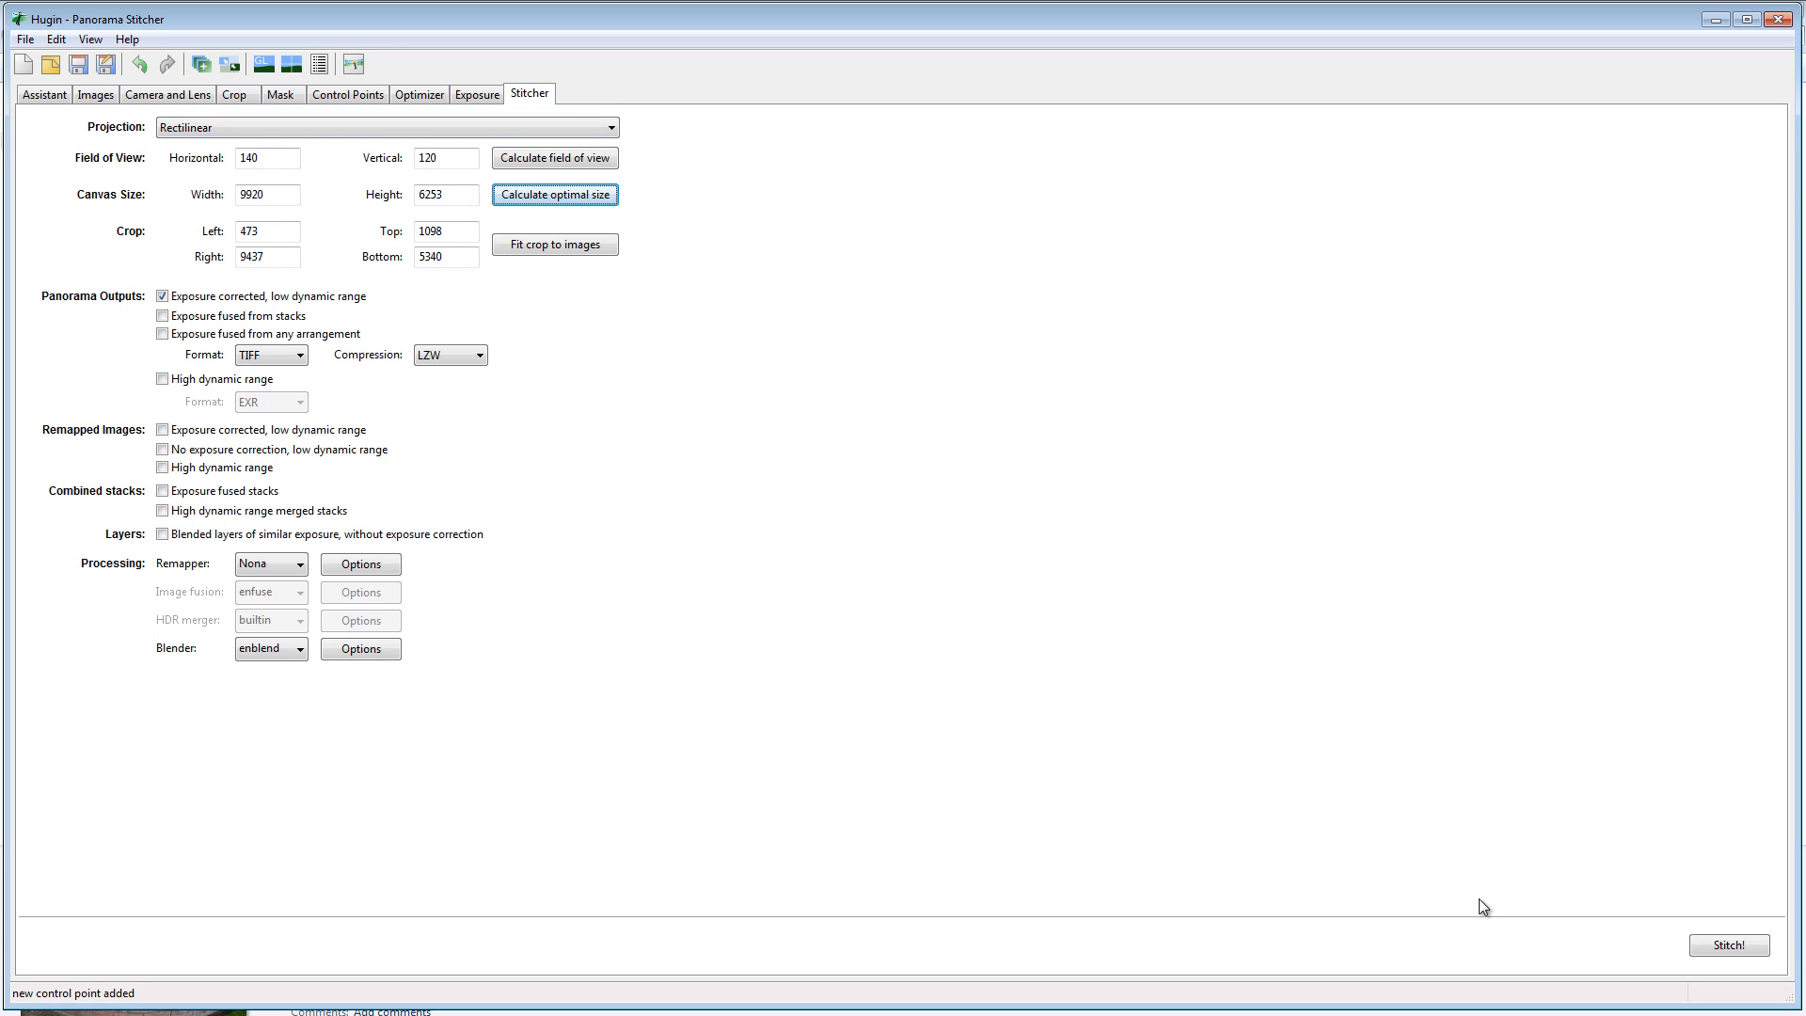
Stitch the panorama, saving the project as rect in the Brick Wall Distortion folder and using rect as the output prefix
{"action": "left_click", "coordinate": [1726, 946]}
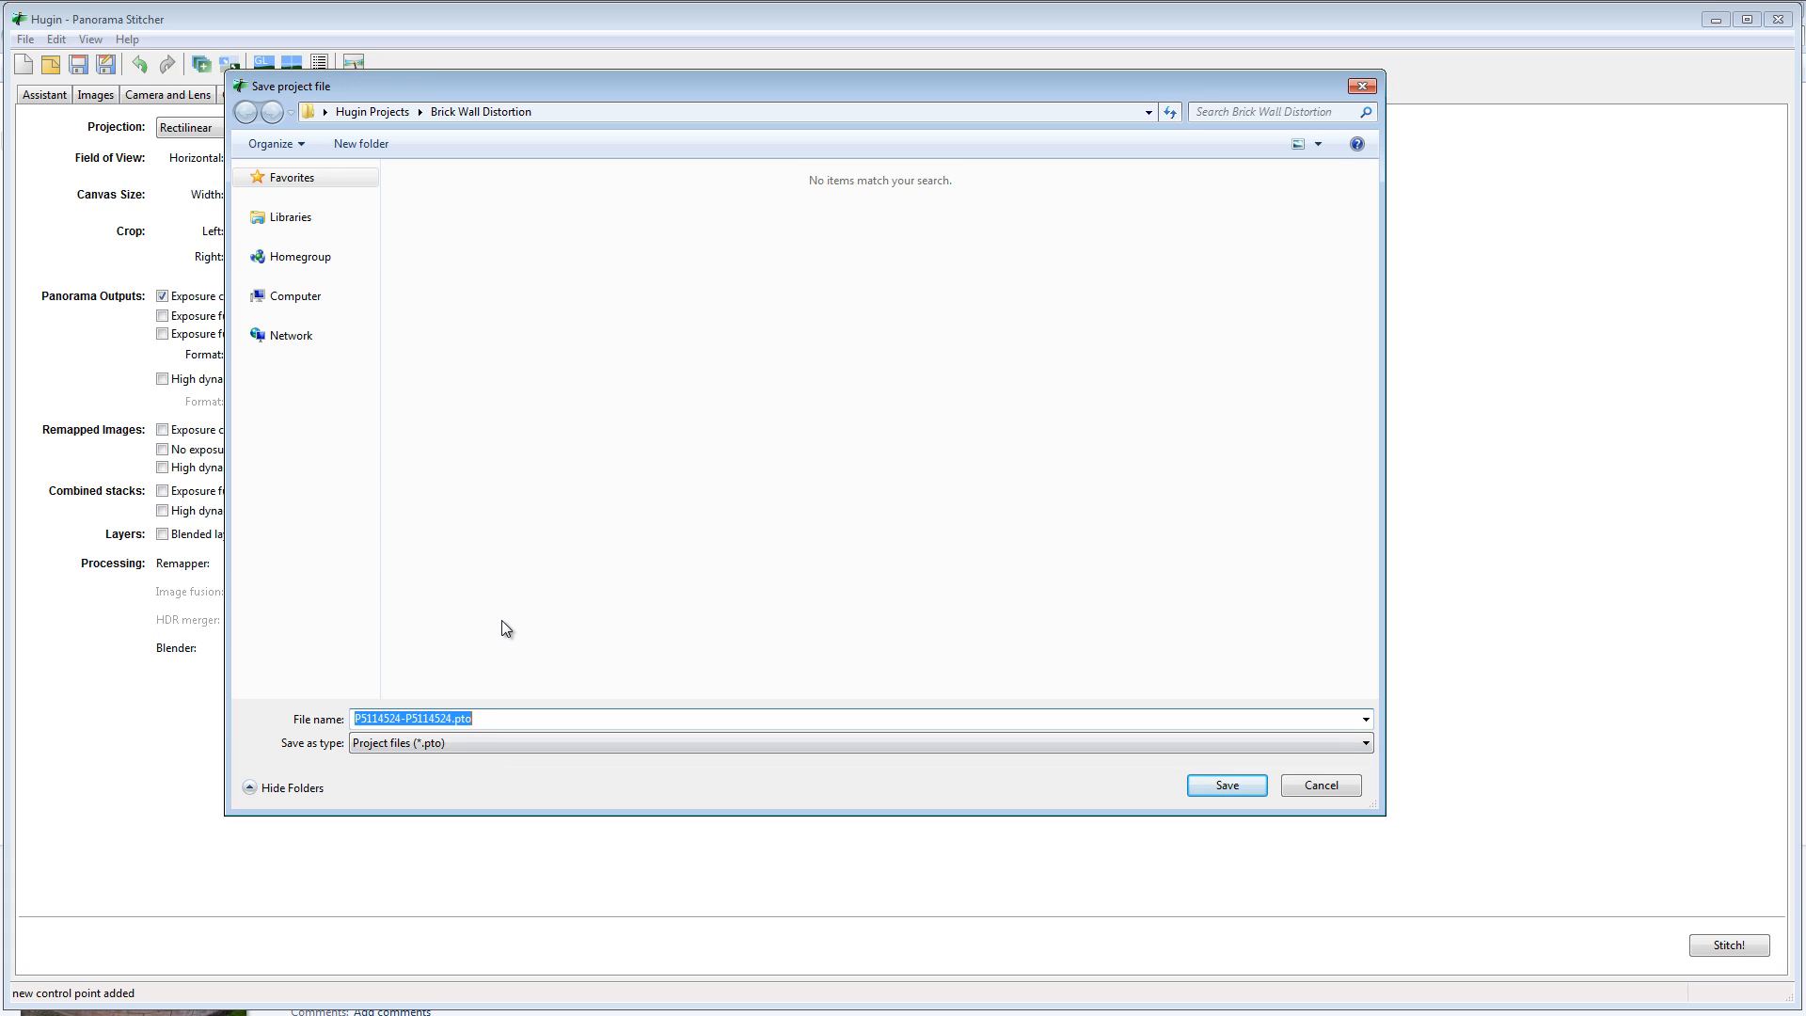
{"action": "type", "text": "rect"}
{"action": "left_click", "coordinate": [1227, 785]}
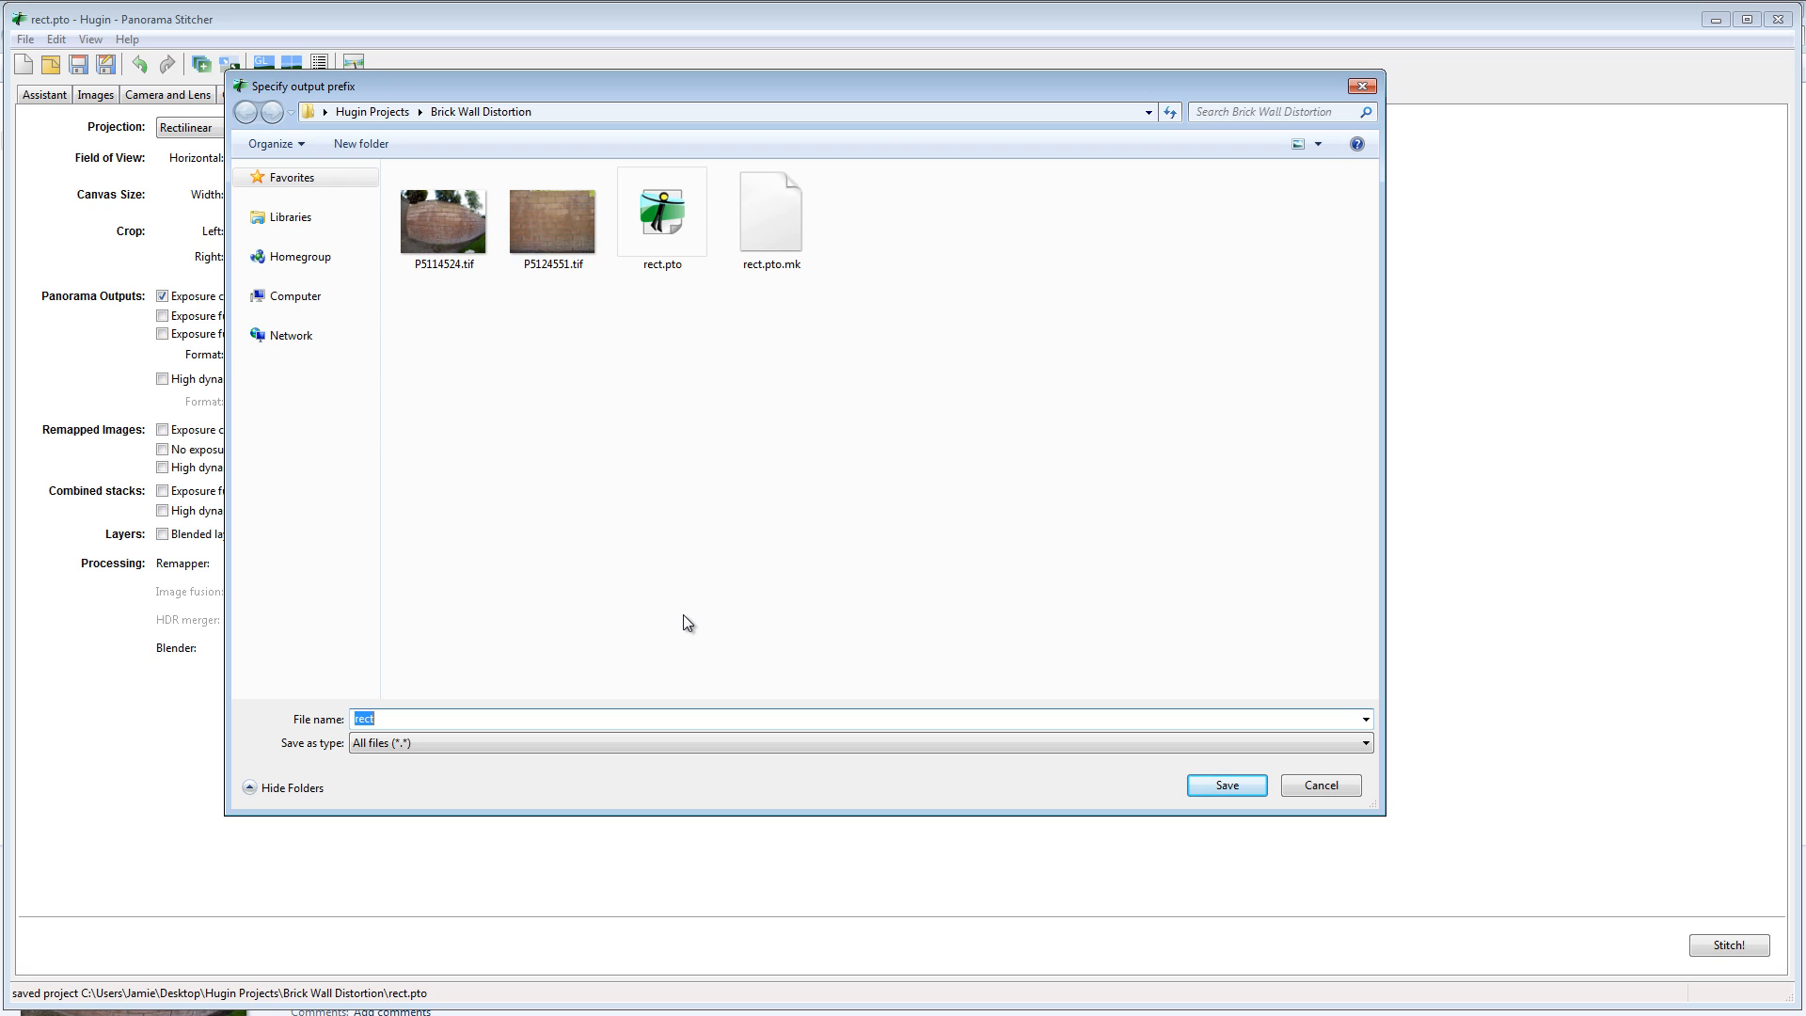
{"action": "left_click", "coordinate": [1226, 786]}
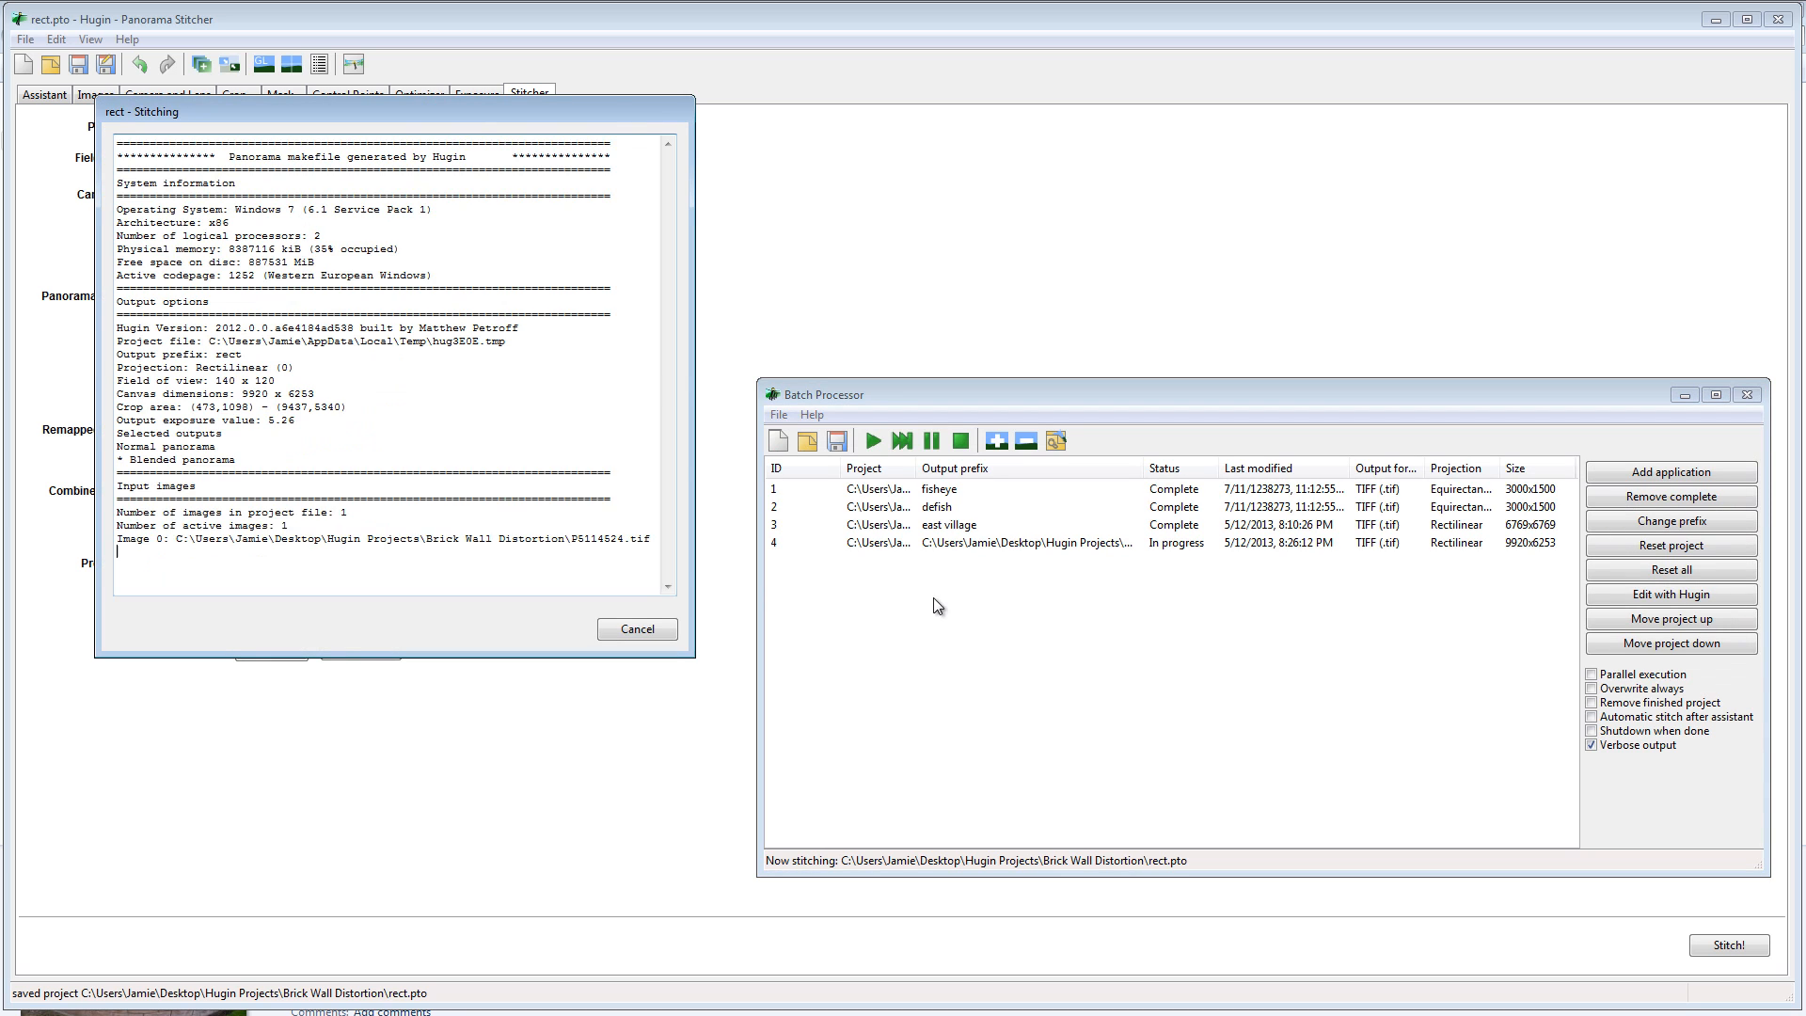
Examine the batch queue and the program checks listed in the rect stitching log
{"action": "left_click", "coordinate": [952, 388]}
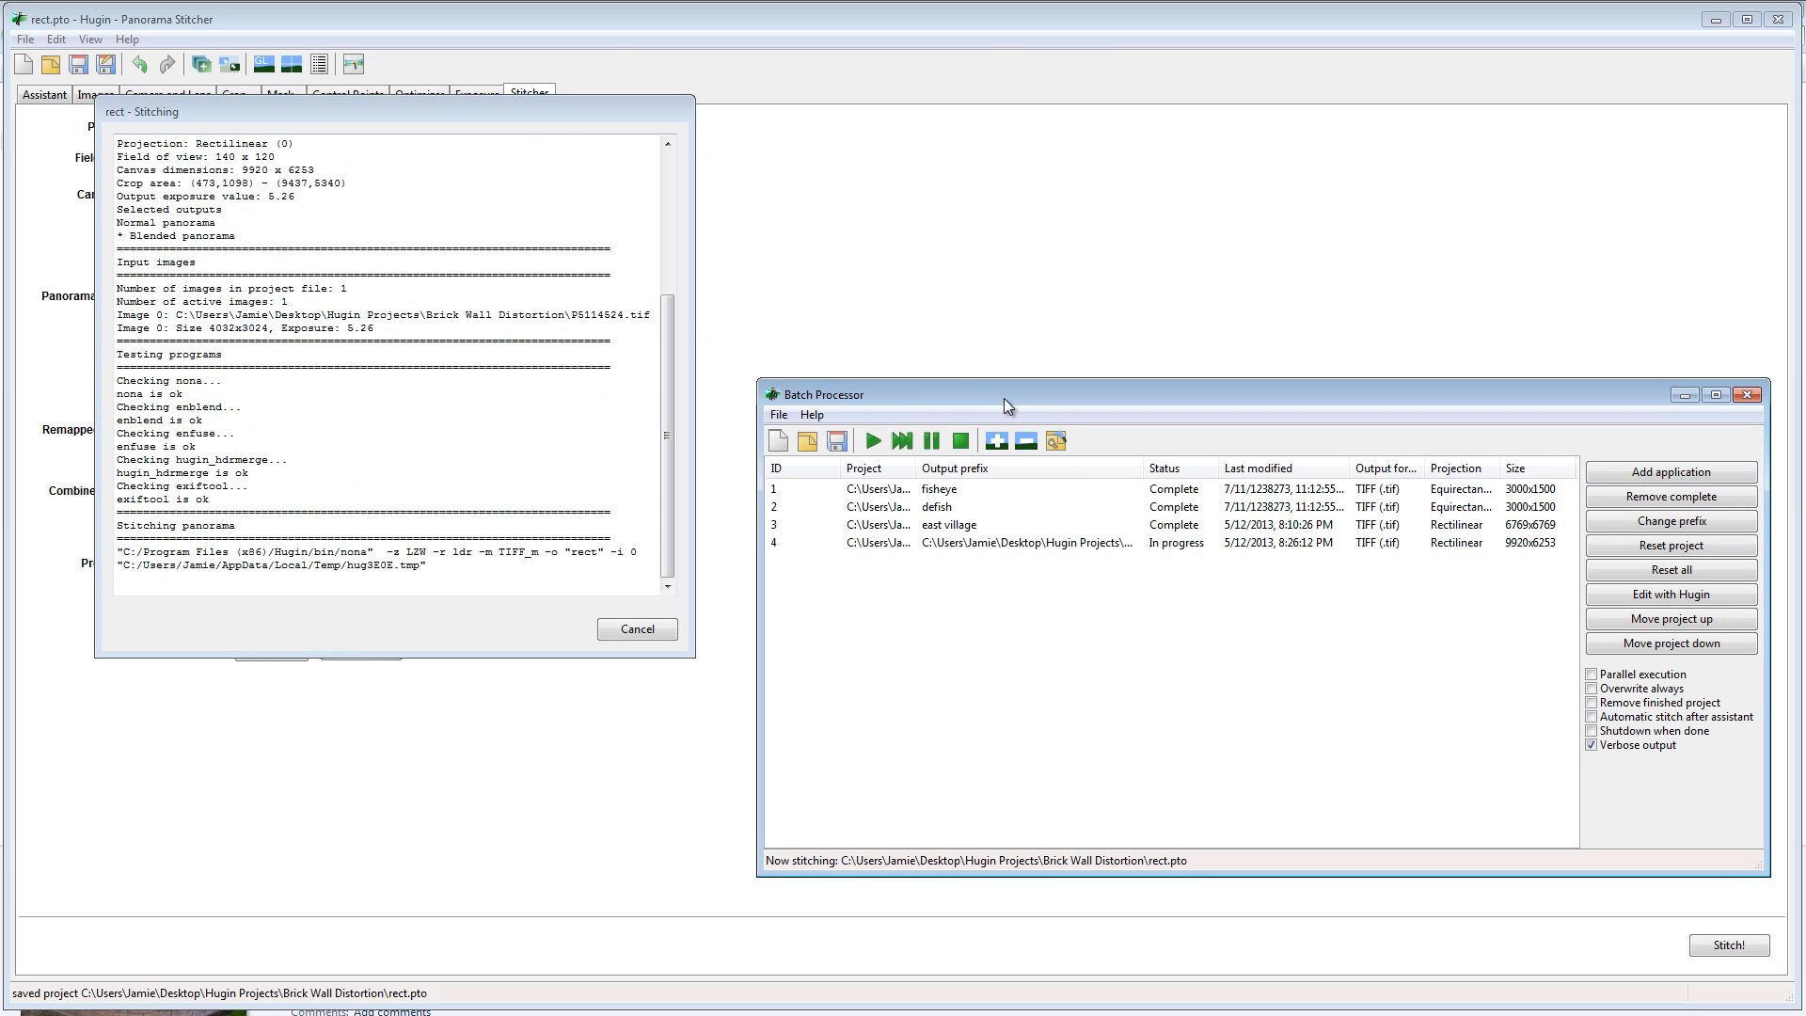
{"action": "left_click_drag", "start_coordinate": [1003, 398], "coordinate": [986, 399]}
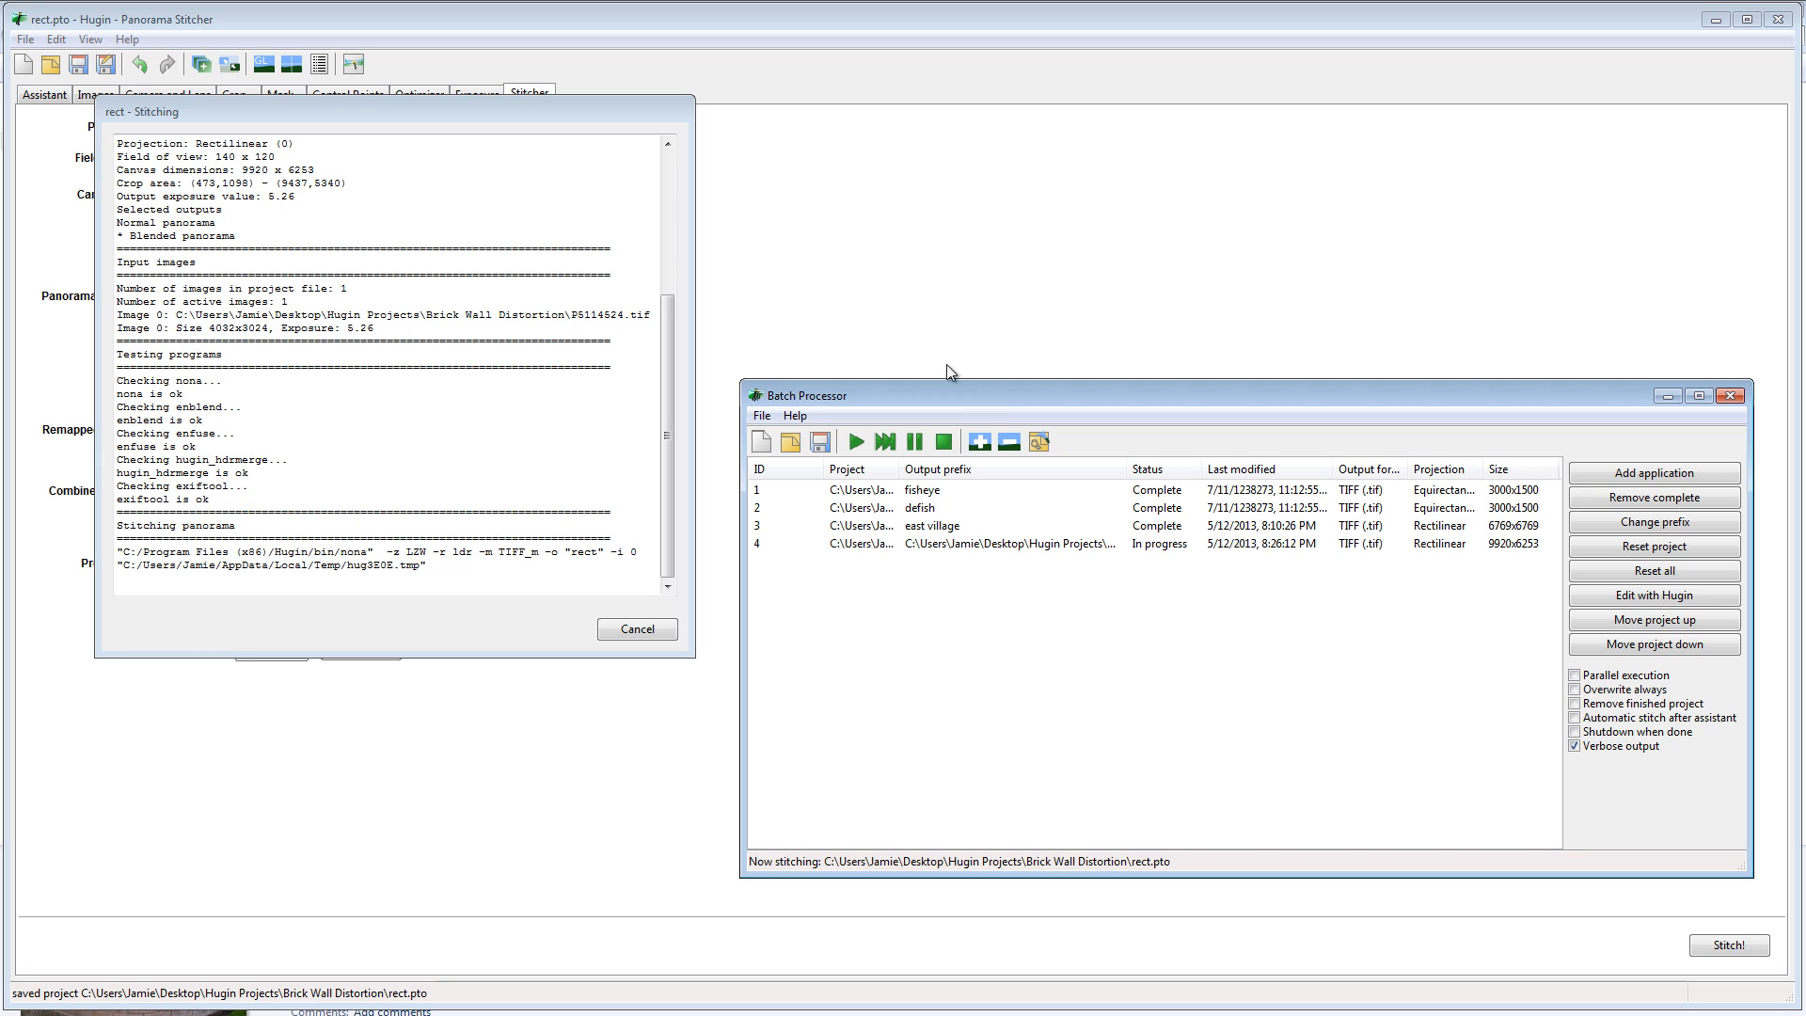
{"action": "left_click", "coordinate": [534, 119]}
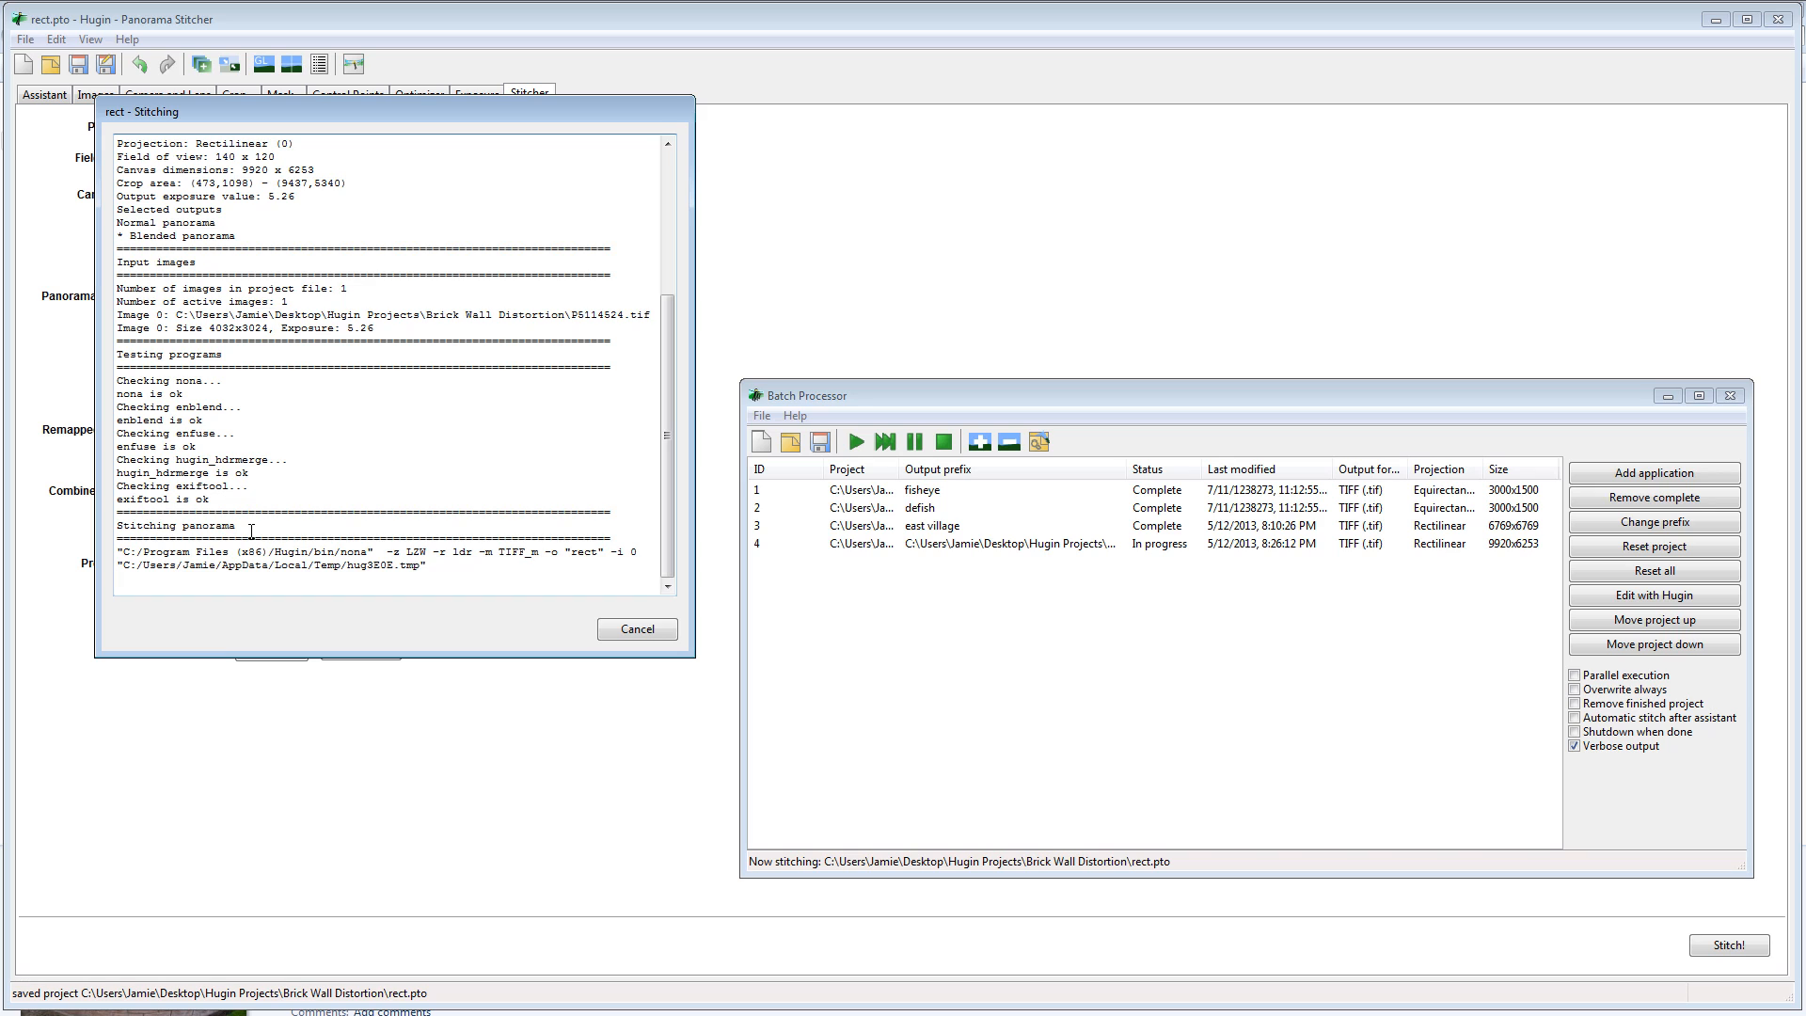
{"action": "left_click_drag", "start_coordinate": [131, 378], "coordinate": [268, 501]}
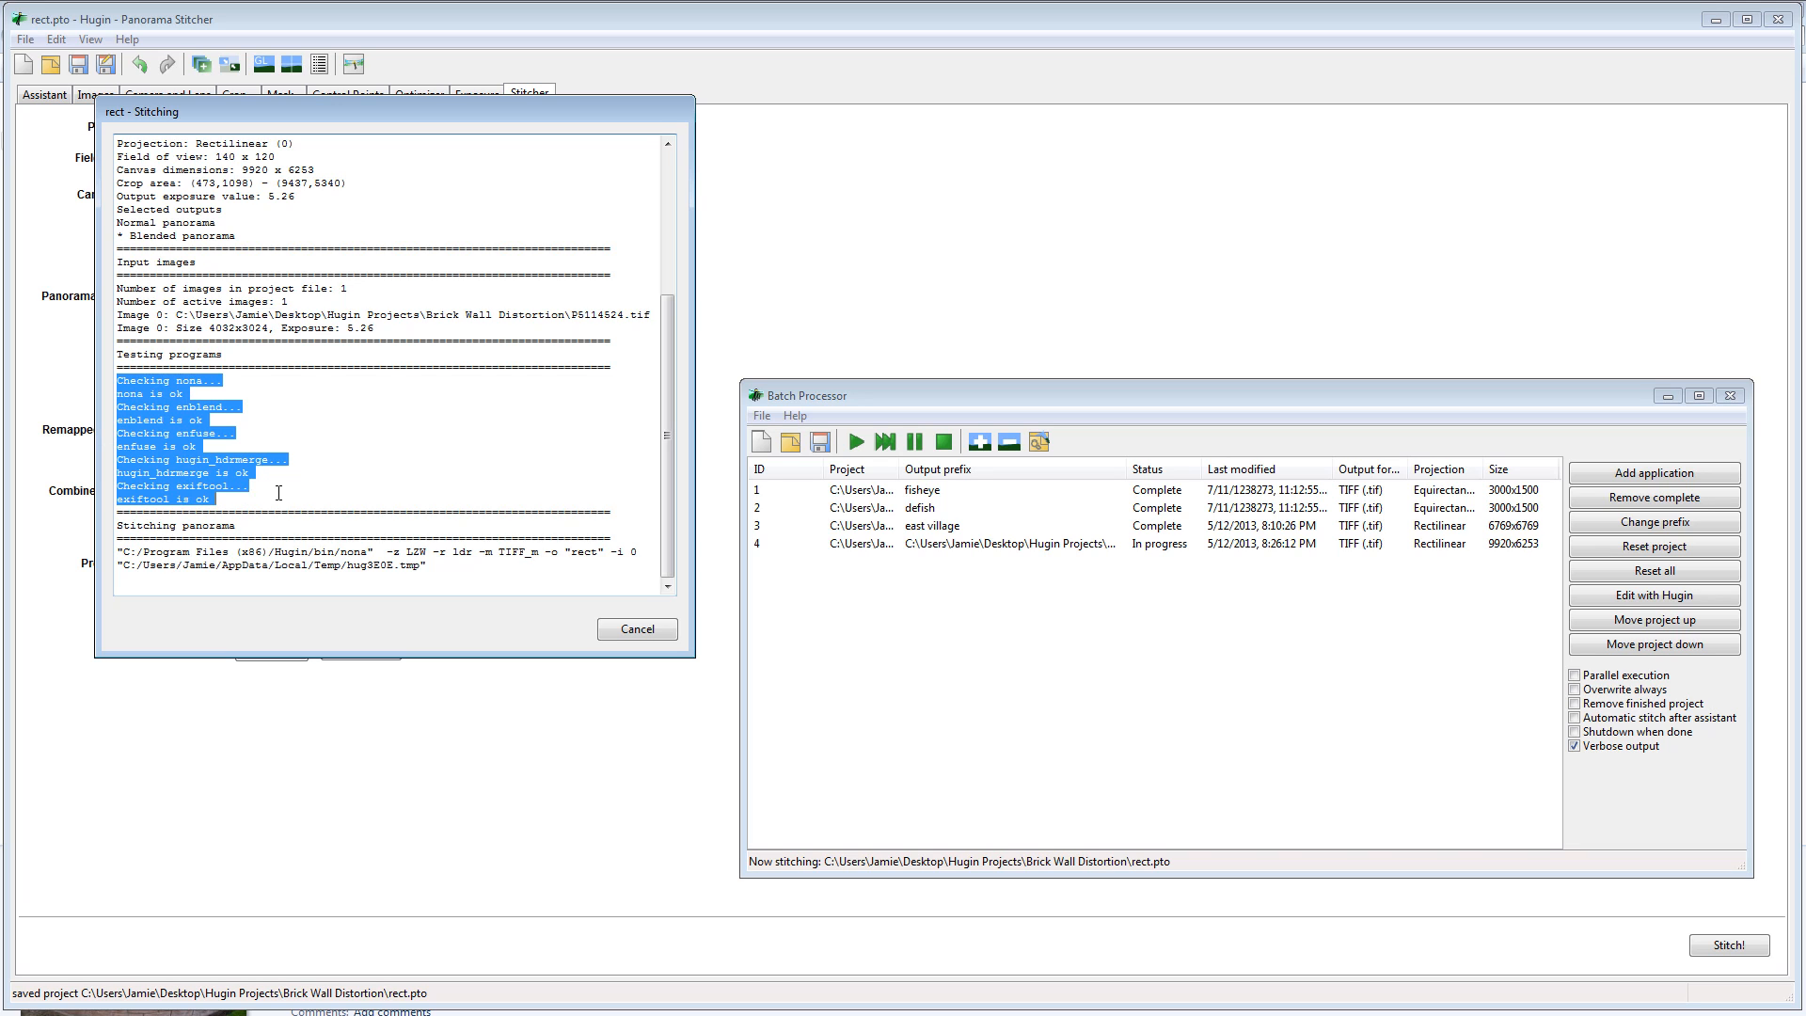
{"action": "left_click", "coordinate": [460, 515]}
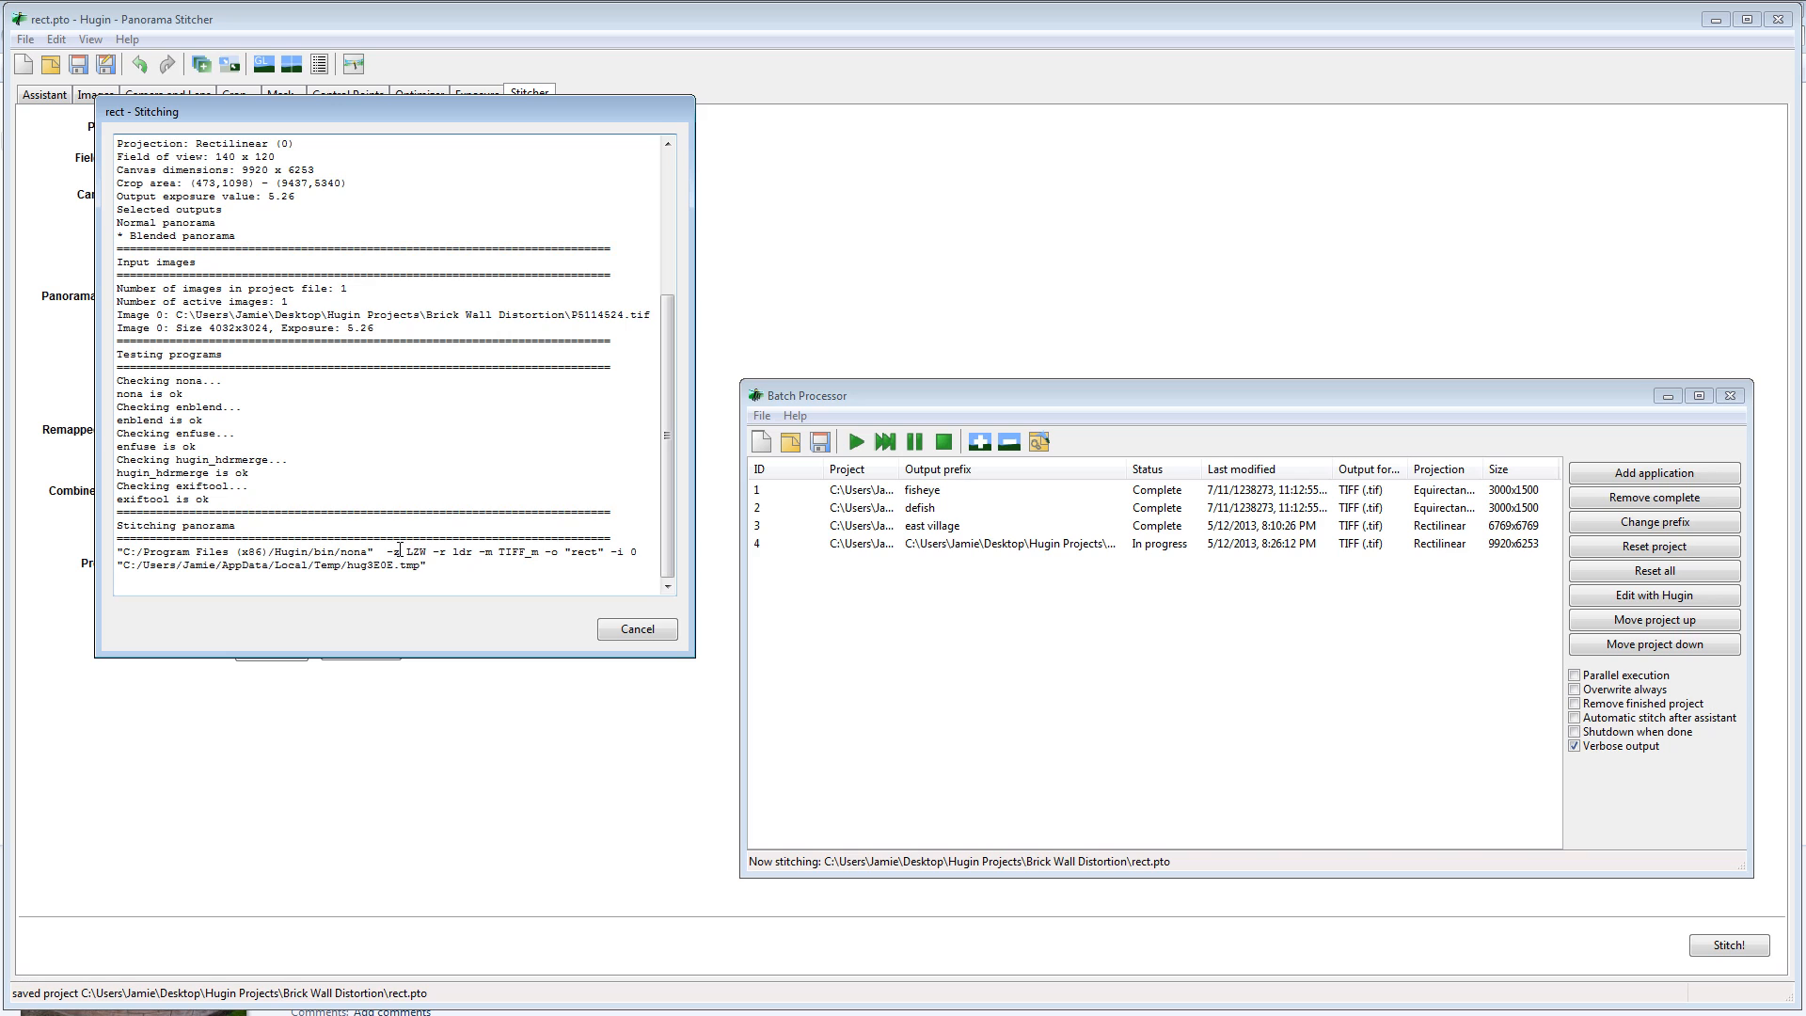
Examine the nona command in the stitching log, including its LZW compression, TIFF_m format, output name and image index arguments
{"action": "left_click_drag", "start_coordinate": [380, 554], "coordinate": [447, 553]}
{"action": "left_click", "coordinate": [454, 553]}
{"action": "left_click", "coordinate": [468, 557]}
{"action": "double_click", "coordinate": [532, 554]}
{"action": "left_click", "coordinate": [532, 554]}
{"action": "double_click", "coordinate": [581, 553]}
{"action": "left_click", "coordinate": [600, 553]}
{"action": "left_click", "coordinate": [435, 569]}
{"action": "left_click", "coordinate": [1116, 393]}
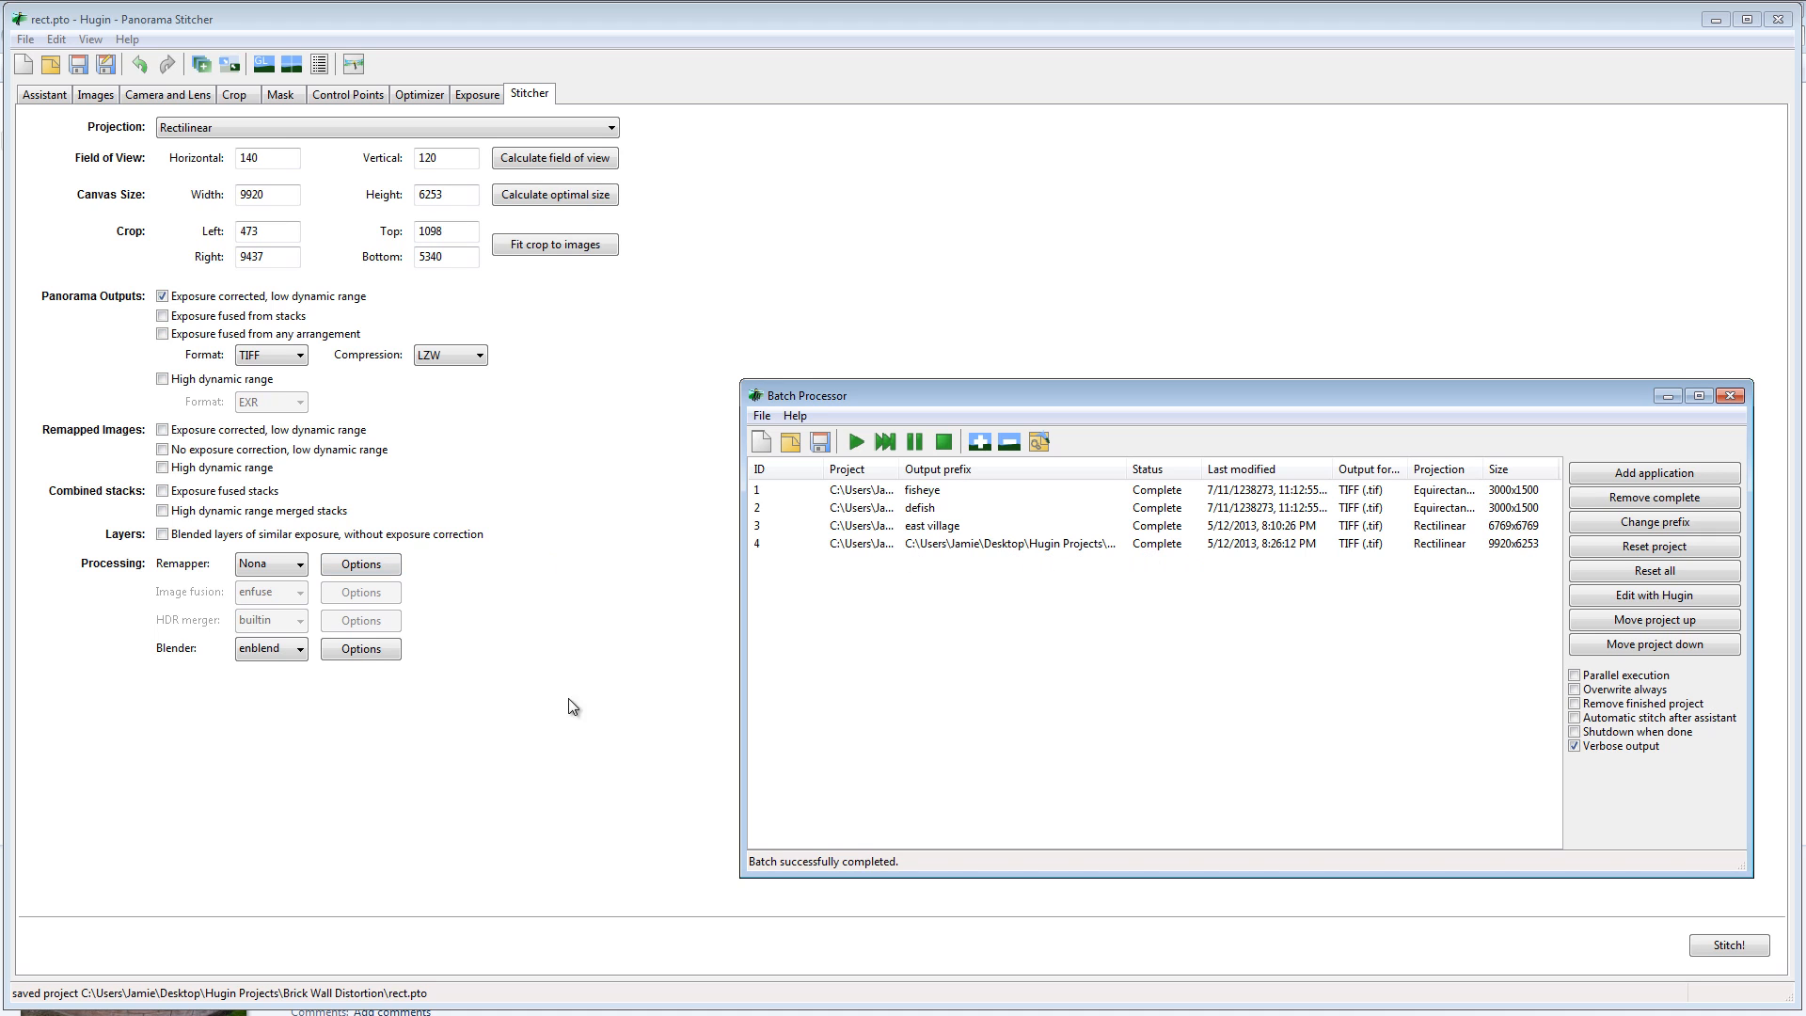
Switch to the Brick Wall Distortion folder and open rect.tif in Windows Photo Viewer
{"action": "key", "text": "alt+Tab"}
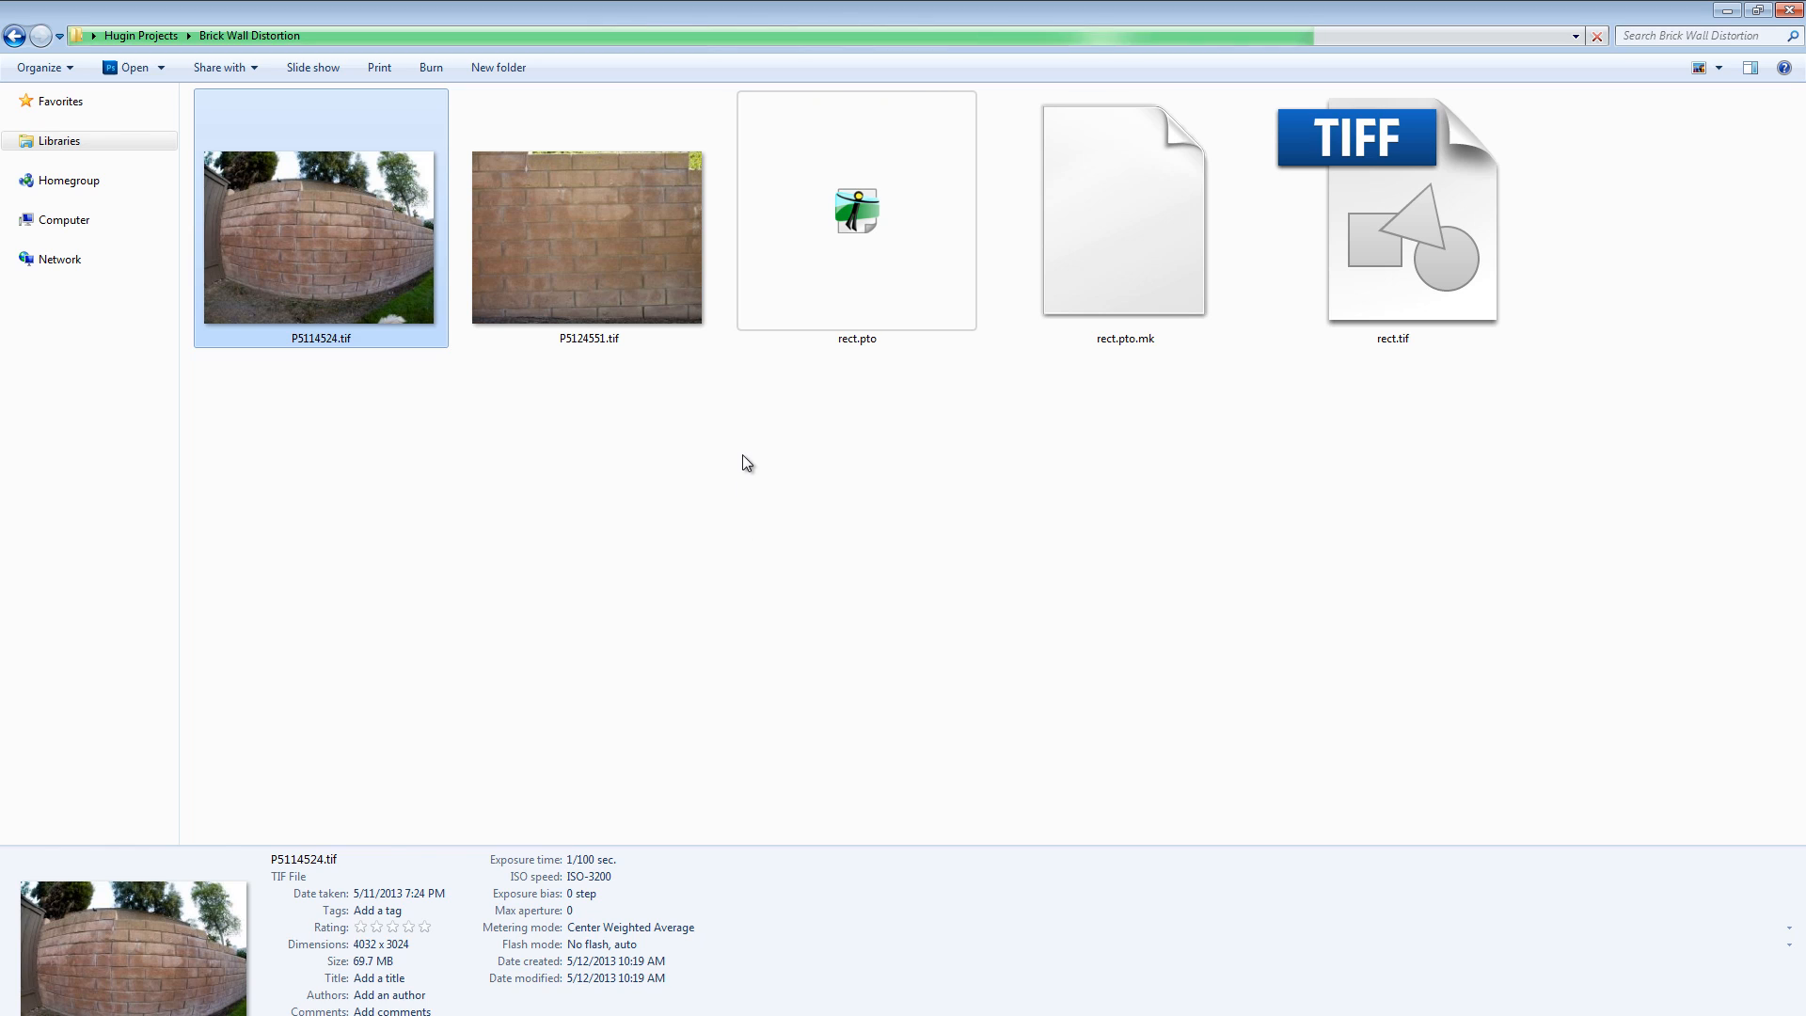
{"action": "left_click", "coordinate": [805, 451]}
{"action": "left_click", "coordinate": [1348, 225]}
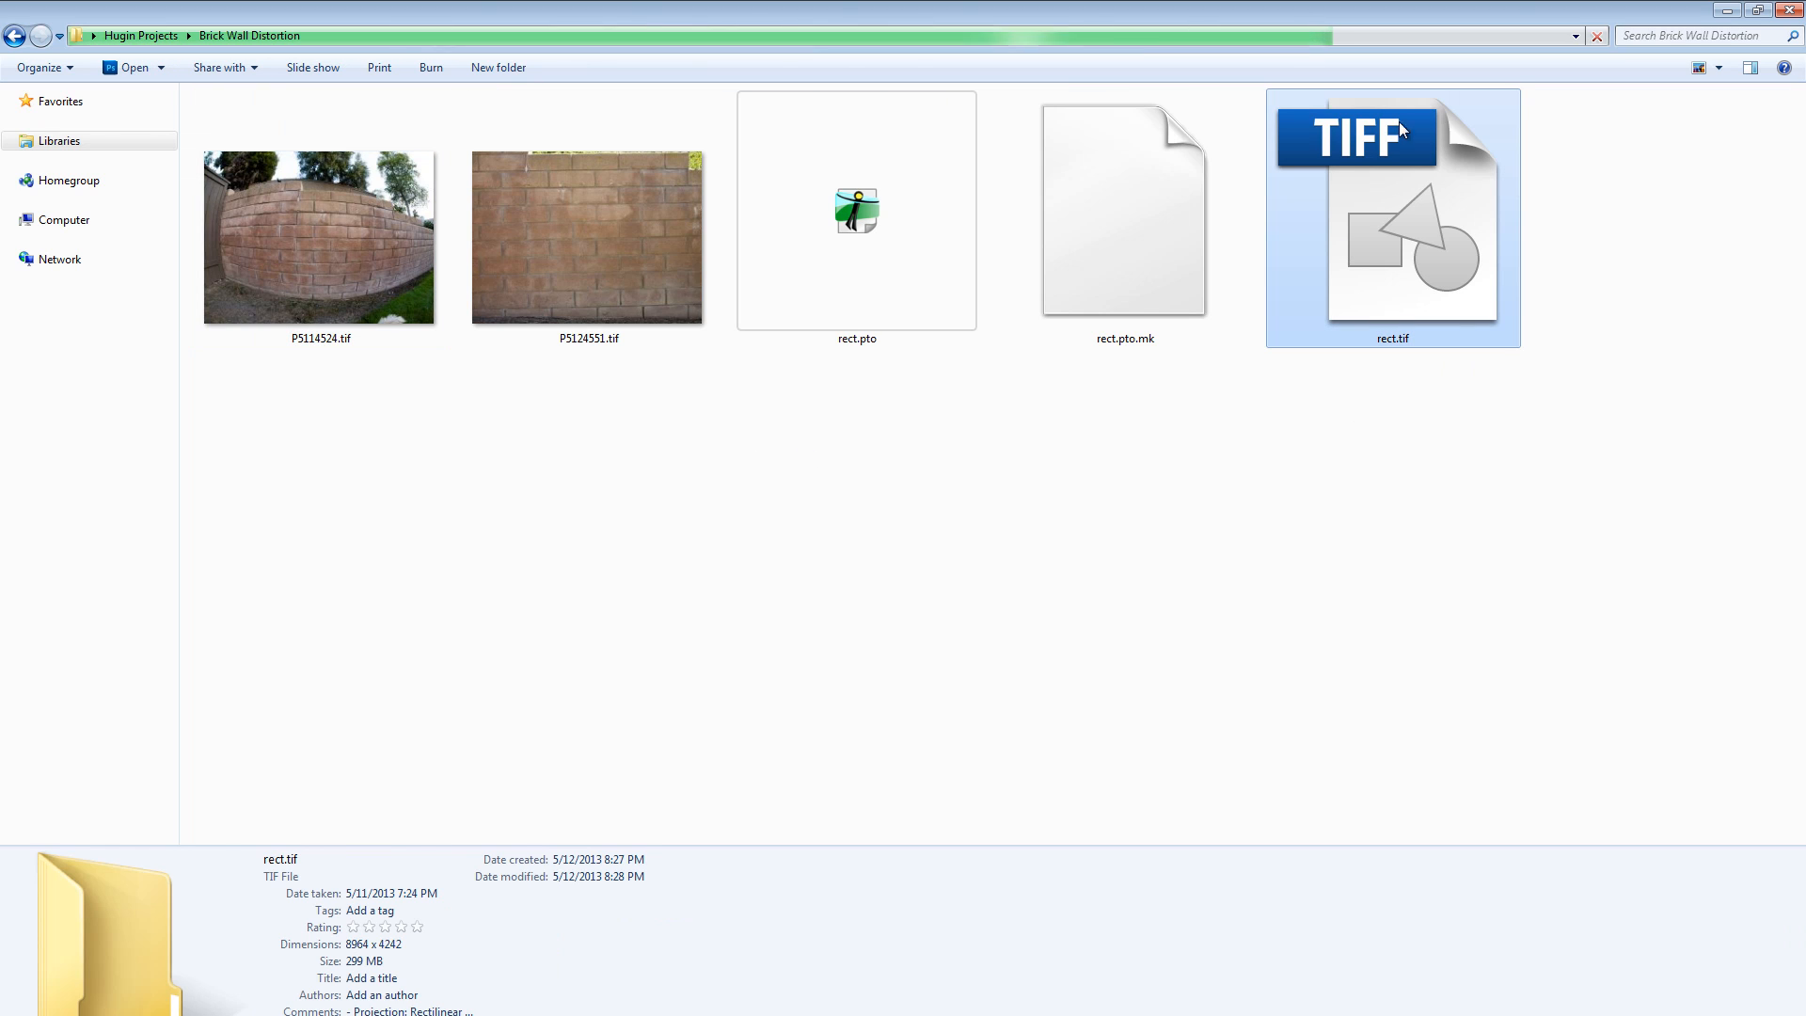
{"action": "right_click", "coordinate": [1371, 265]}
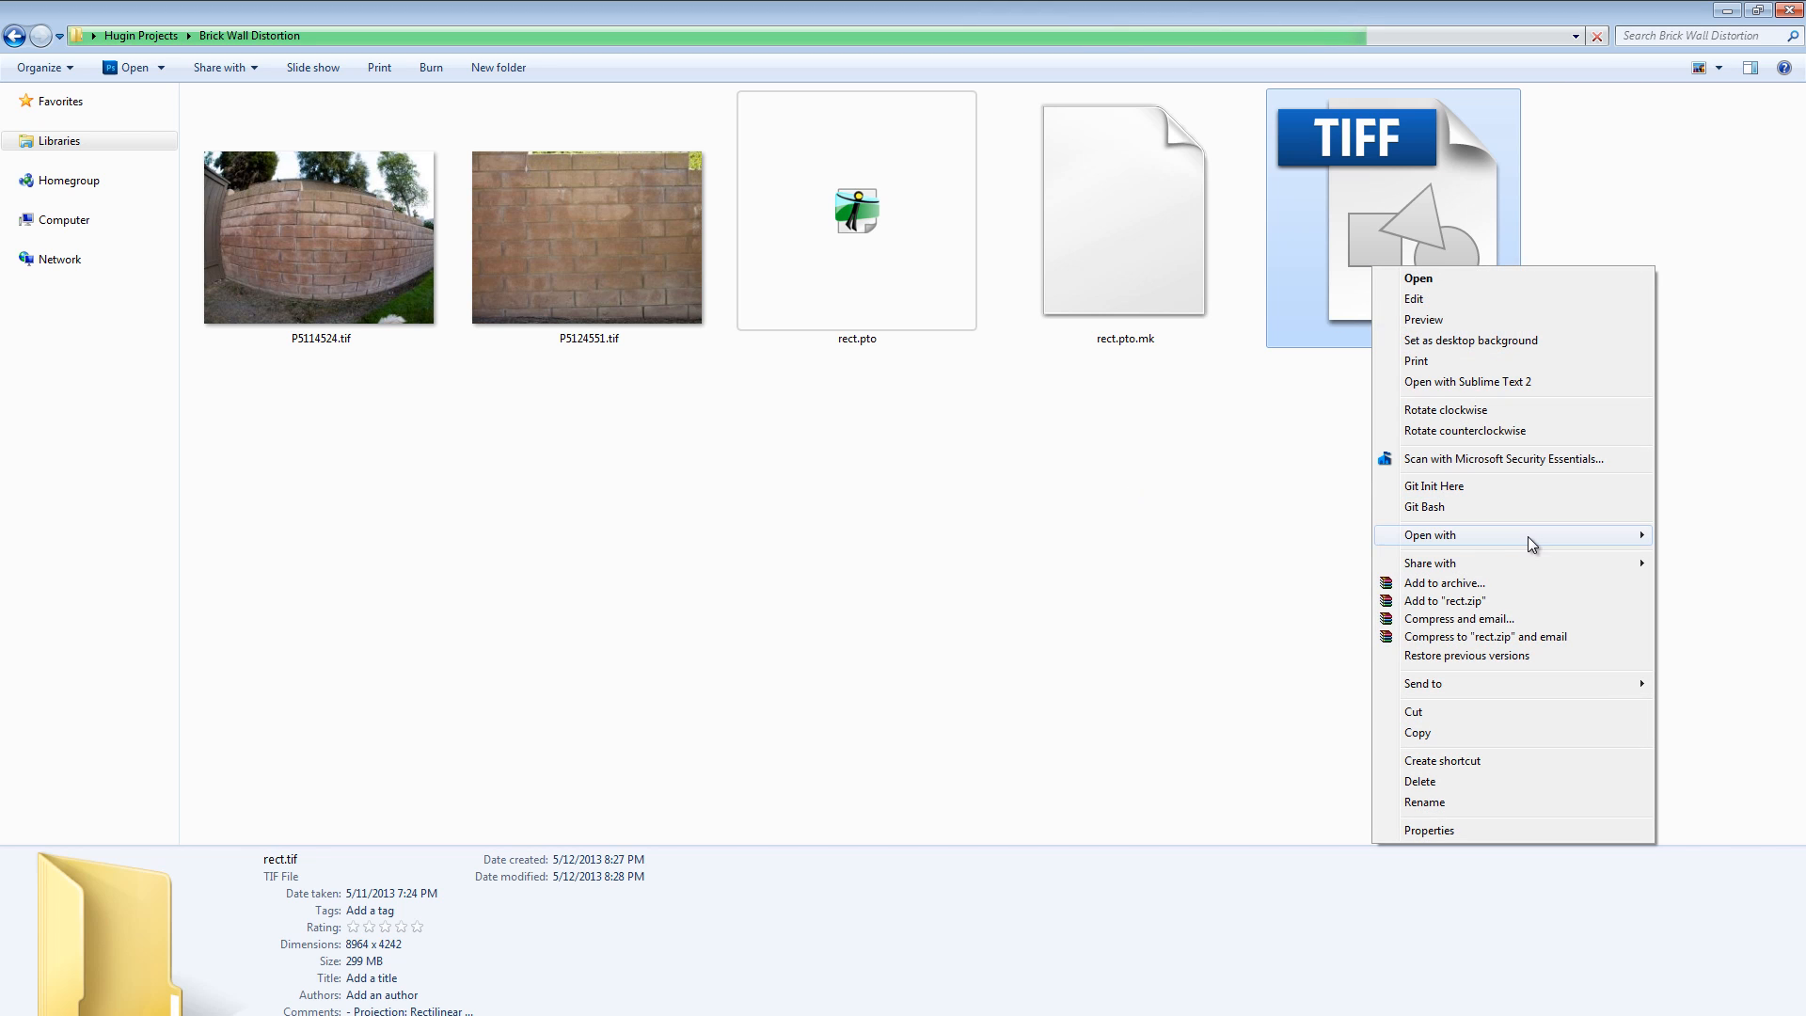
{"action": "mouse_move", "coordinate": [1528, 536]}
{"action": "left_click", "coordinate": [1295, 621]}
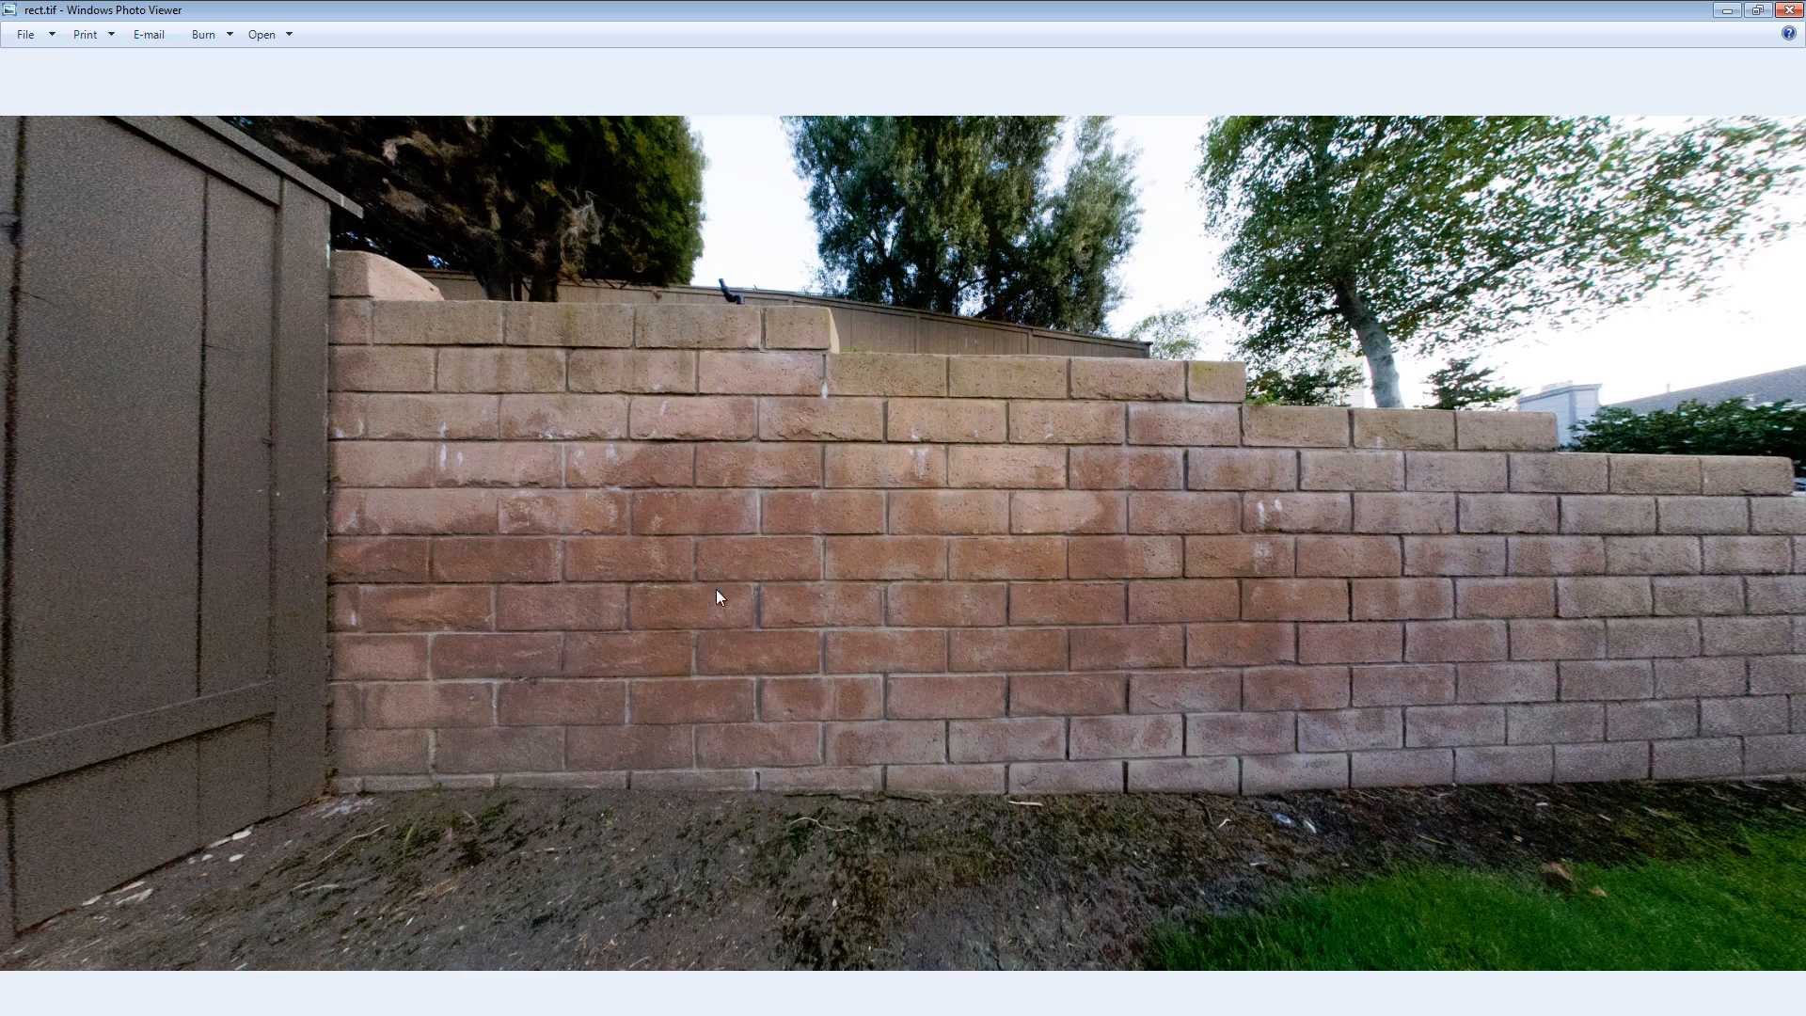
Inspect the brick rows across rect.tif up close, from the fence side to the far end of the wall
{"action": "scroll", "coordinate": [603, 514], "scroll_direction": "up", "scroll_amount": 6}
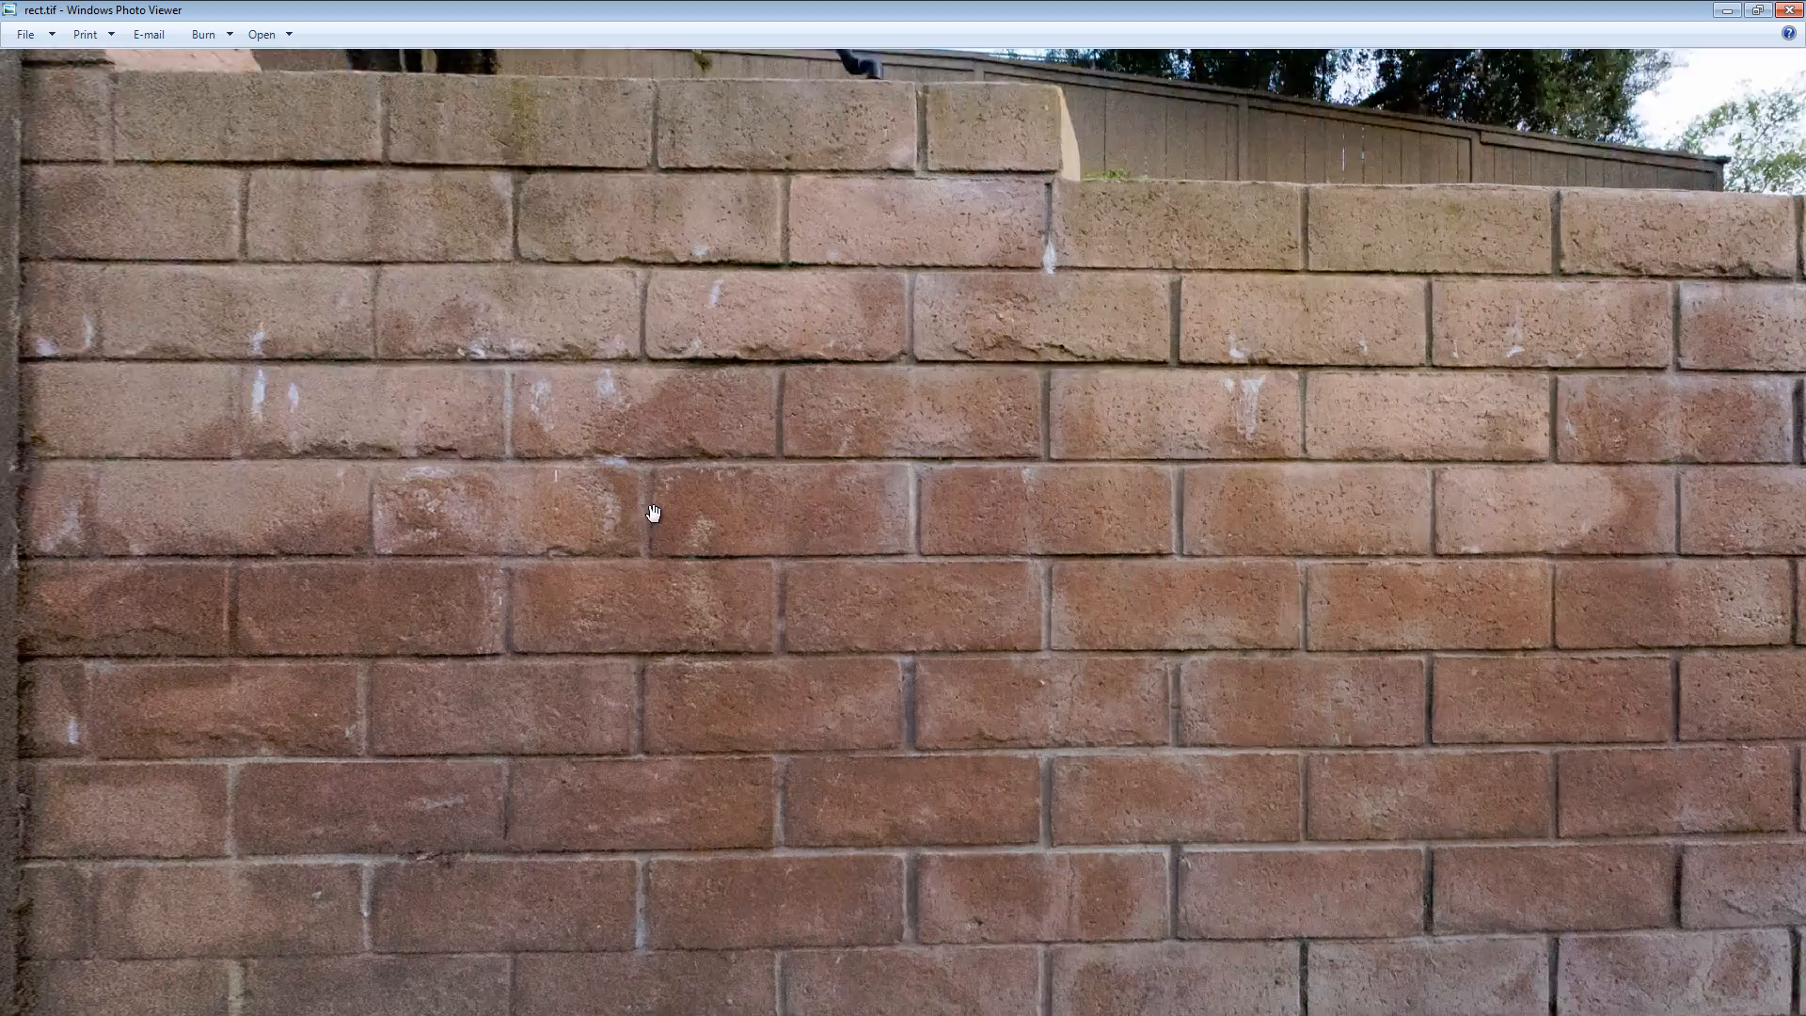
{"action": "scroll", "coordinate": [650, 515], "scroll_direction": "up", "scroll_amount": 1}
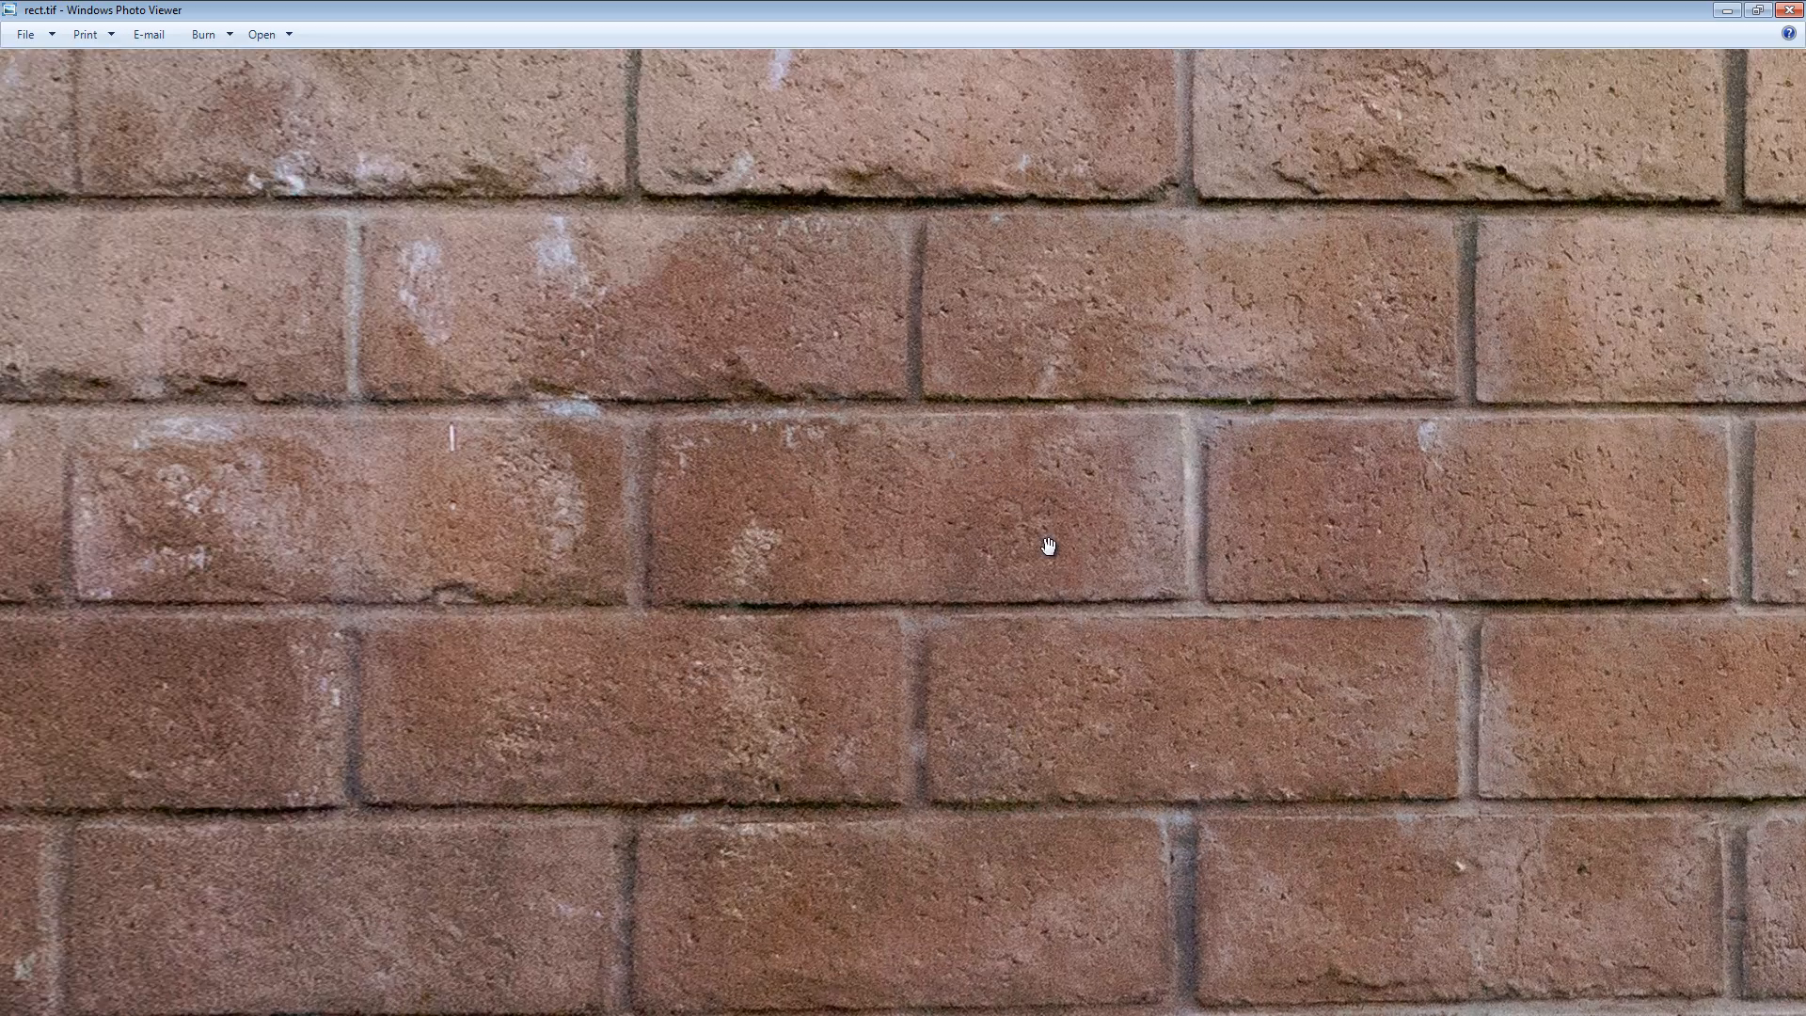
{"action": "scroll", "coordinate": [1049, 541], "scroll_direction": "down", "scroll_amount": 1}
{"action": "scroll", "coordinate": [1049, 546], "scroll_direction": "down", "scroll_amount": 2}
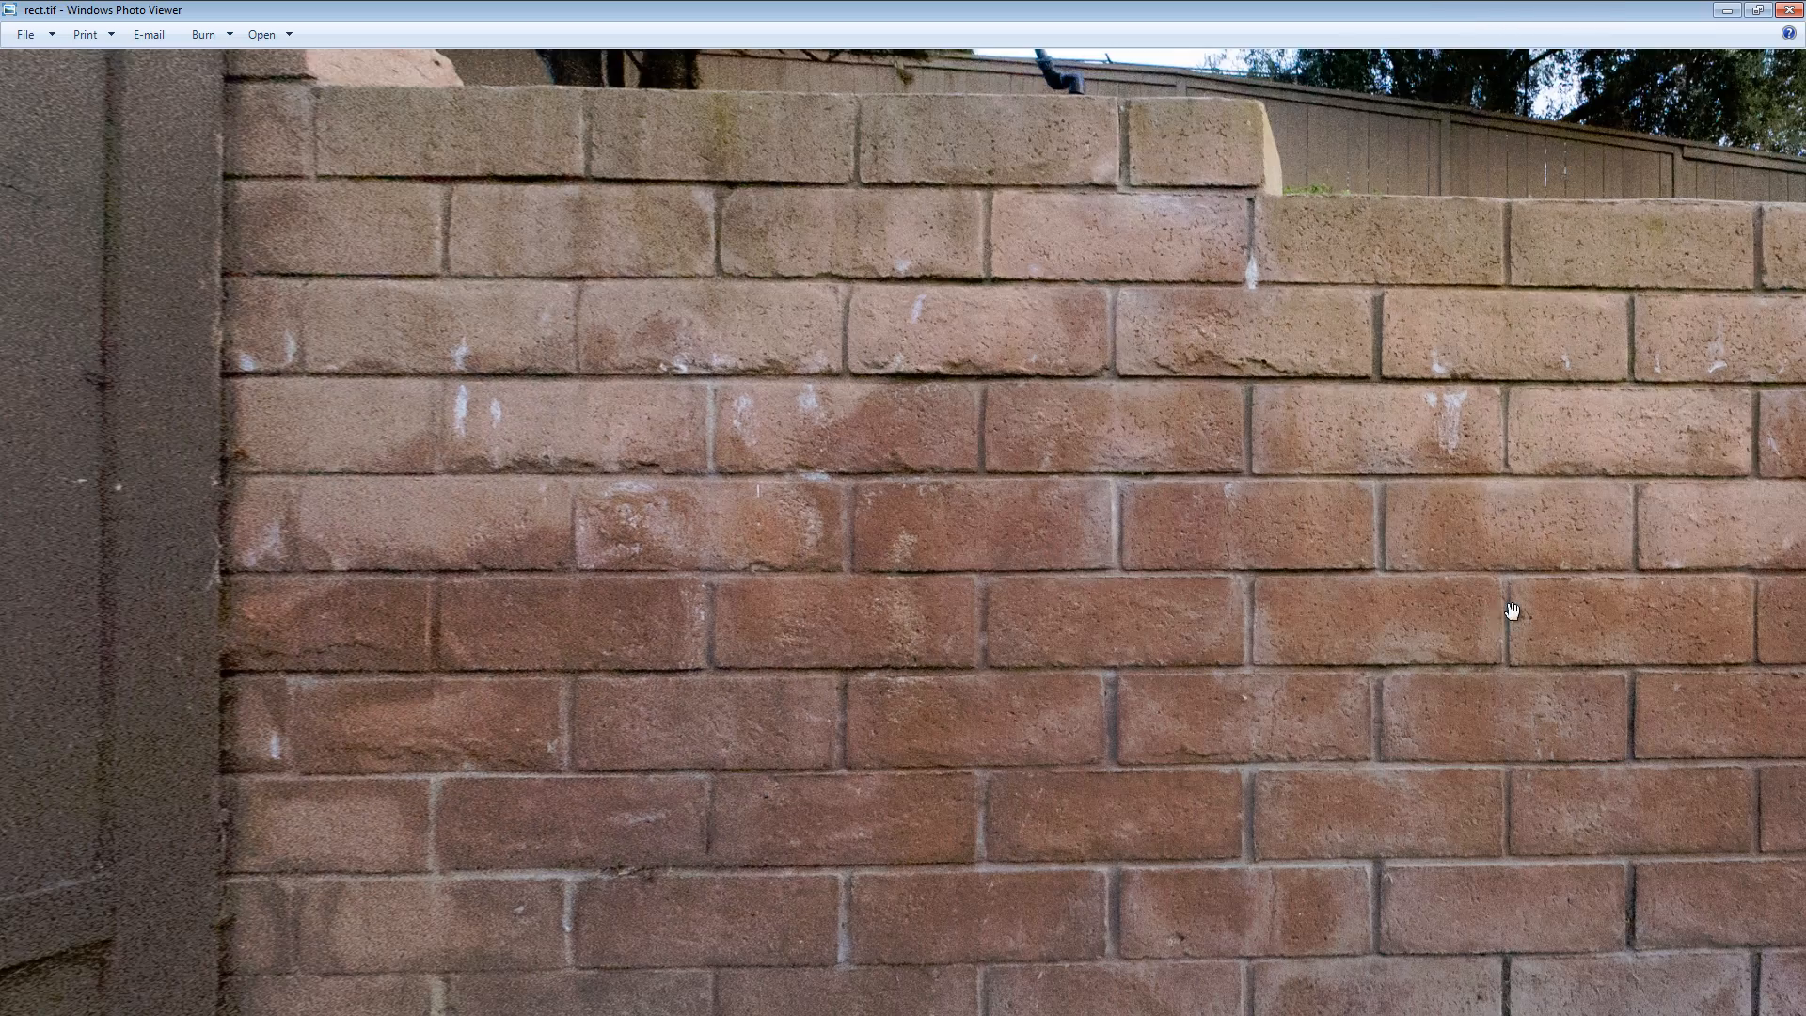
{"action": "left_click_drag", "start_coordinate": [1508, 612], "coordinate": [472, 419]}
{"action": "left_click_drag", "start_coordinate": [1364, 694], "coordinate": [531, 445]}
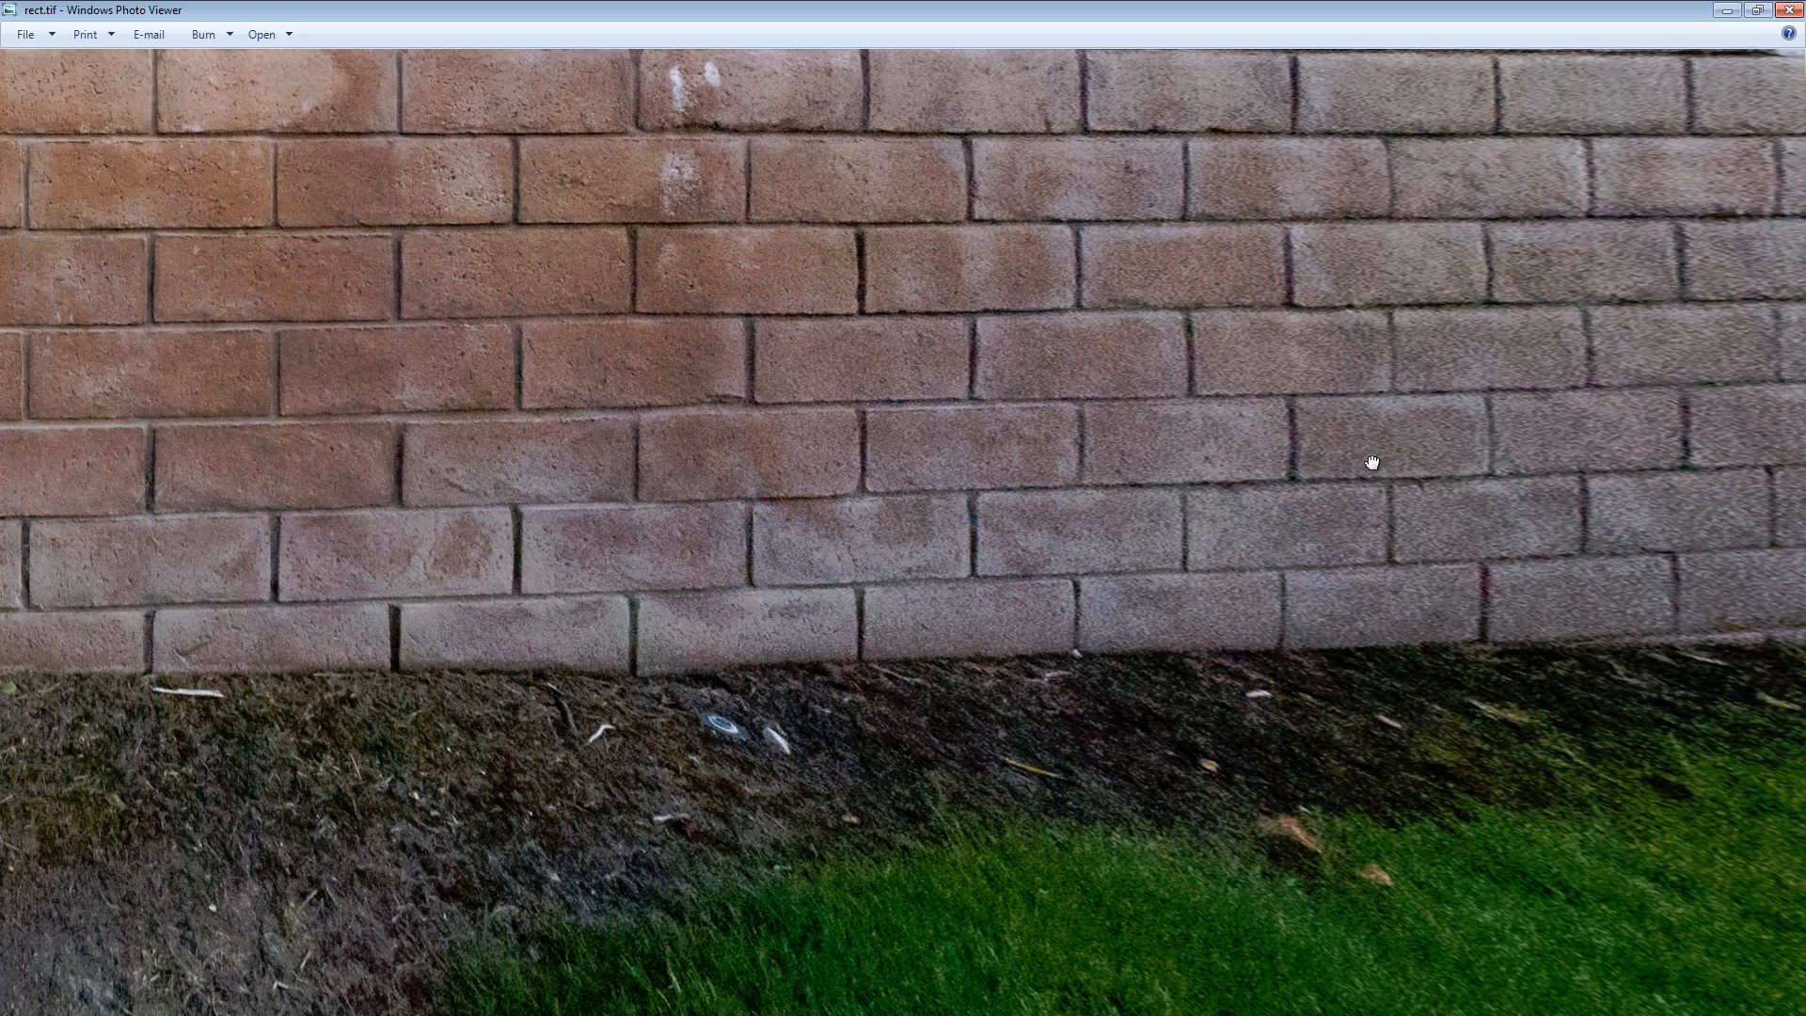
{"action": "left_click_drag", "start_coordinate": [1374, 461], "coordinate": [1119, 846]}
{"action": "left_click_drag", "start_coordinate": [1317, 273], "coordinate": [1247, 269]}
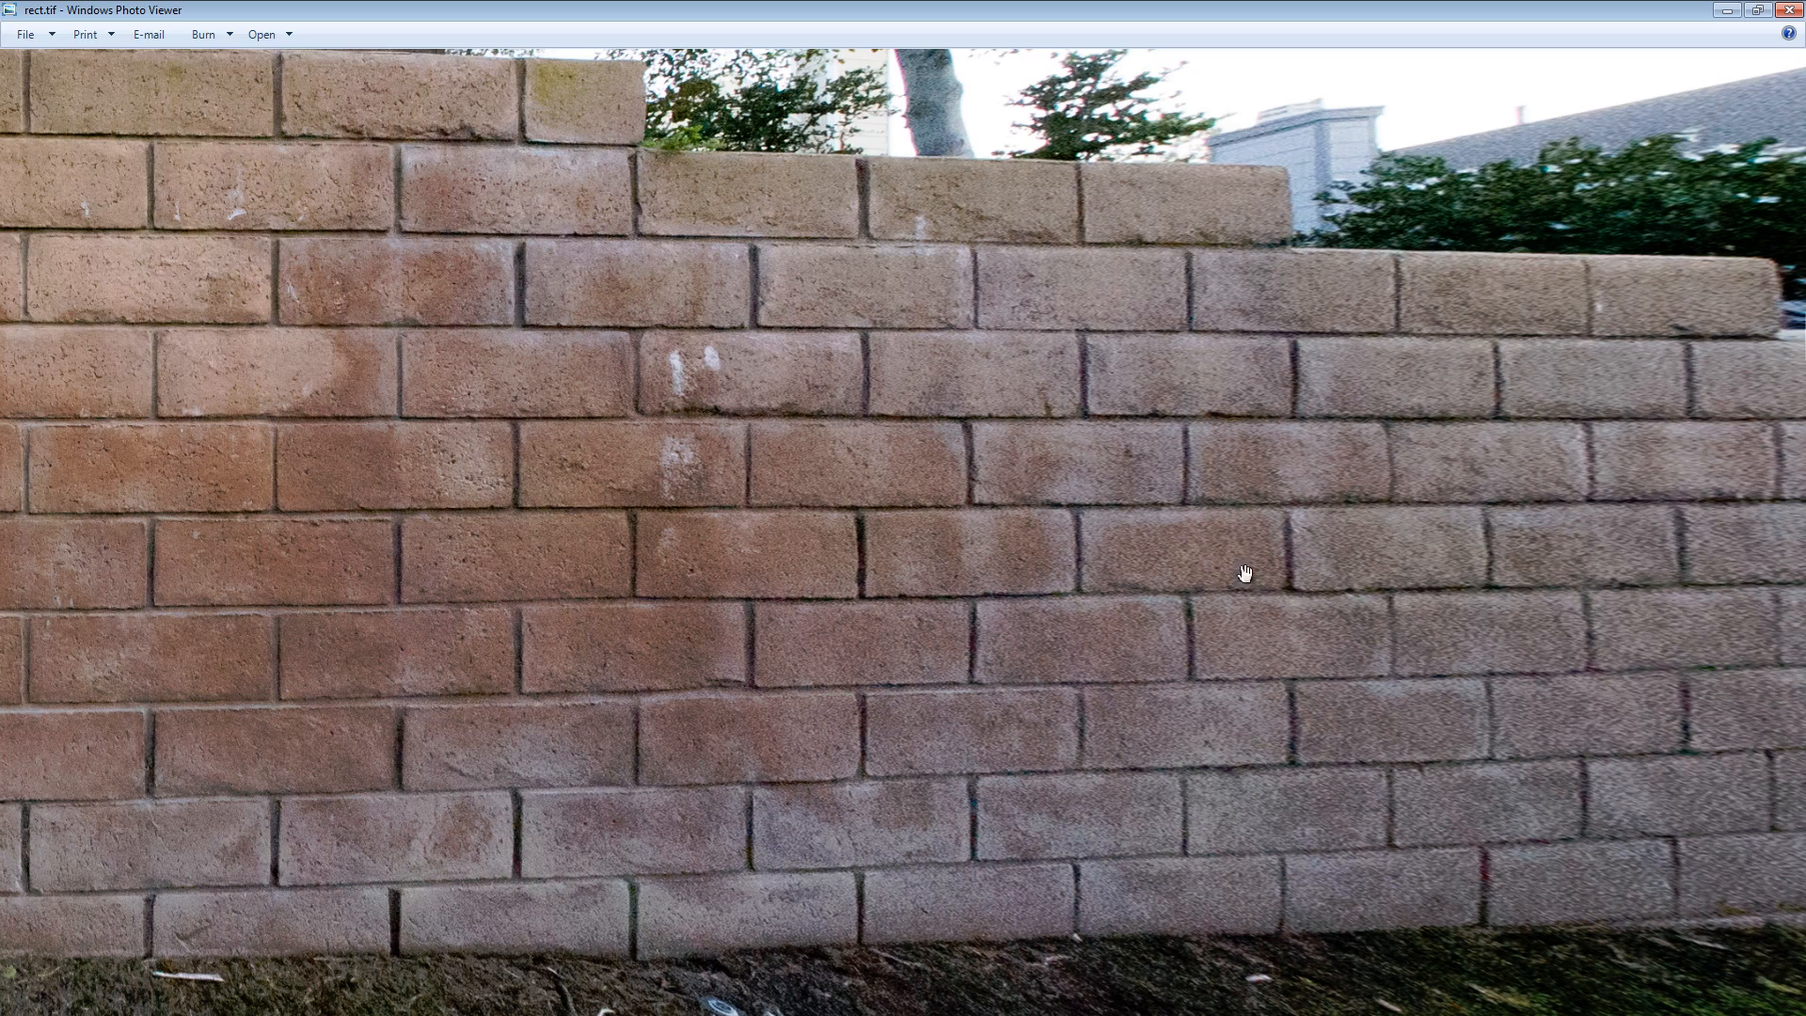
{"action": "scroll", "coordinate": [1120, 581], "scroll_direction": "up", "scroll_amount": 2}
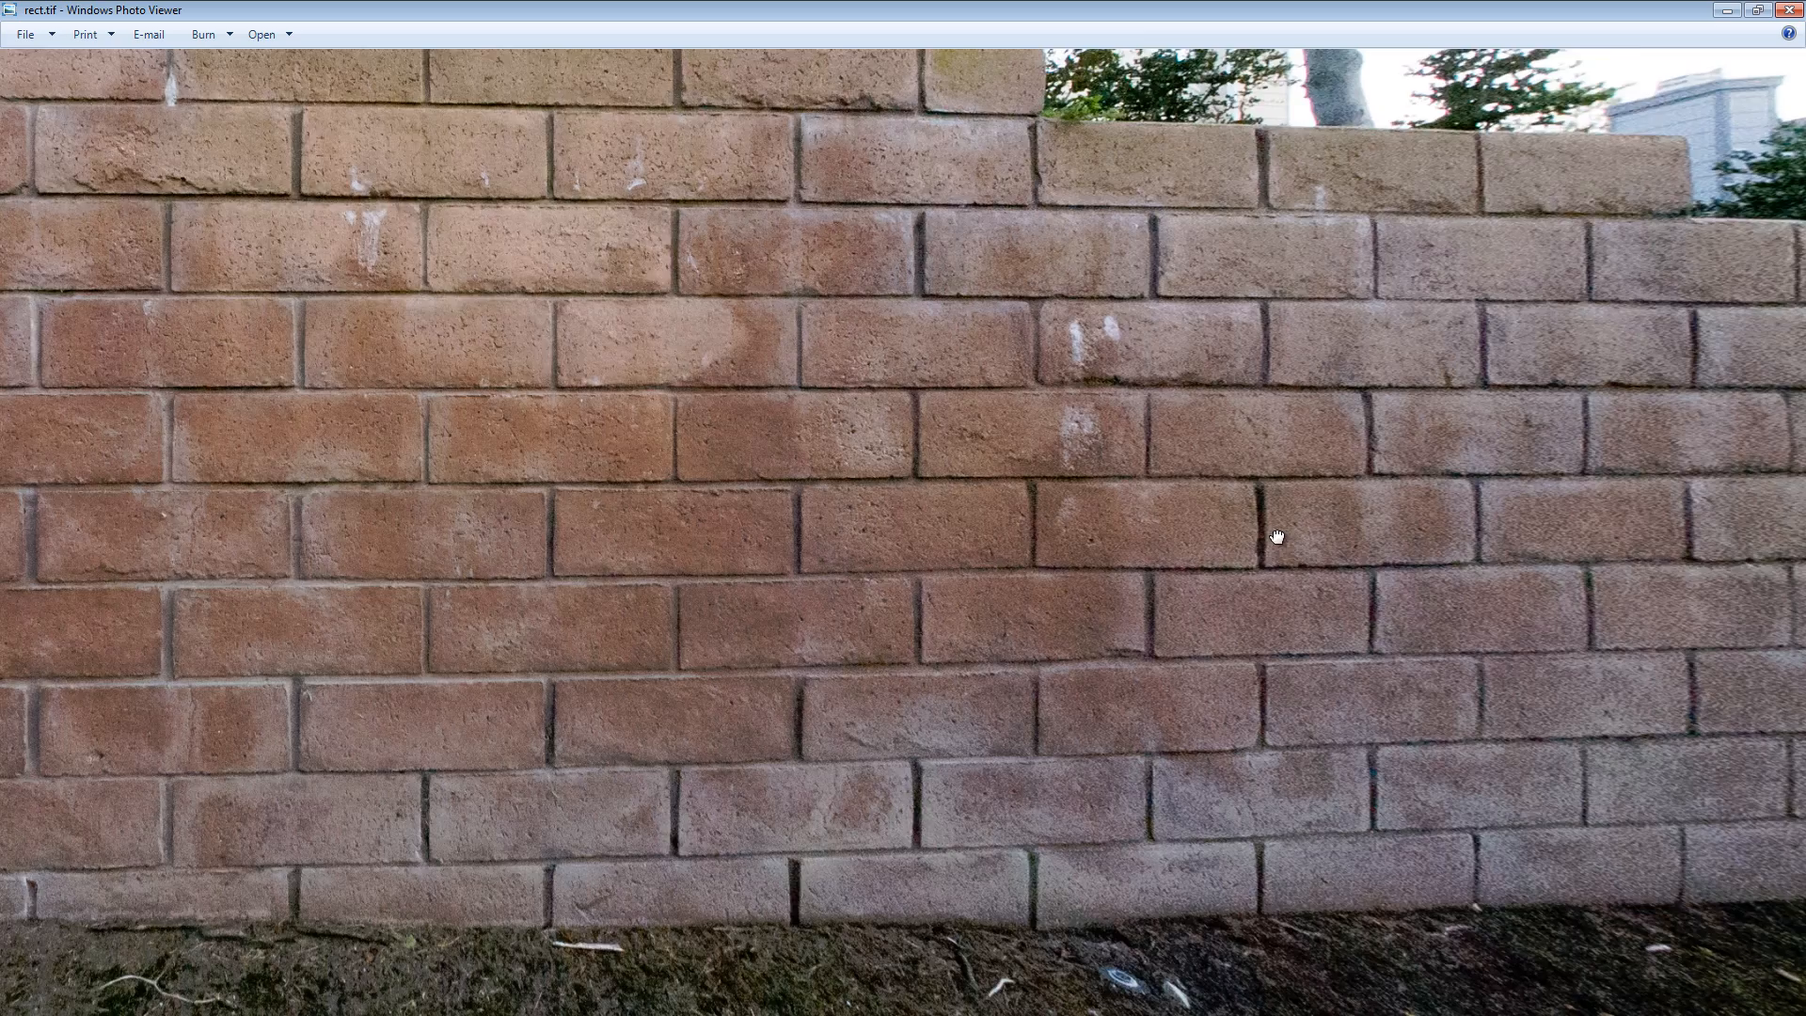
{"action": "scroll", "coordinate": [1063, 579], "scroll_direction": "down", "scroll_amount": 5}
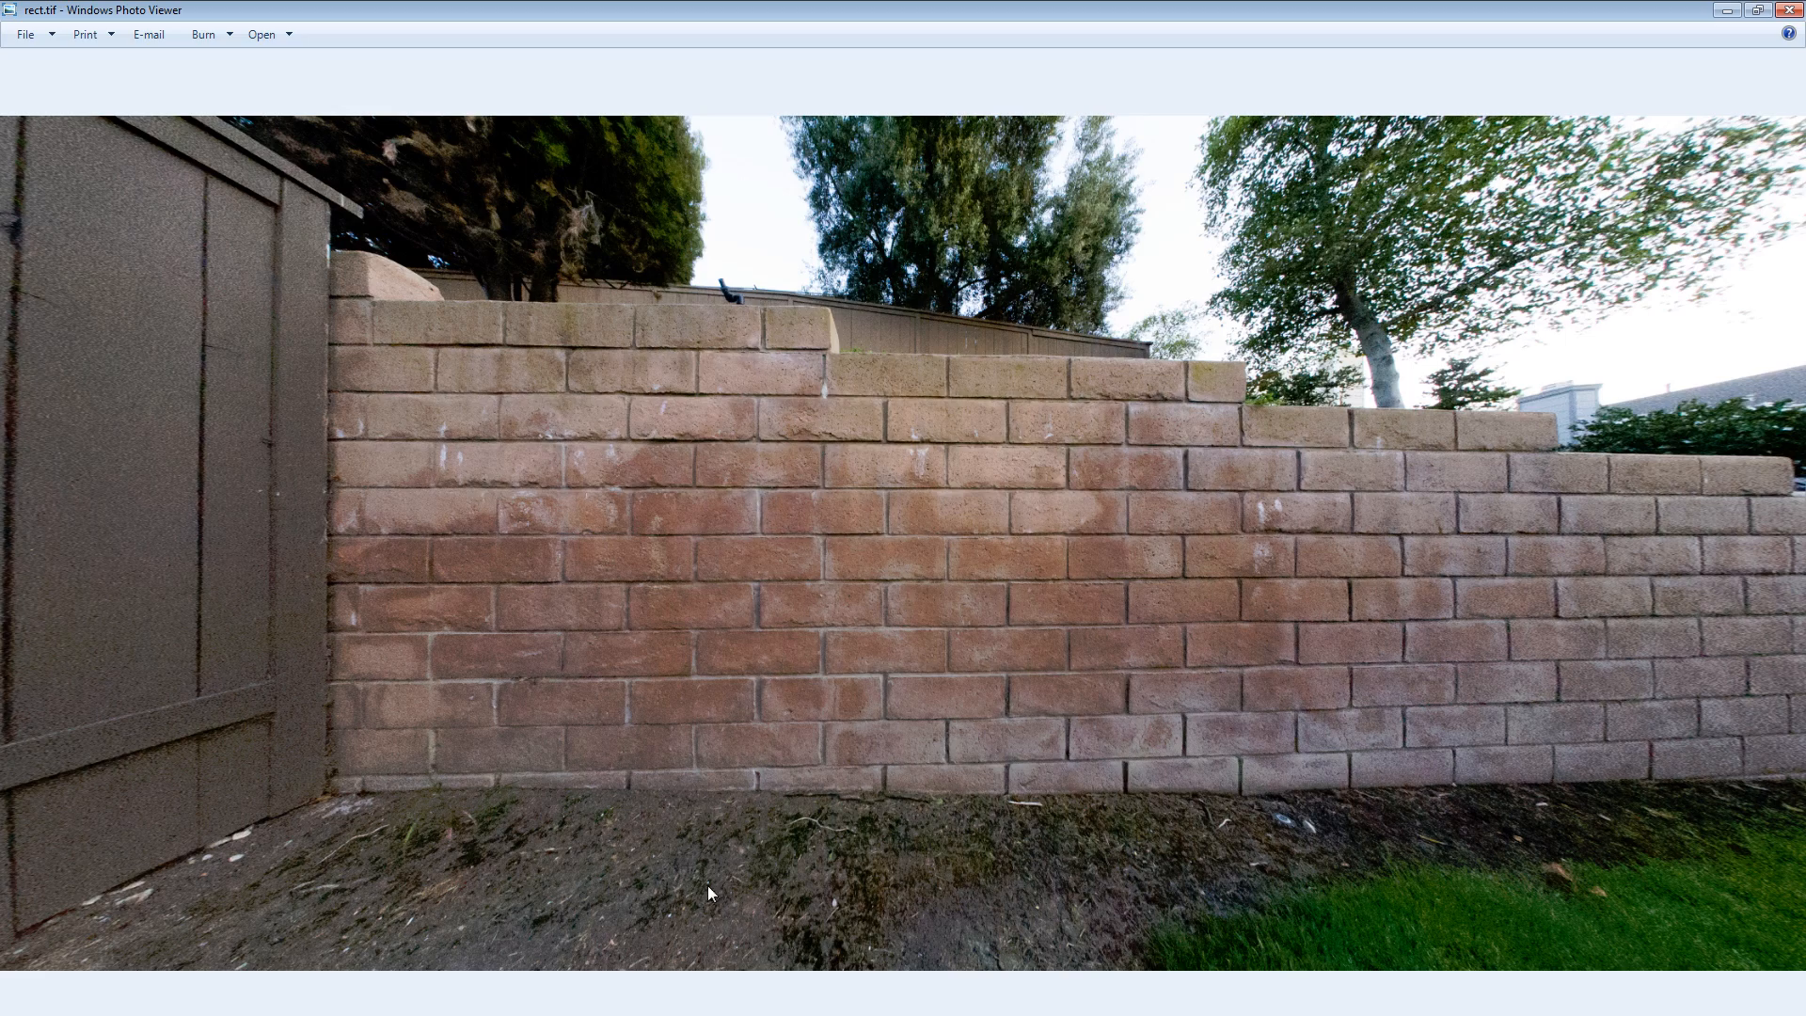
Compare the corrected image with the original fisheye photo P5114524.tif, examining the curvature of its brick rows
{"action": "key", "text": "Right"}
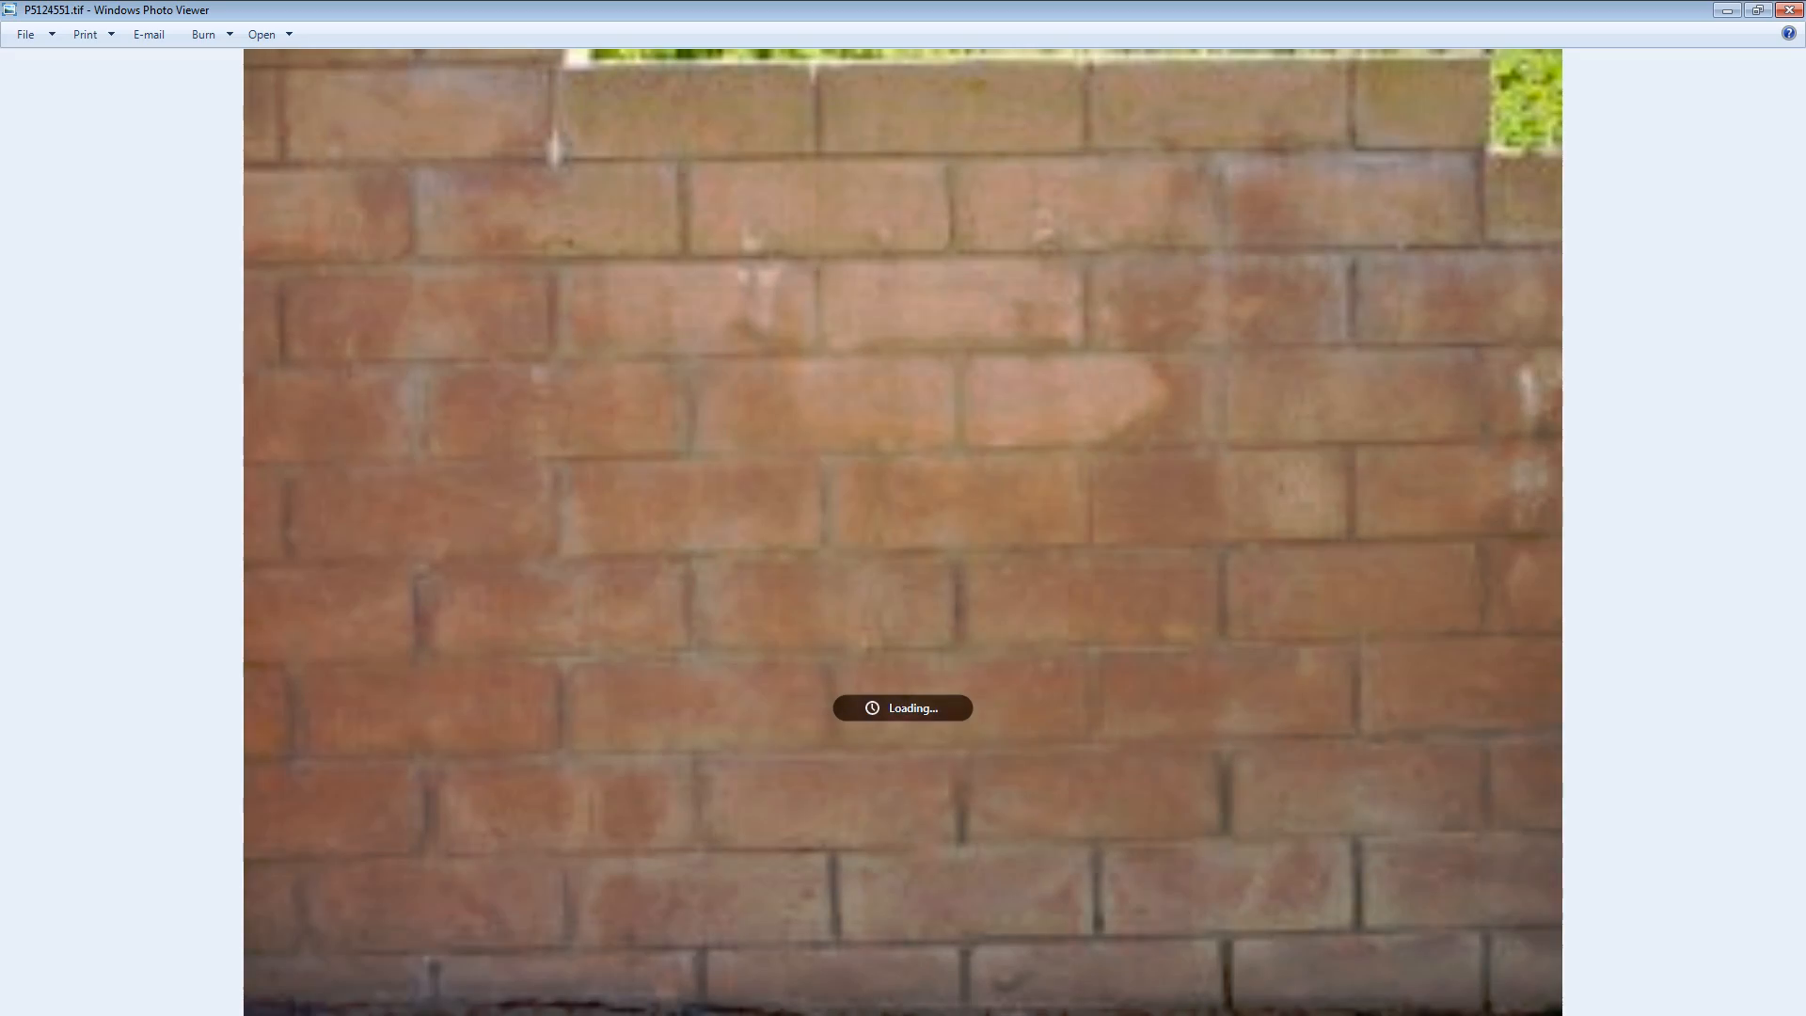
{"action": "key", "text": "Left"}
{"action": "key", "text": "Right"}
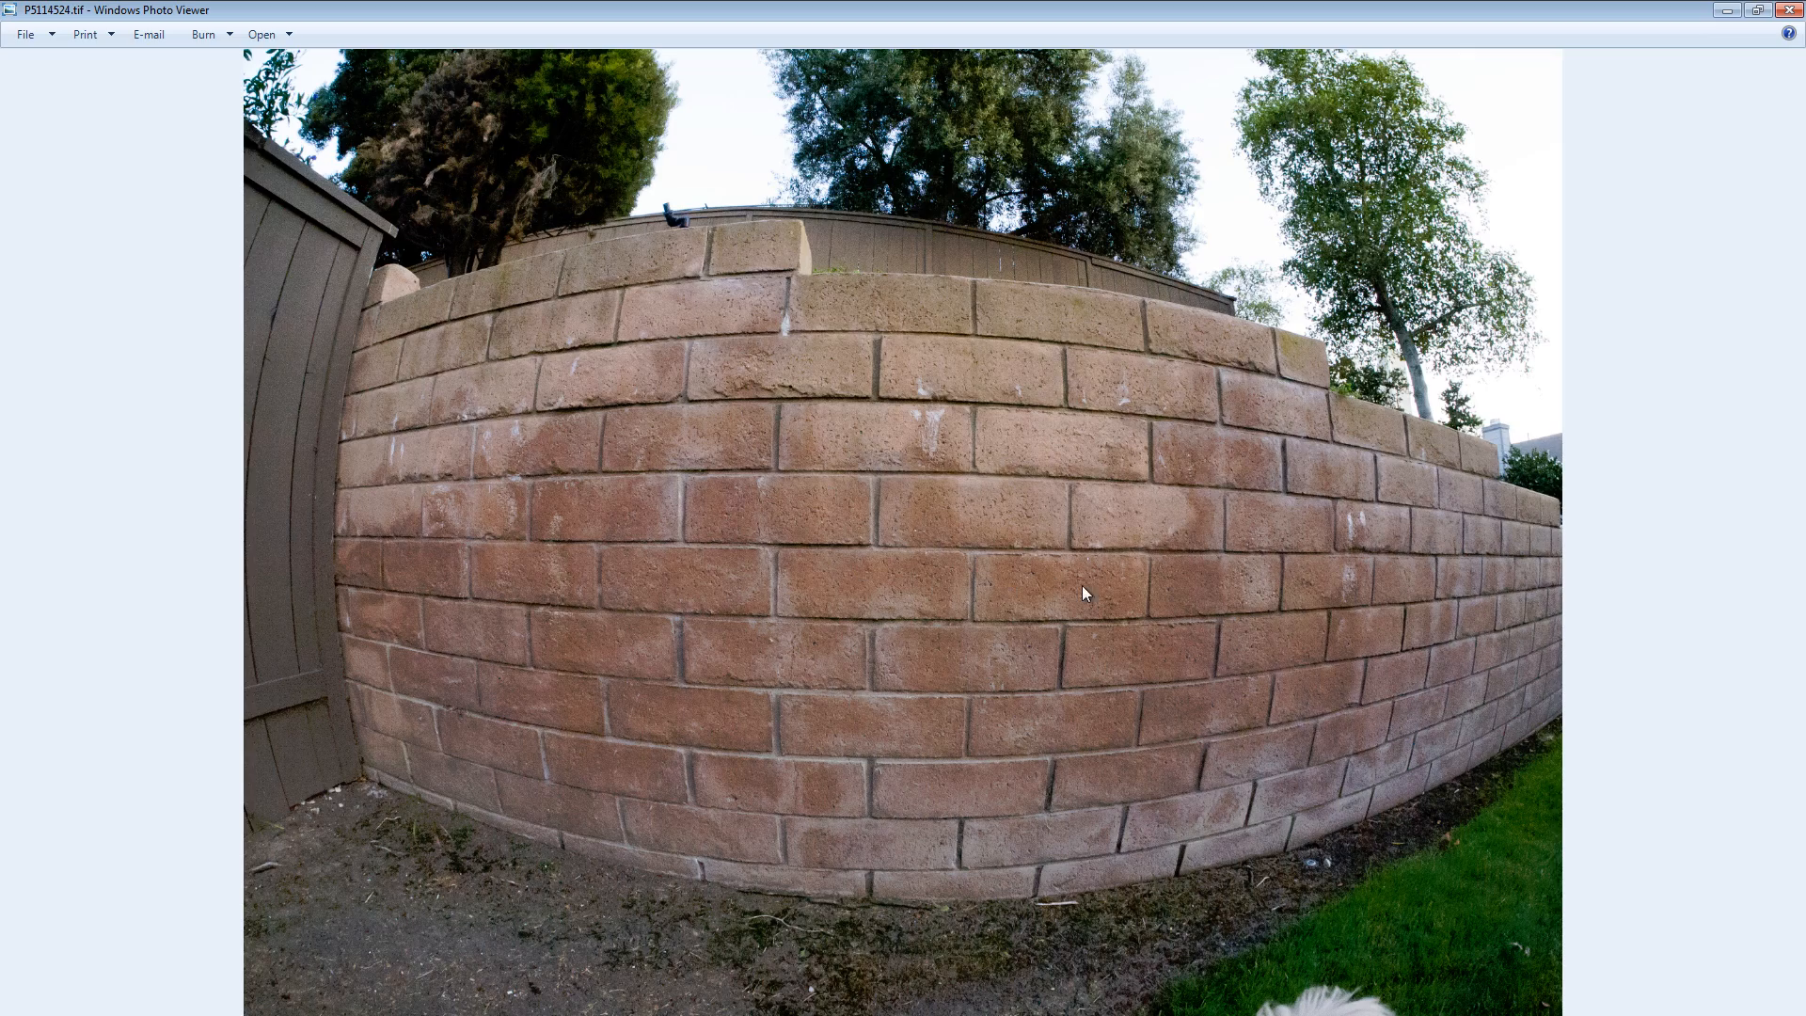
{"action": "scroll", "coordinate": [1564, 577], "scroll_direction": "up", "scroll_amount": 5}
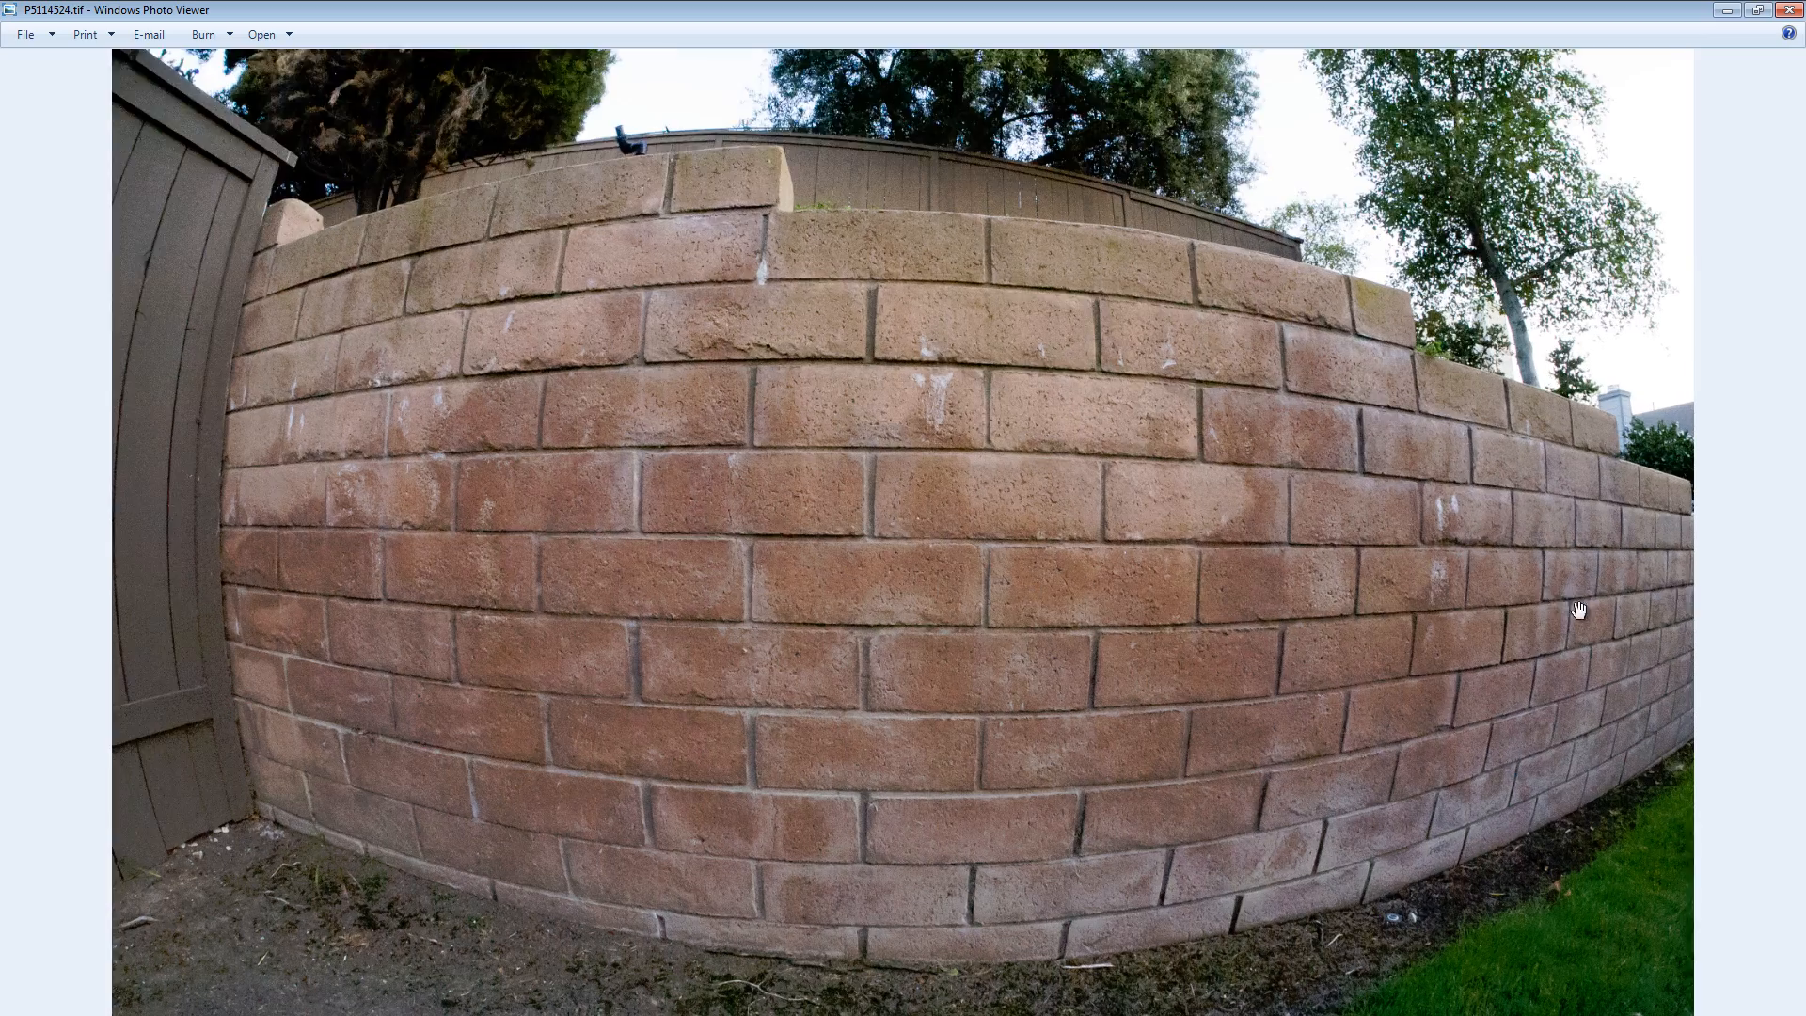
{"action": "scroll", "coordinate": [1368, 592], "scroll_direction": "down", "scroll_amount": 5}
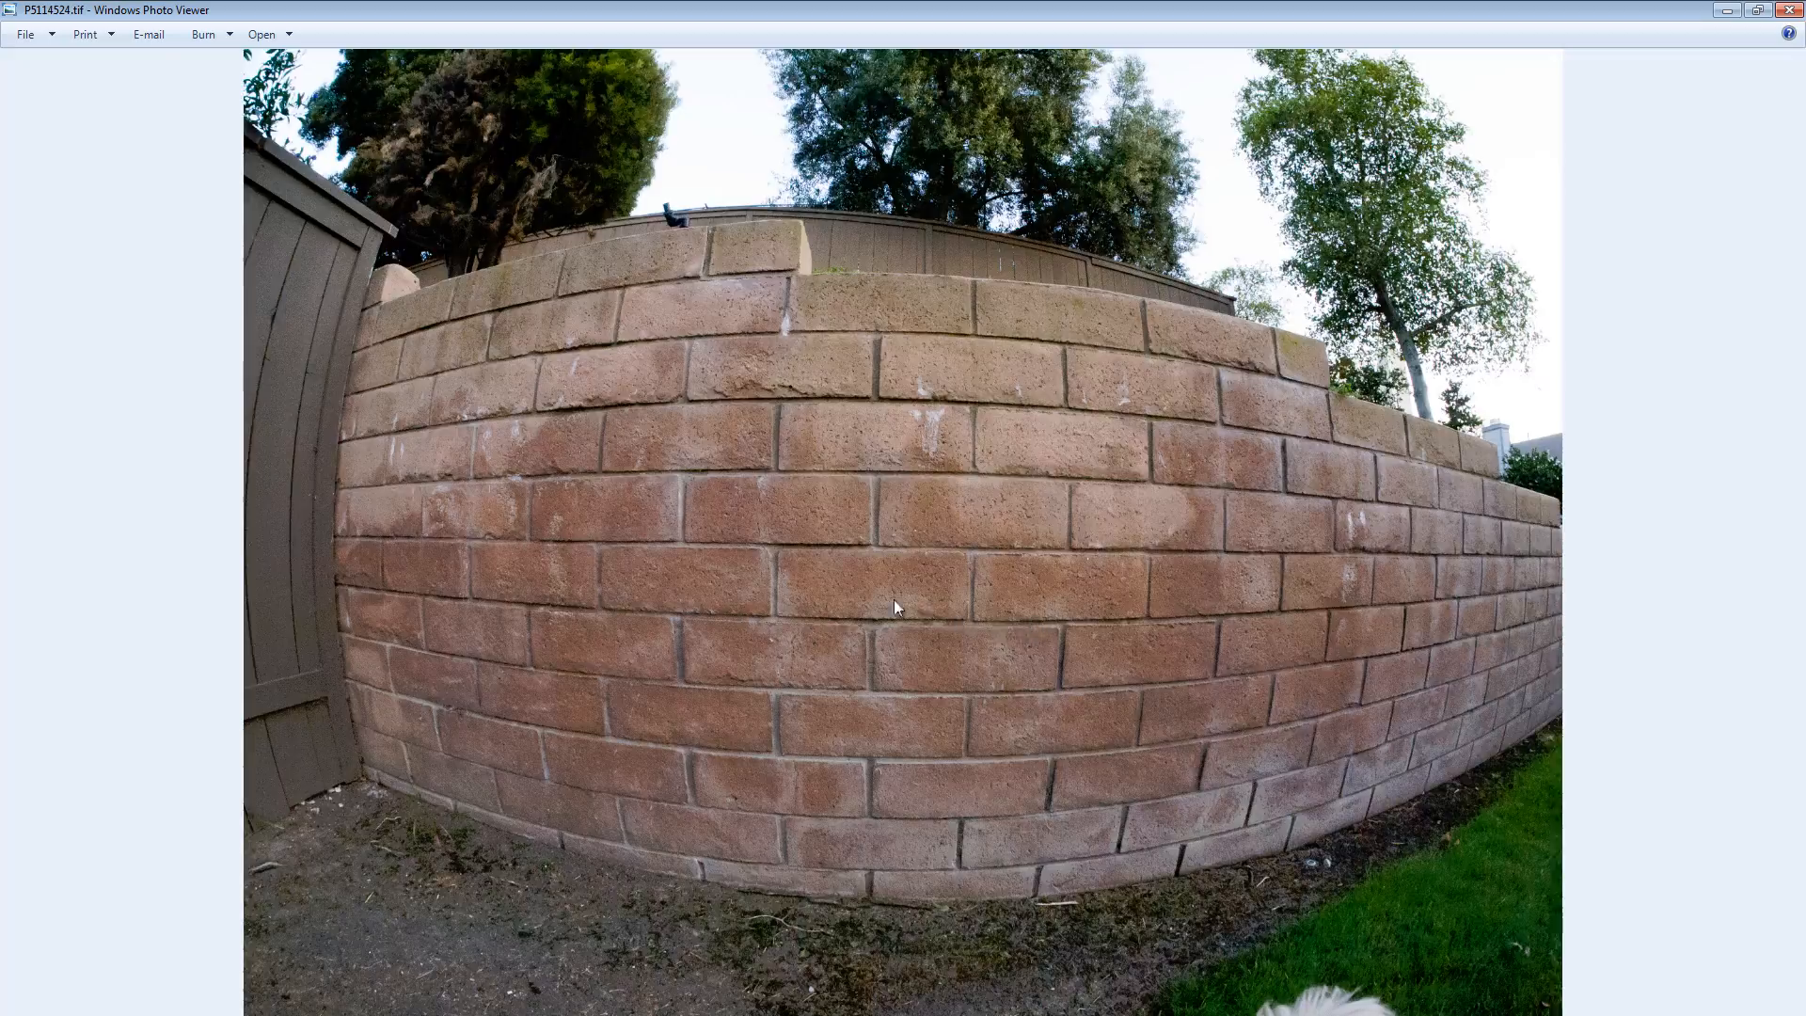
{"action": "scroll", "coordinate": [894, 602], "scroll_direction": "up", "scroll_amount": 5}
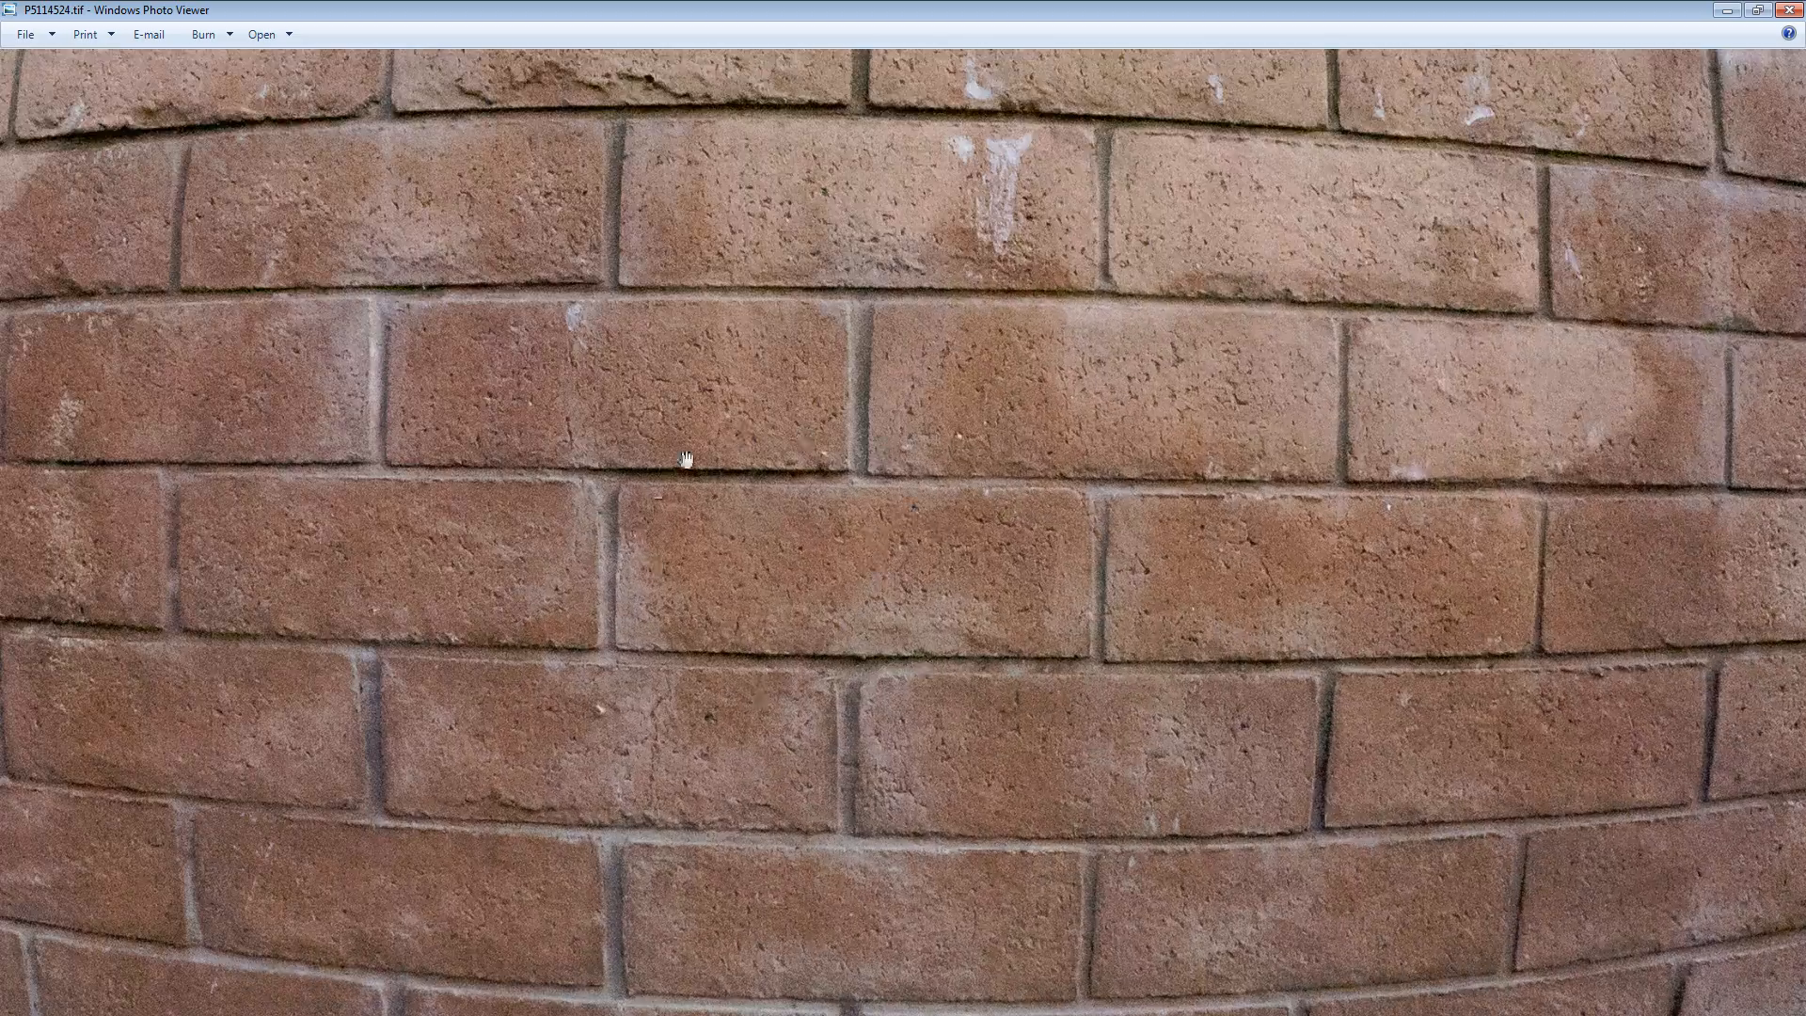
{"action": "scroll", "coordinate": [681, 686], "scroll_direction": "down", "scroll_amount": 5}
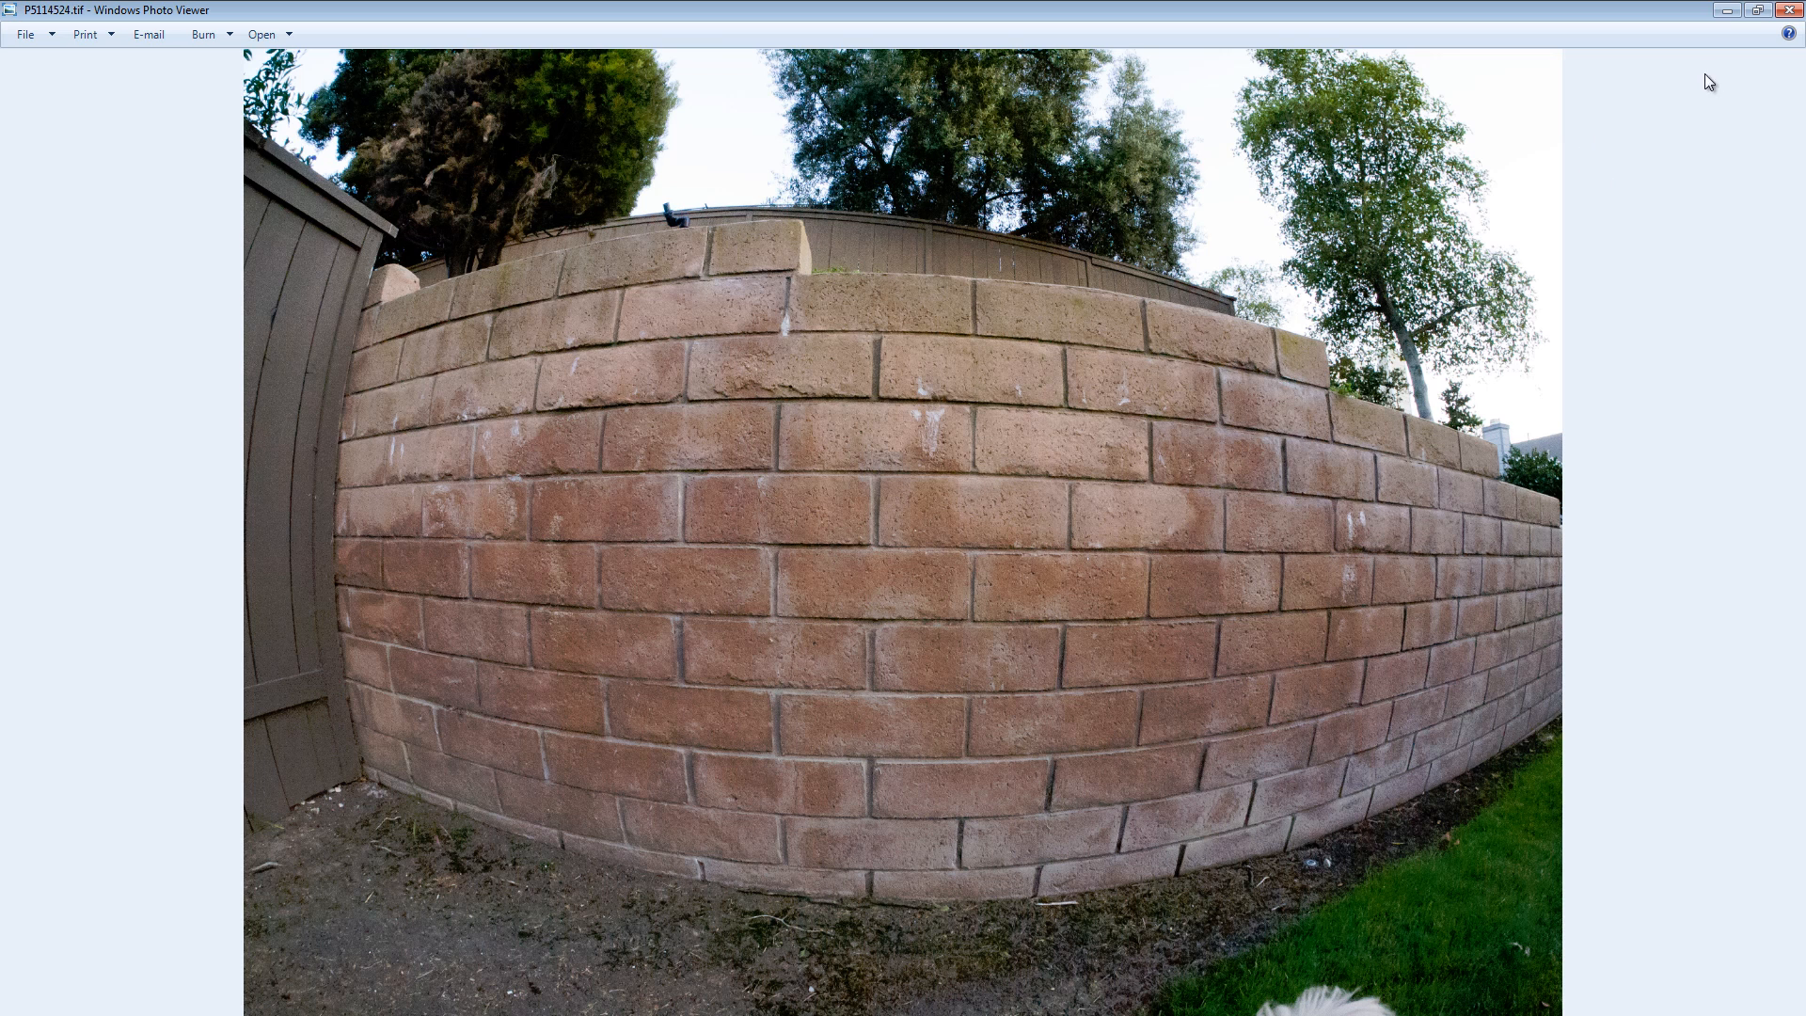
Close the fisheye photo, open P5124551.tif from the folder in Windows Photo Viewer, and inspect its brick joints up close
{"action": "left_click", "coordinate": [1789, 10]}
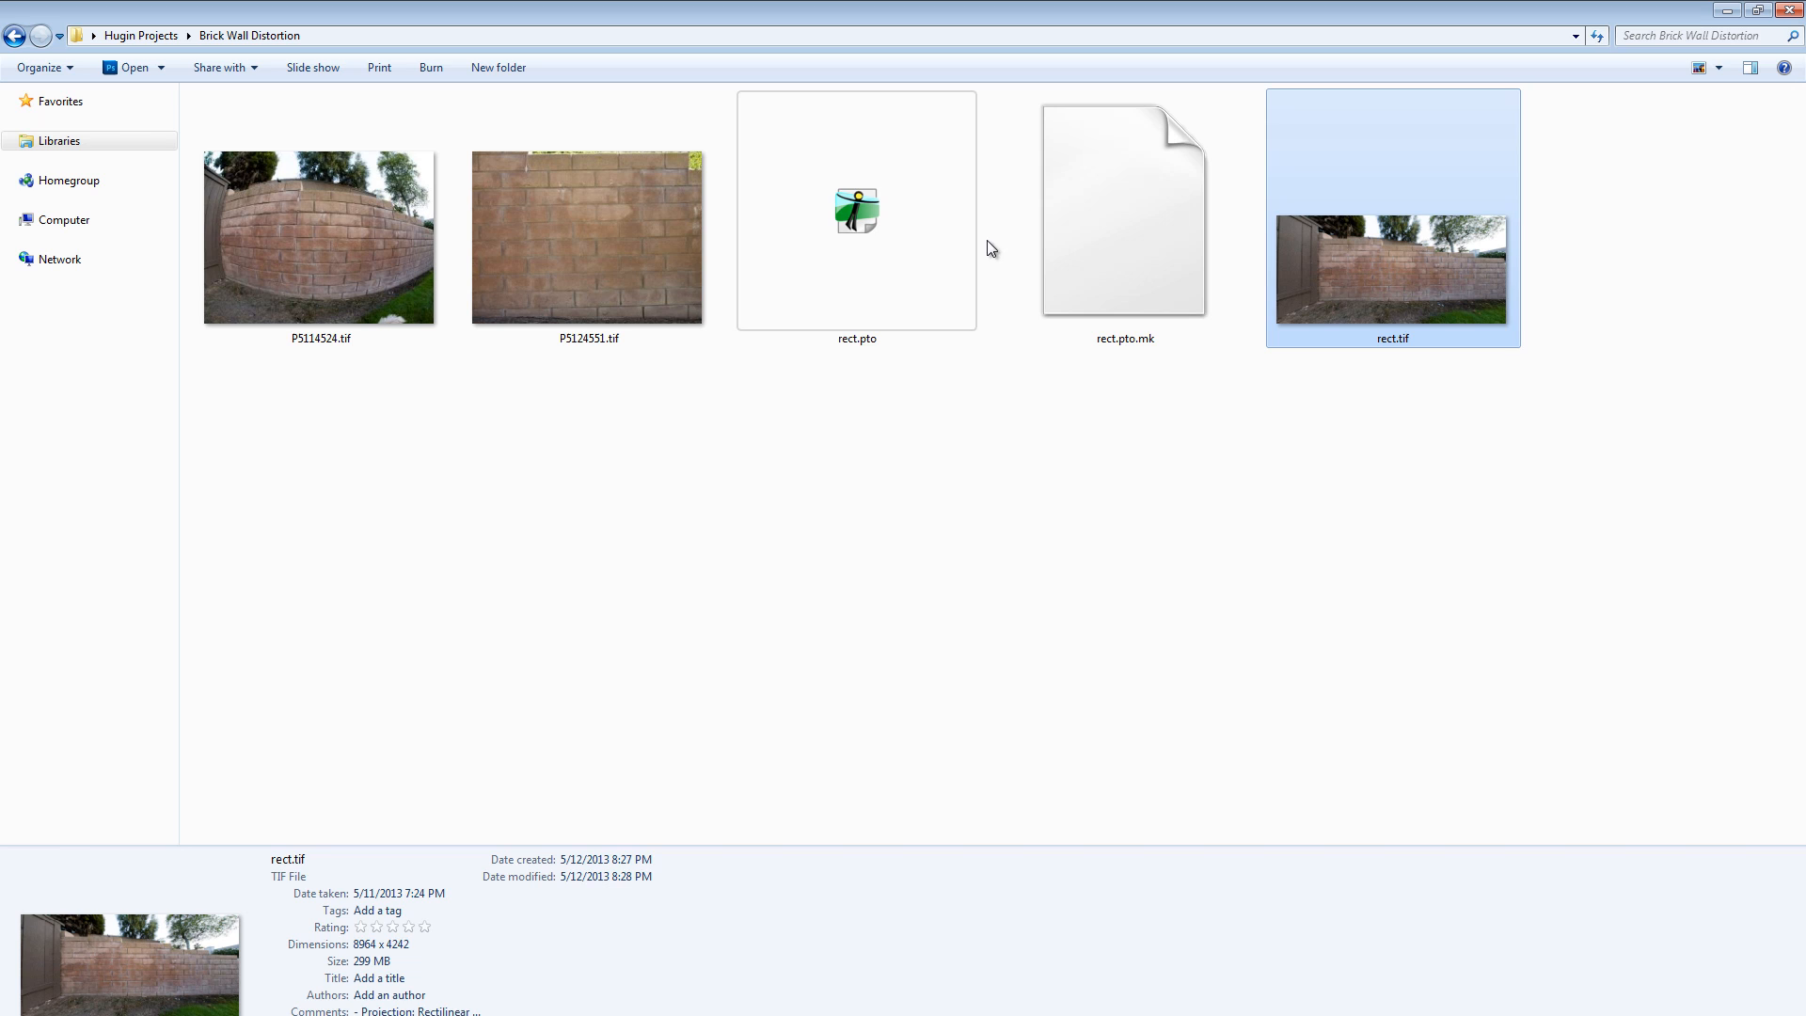
{"action": "left_click", "coordinate": [778, 543]}
{"action": "left_click", "coordinate": [529, 260]}
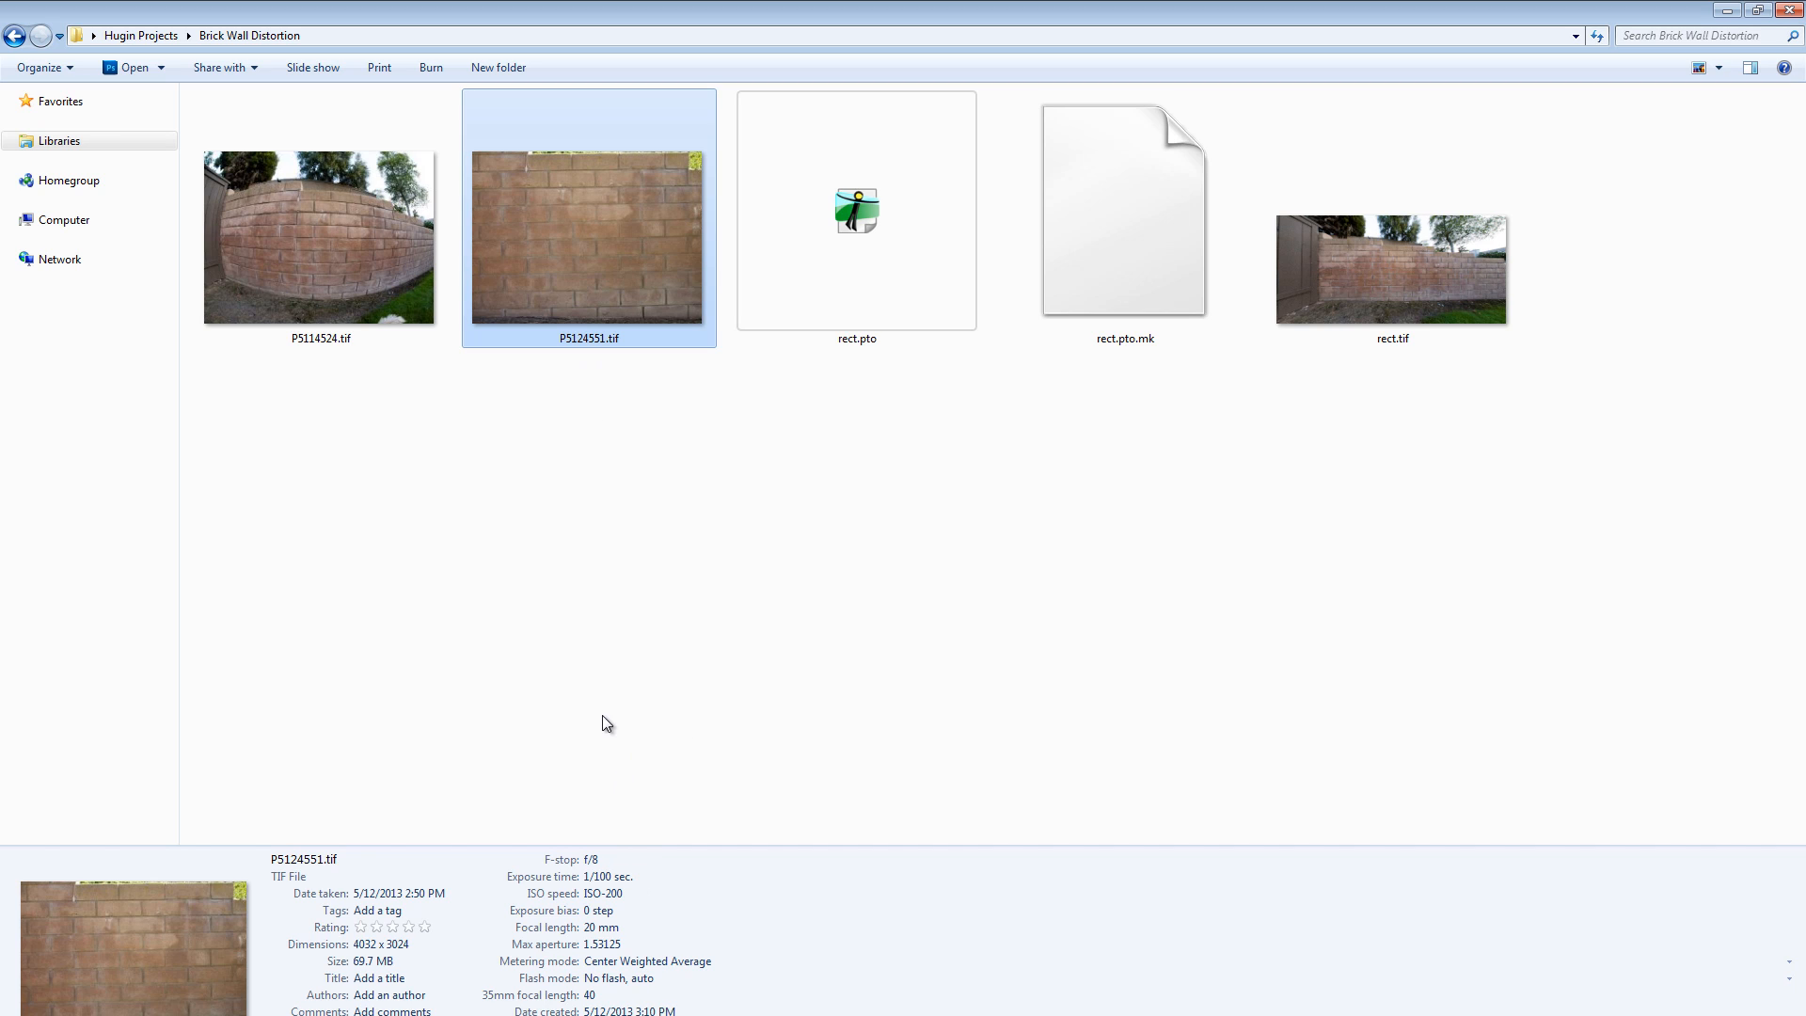
{"action": "right_click", "coordinate": [566, 246]}
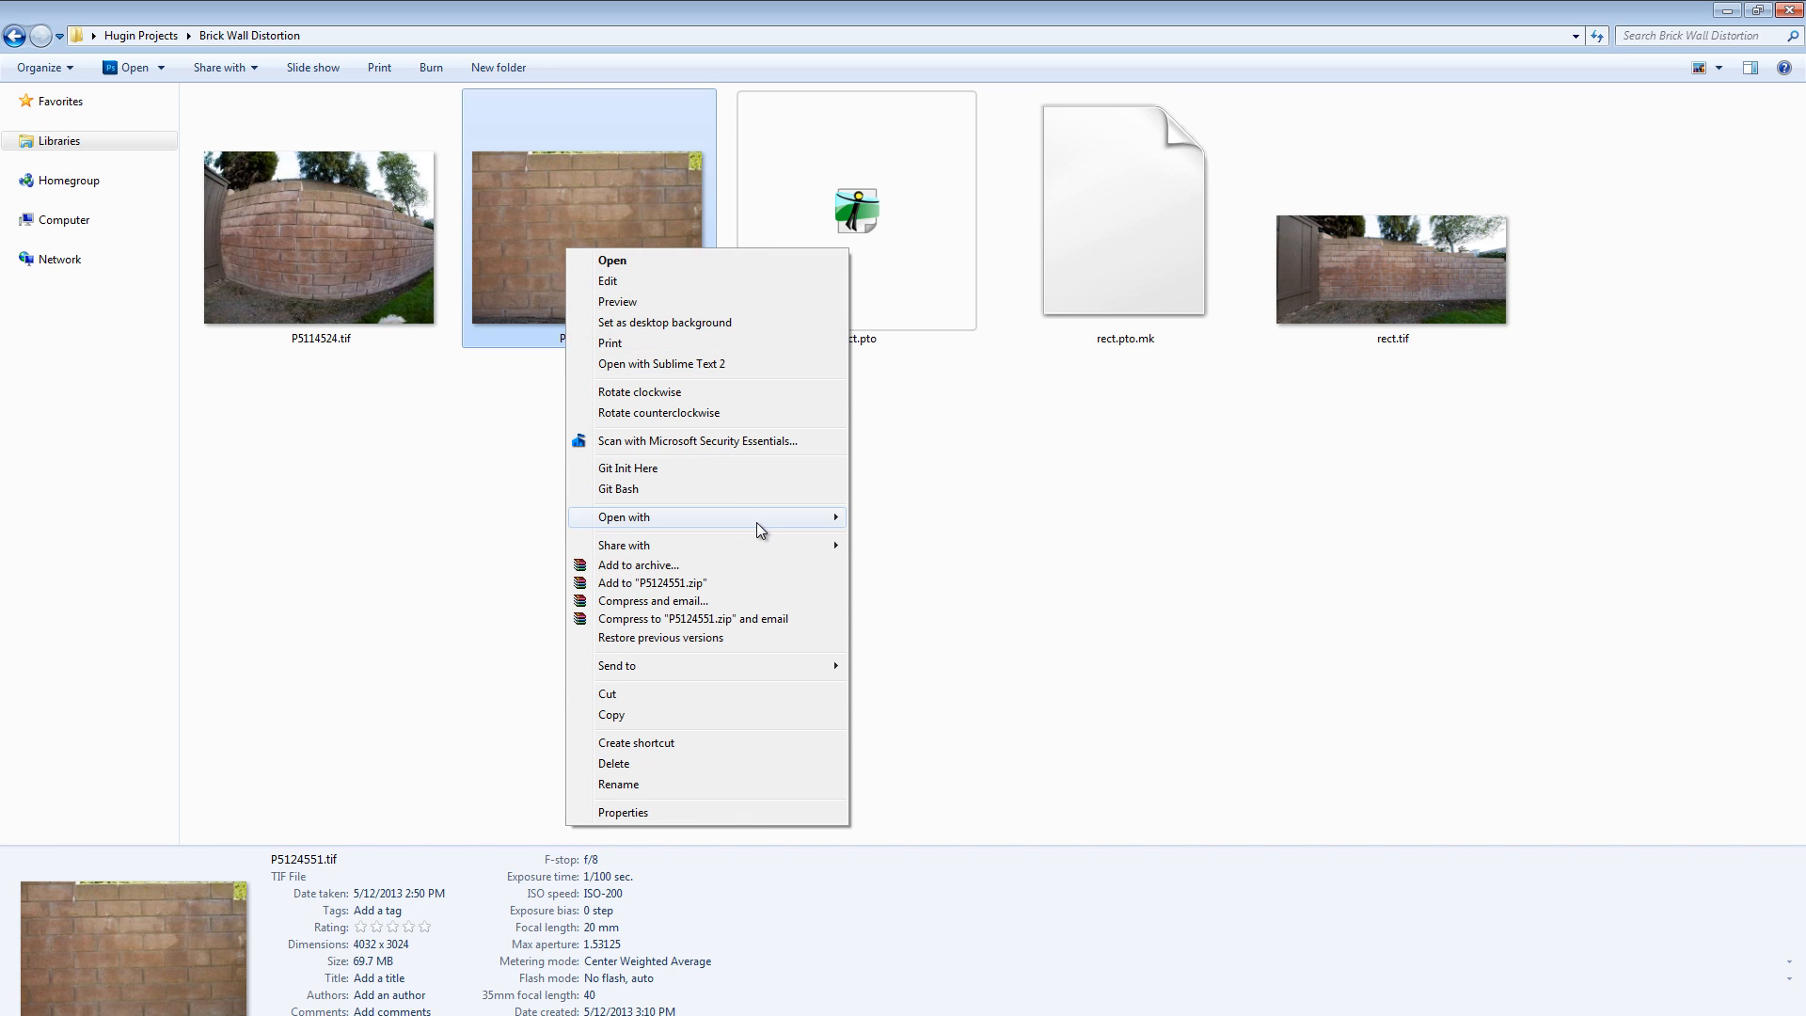
{"action": "mouse_move", "coordinate": [812, 519]}
{"action": "left_click", "coordinate": [934, 600]}
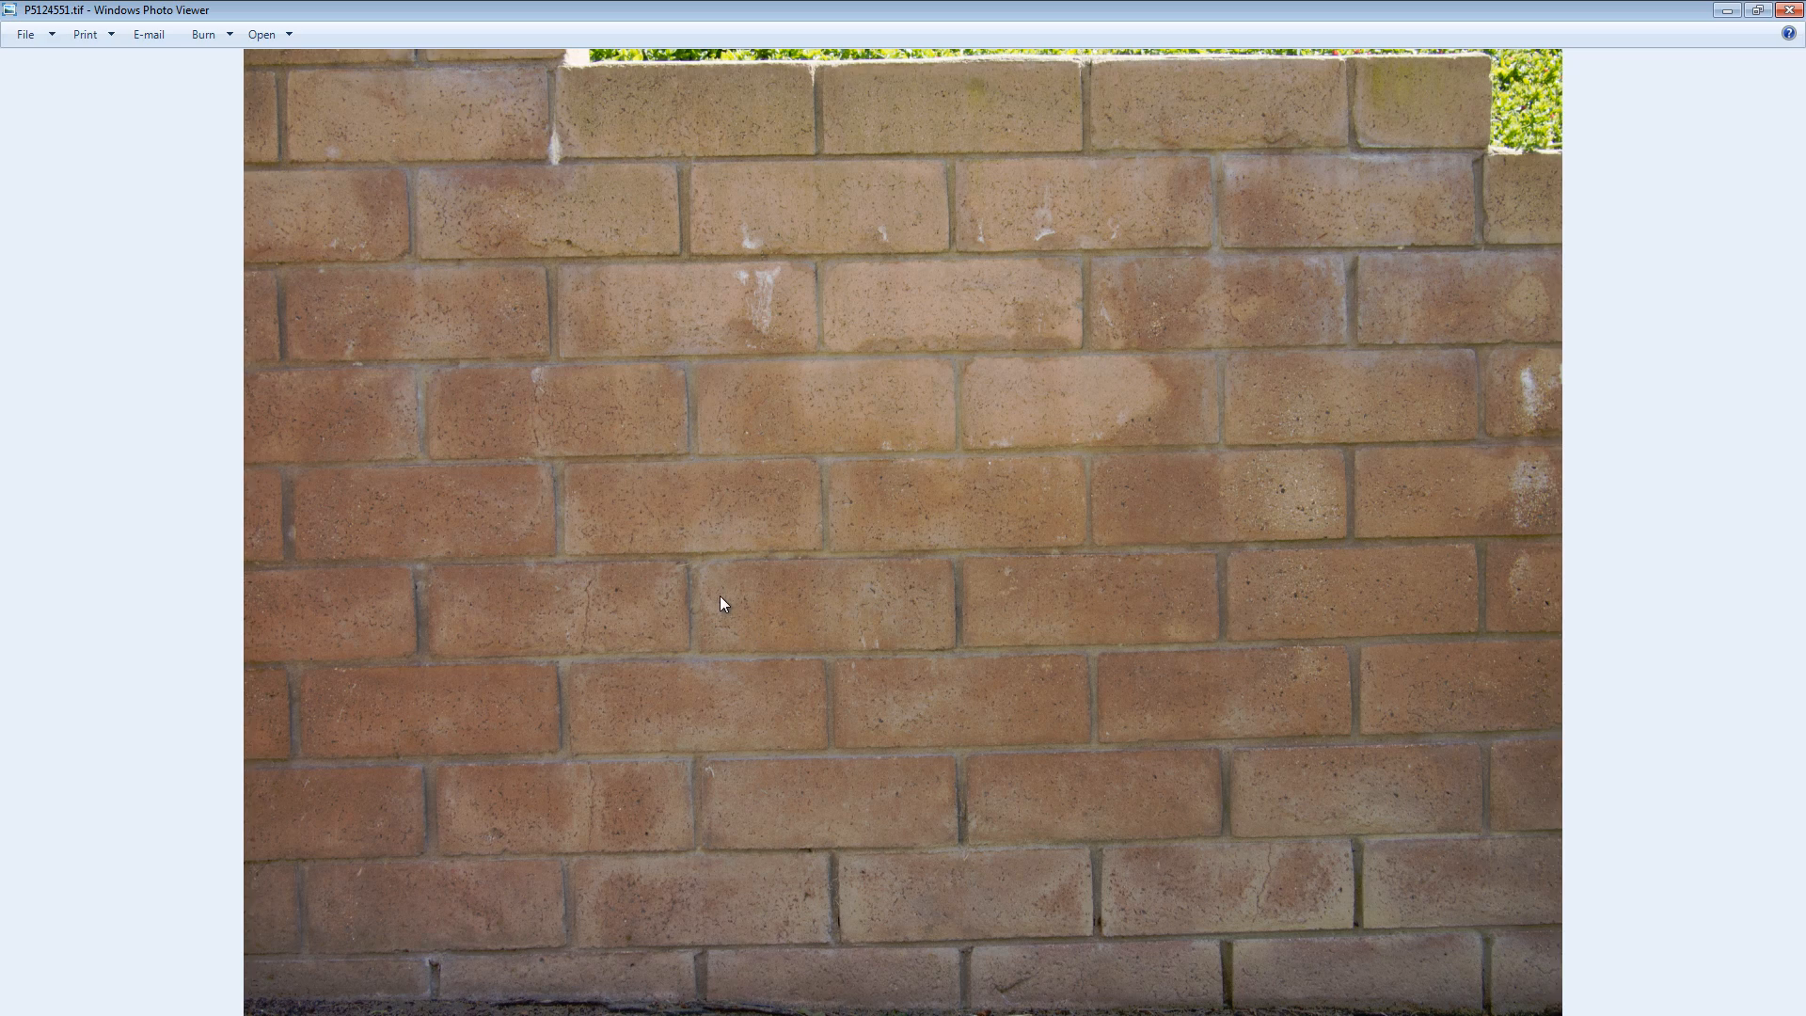
{"action": "scroll", "coordinate": [895, 572], "scroll_direction": "up", "scroll_amount": 5}
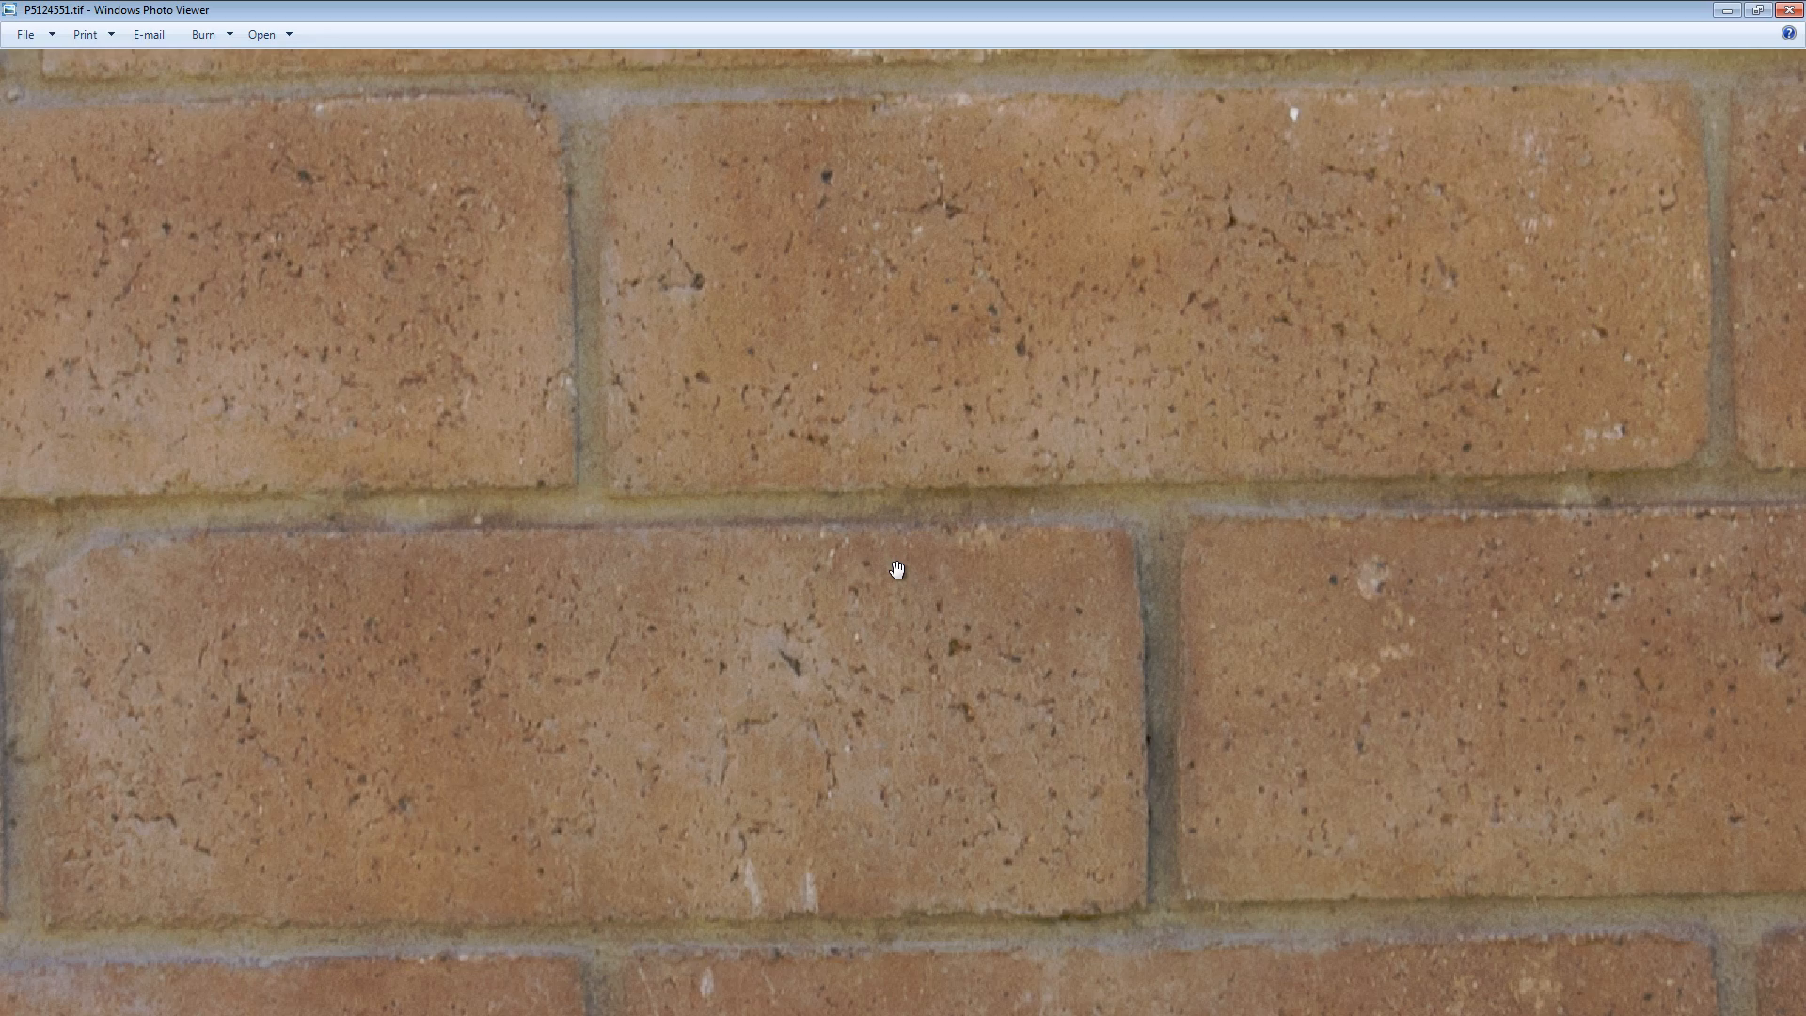
{"action": "scroll", "coordinate": [897, 571], "scroll_direction": "down", "scroll_amount": 1}
{"action": "scroll", "coordinate": [897, 568], "scroll_direction": "down", "scroll_amount": 3}
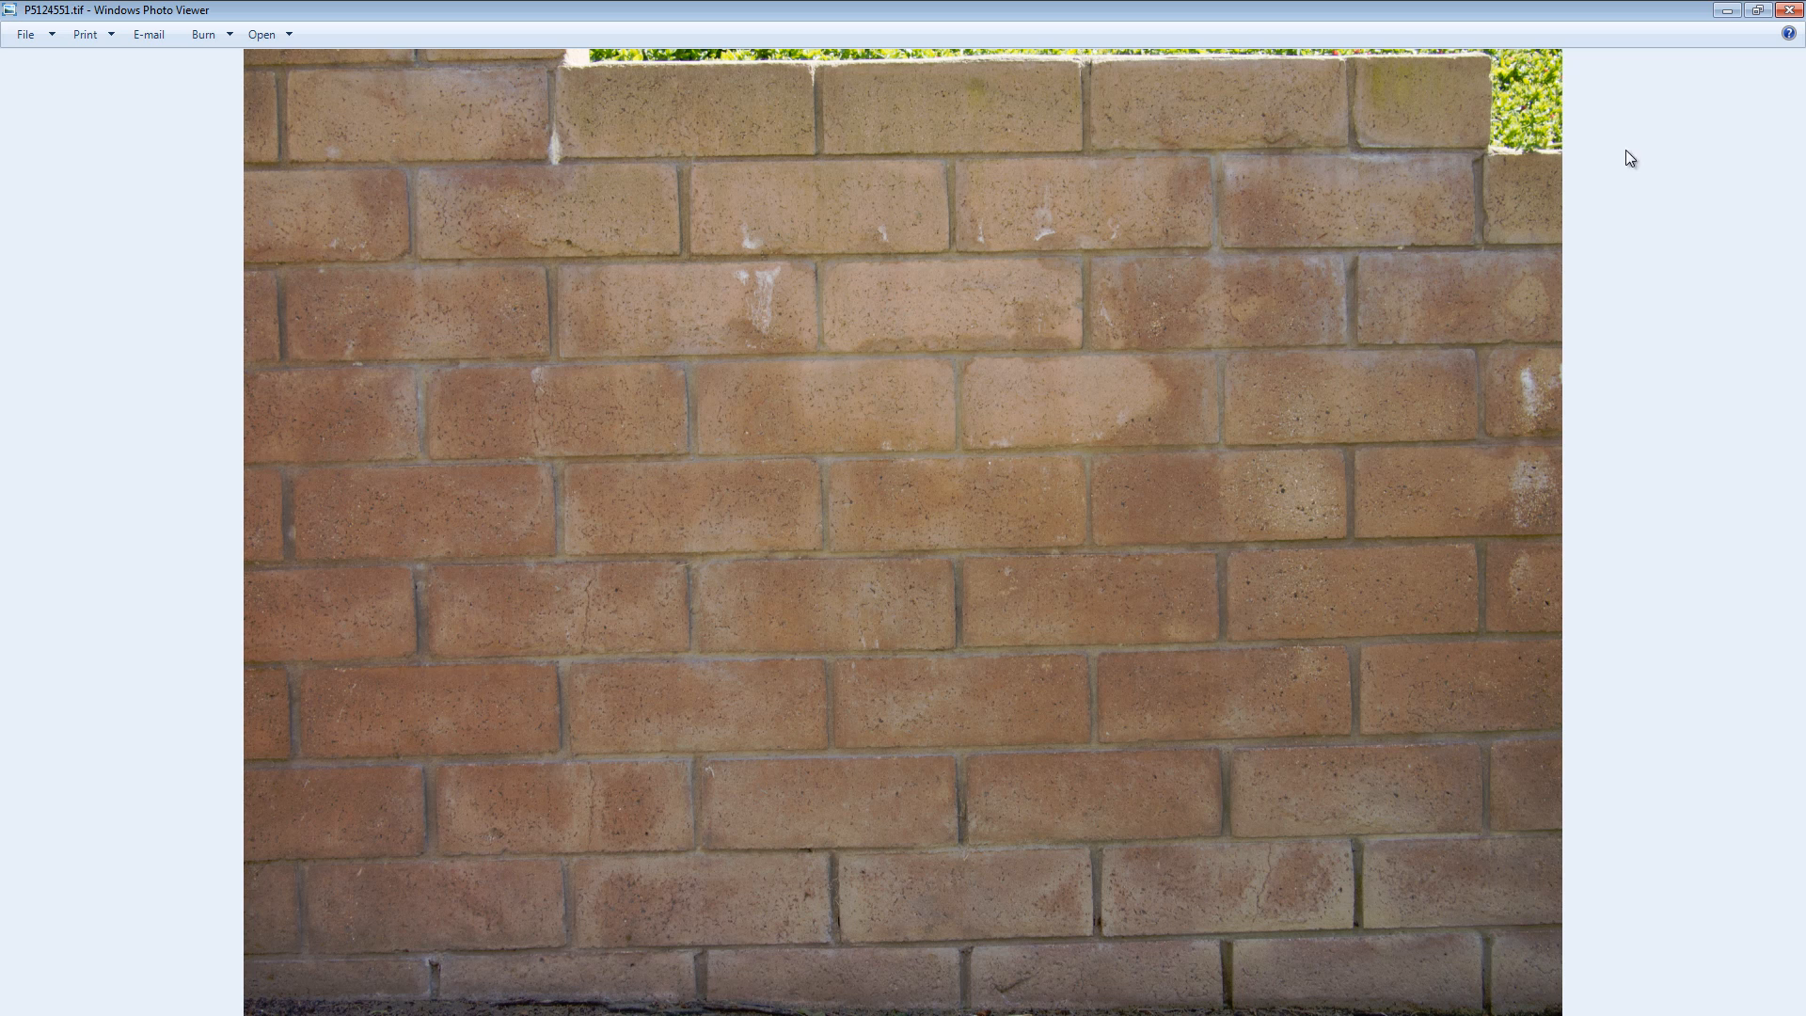
Close P5124551.tif and check the details of rect.tif in the Brick Wall Distortion folder
{"action": "left_click", "coordinate": [1788, 11]}
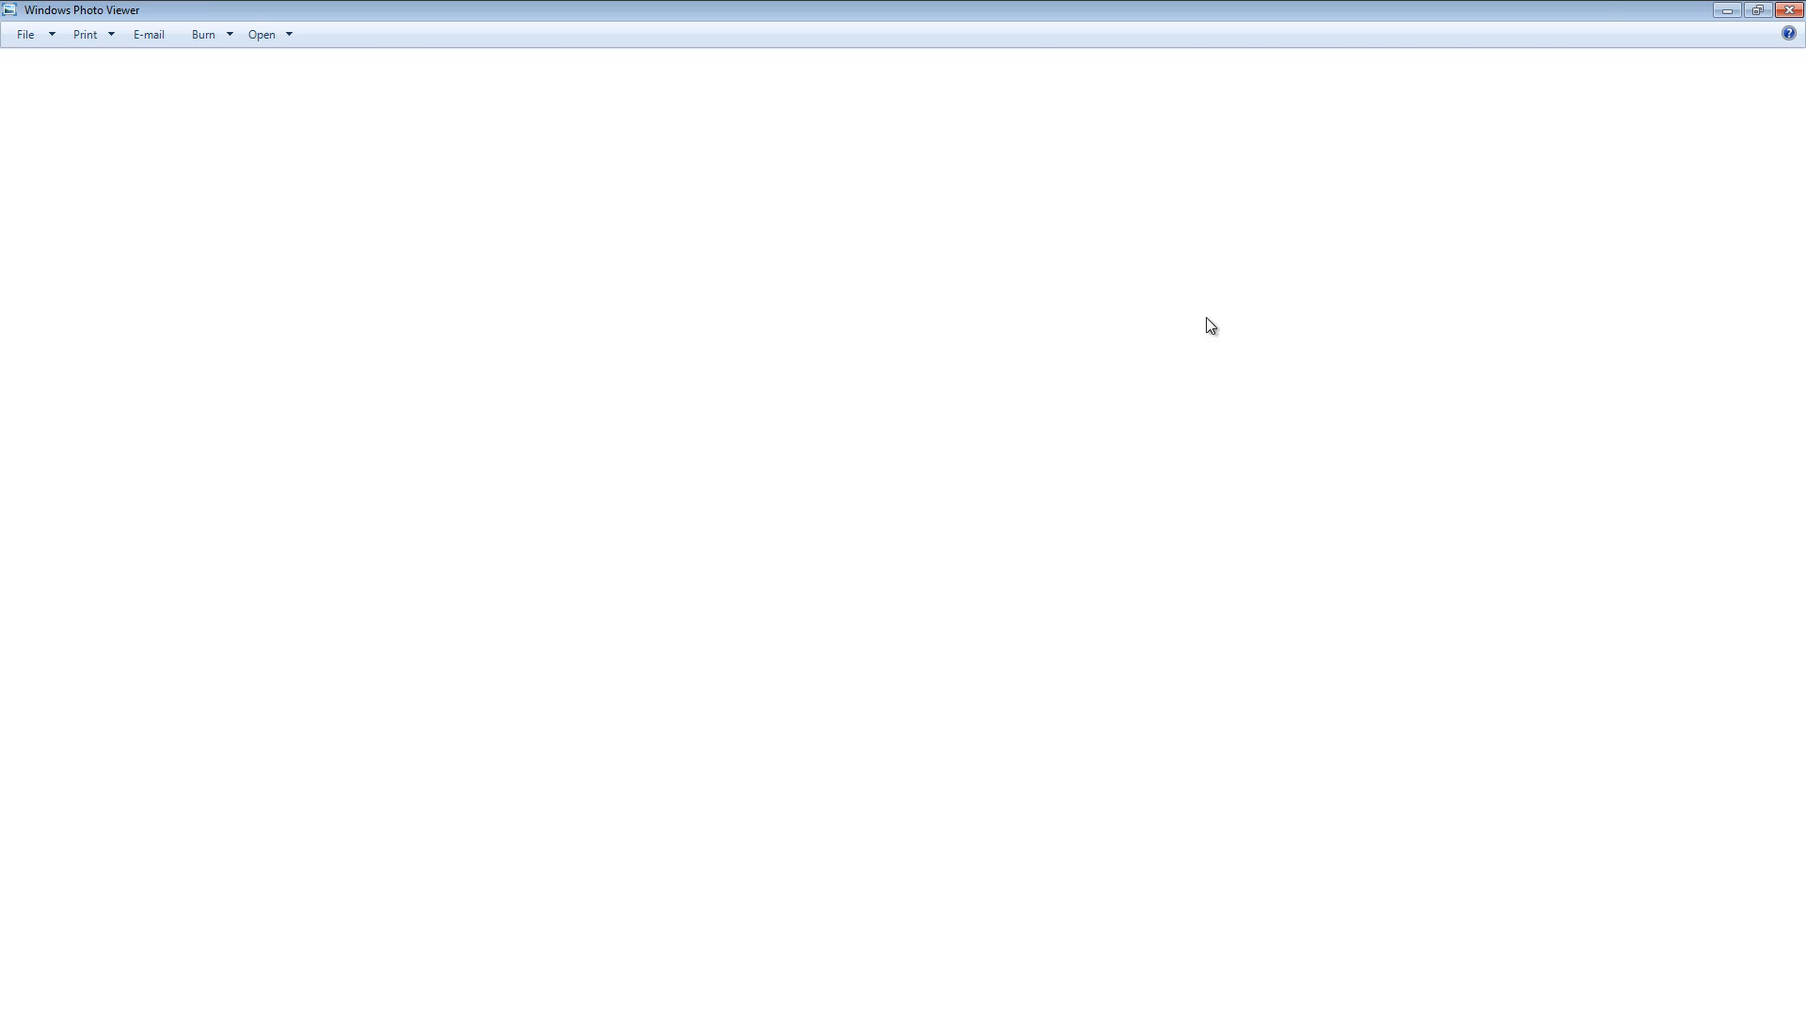
{"action": "left_click", "coordinate": [780, 538]}
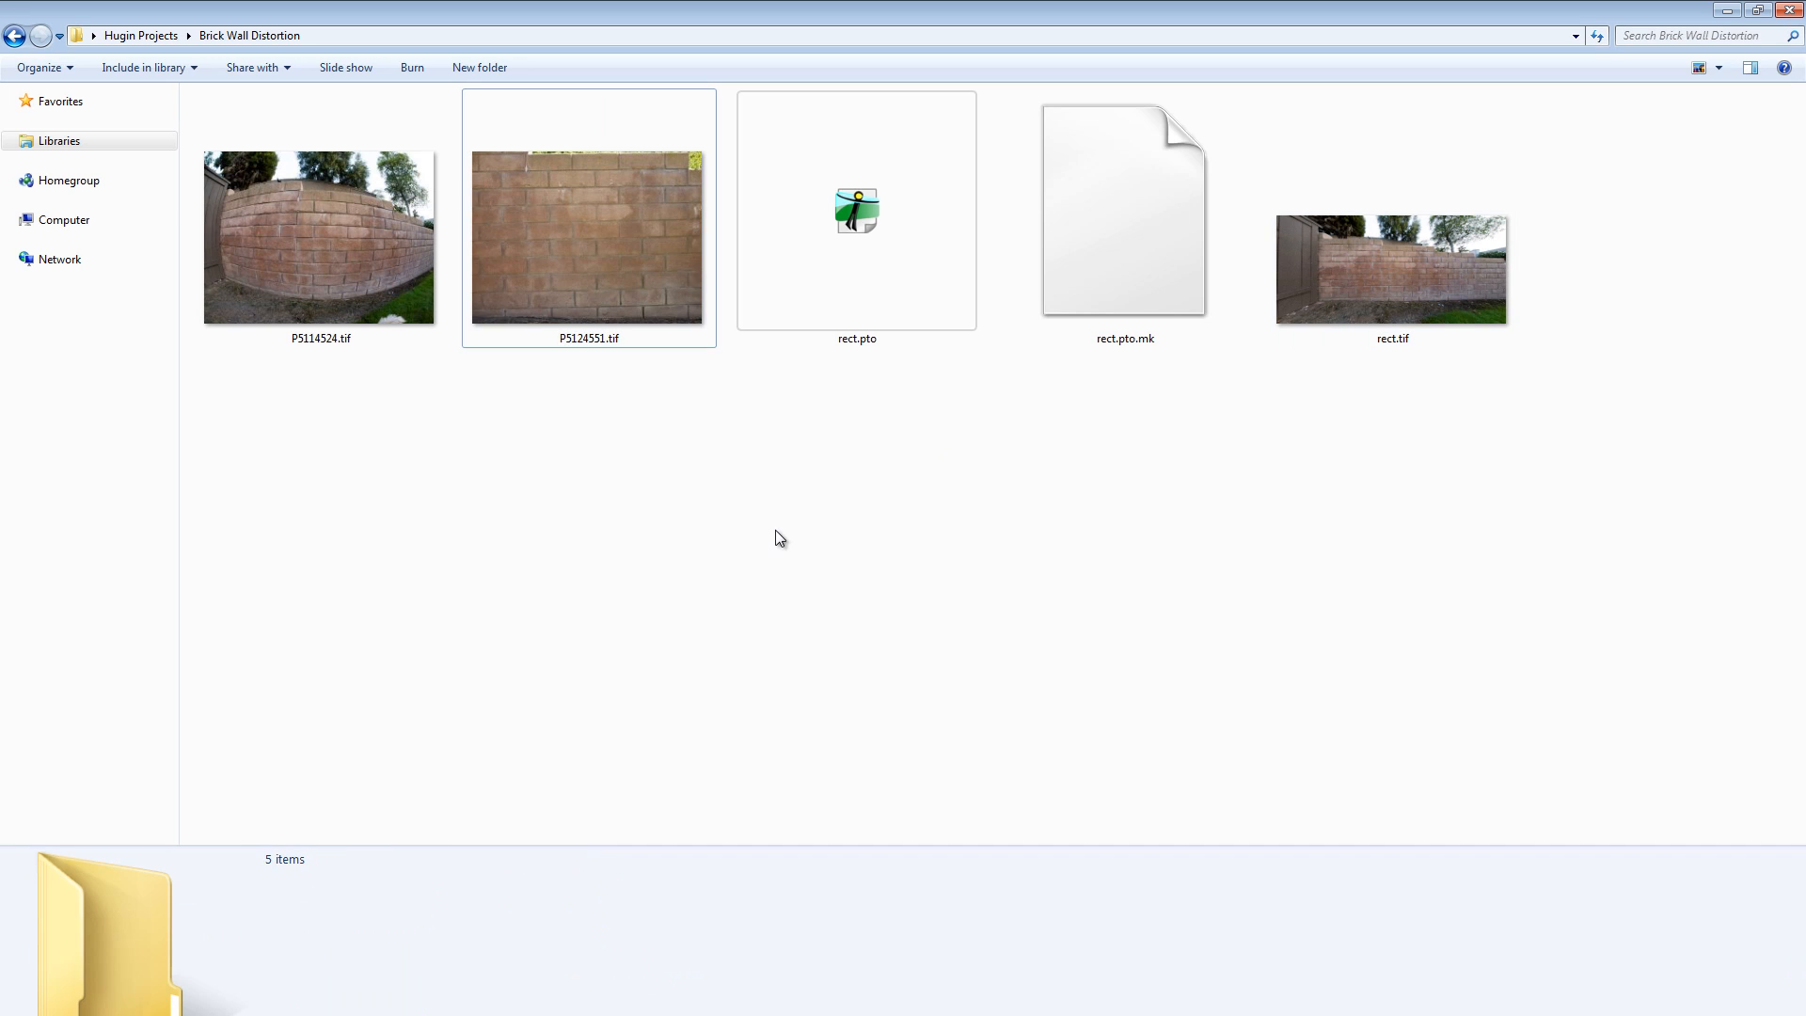
{"action": "left_click", "coordinate": [1302, 265]}
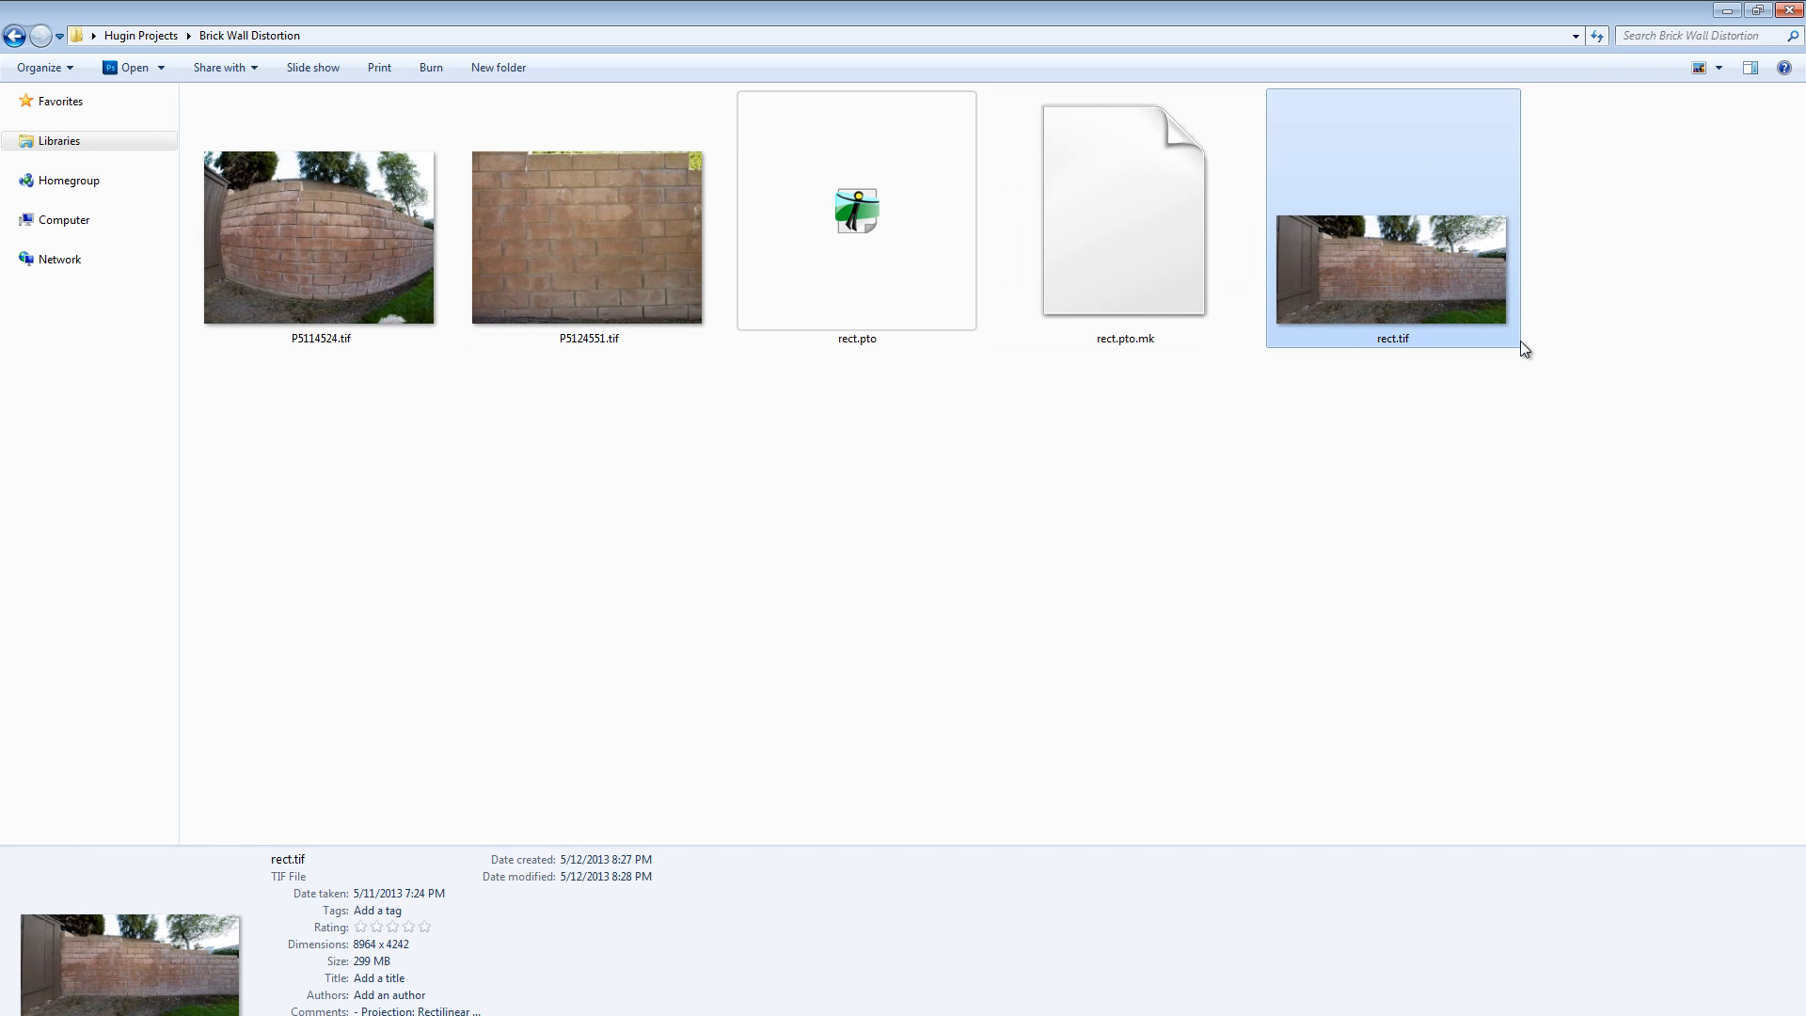
{"action": "left_click", "coordinate": [1258, 475]}
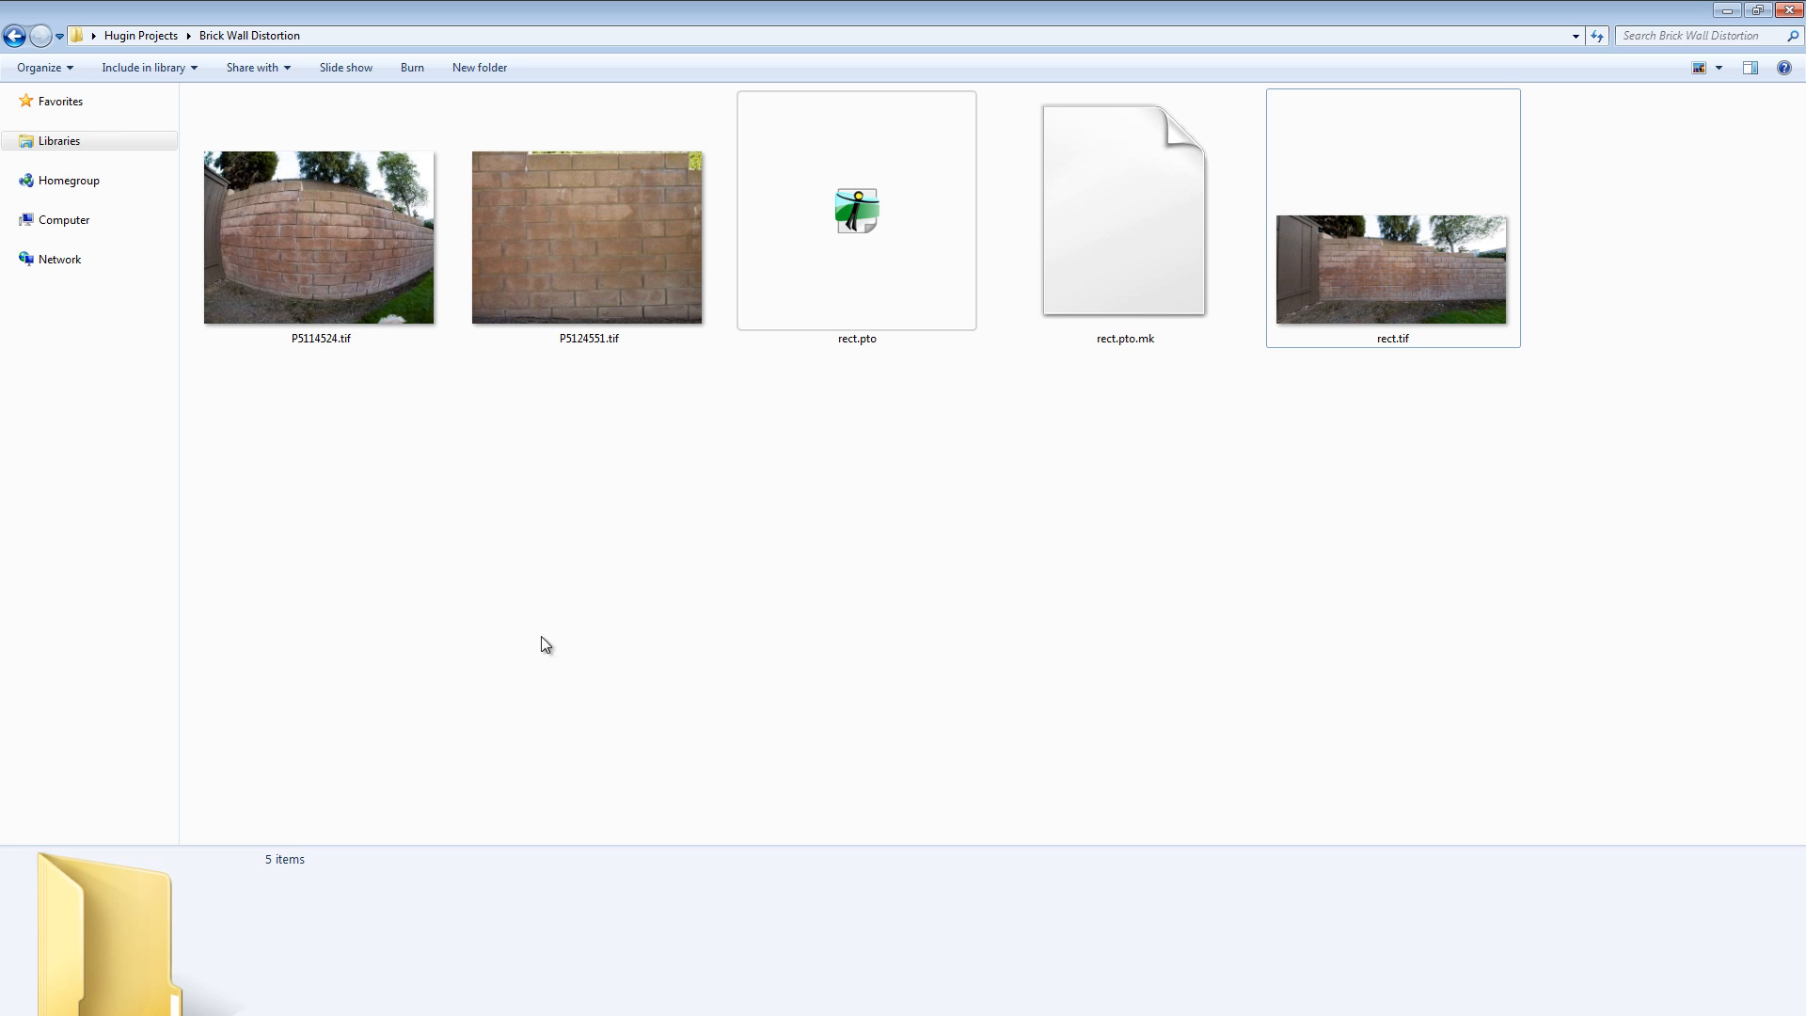
Switch to Hugin, save the rect.pto project and start a new empty project
{"action": "key", "text": "alt+Tab"}
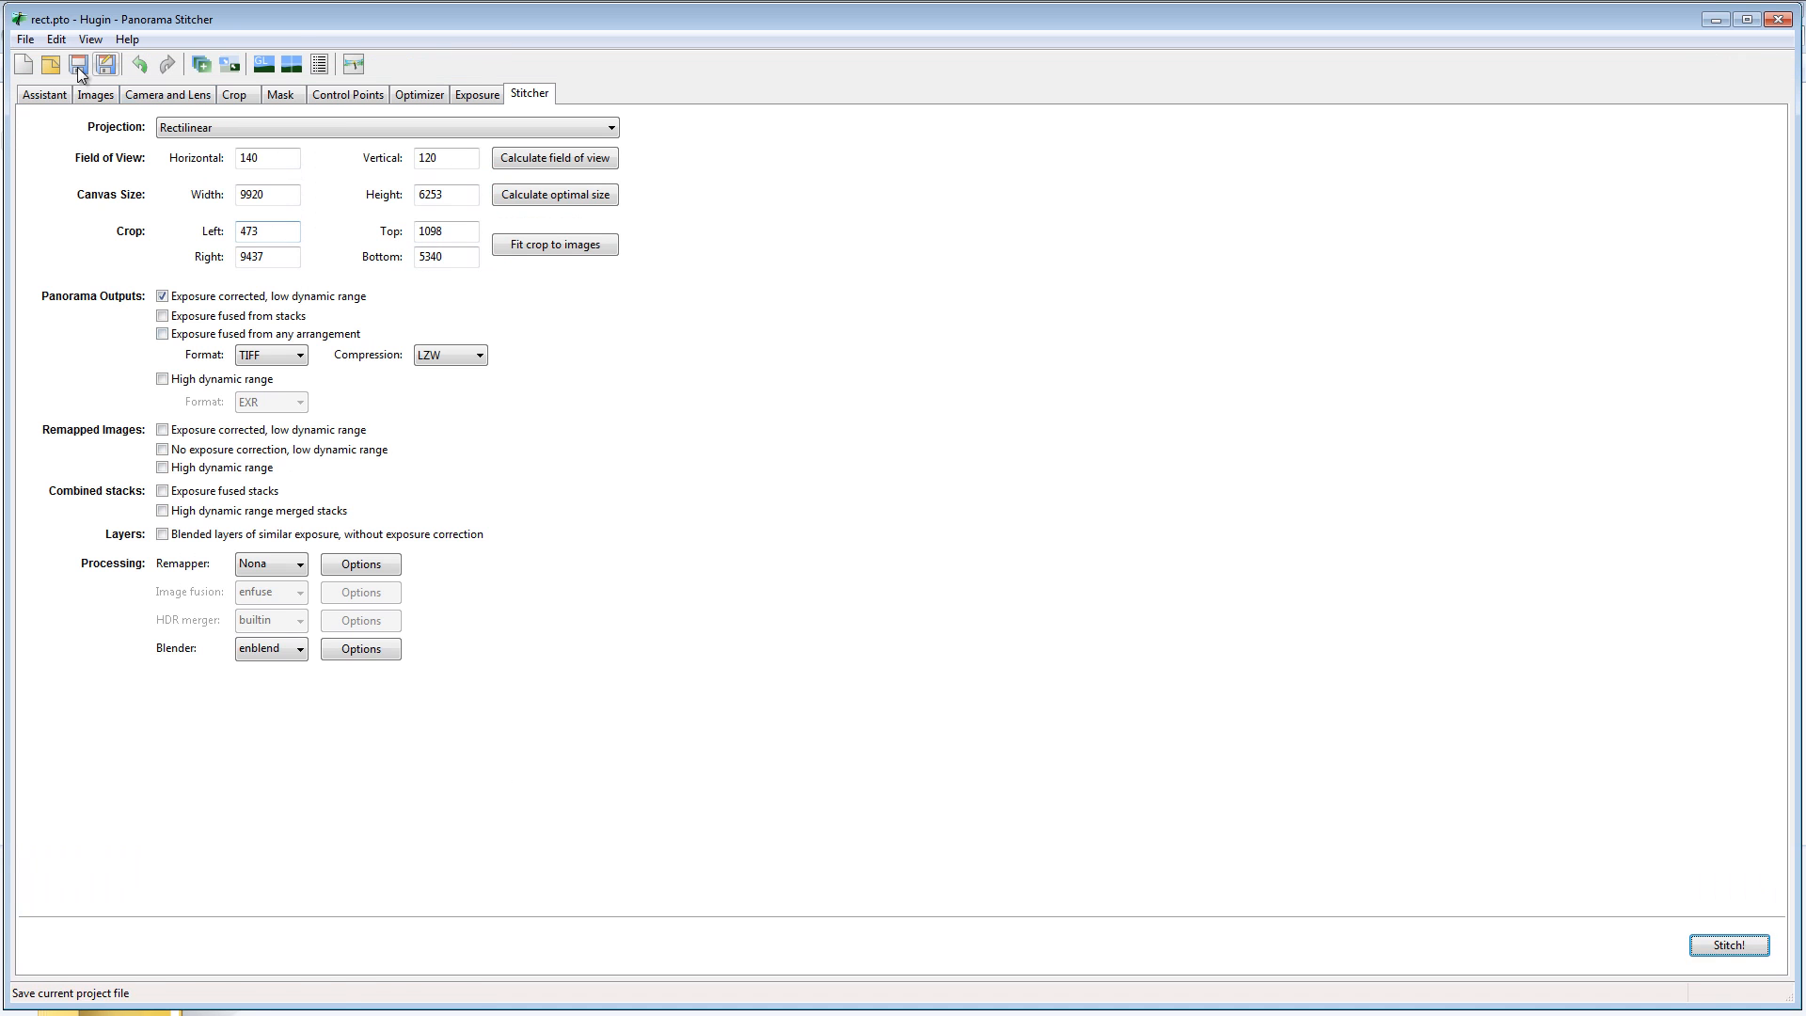
{"action": "left_click", "coordinate": [77, 66]}
{"action": "left_click", "coordinate": [32, 96]}
{"action": "left_click", "coordinate": [24, 64]}
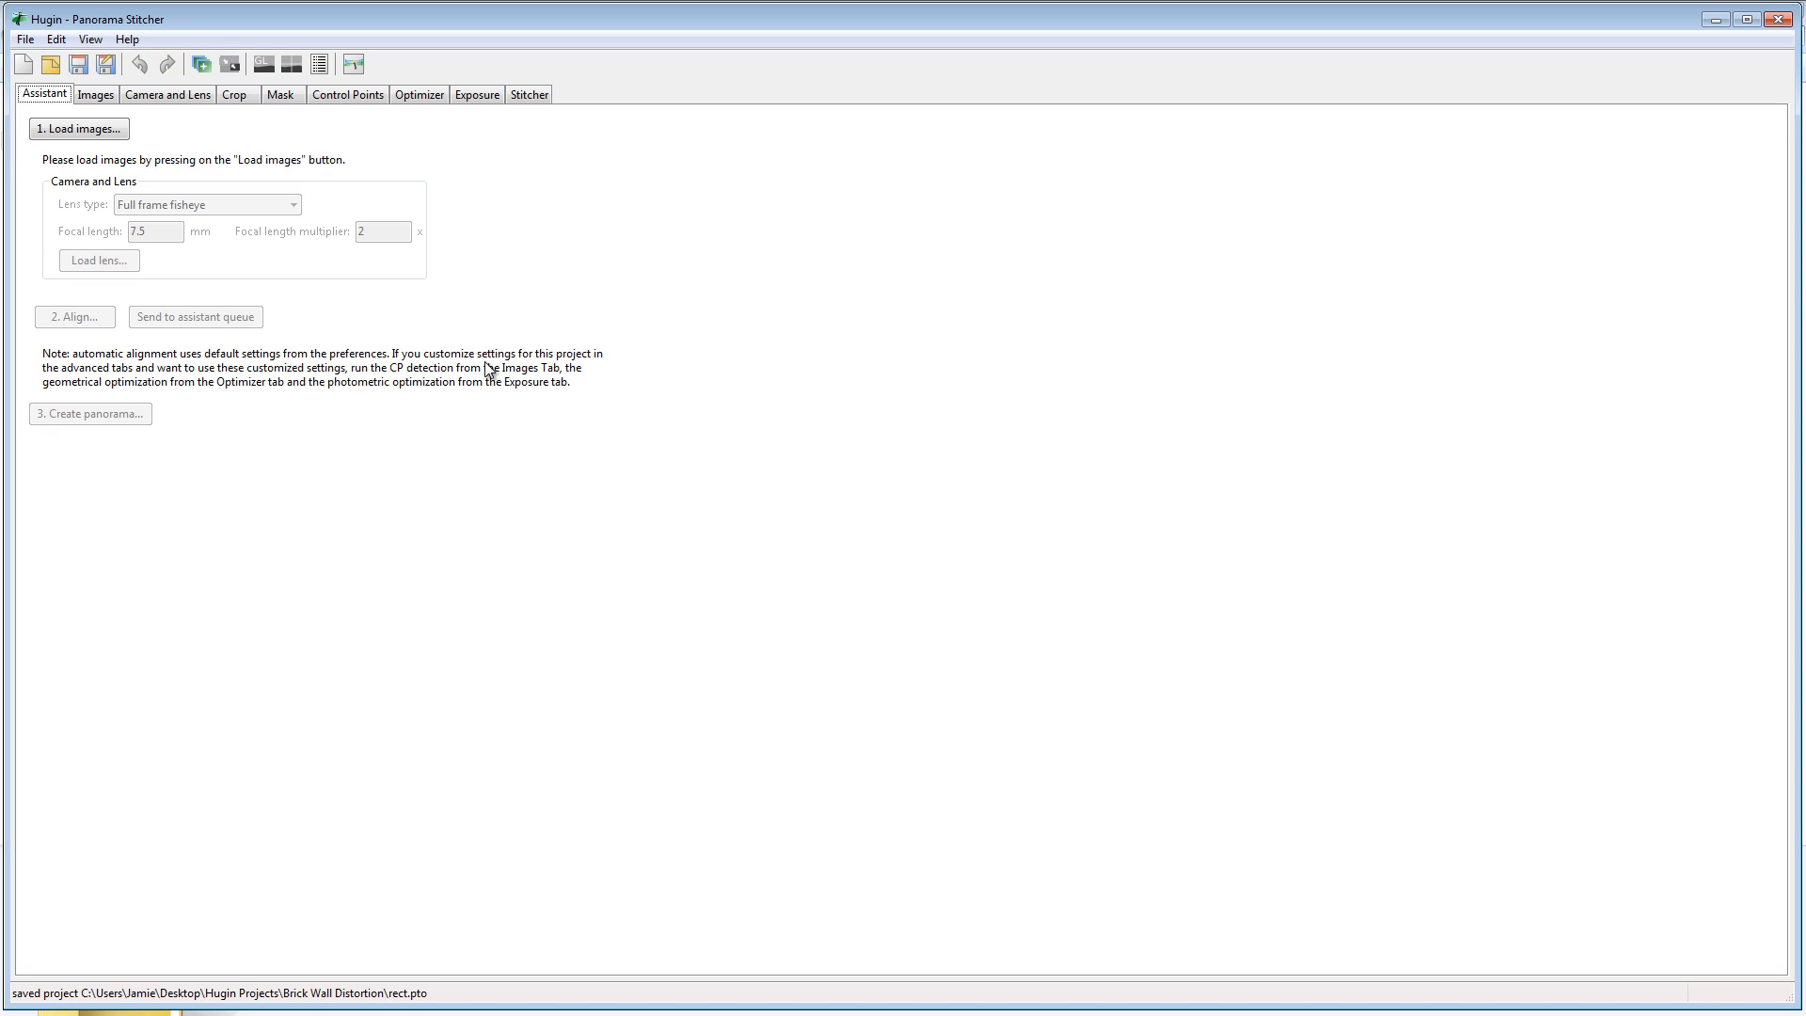
Load P5124551.tif from the Brick Wall Distortion folder into the new project
{"action": "left_click", "coordinate": [107, 137]}
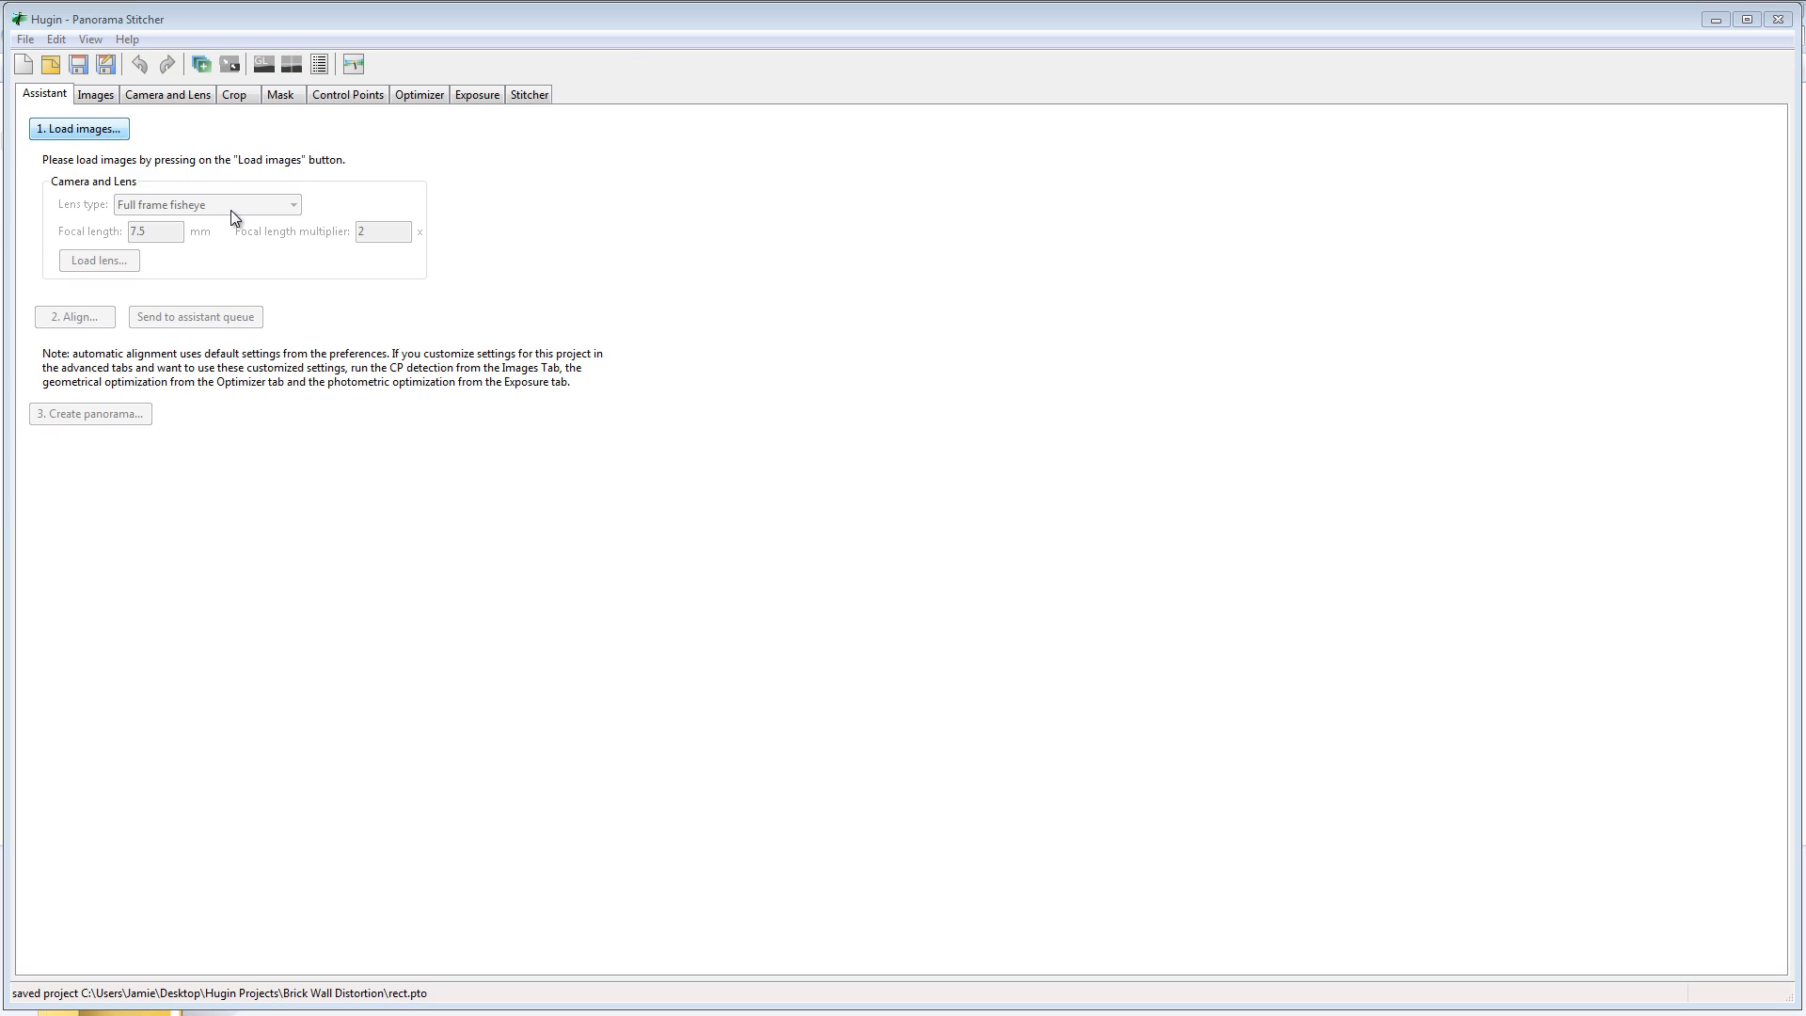
{"action": "left_click_drag", "start_coordinate": [569, 92], "coordinate": [847, 101]}
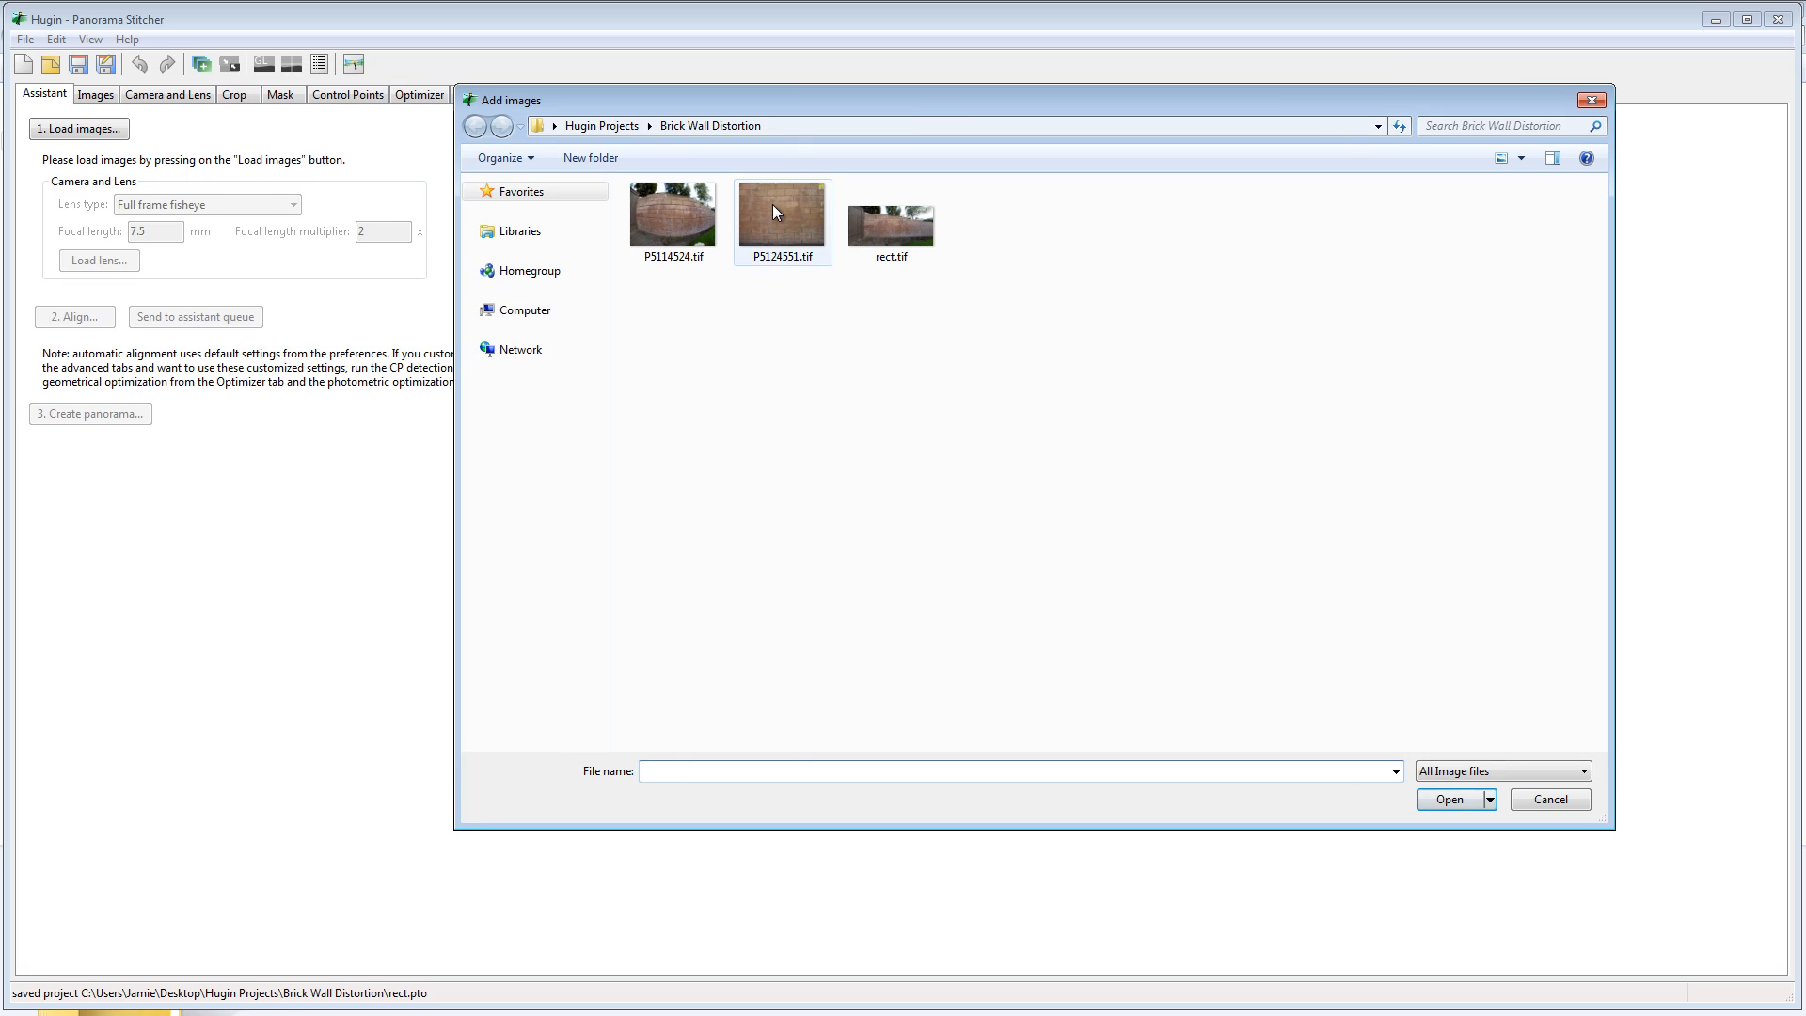
{"action": "left_click", "coordinate": [772, 207]}
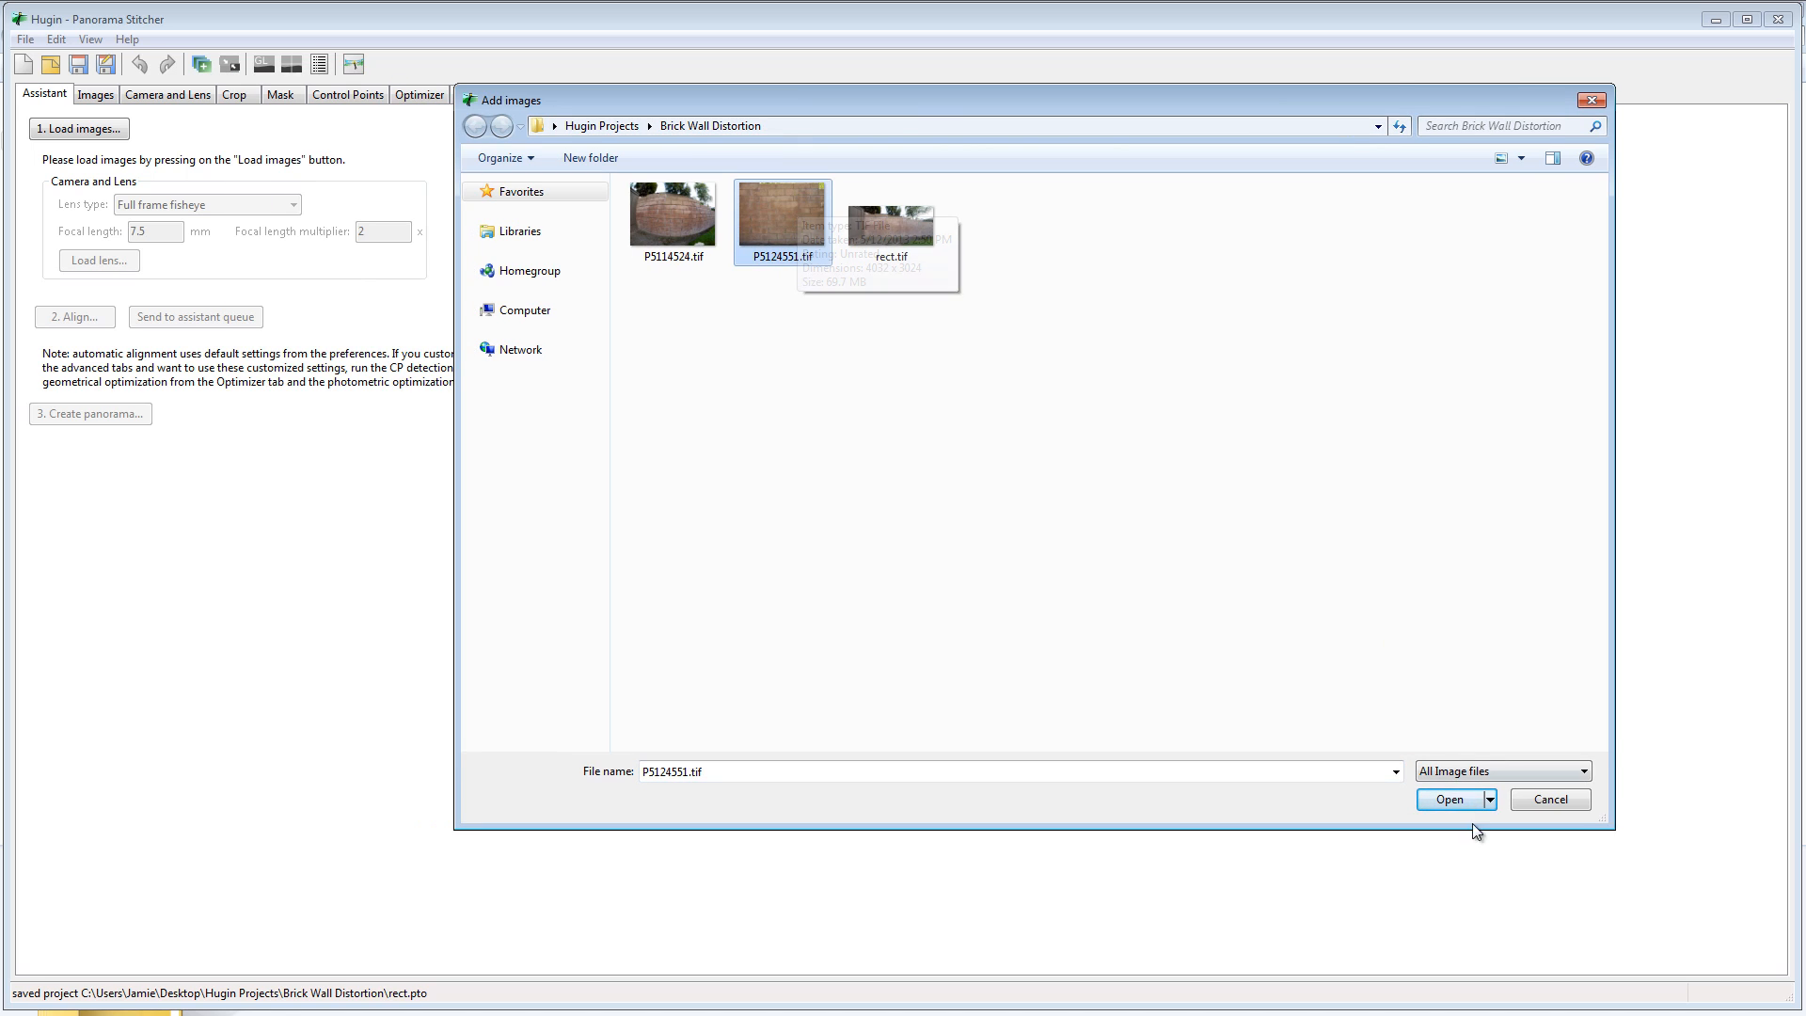
{"action": "left_click", "coordinate": [1458, 798]}
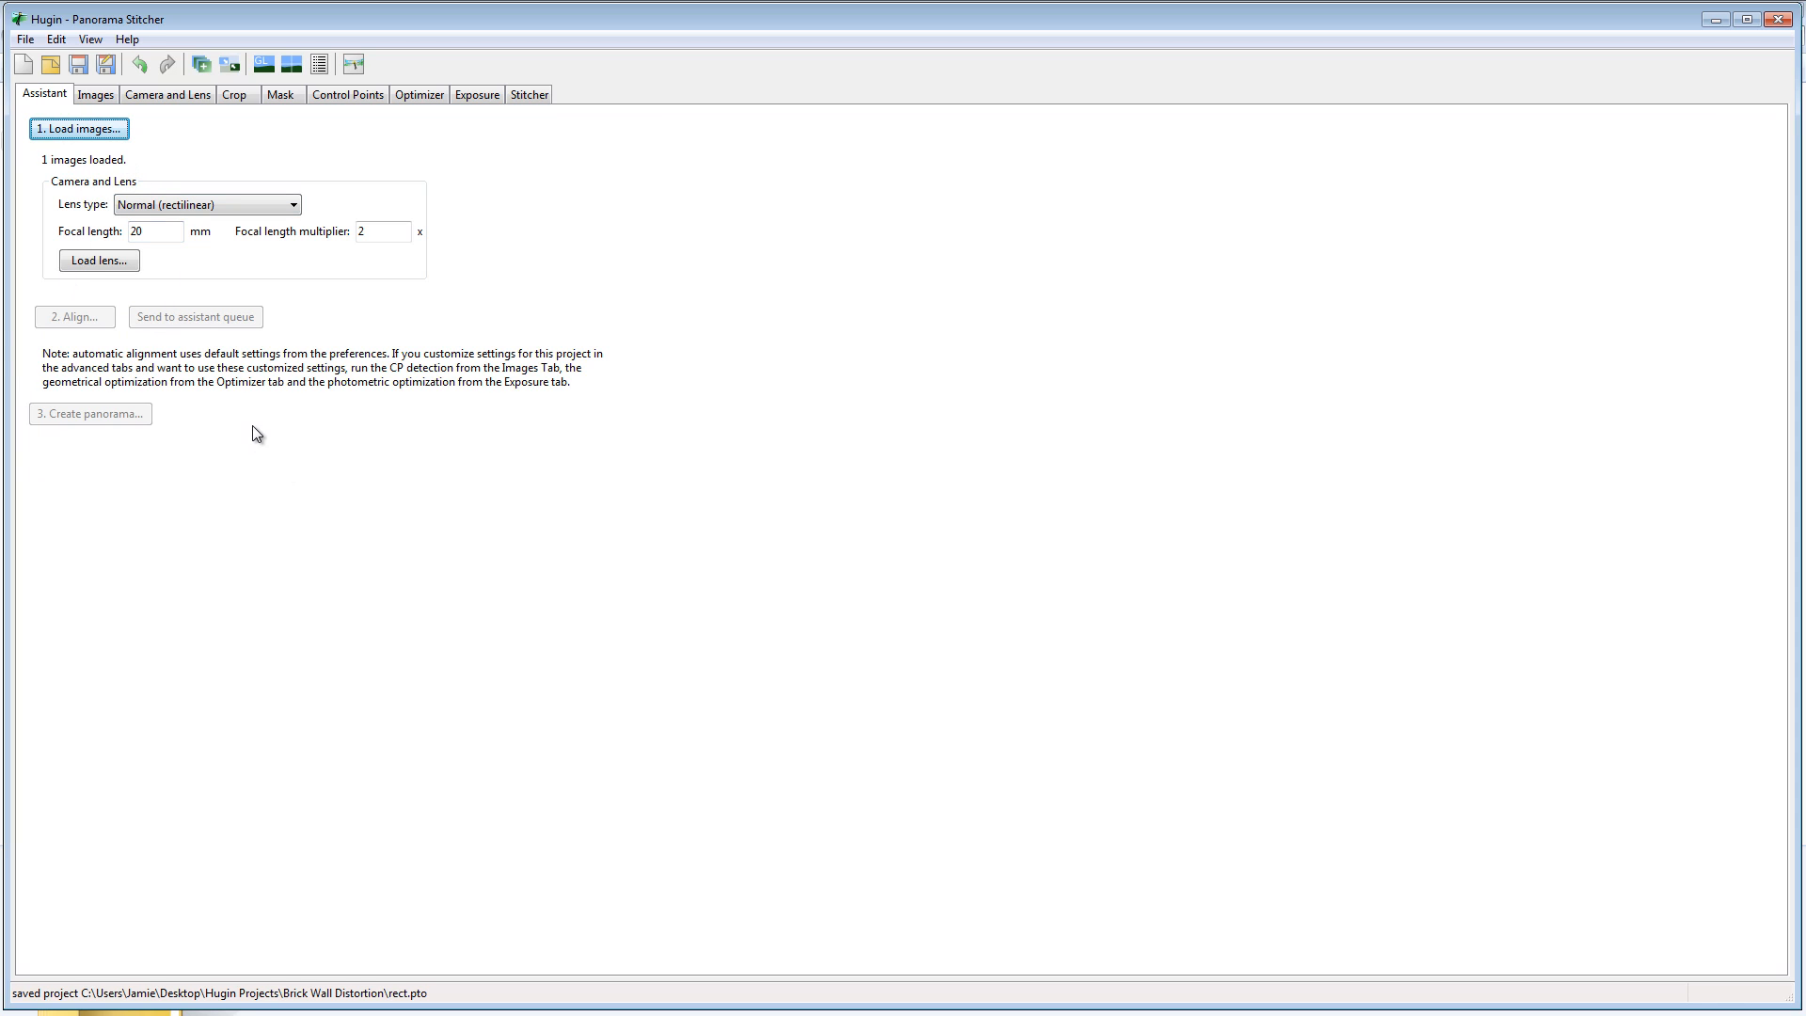
Add a horizontal line control point pair along the joint beneath the second brick row, from about (591, 657) to (2799, 623)
{"action": "left_click", "coordinate": [373, 99]}
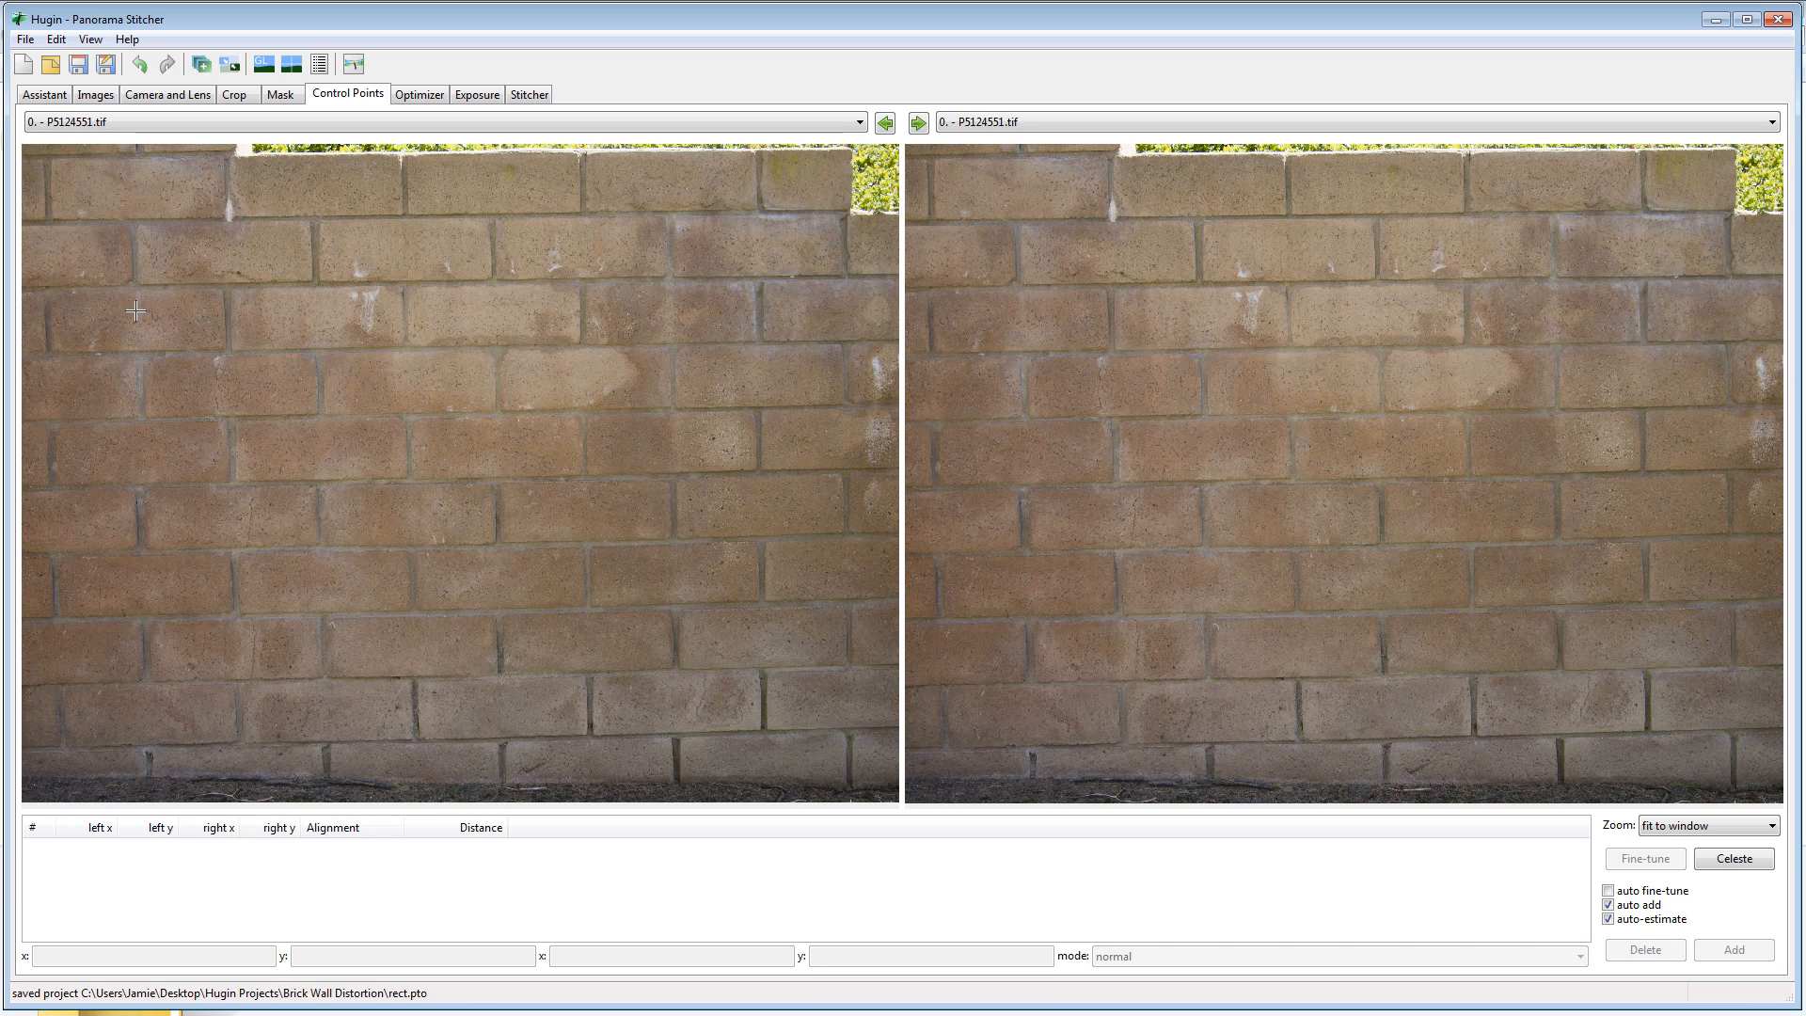
{"action": "left_click", "coordinate": [176, 307]}
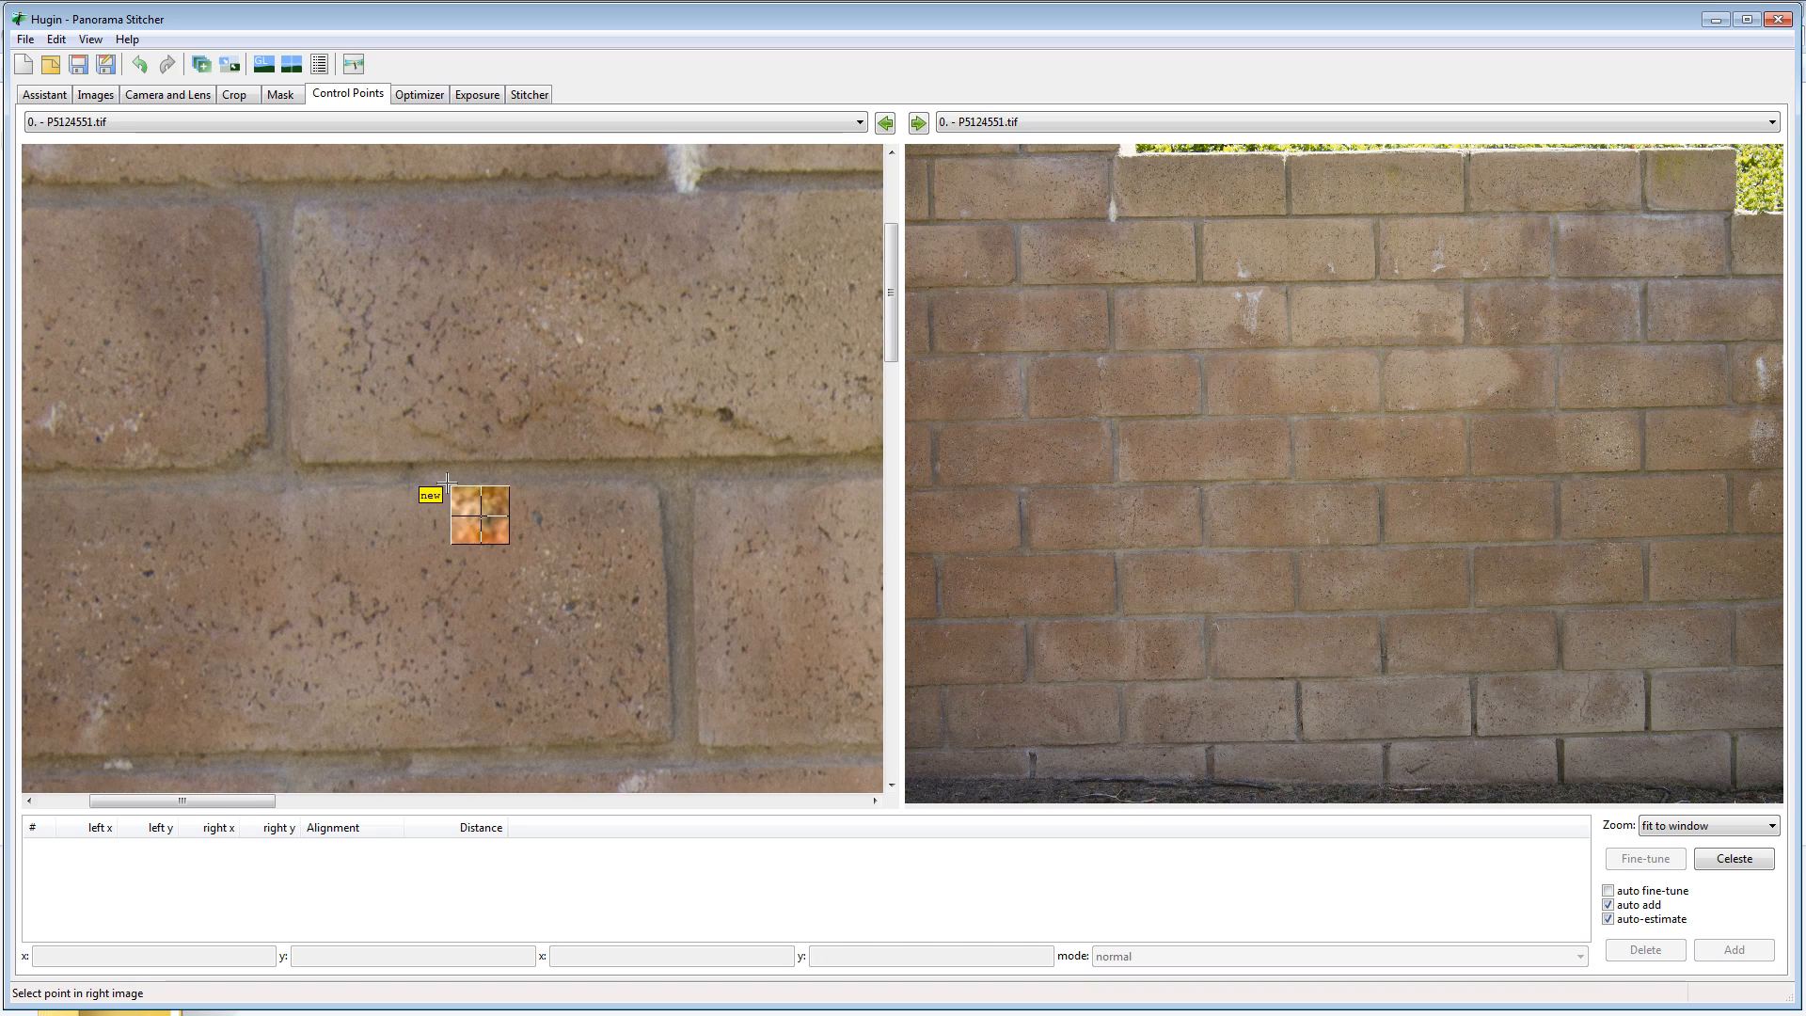
{"action": "mouse_move", "coordinate": [456, 468]}
{"action": "left_mouse_down"}
{"action": "mouse_move", "coordinate": [511, 474]}
{"action": "mouse_move", "coordinate": [346, 477]}
{"action": "left_mouse_up"}
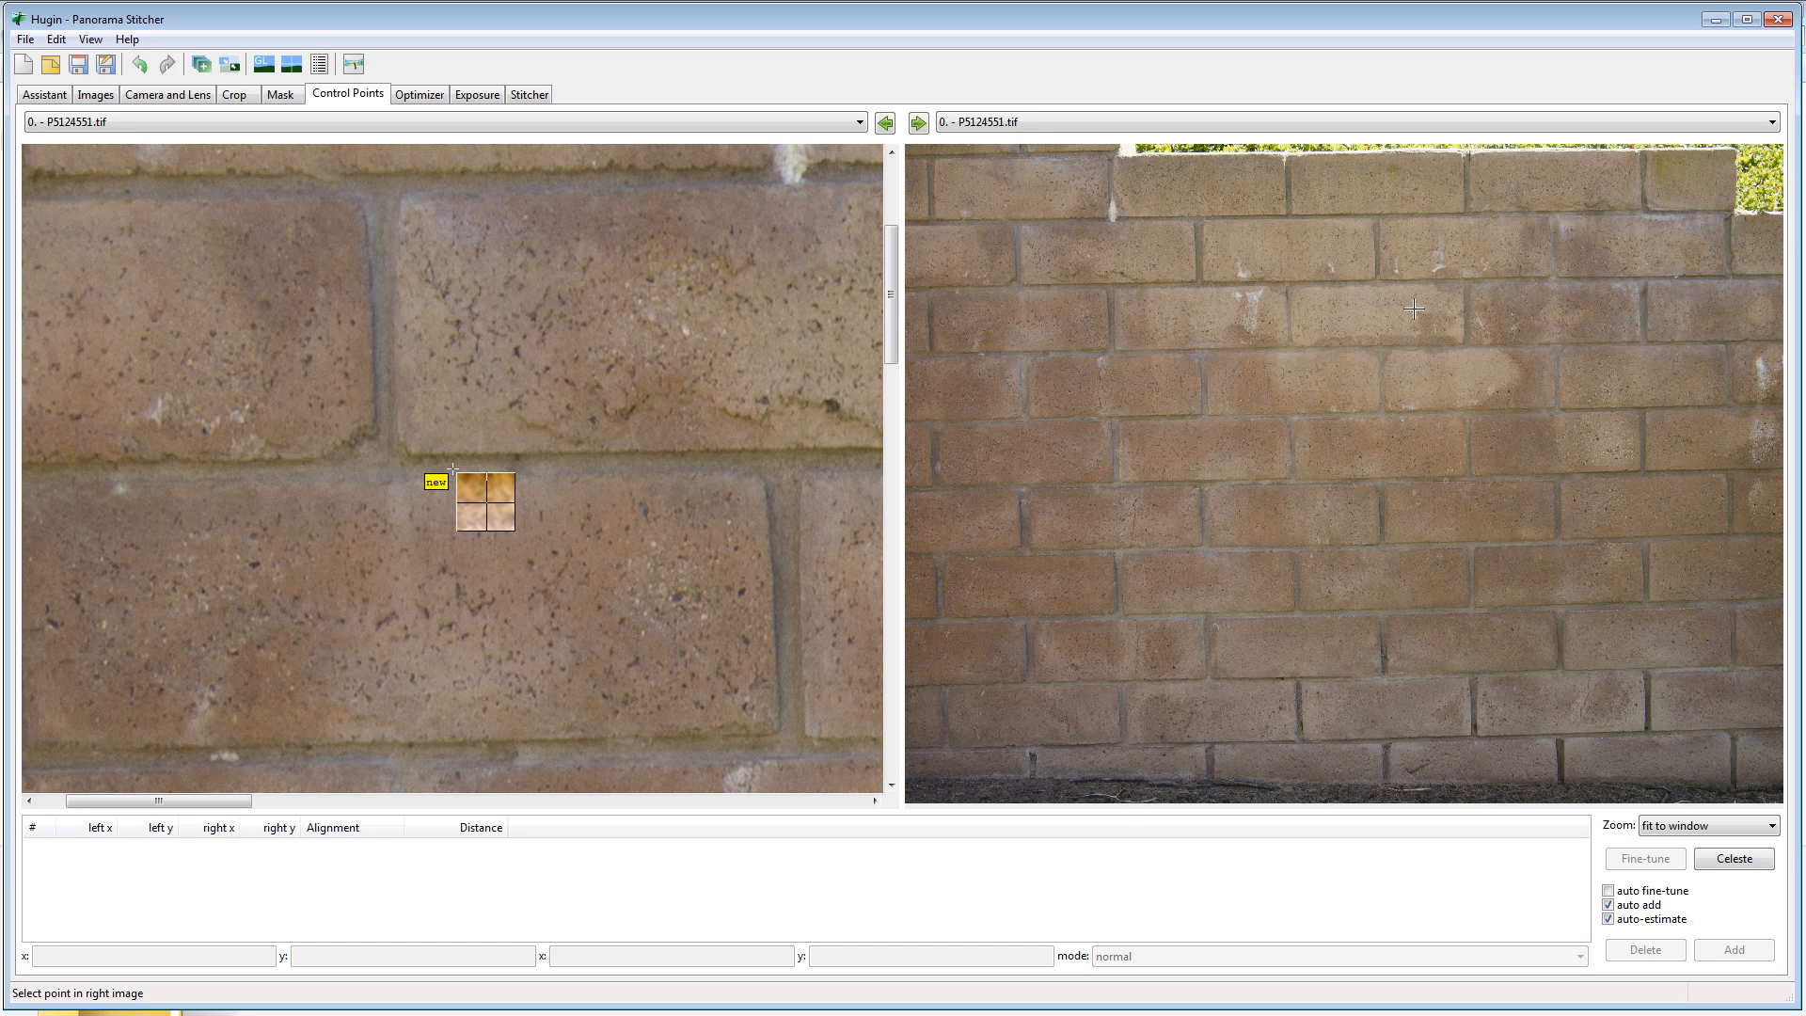
{"action": "left_click", "coordinate": [1502, 280]}
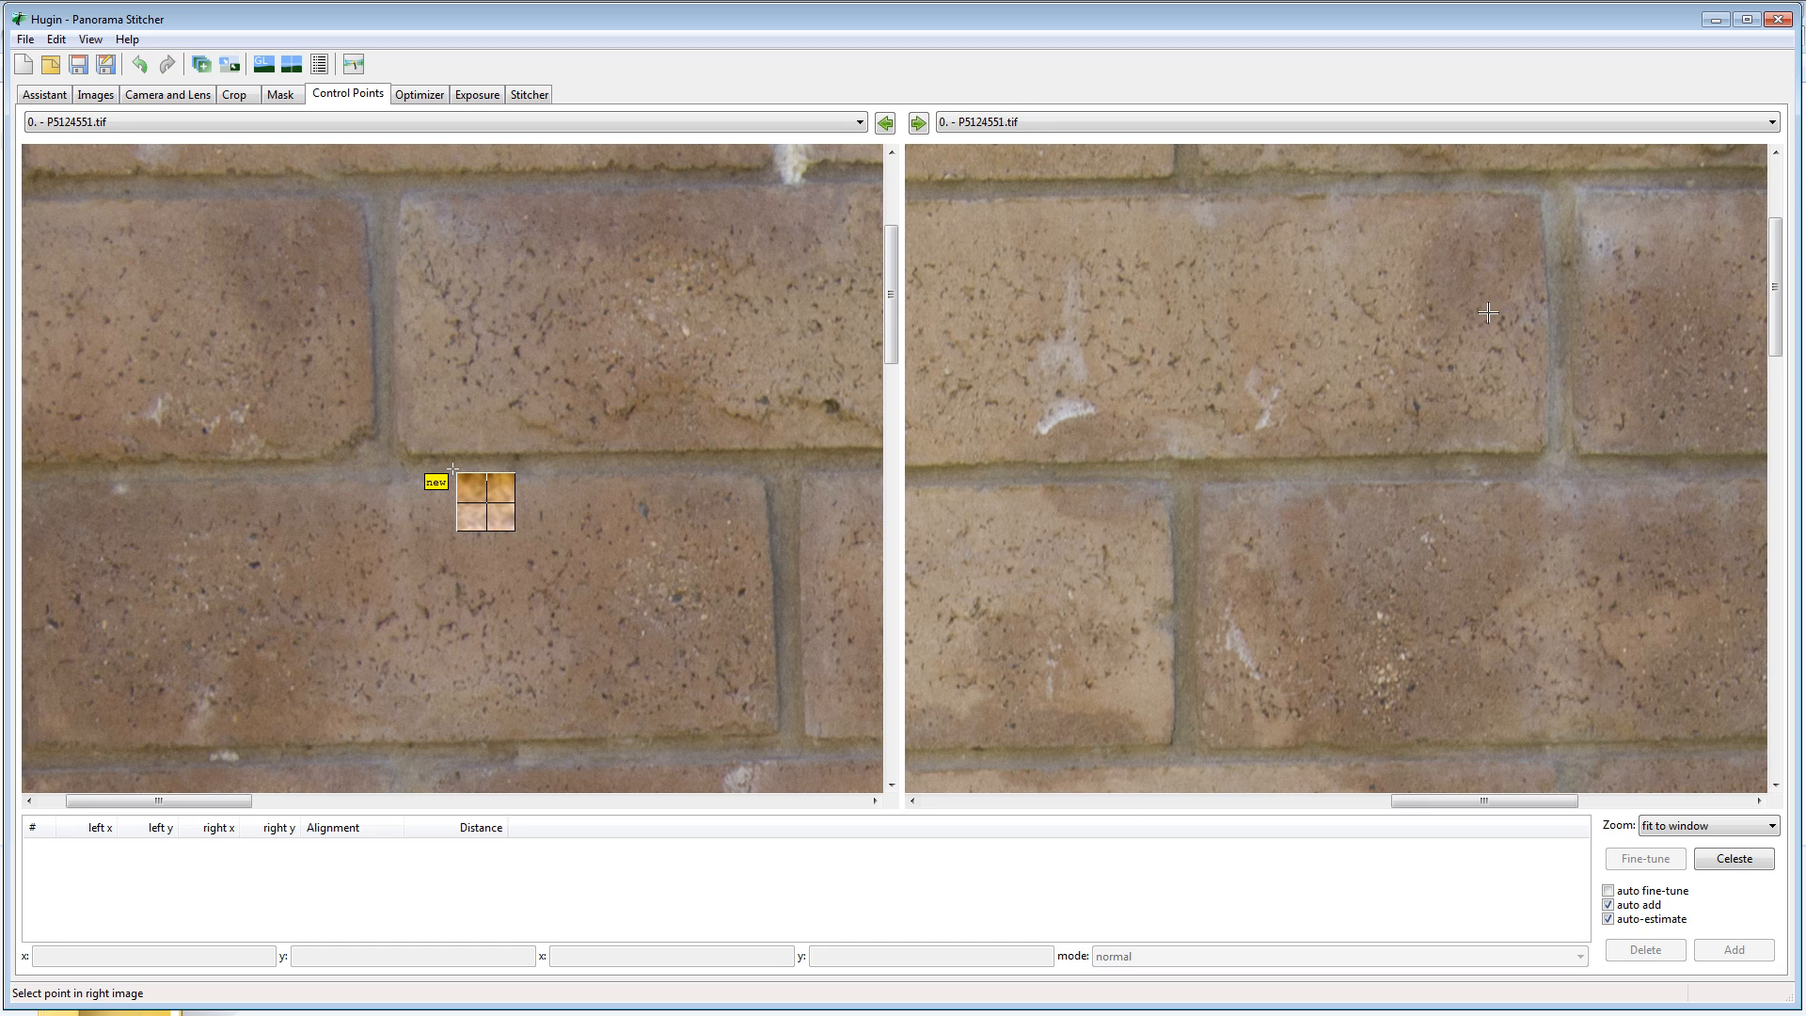
{"action": "left_click", "coordinate": [1396, 470]}
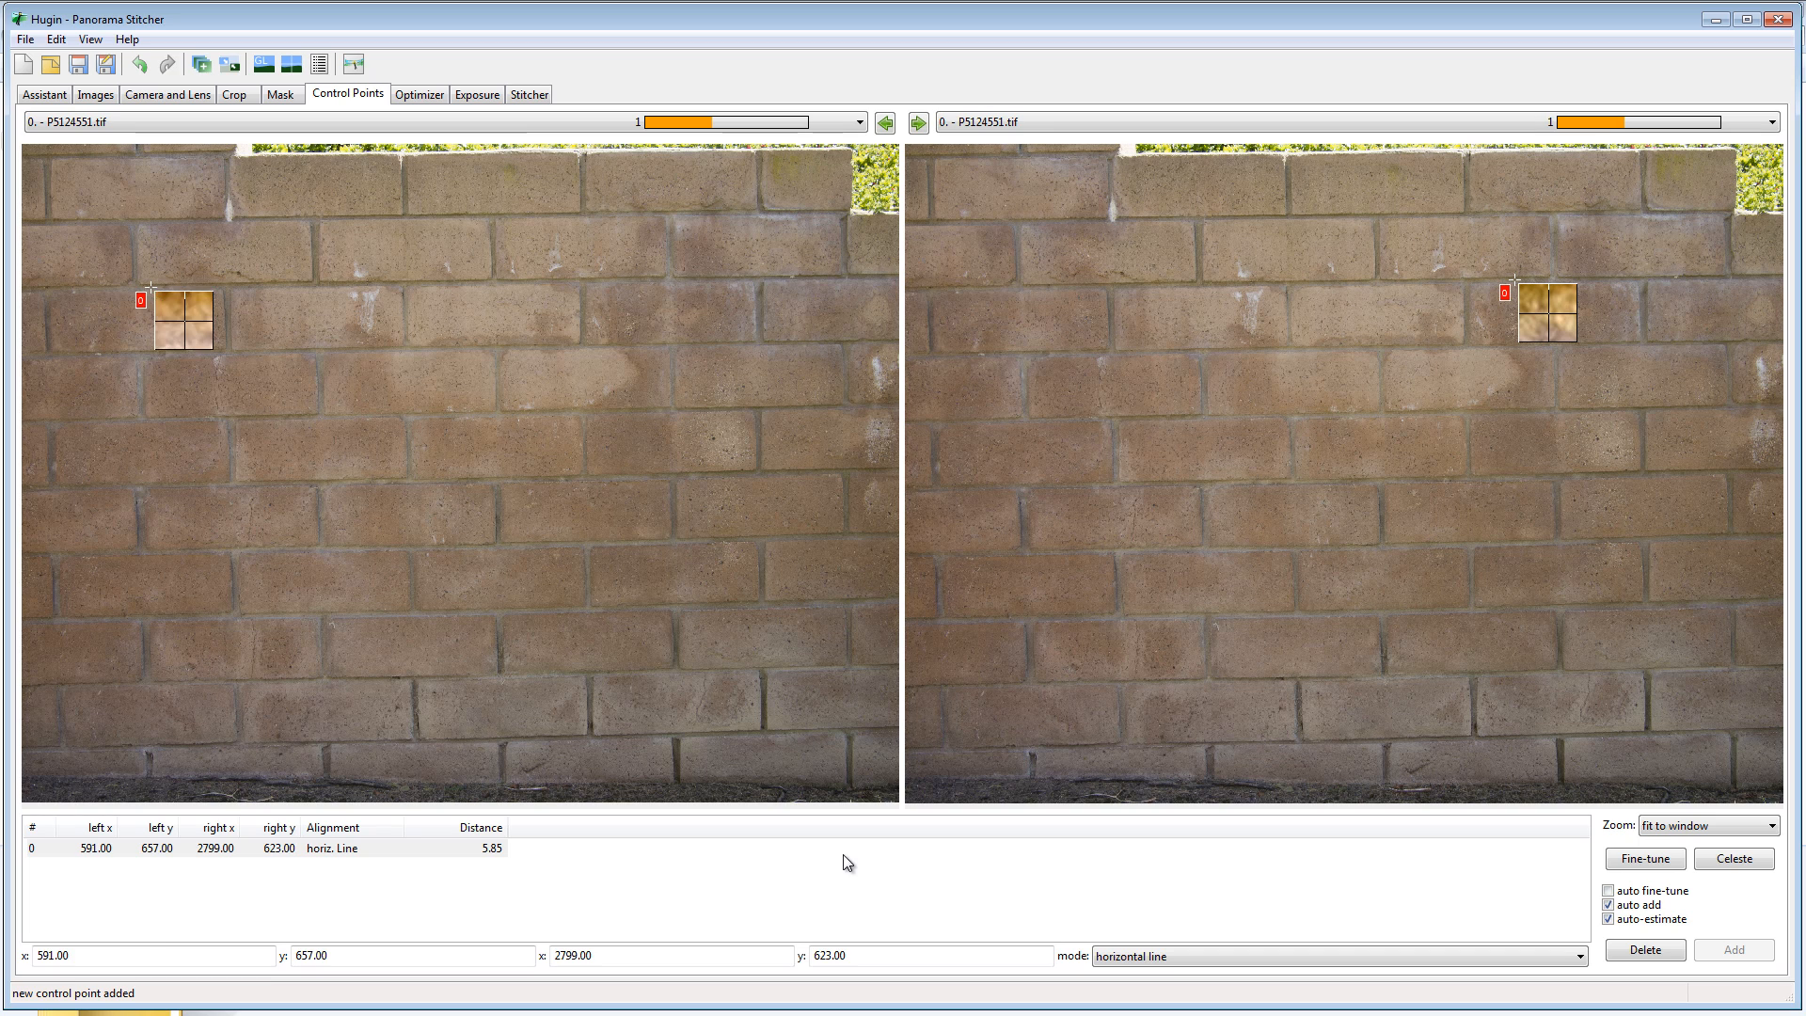
Add a horizontal line pair along the joint above the lowest brick row, from about (2324, 2730) to (3945, 2687)
{"action": "left_click", "coordinate": [515, 740]}
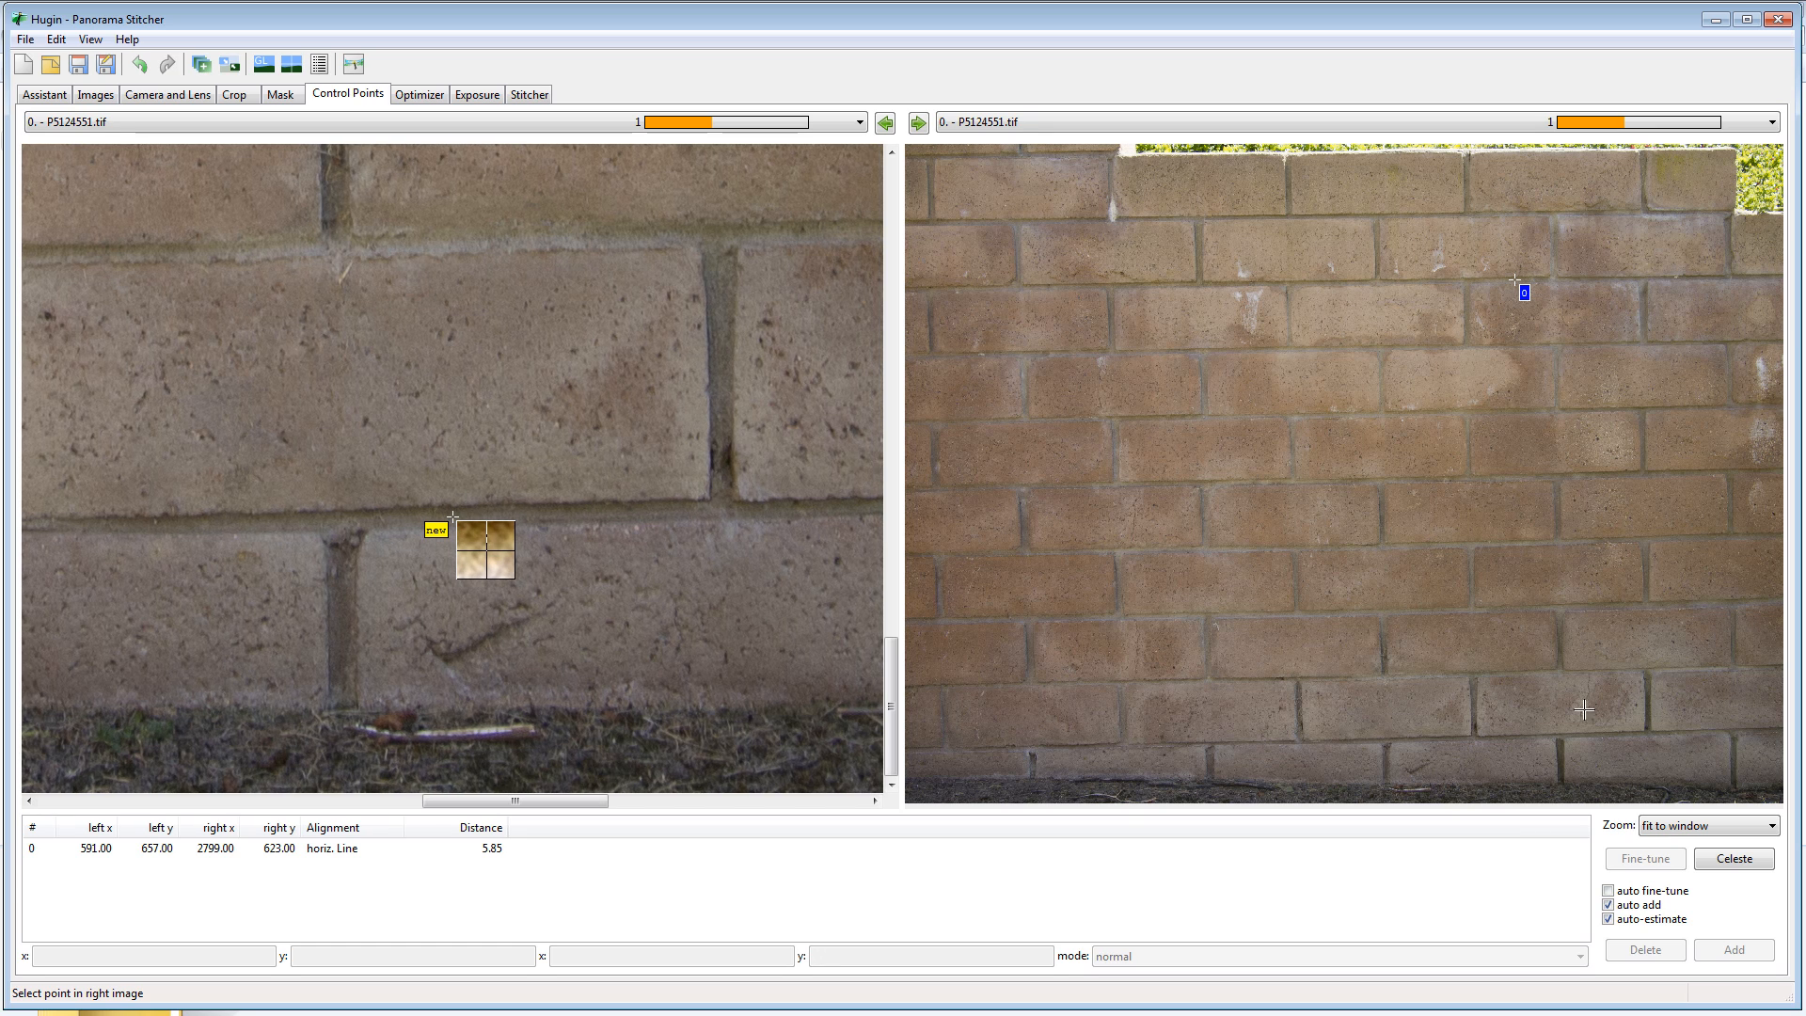
{"action": "left_click", "coordinate": [1770, 728]}
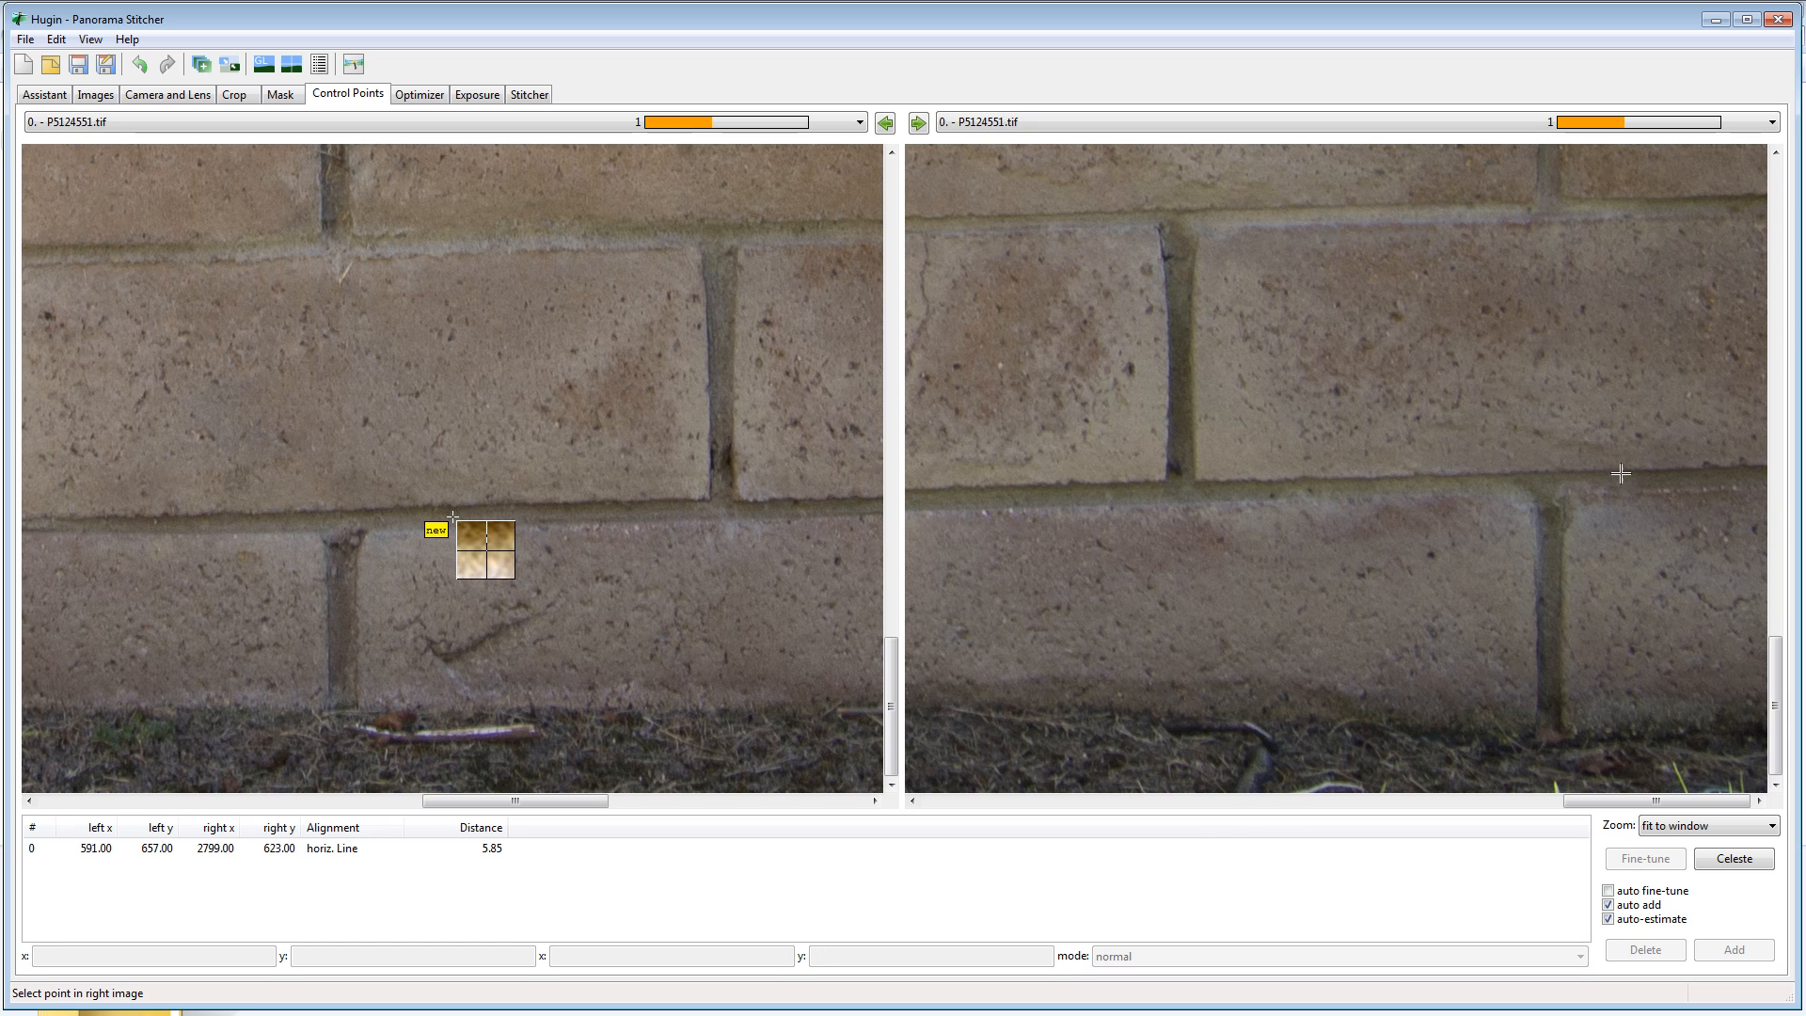
{"action": "left_click", "coordinate": [1686, 480]}
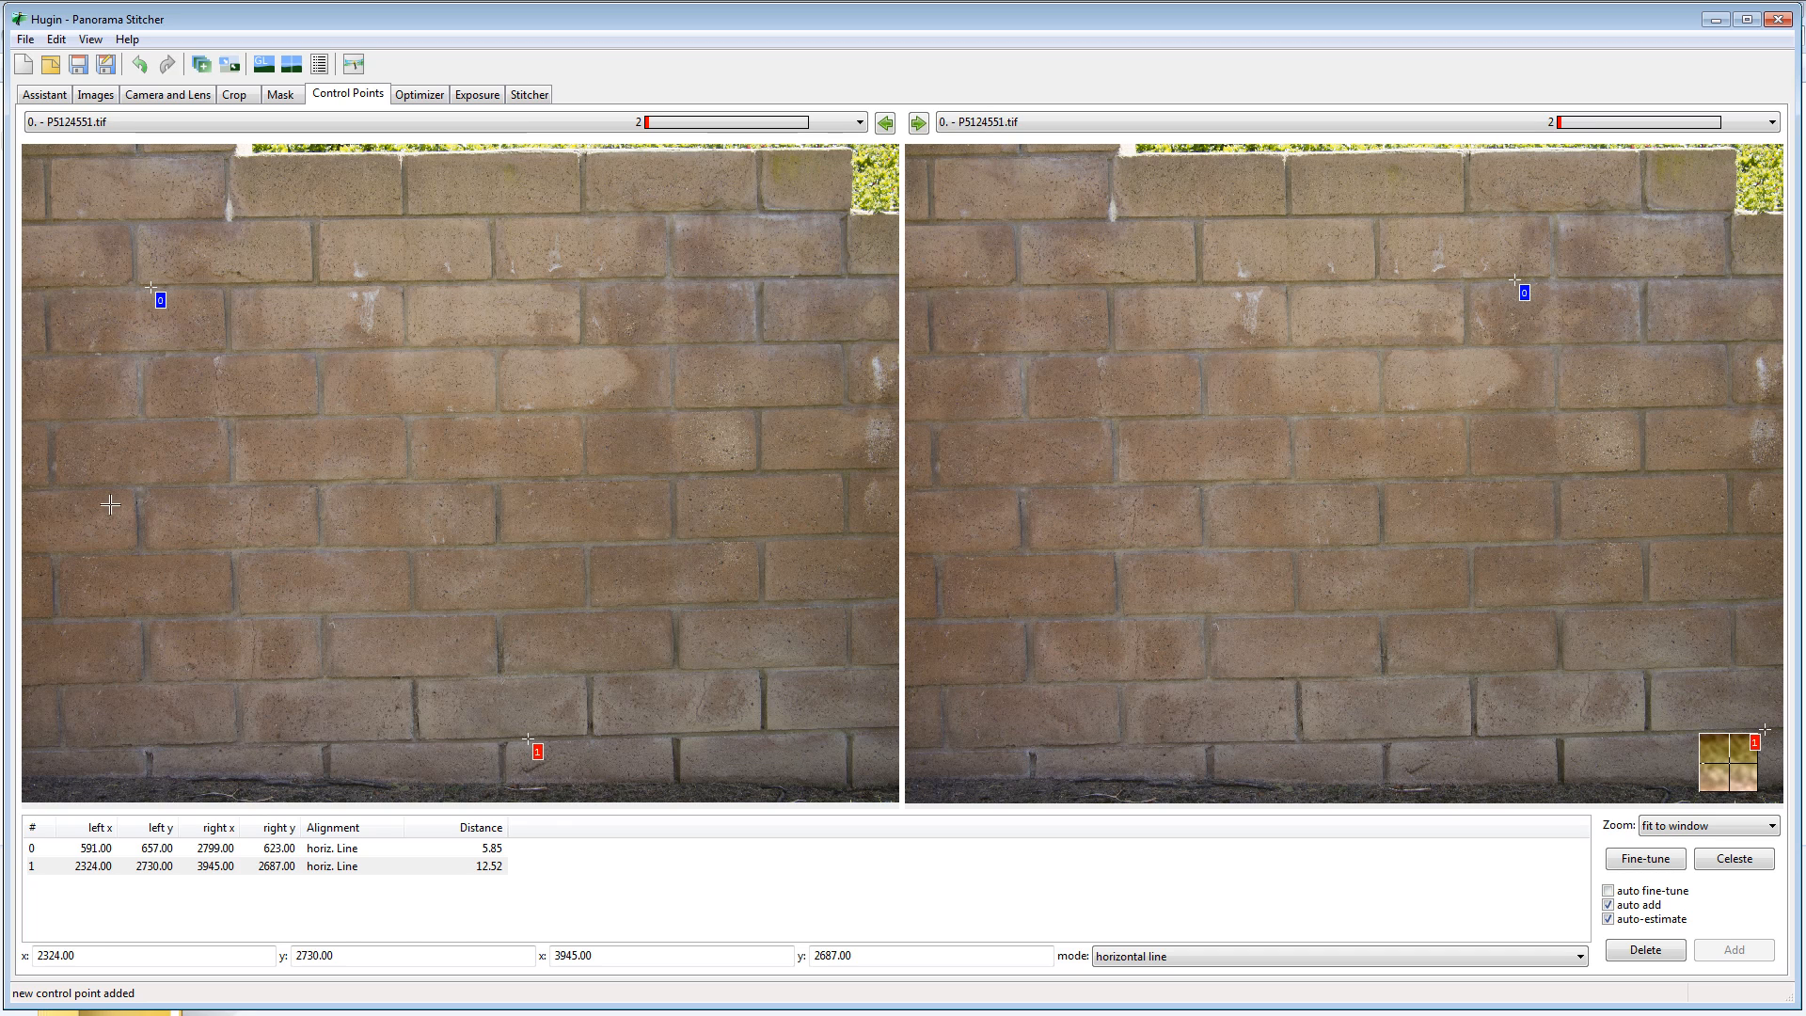
Add a horizontal line pair along the joint beneath the fifth brick row, from about (245, 1573) to (1956, 1546)
{"action": "left_click", "coordinate": [85, 487]}
{"action": "left_click_drag", "start_coordinate": [282, 478], "coordinate": [275, 478]}
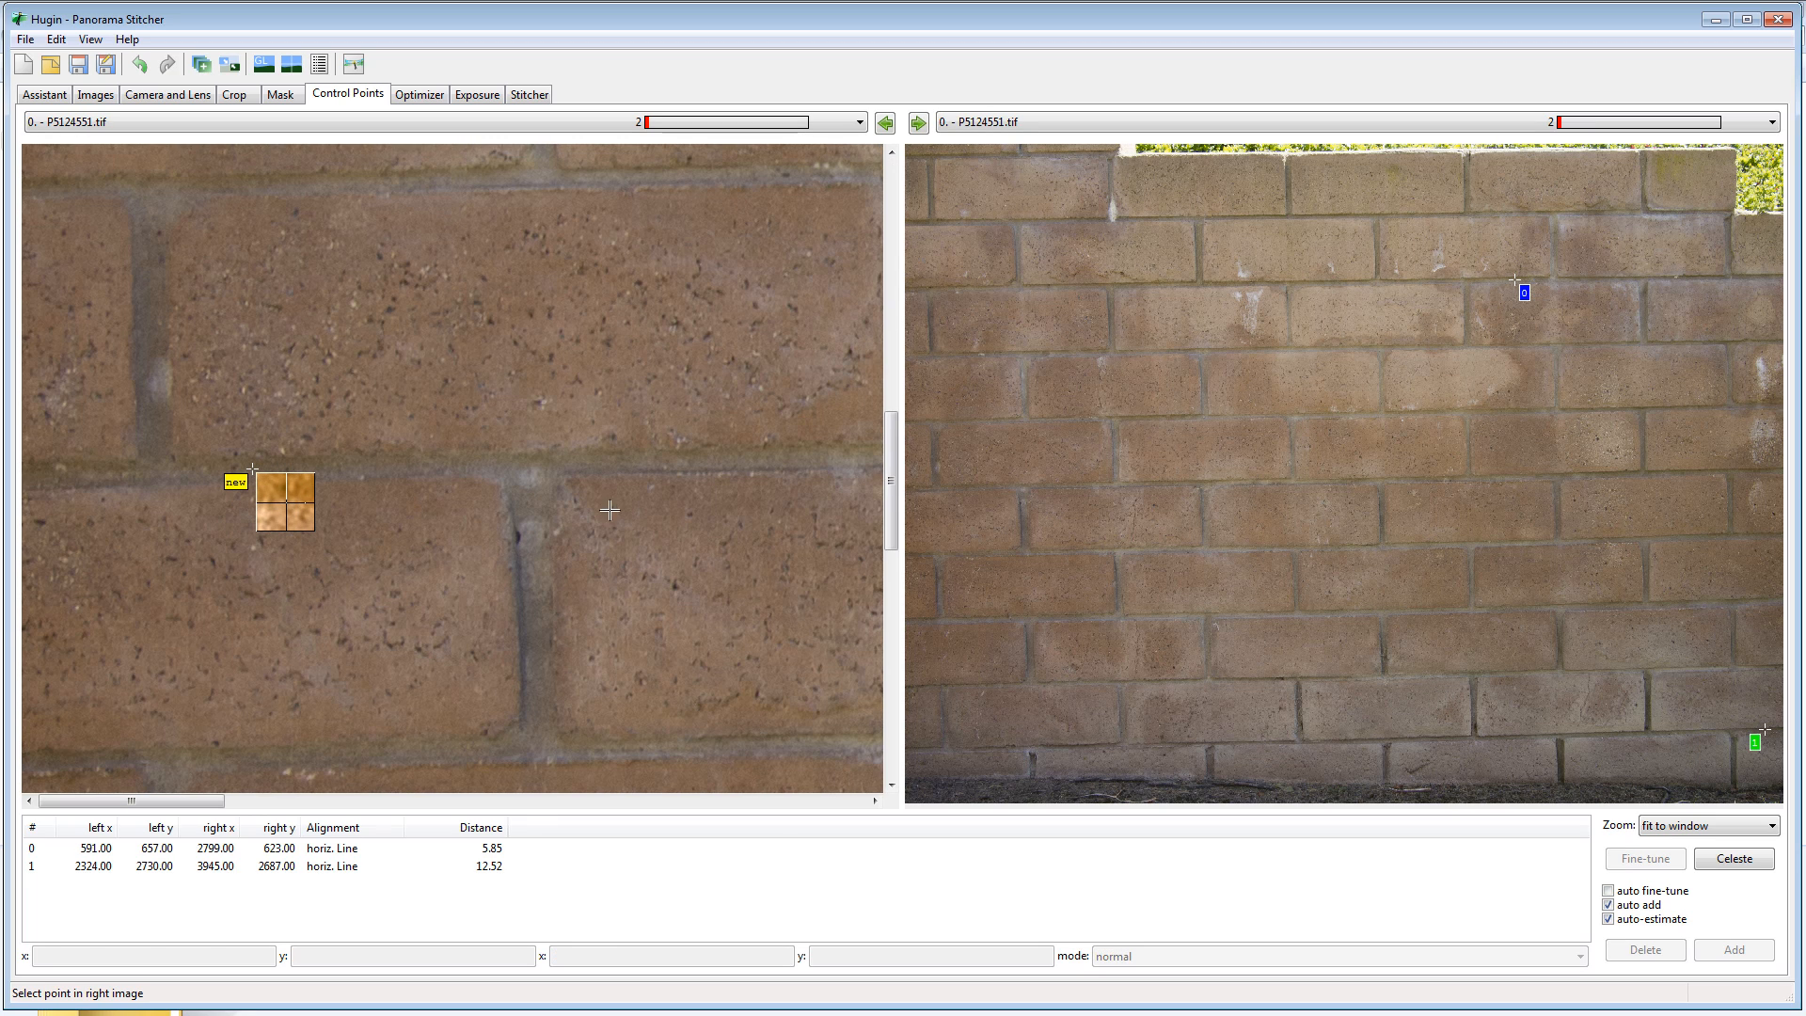
{"action": "left_click", "coordinate": [1334, 479]}
{"action": "left_click", "coordinate": [1326, 478]}
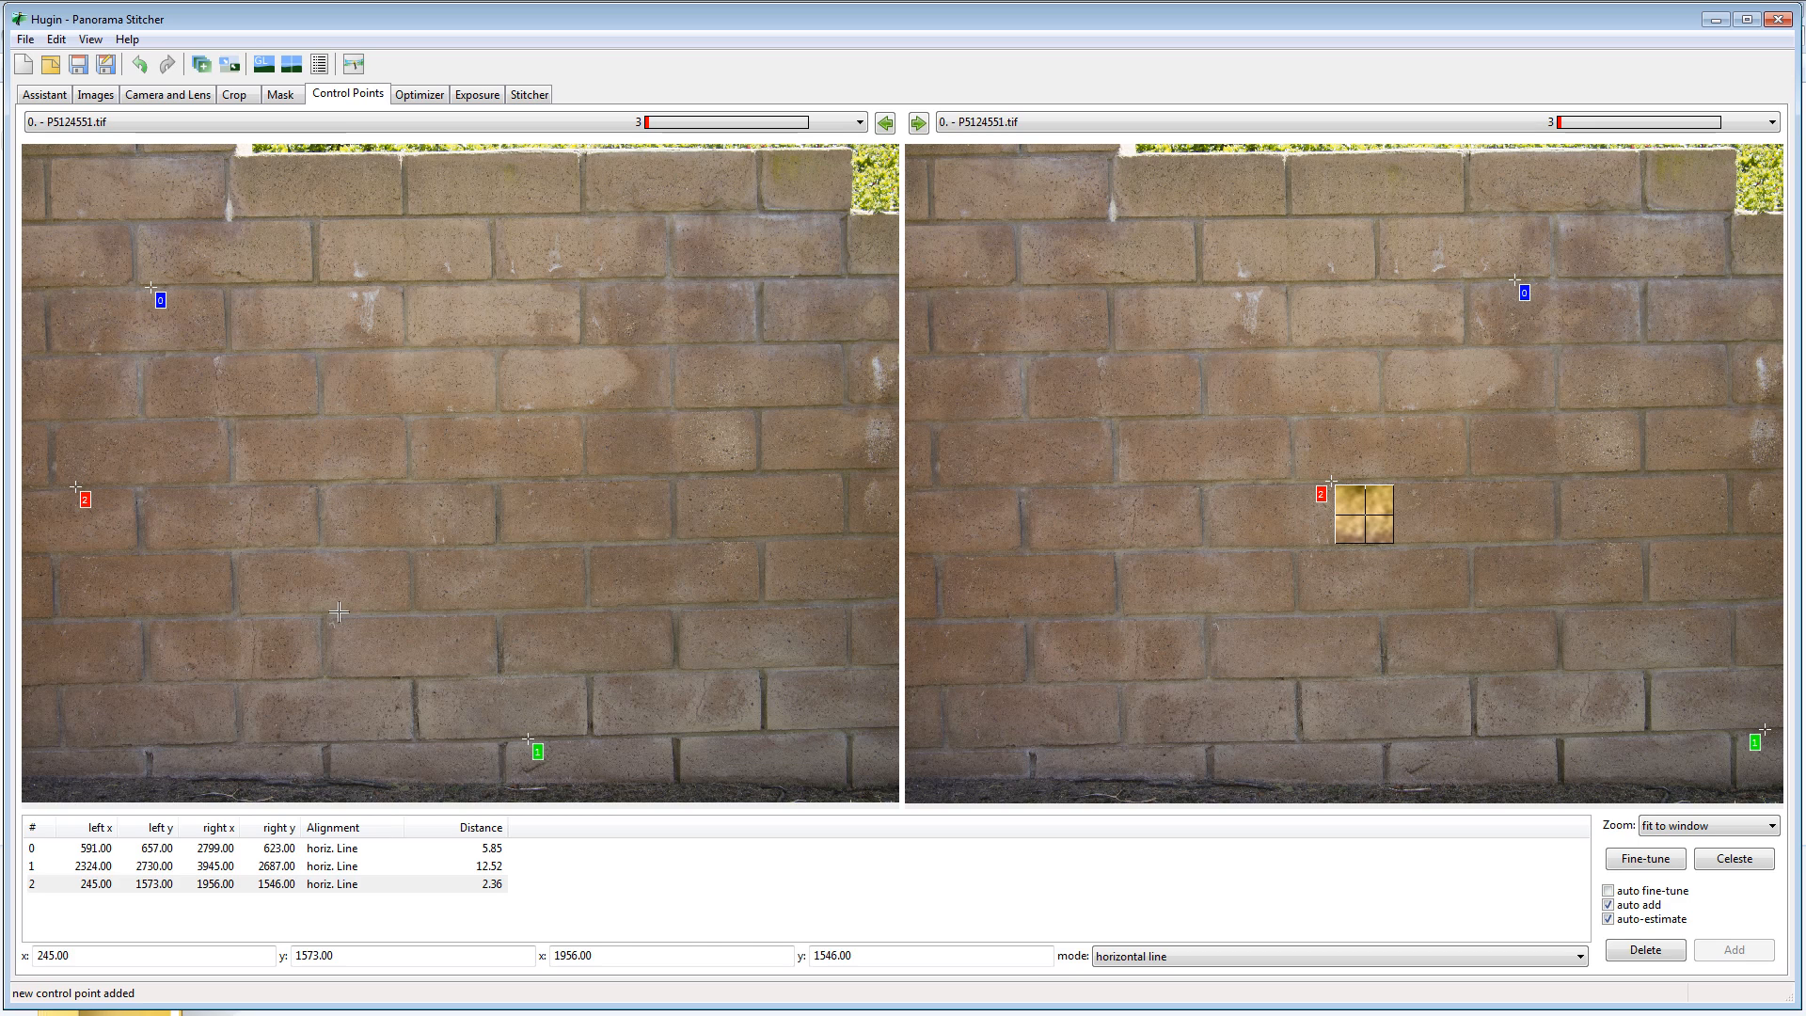
Add a vertical line pair from the second-row brick joint at about (1345, 470) to the lower joint at about (997, 2595)
{"action": "left_click", "coordinate": [315, 240]}
{"action": "left_click_drag", "start_coordinate": [453, 469], "coordinate": [450, 505]}
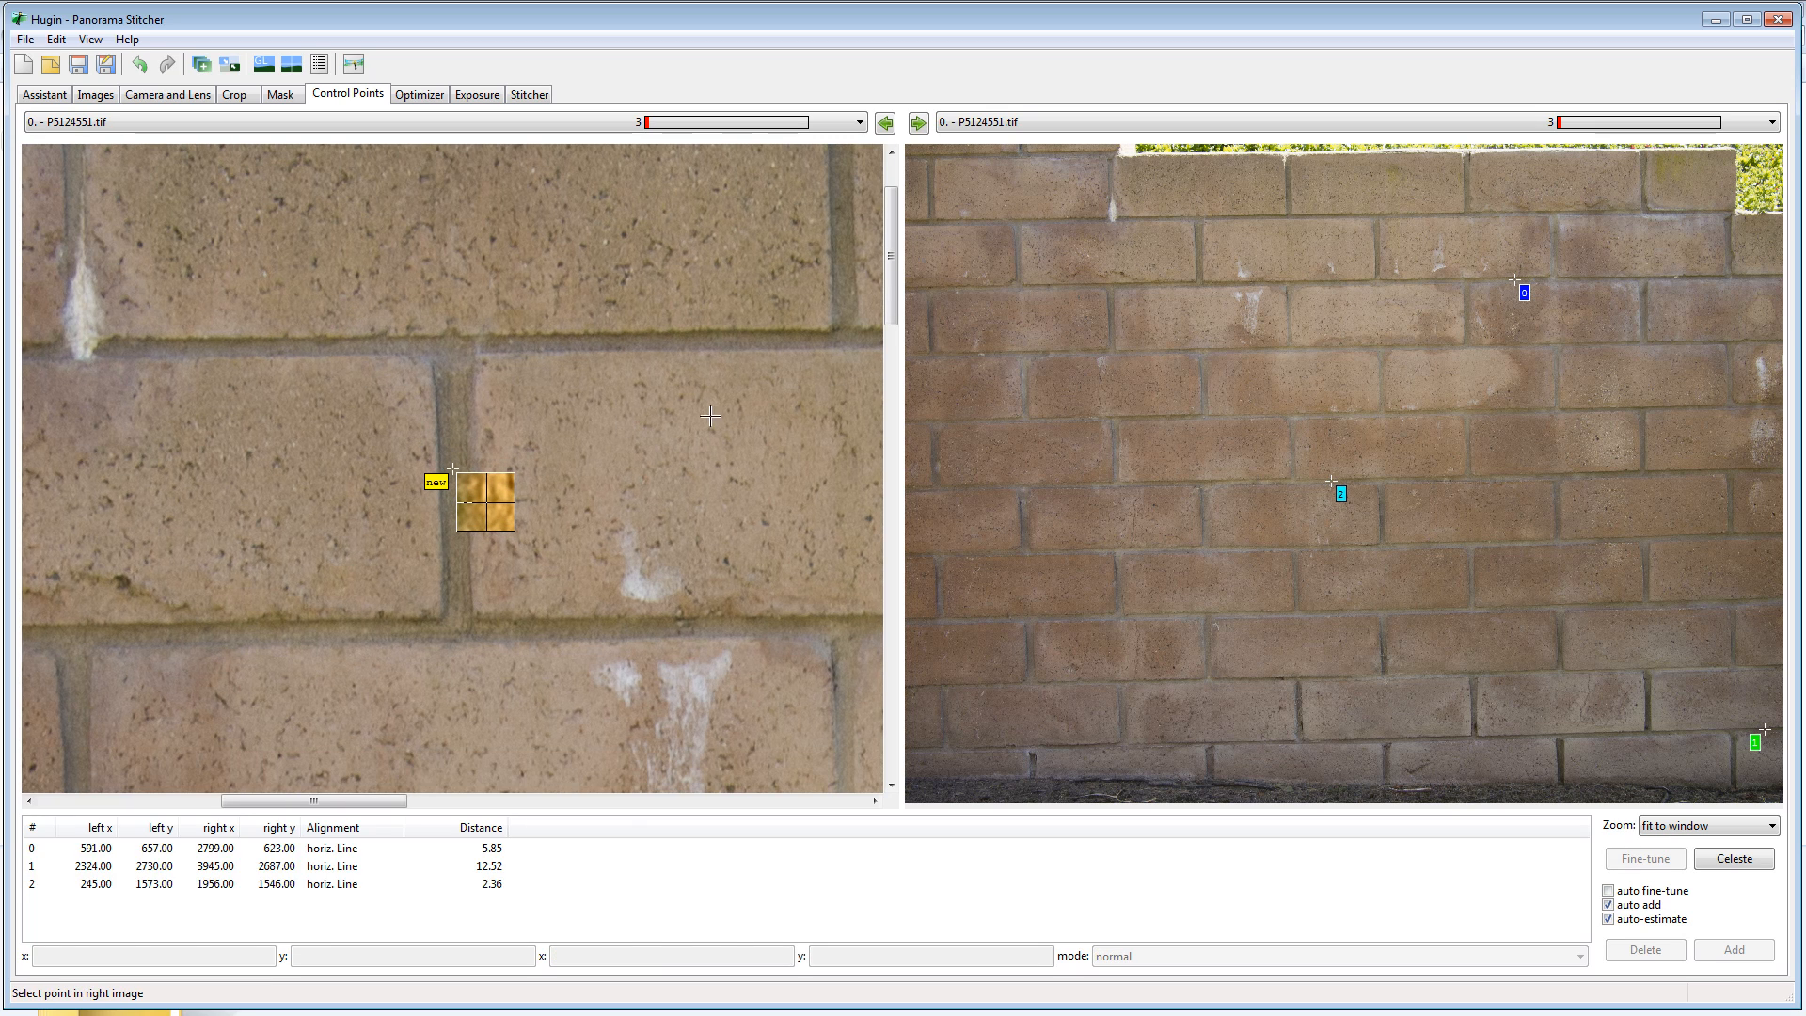
{"action": "left_click", "coordinate": [1121, 712]}
{"action": "left_click", "coordinate": [1336, 435]}
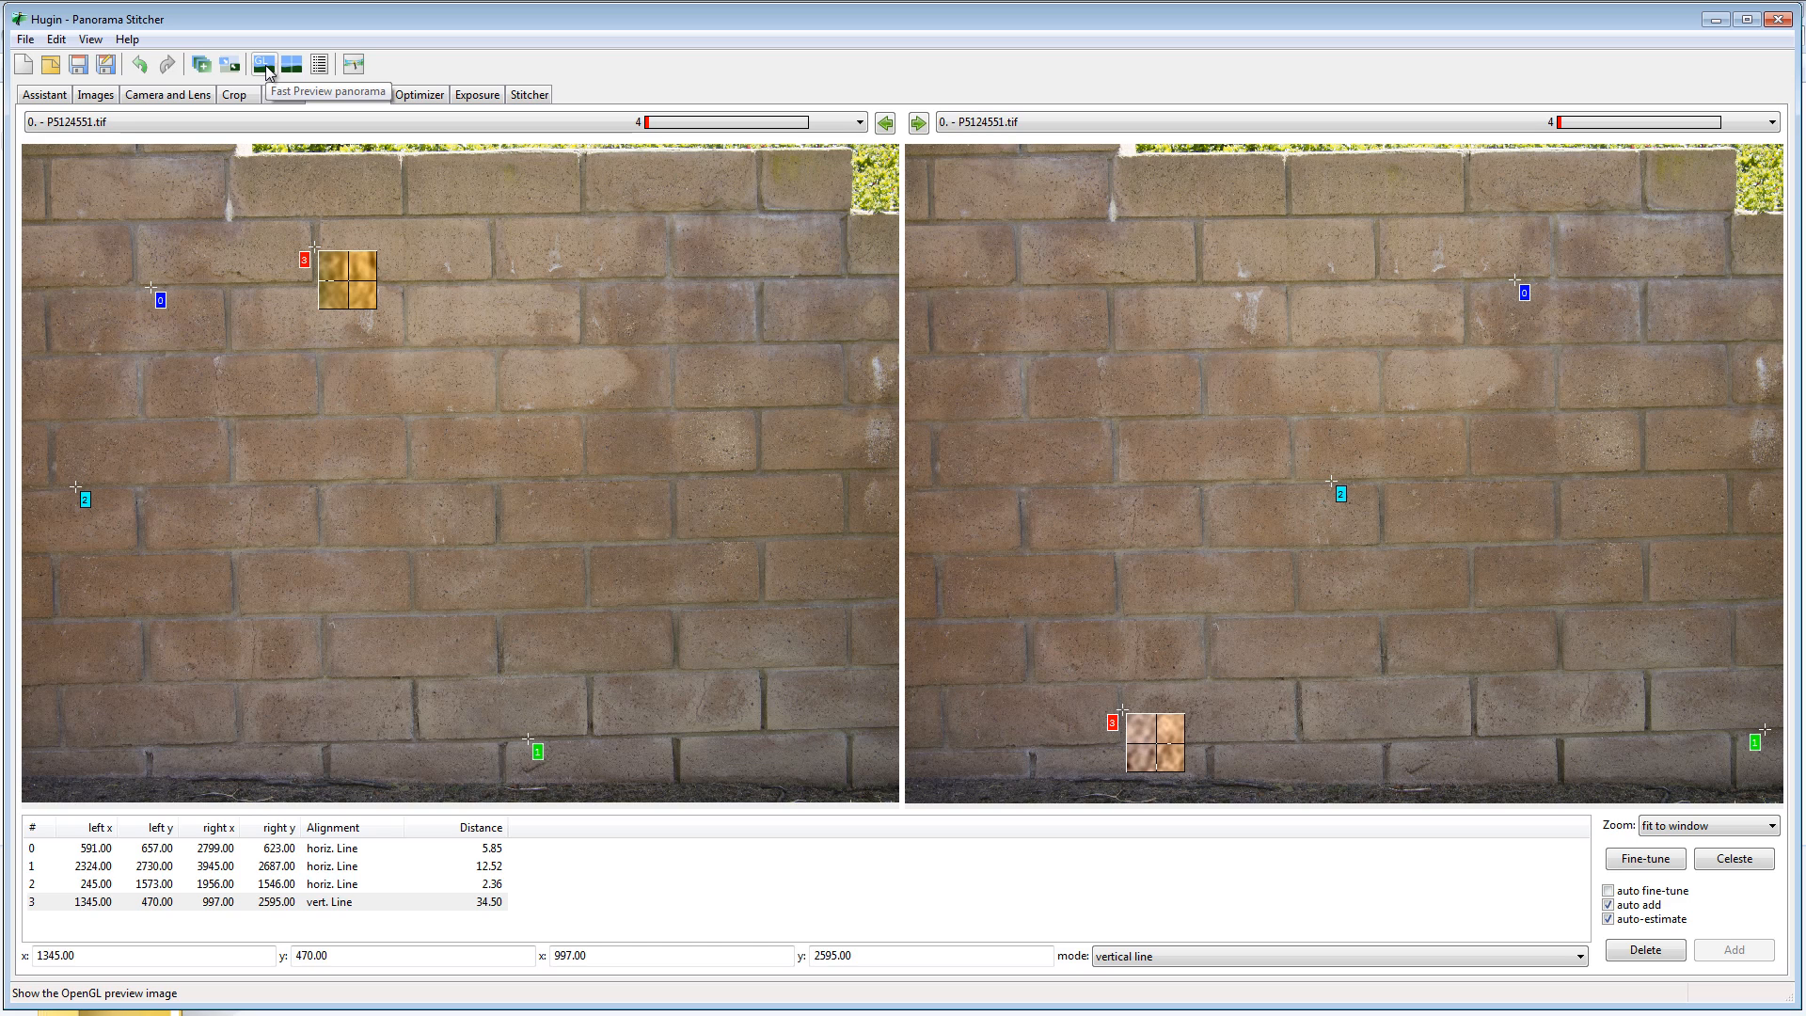
In the fast panorama preview, narrow the field of view to about 76 × 47 and set the projection to Rectilinear
{"action": "left_click", "coordinate": [264, 66]}
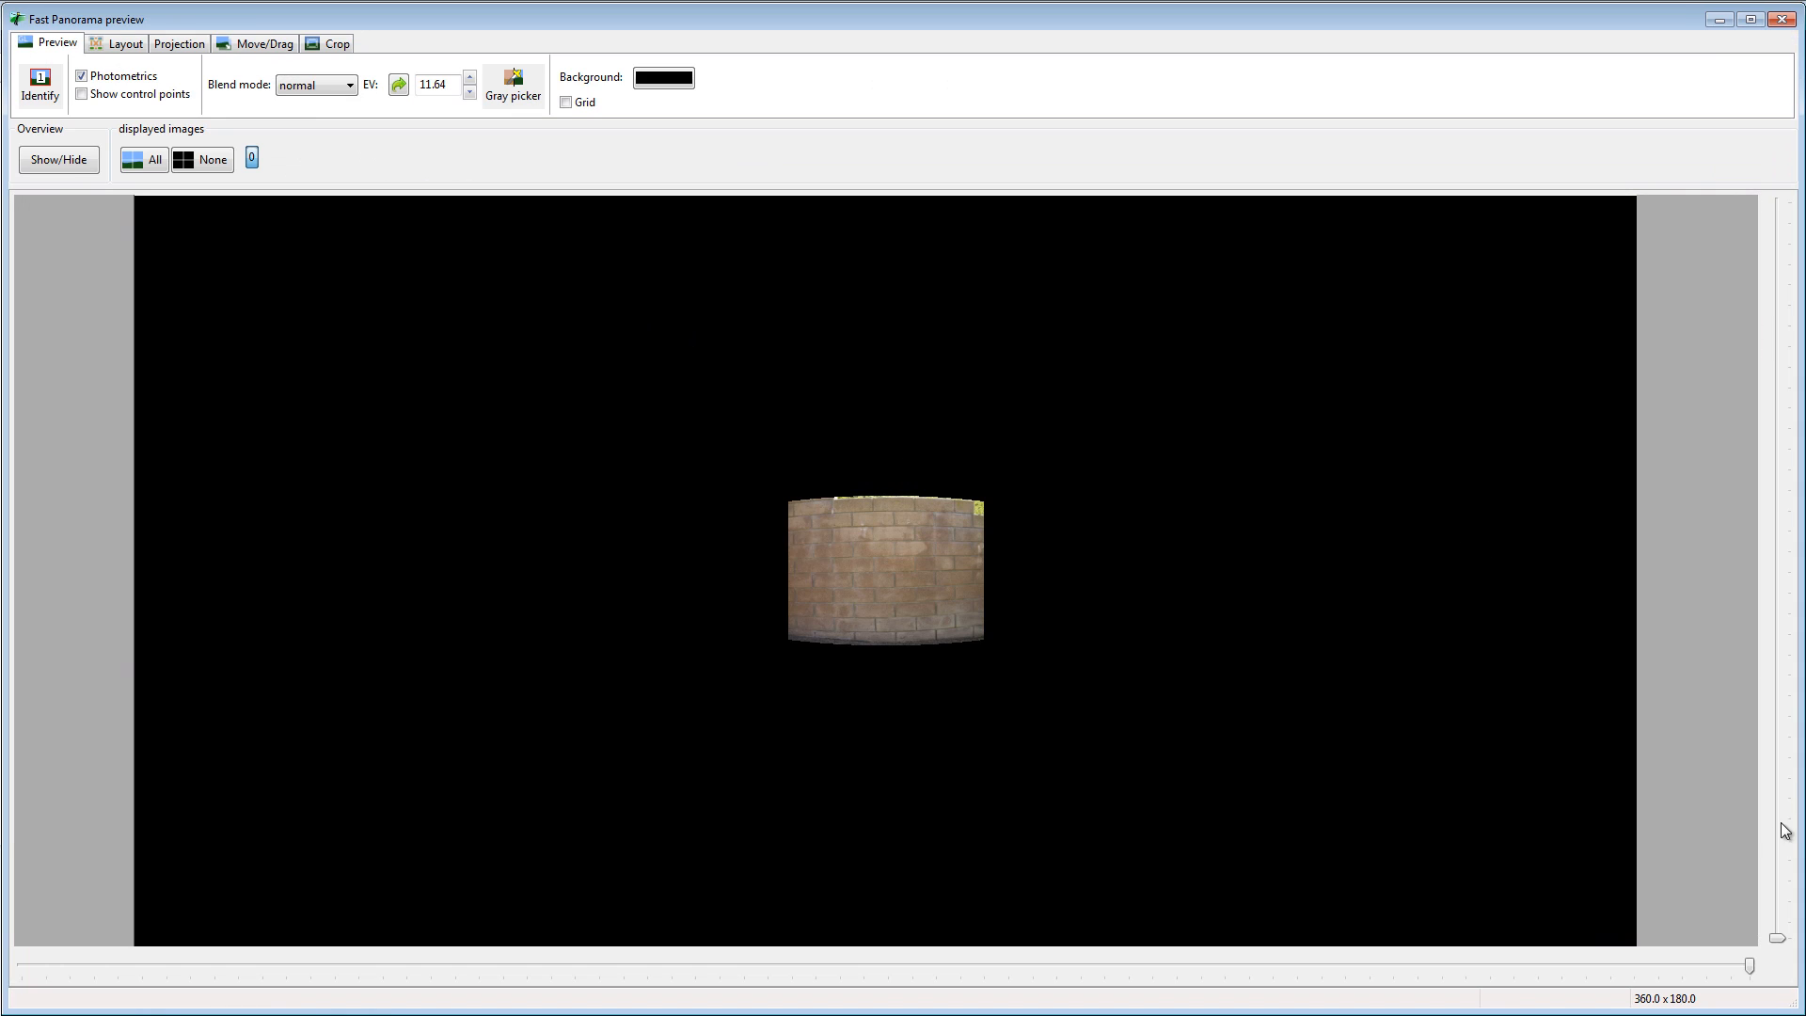
{"action": "left_click_drag", "start_coordinate": [1777, 938], "coordinate": [1740, 392]}
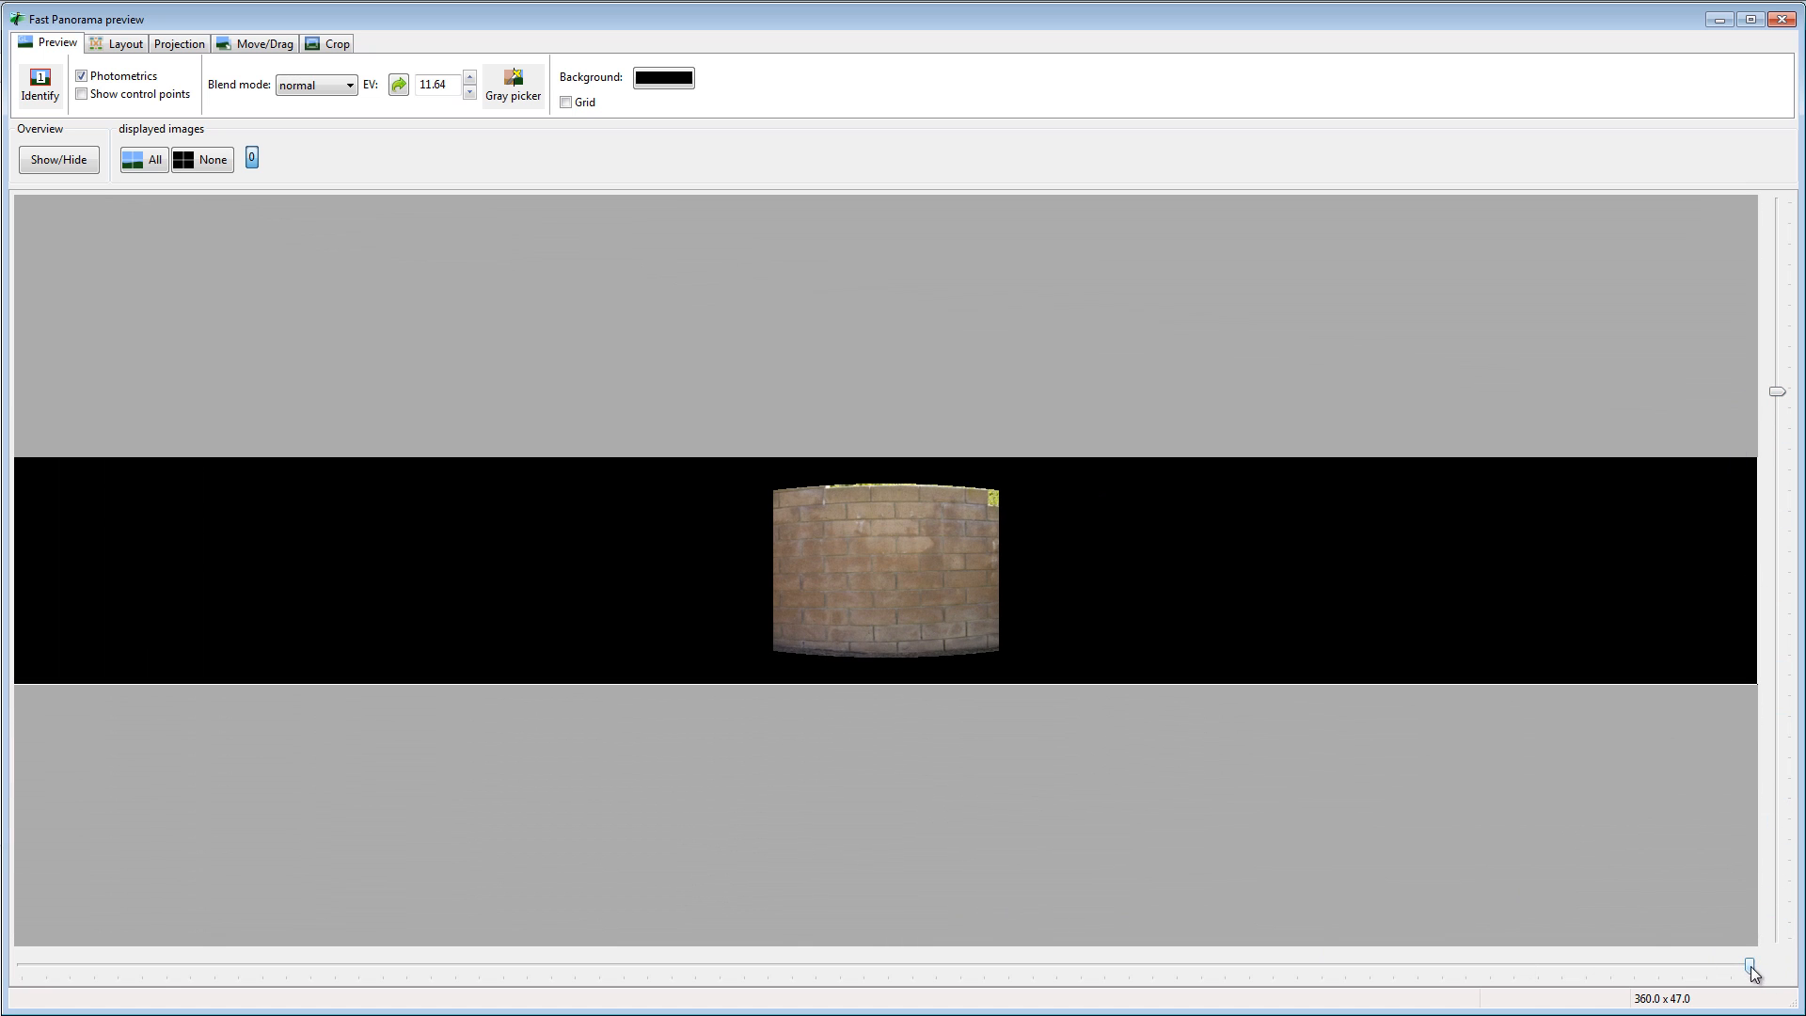
{"action": "left_click_drag", "start_coordinate": [1752, 968], "coordinate": [382, 955]}
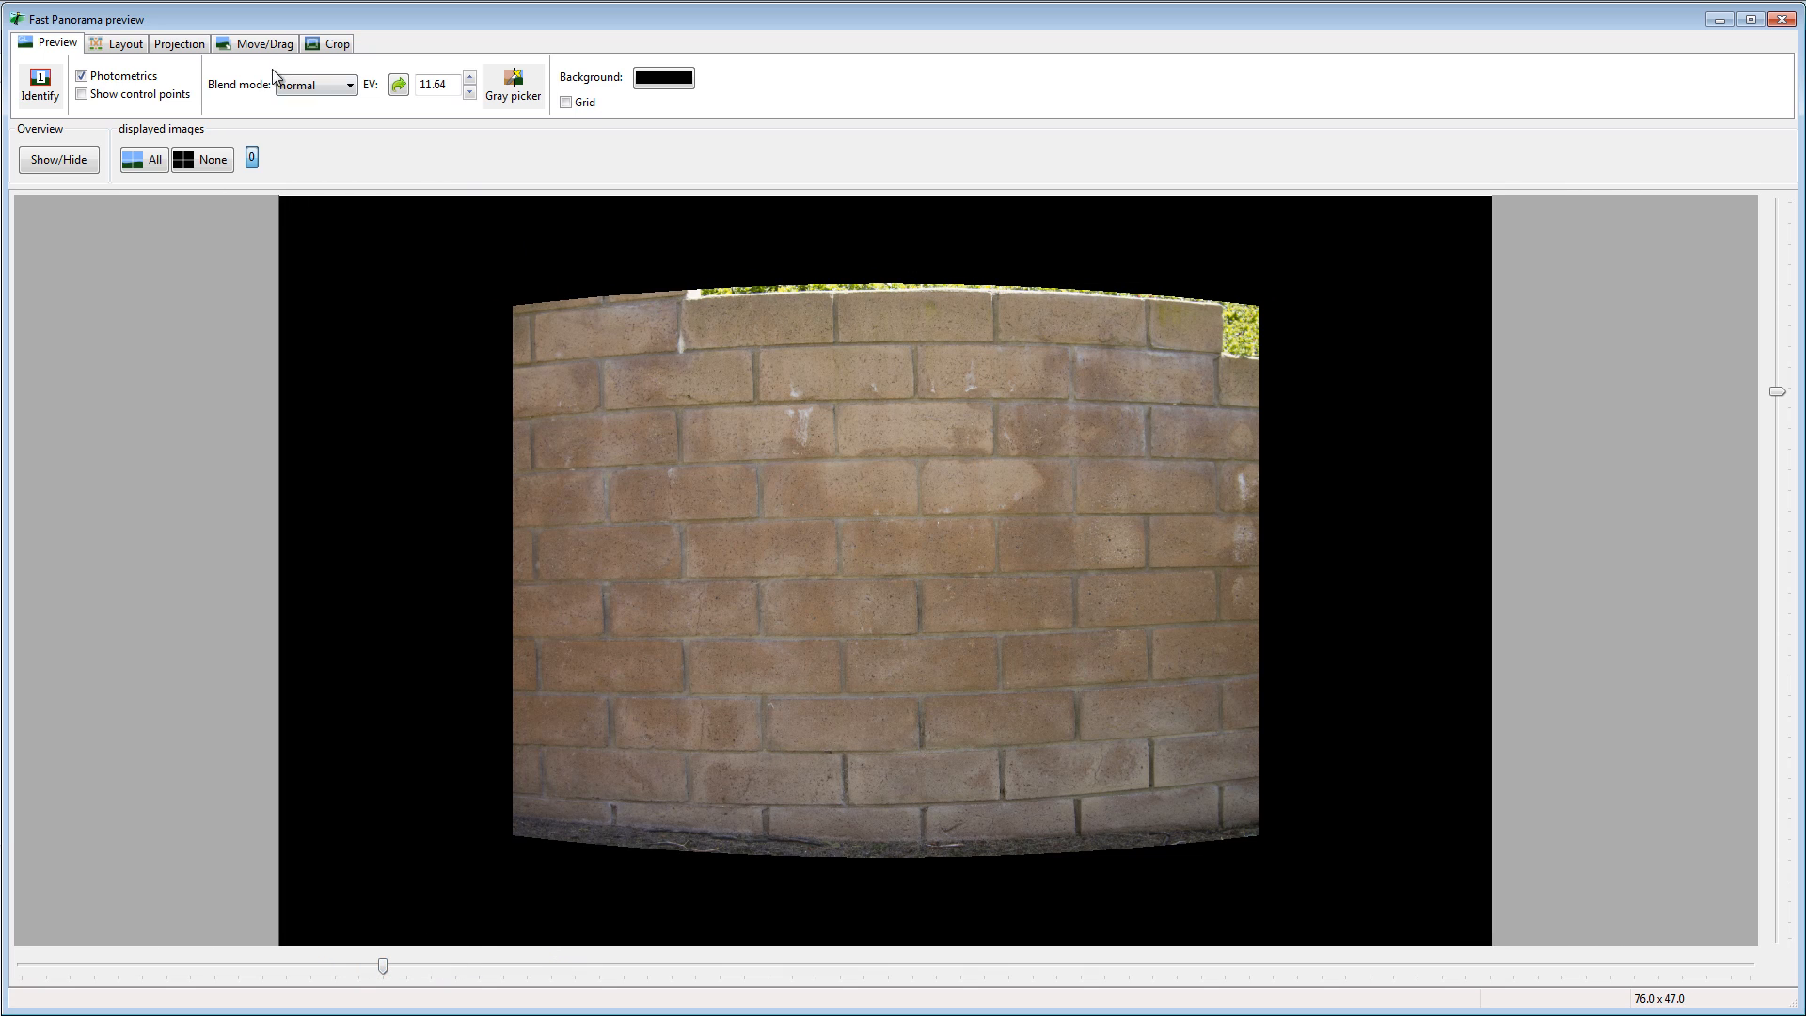
{"action": "left_click", "coordinate": [179, 43]}
{"action": "left_click", "coordinate": [361, 87]}
{"action": "left_click", "coordinate": [282, 100]}
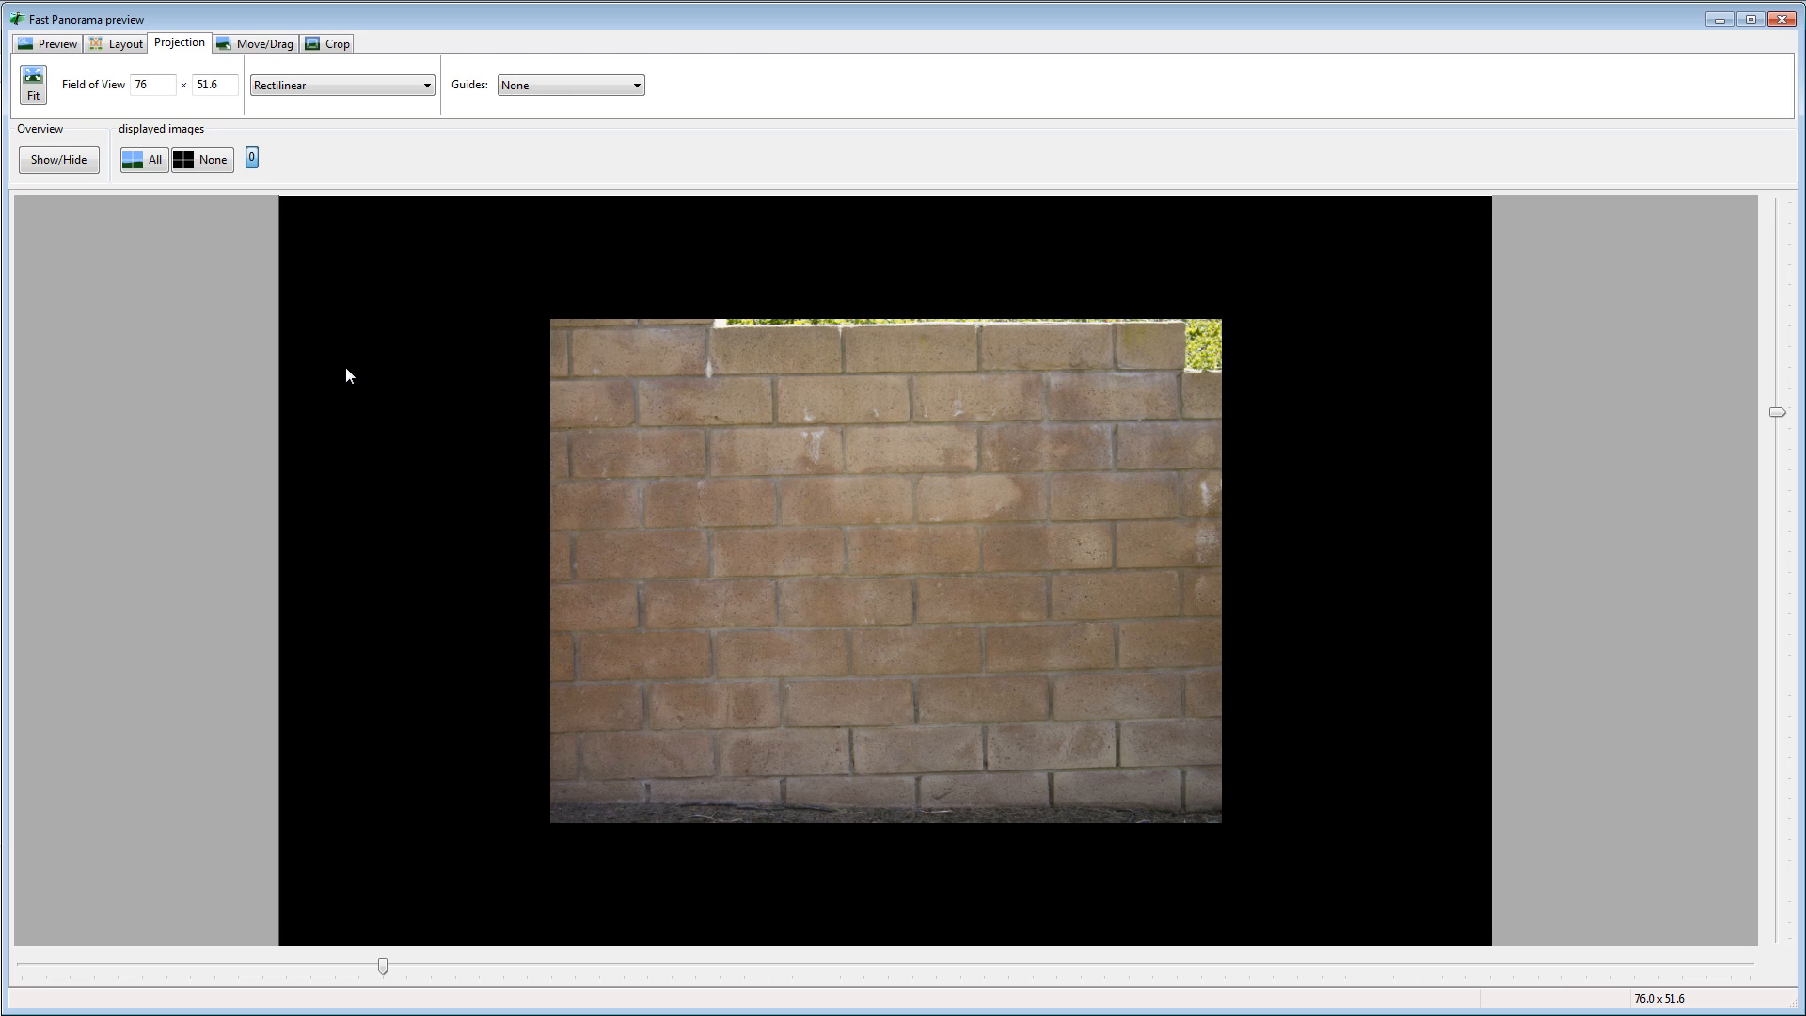
Show the control points over the wall in the fast preview and return to the control point editor
{"action": "left_click", "coordinate": [66, 42]}
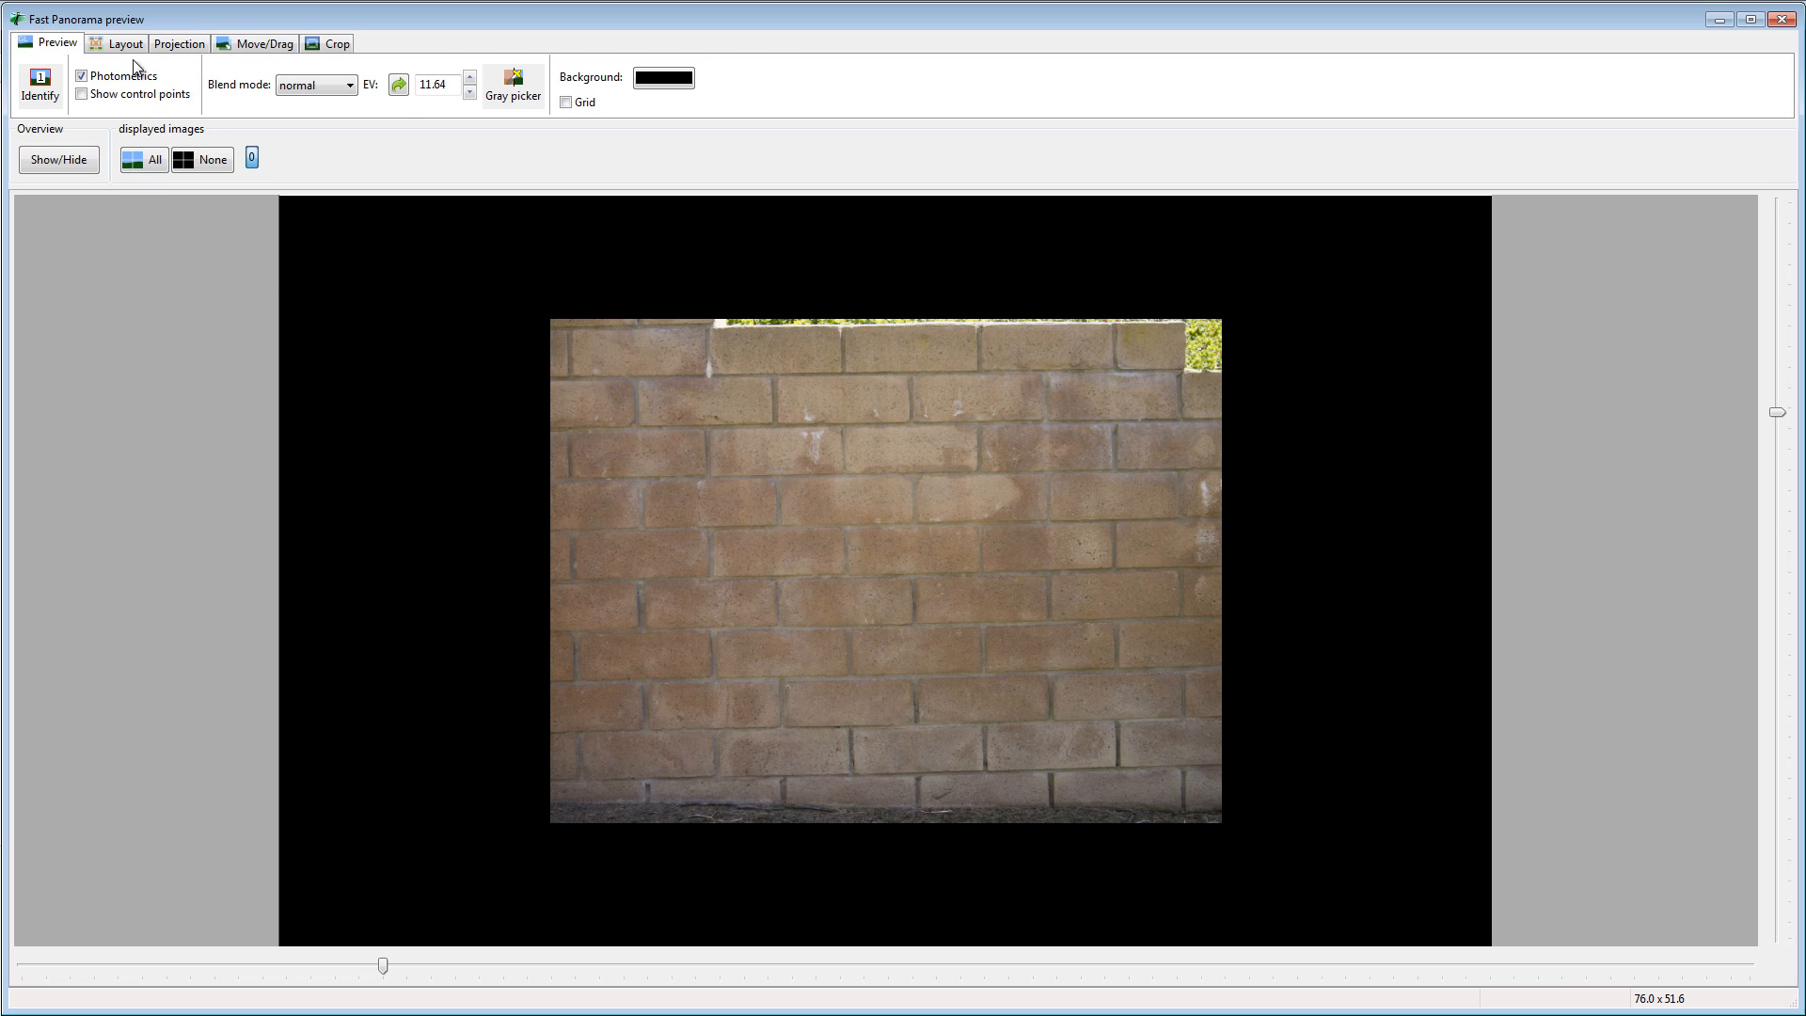
{"action": "left_click", "coordinate": [90, 96]}
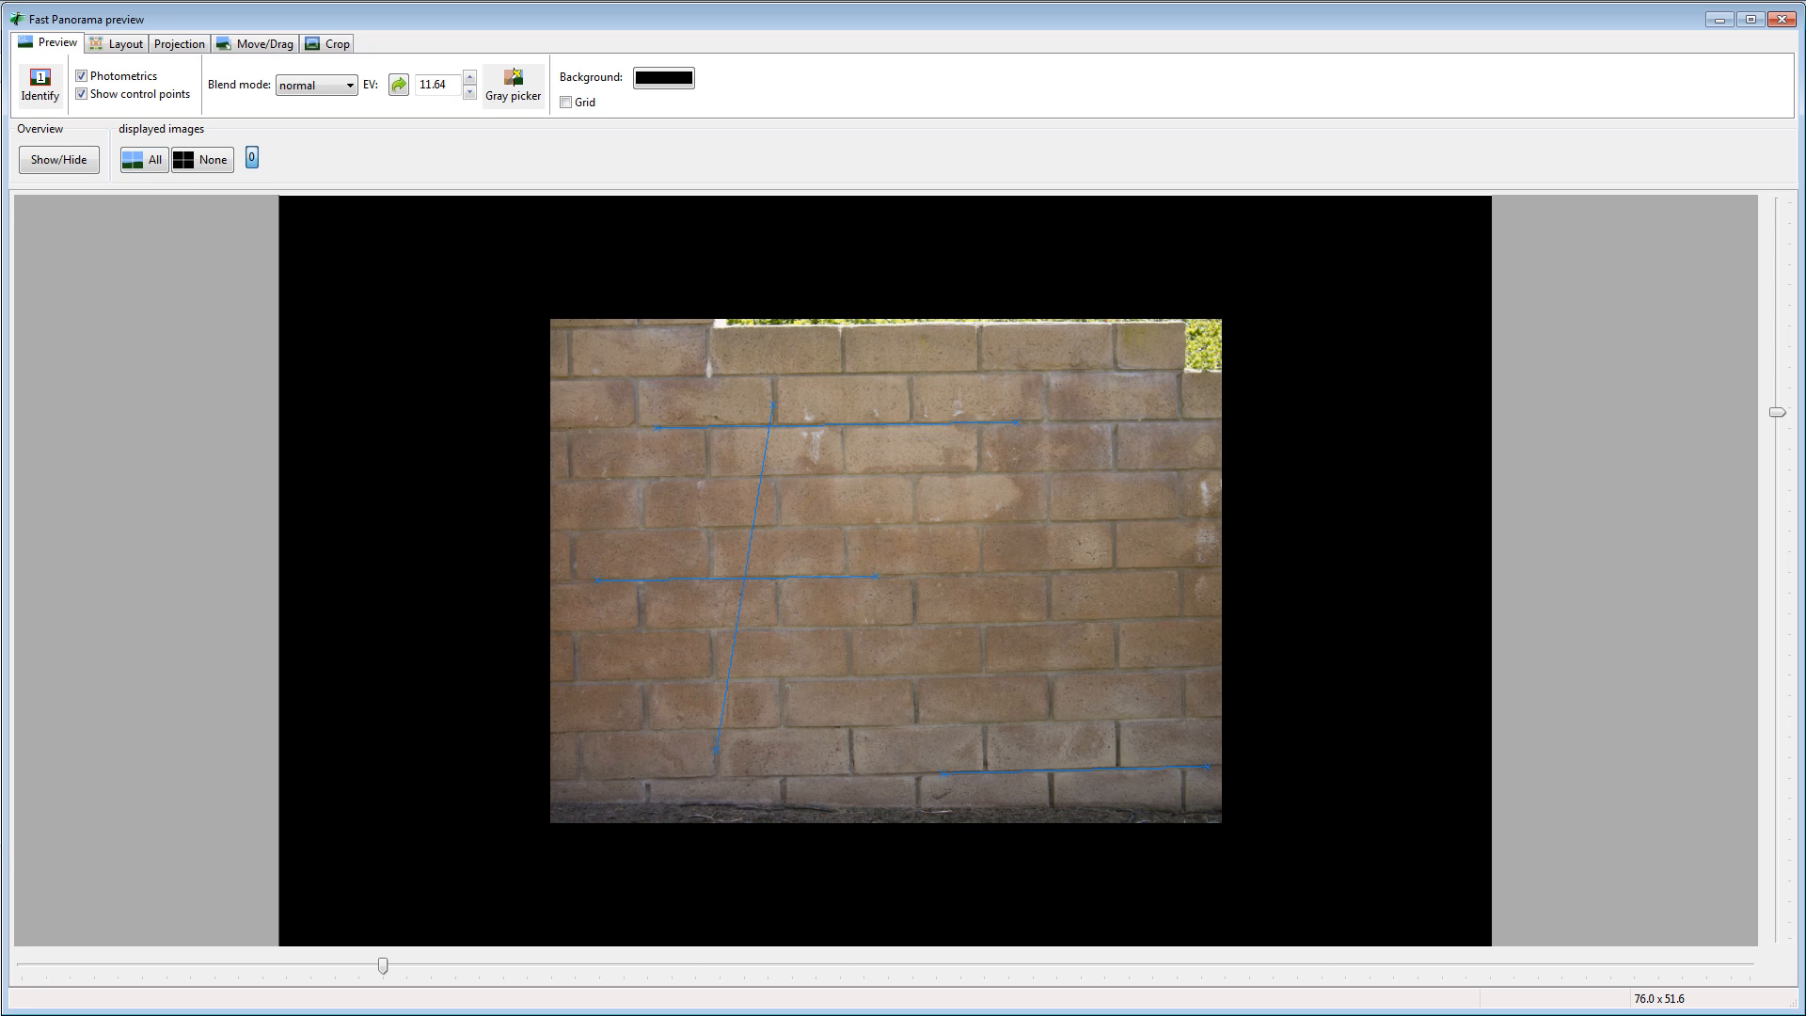
{"action": "left_click", "coordinate": [666, 1015]}
{"action": "left_click", "coordinate": [658, 1015]}
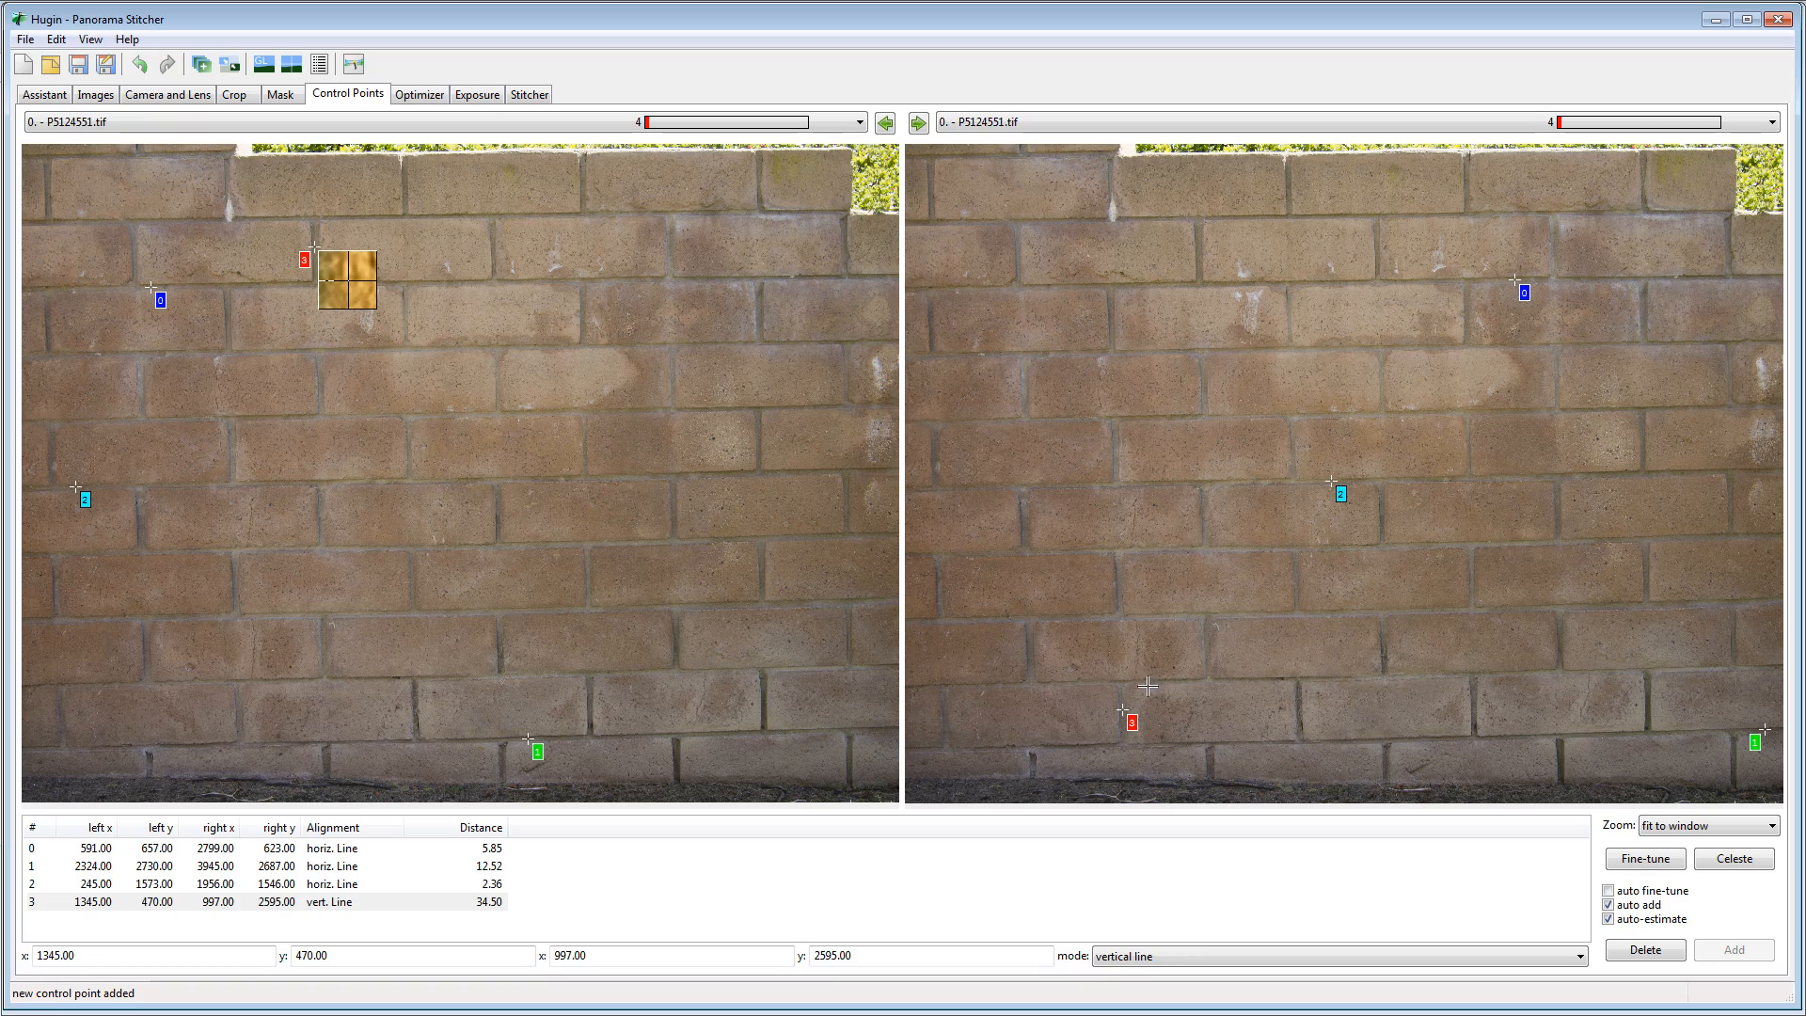
Move the vertical line's lower point to the brick joint at about (1385, 2263) and check the line in the fast preview
{"action": "key", "text": "1"}
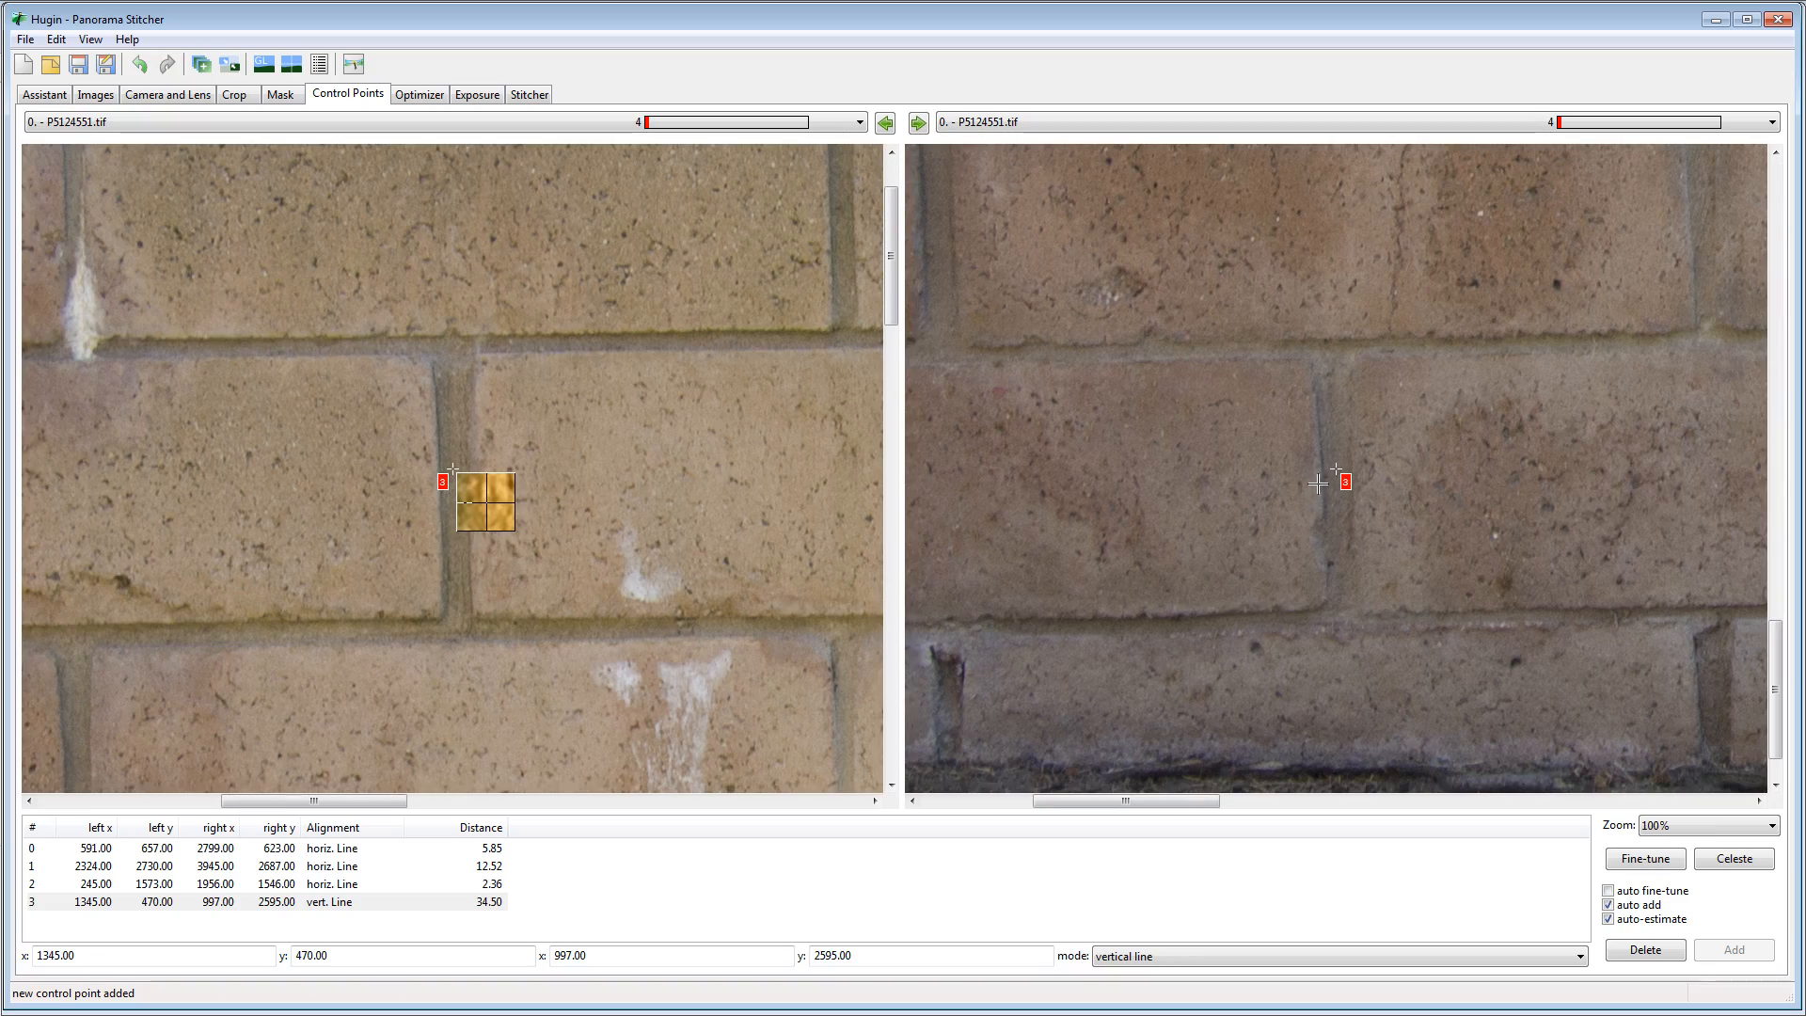
{"action": "key", "text": "0"}
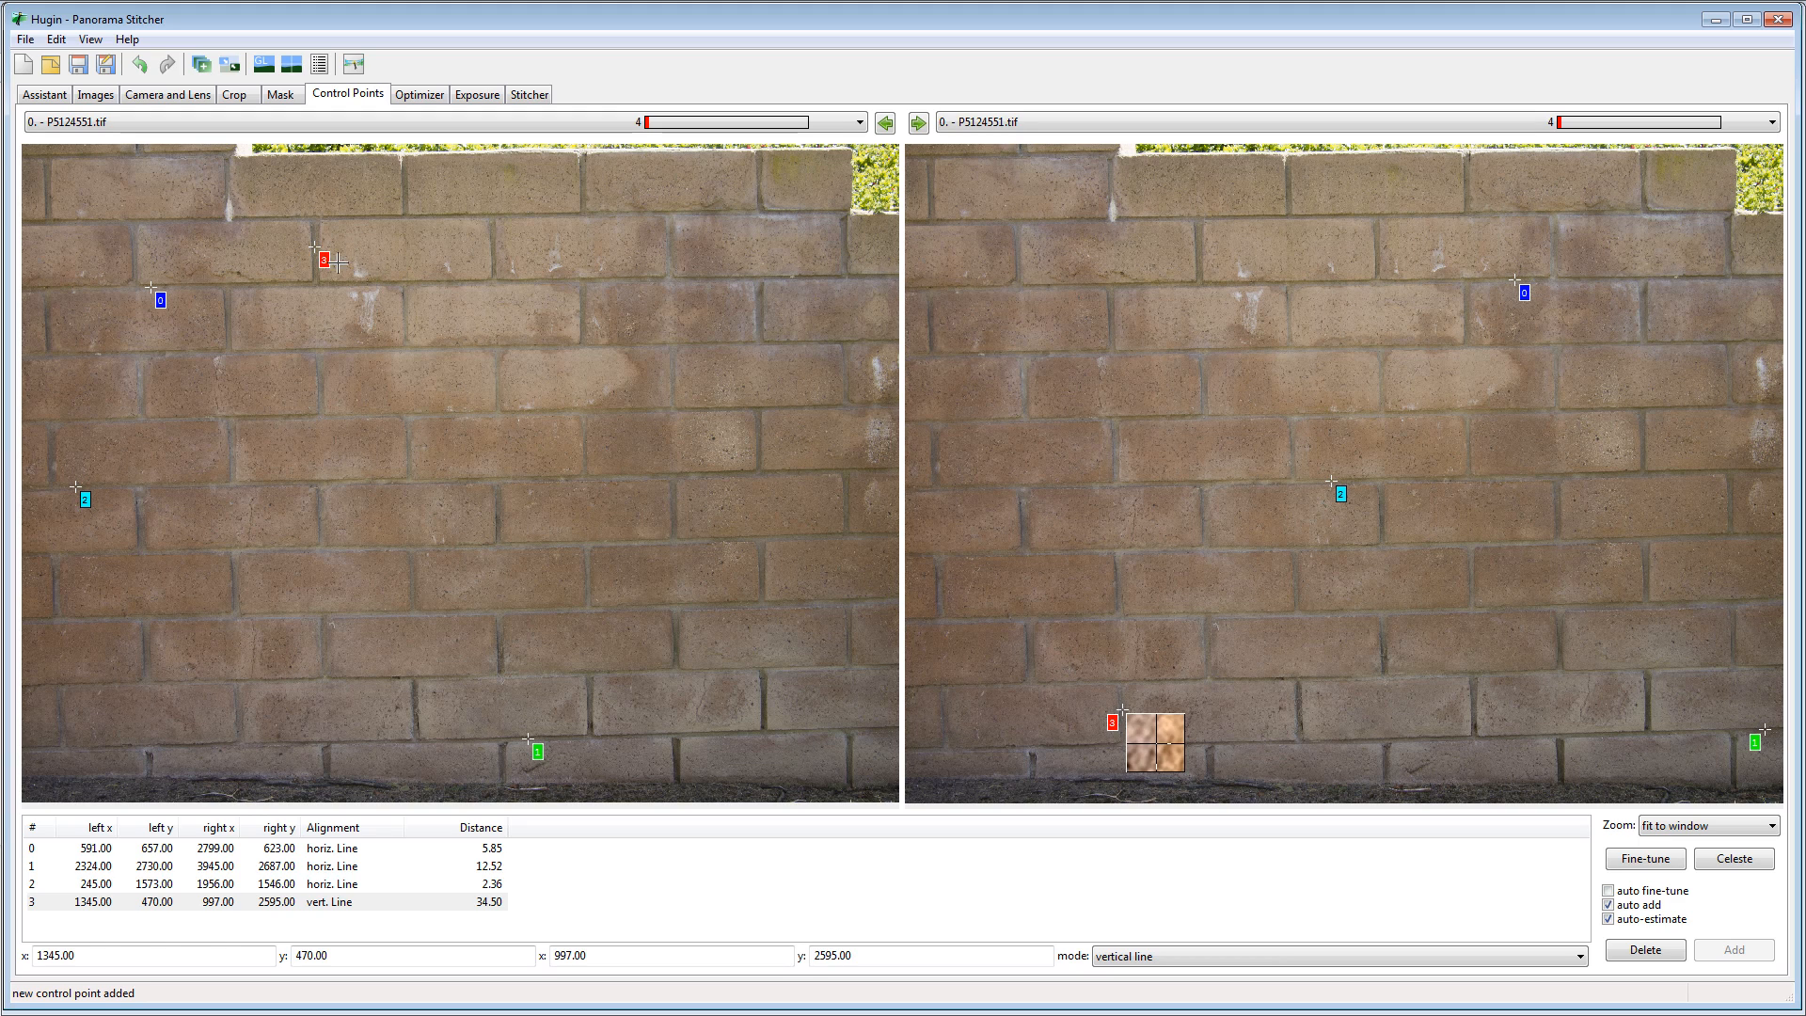
{"action": "left_click_drag", "start_coordinate": [1121, 712], "coordinate": [1208, 649]}
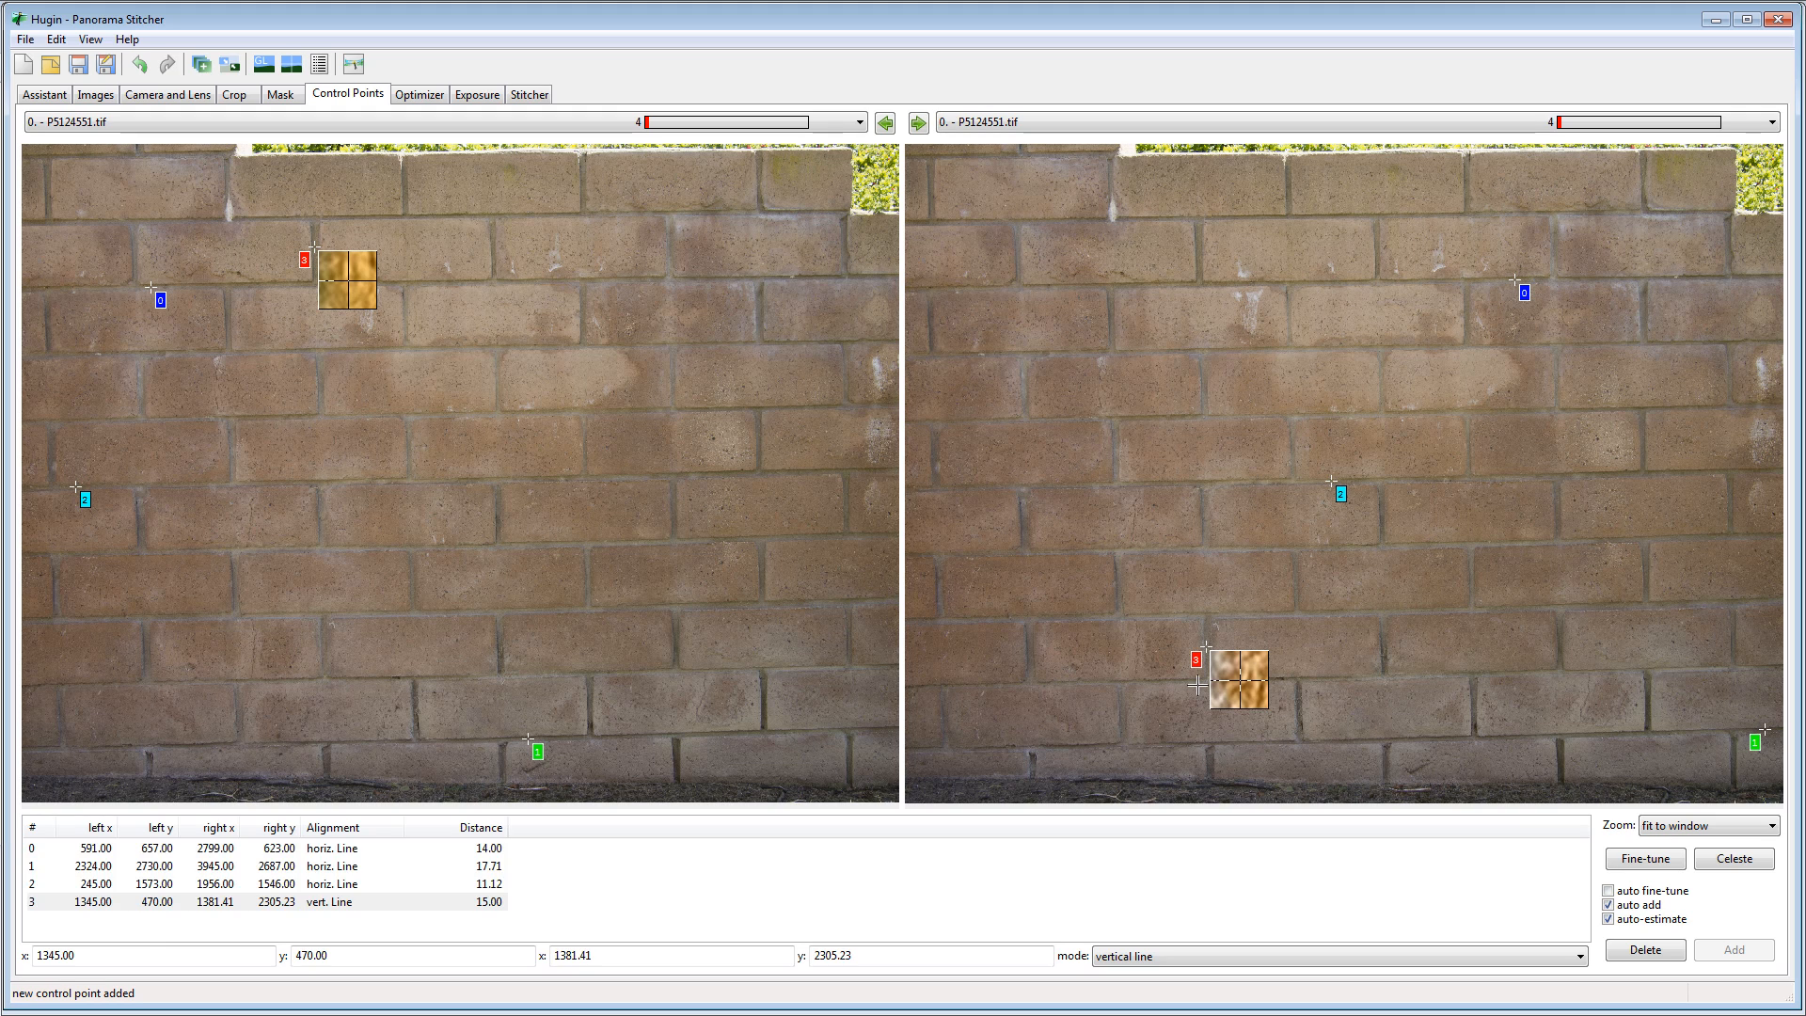
{"action": "key", "text": "1"}
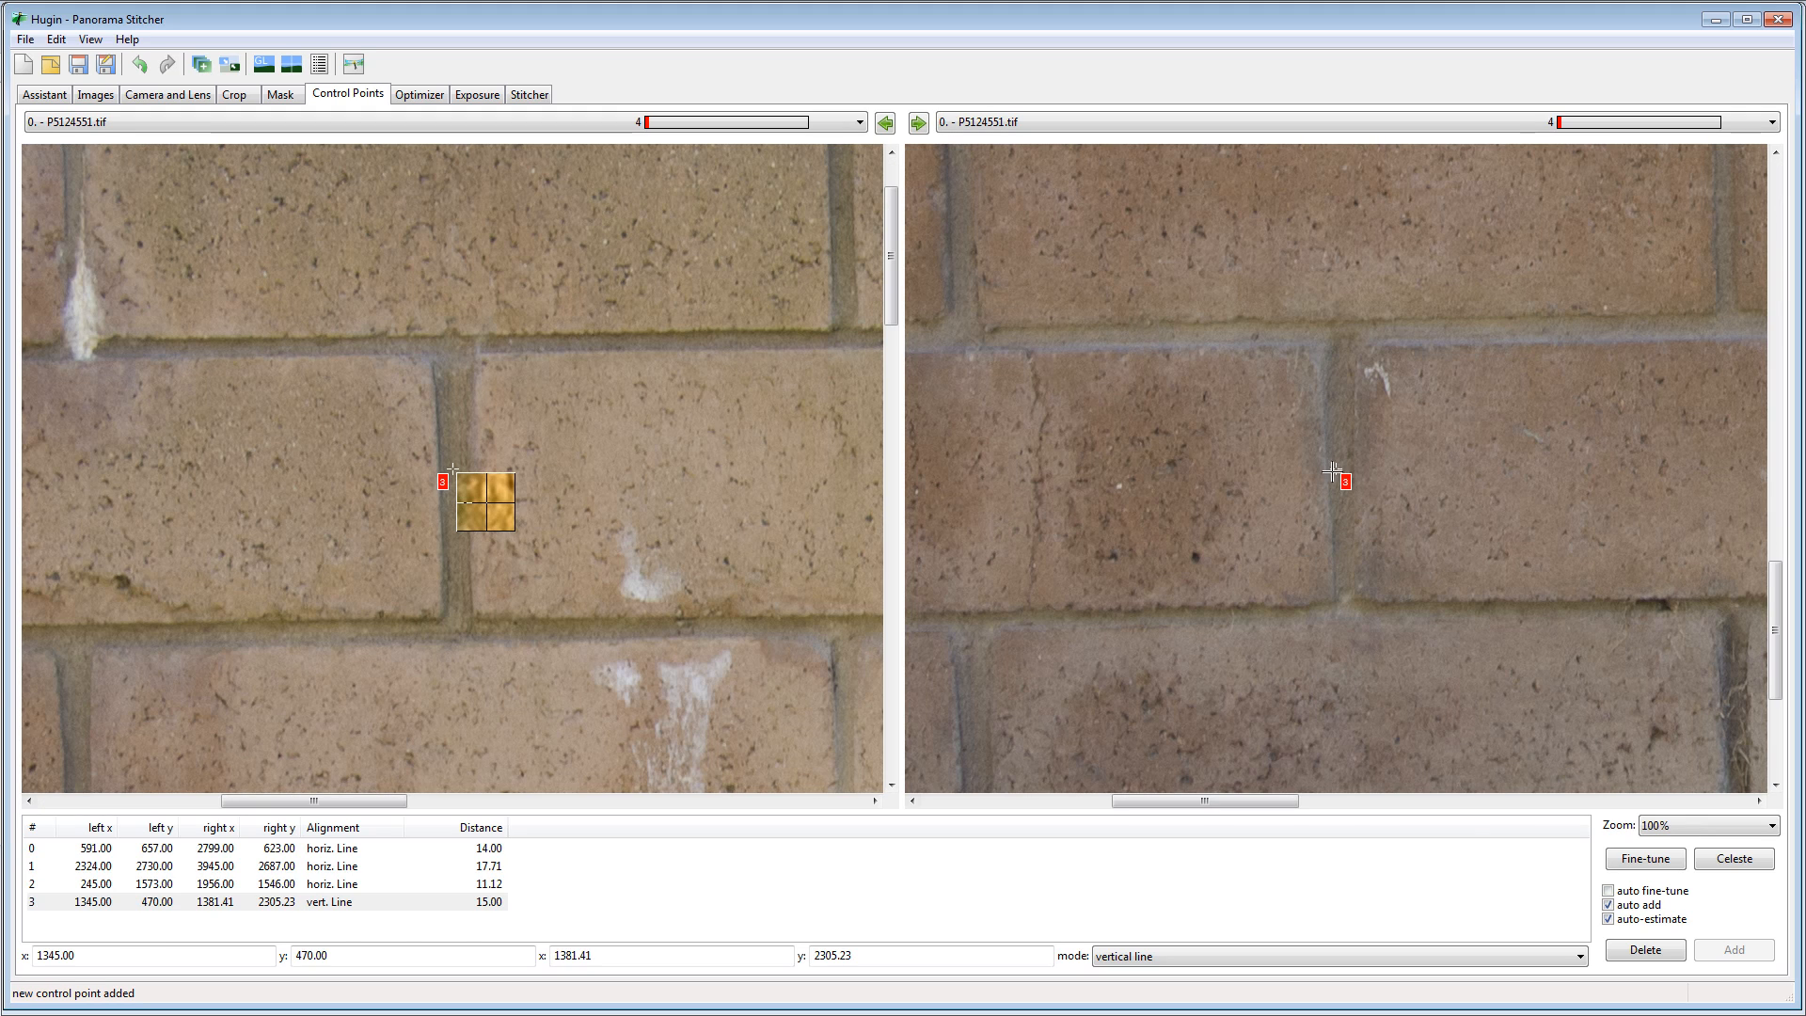
{"action": "left_click_drag", "start_coordinate": [1336, 469], "coordinate": [1338, 430]}
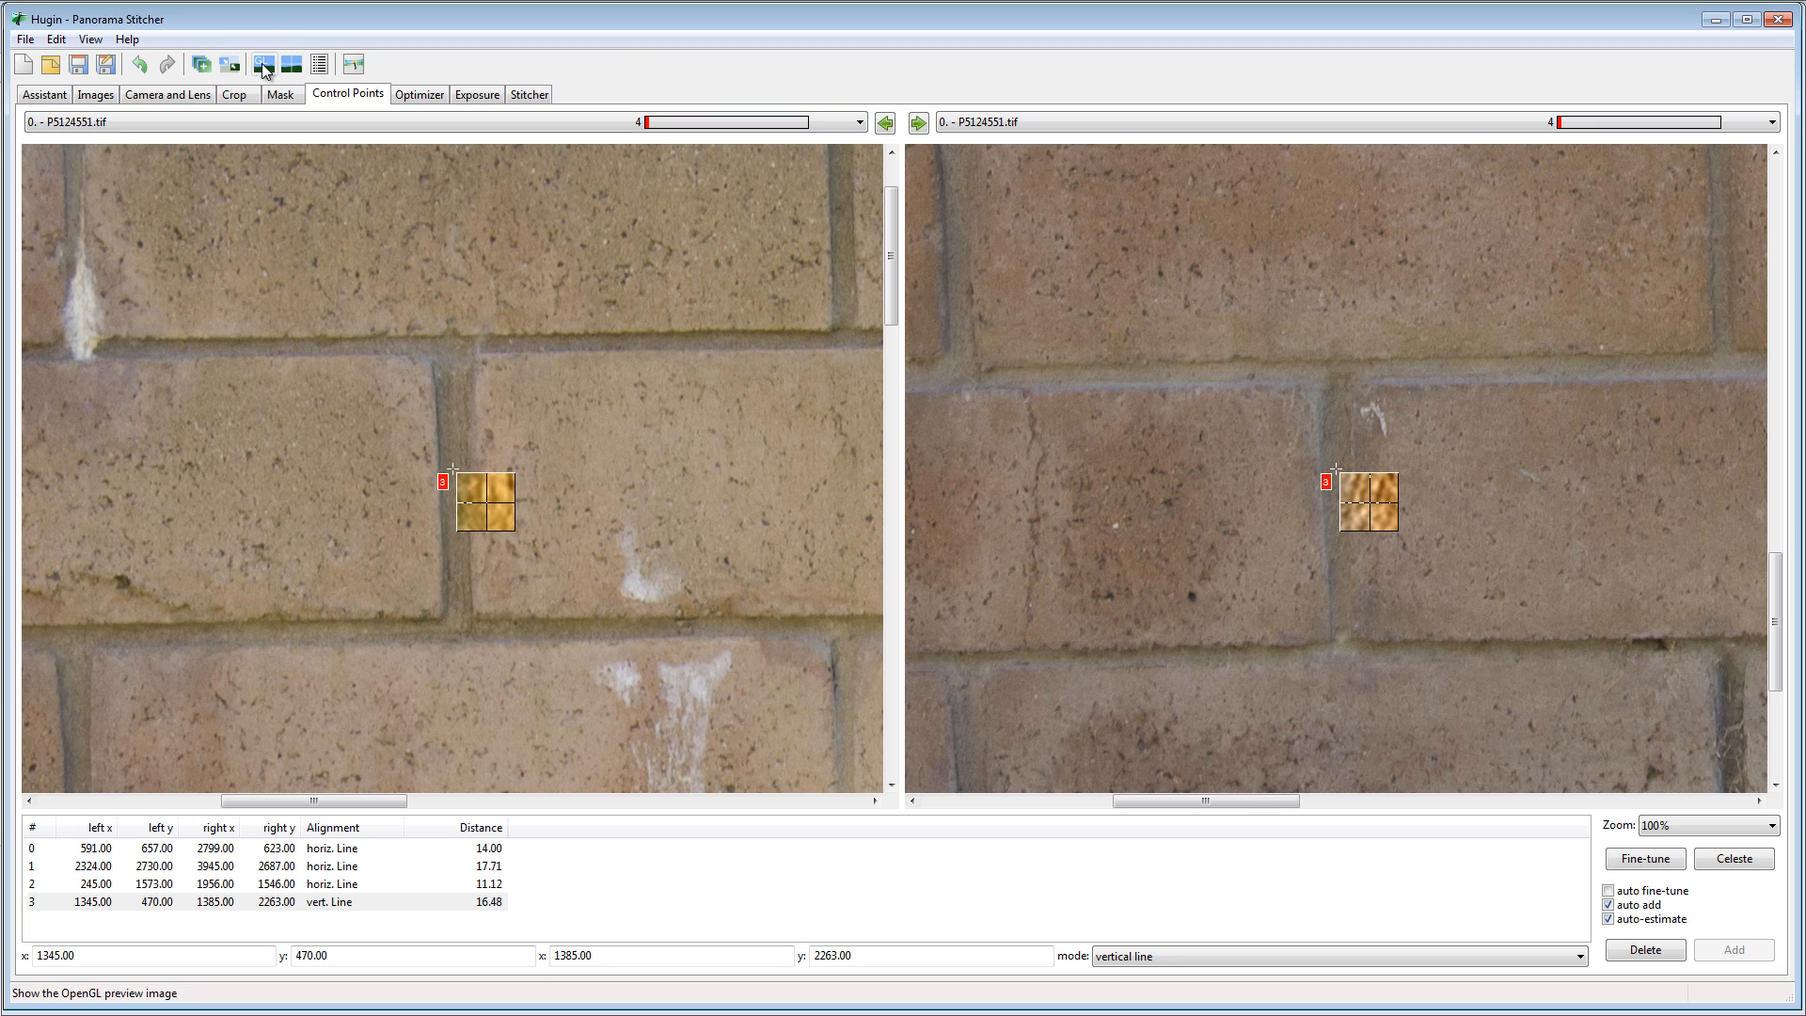
{"action": "left_click", "coordinate": [263, 64]}
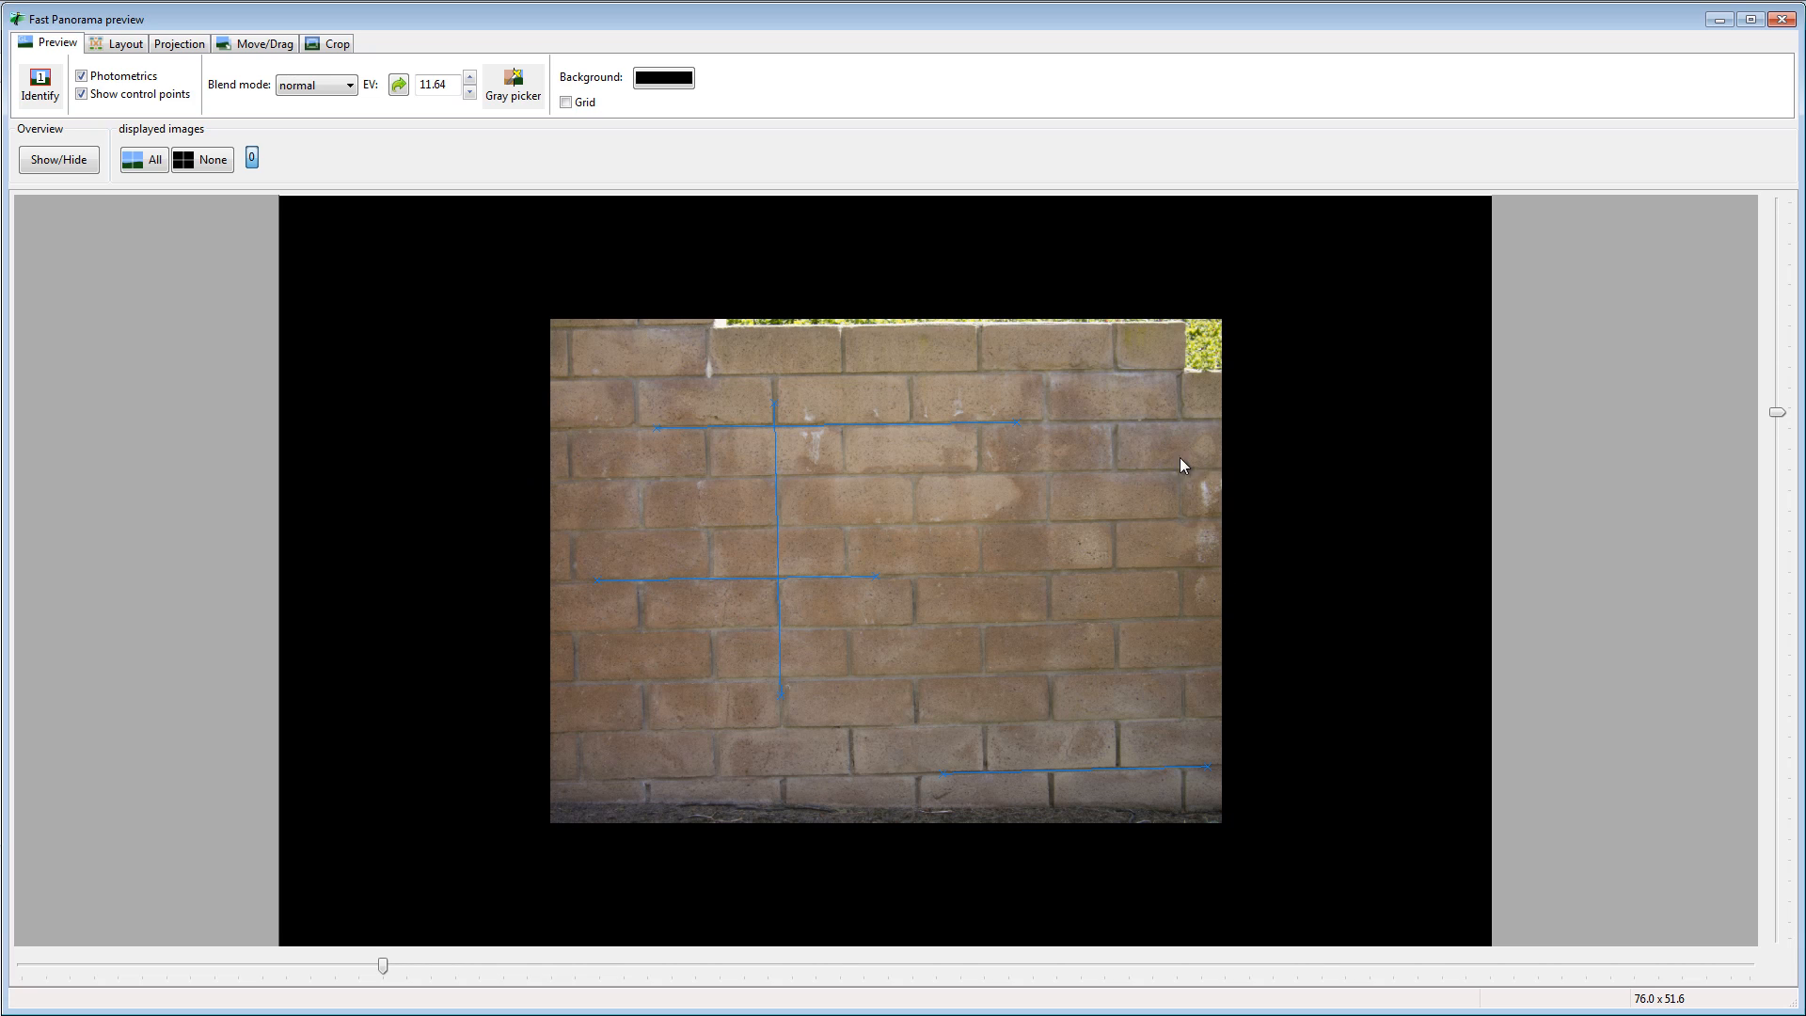
Add a vertical line pair from the upper-left brick joint at about (117, 178) to the lower joint at about (159, 2048)
{"action": "left_click", "coordinate": [666, 1015]}
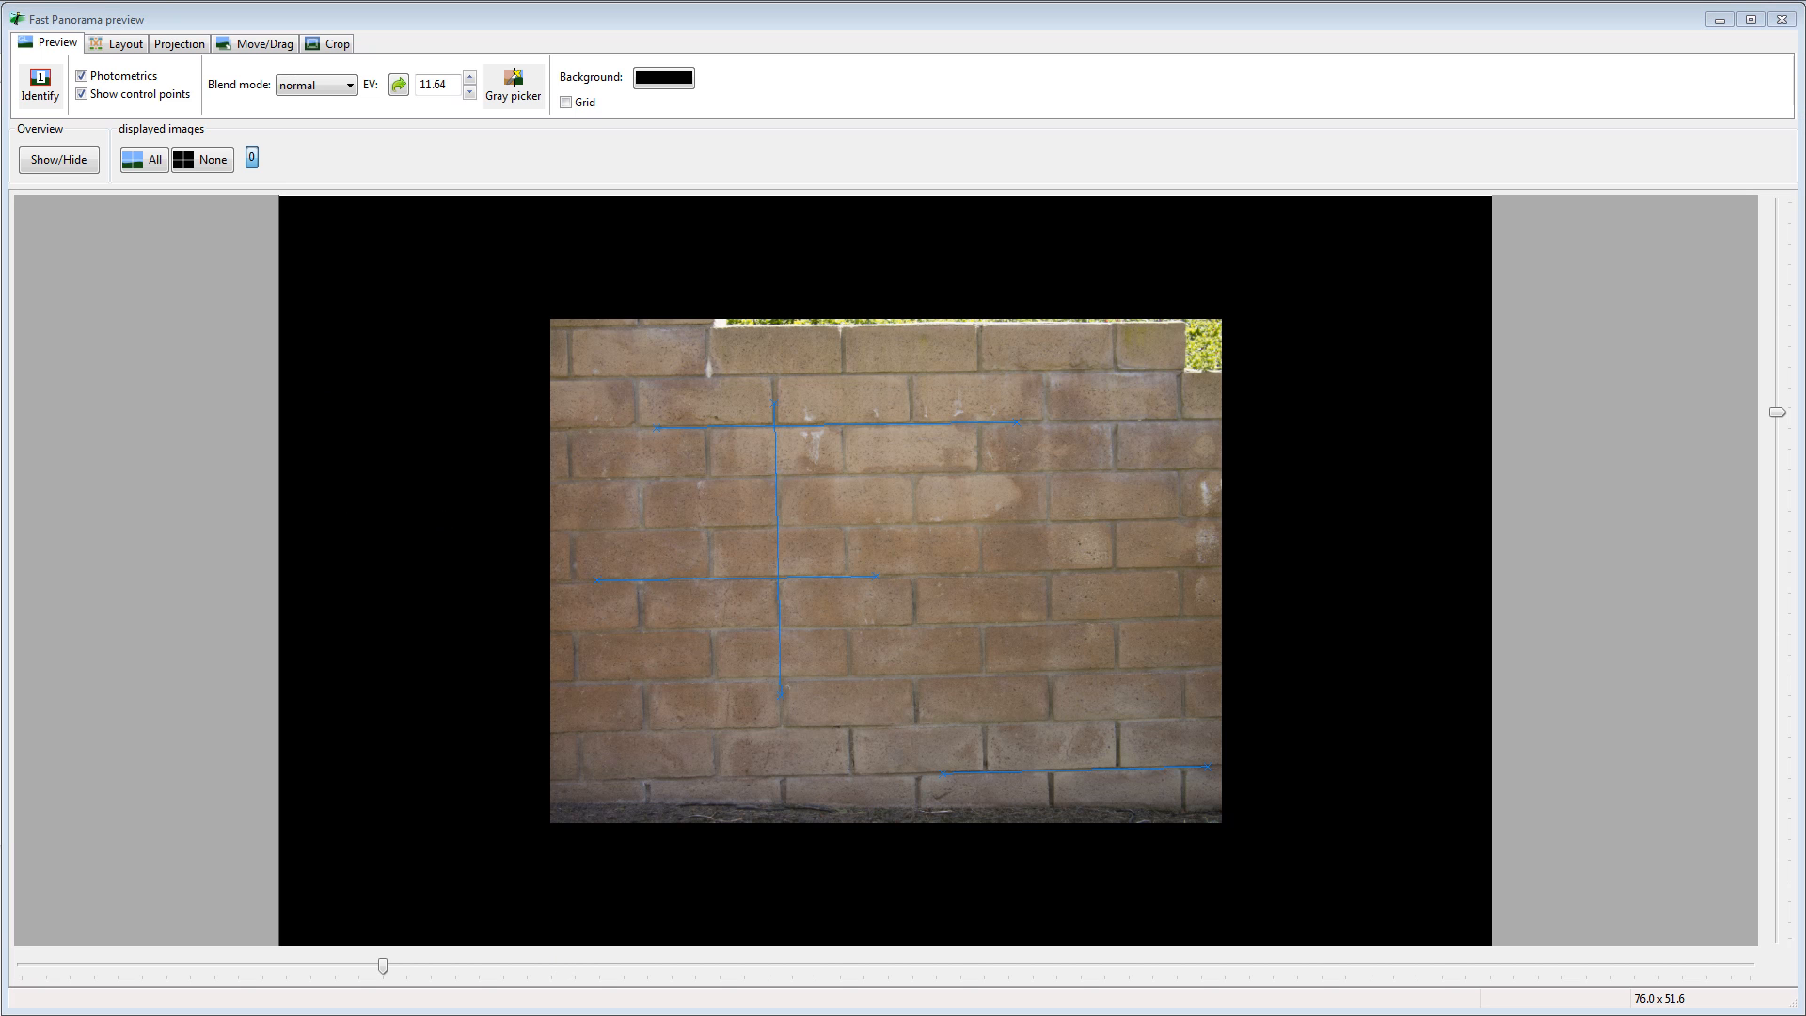
{"action": "left_click", "coordinate": [666, 1015]}
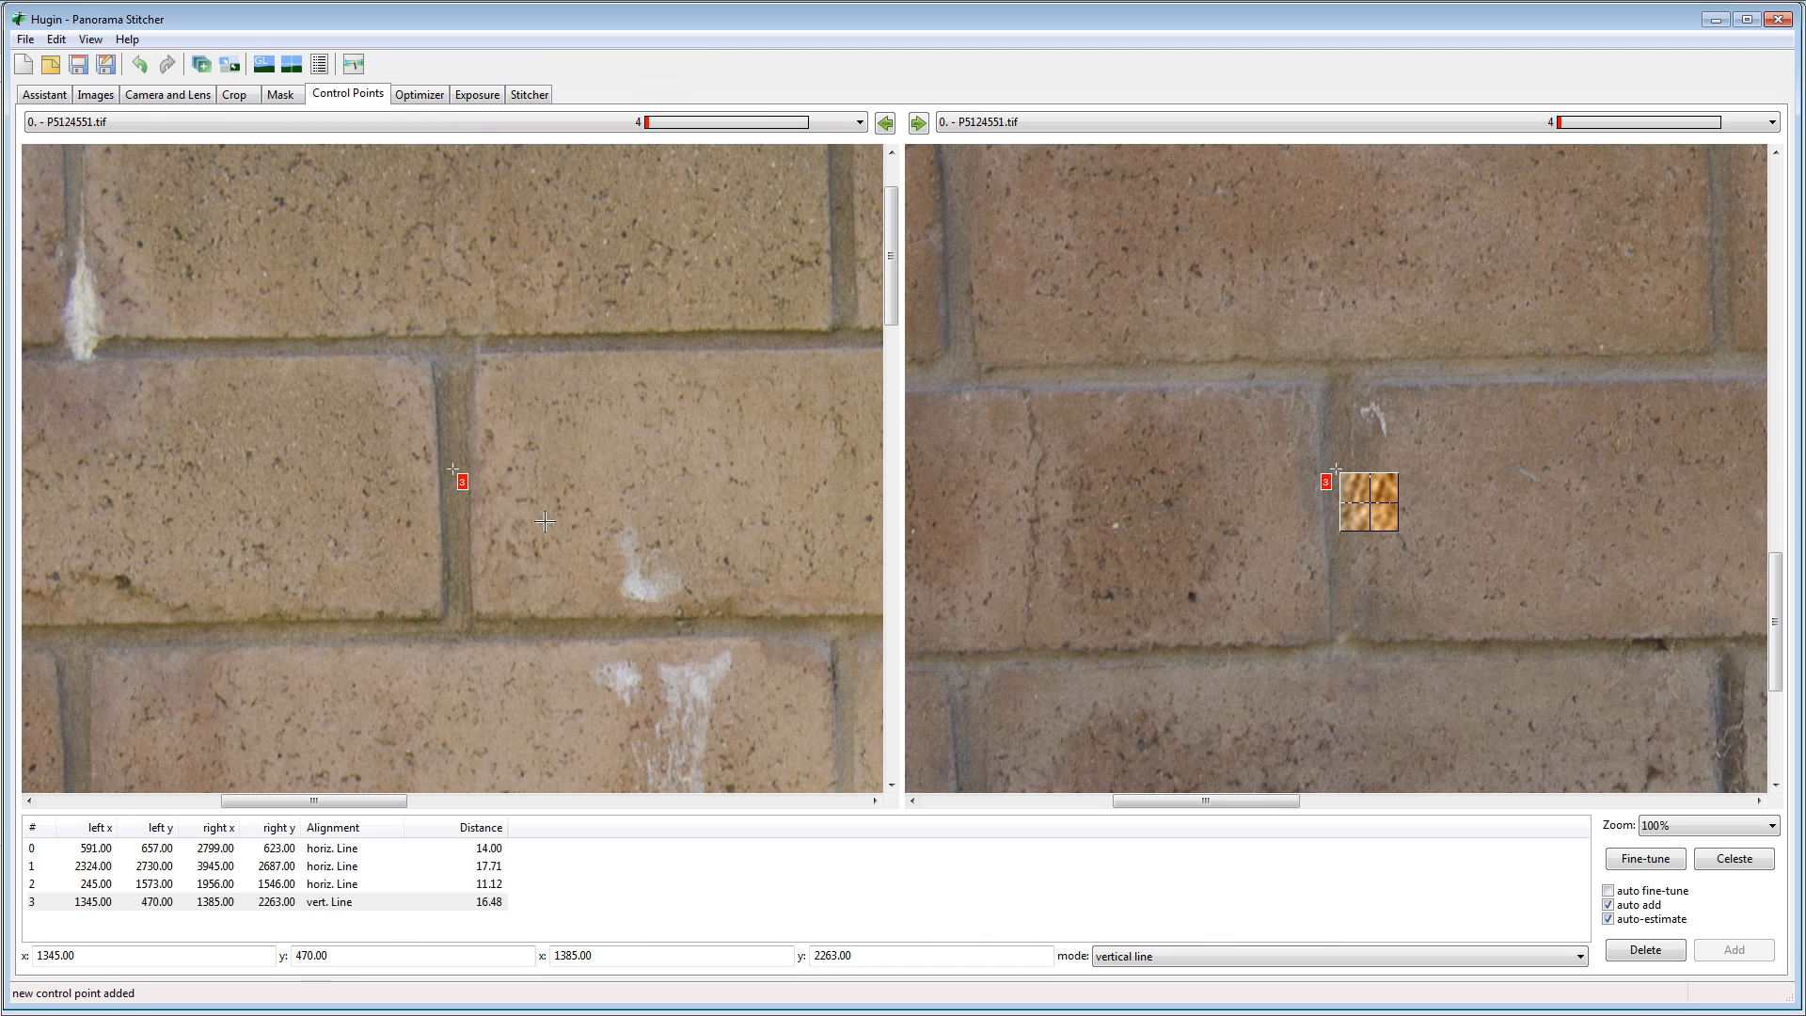
{"action": "key", "text": "0"}
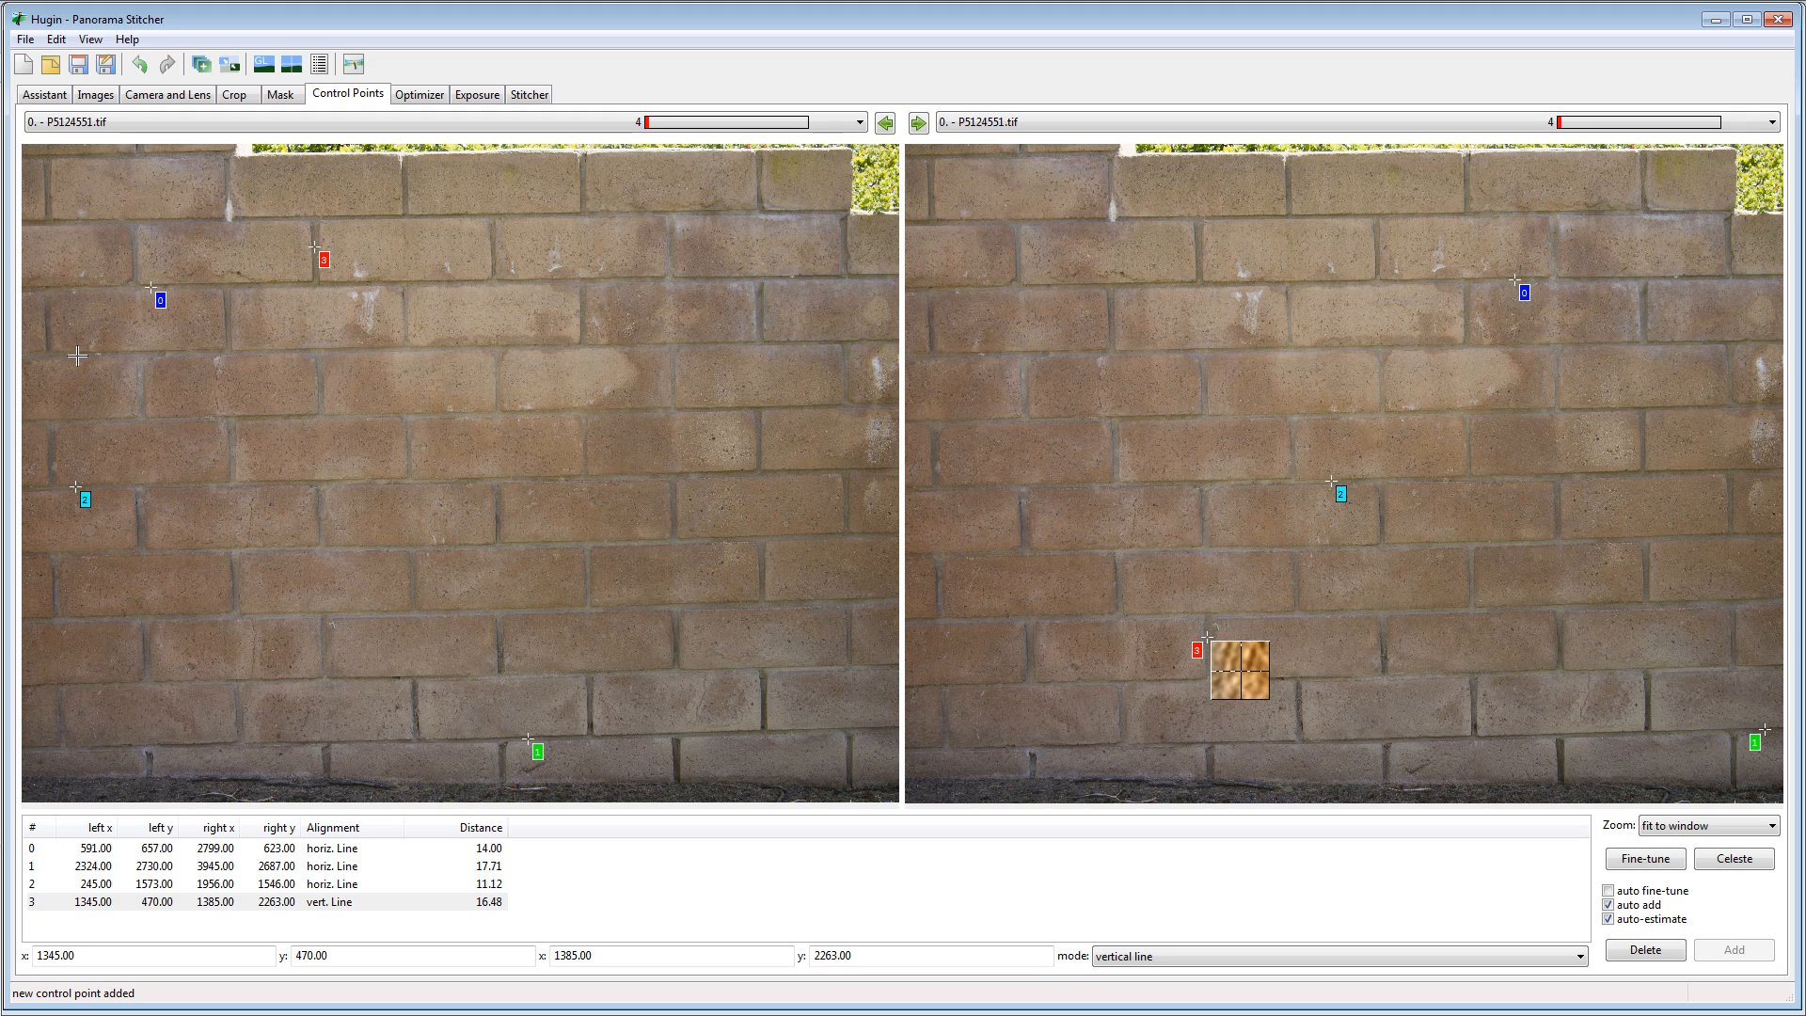
{"action": "left_click", "coordinate": [46, 178]}
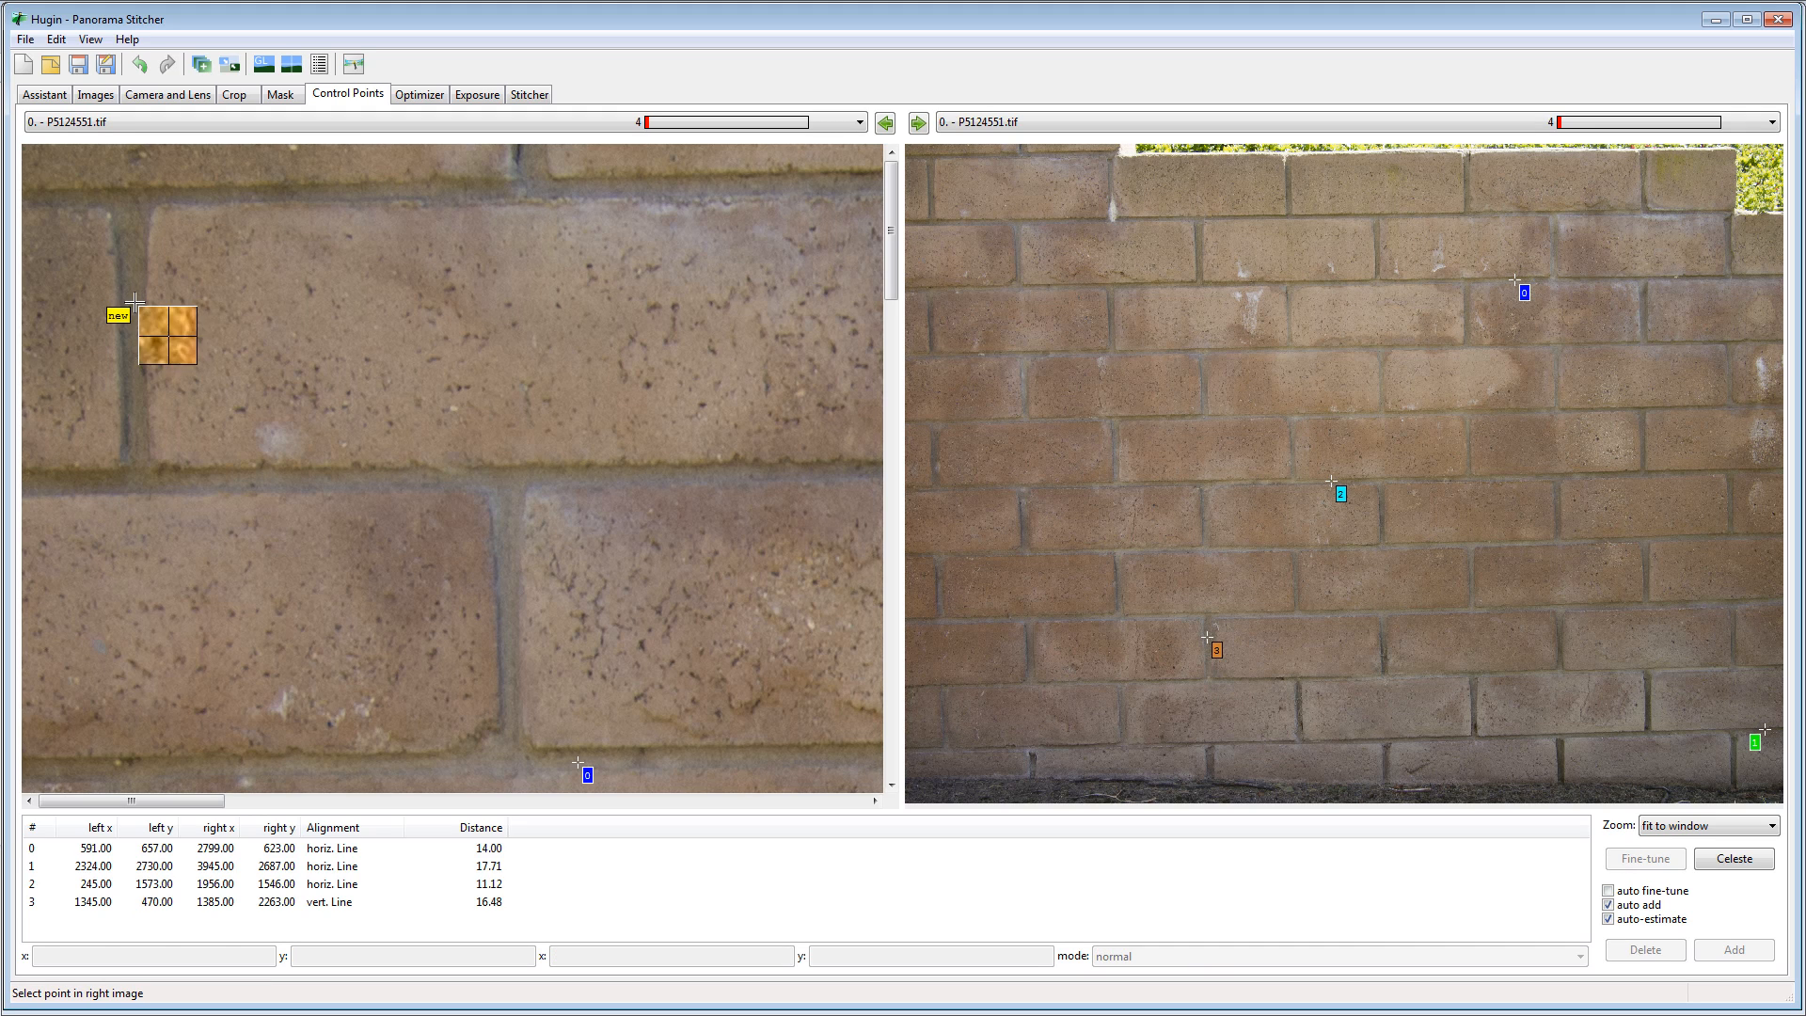
{"action": "left_click_drag", "start_coordinate": [134, 301], "coordinate": [132, 311]}
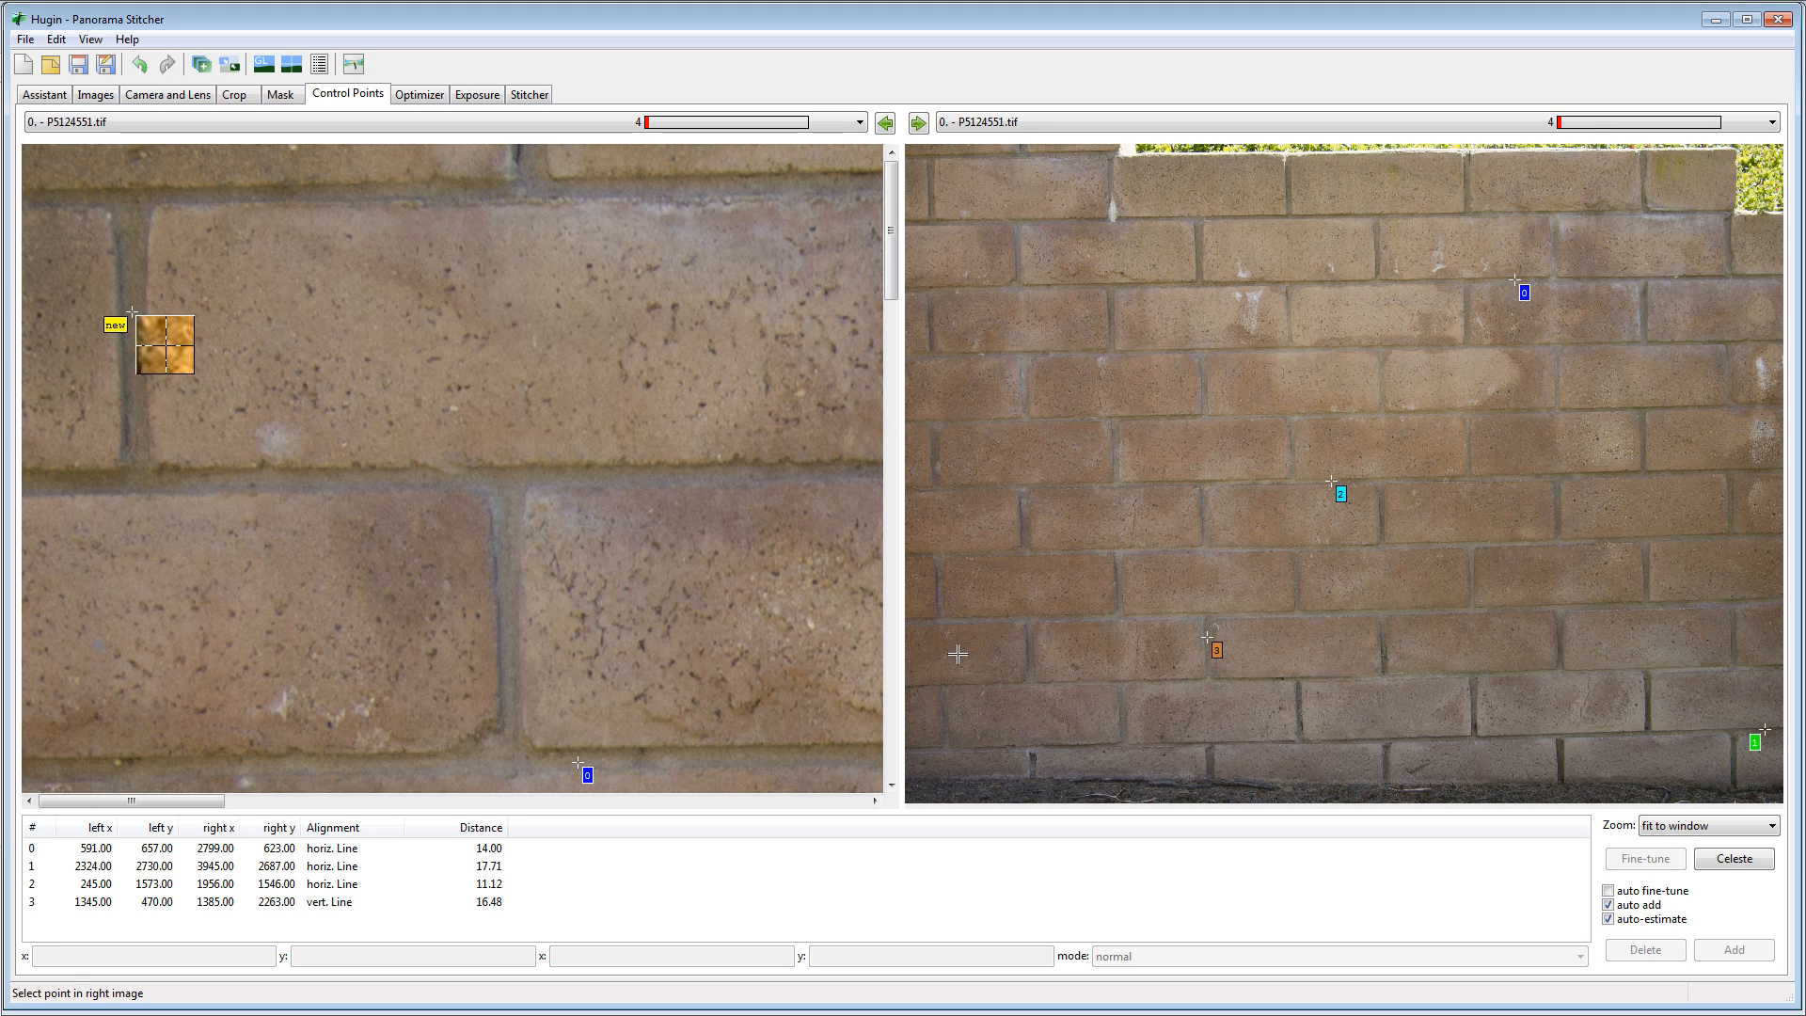
{"action": "left_click", "coordinate": [939, 588]}
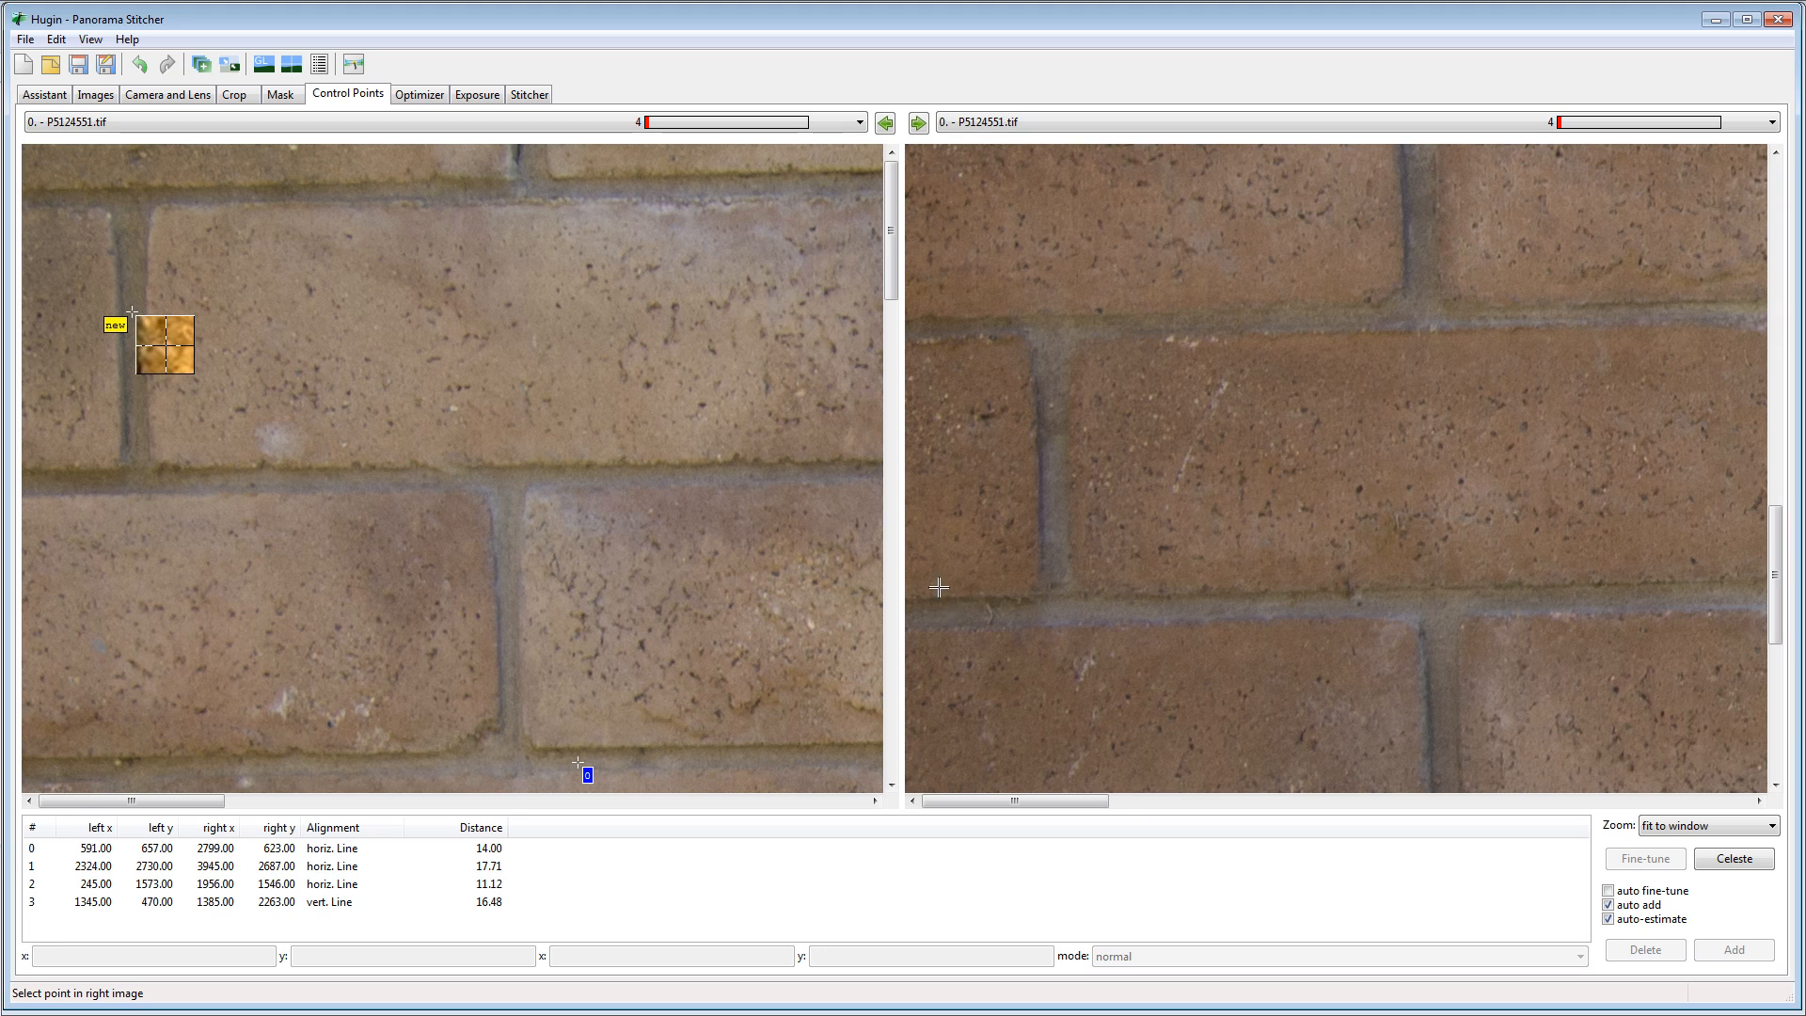
{"action": "left_click", "coordinate": [1057, 484]}
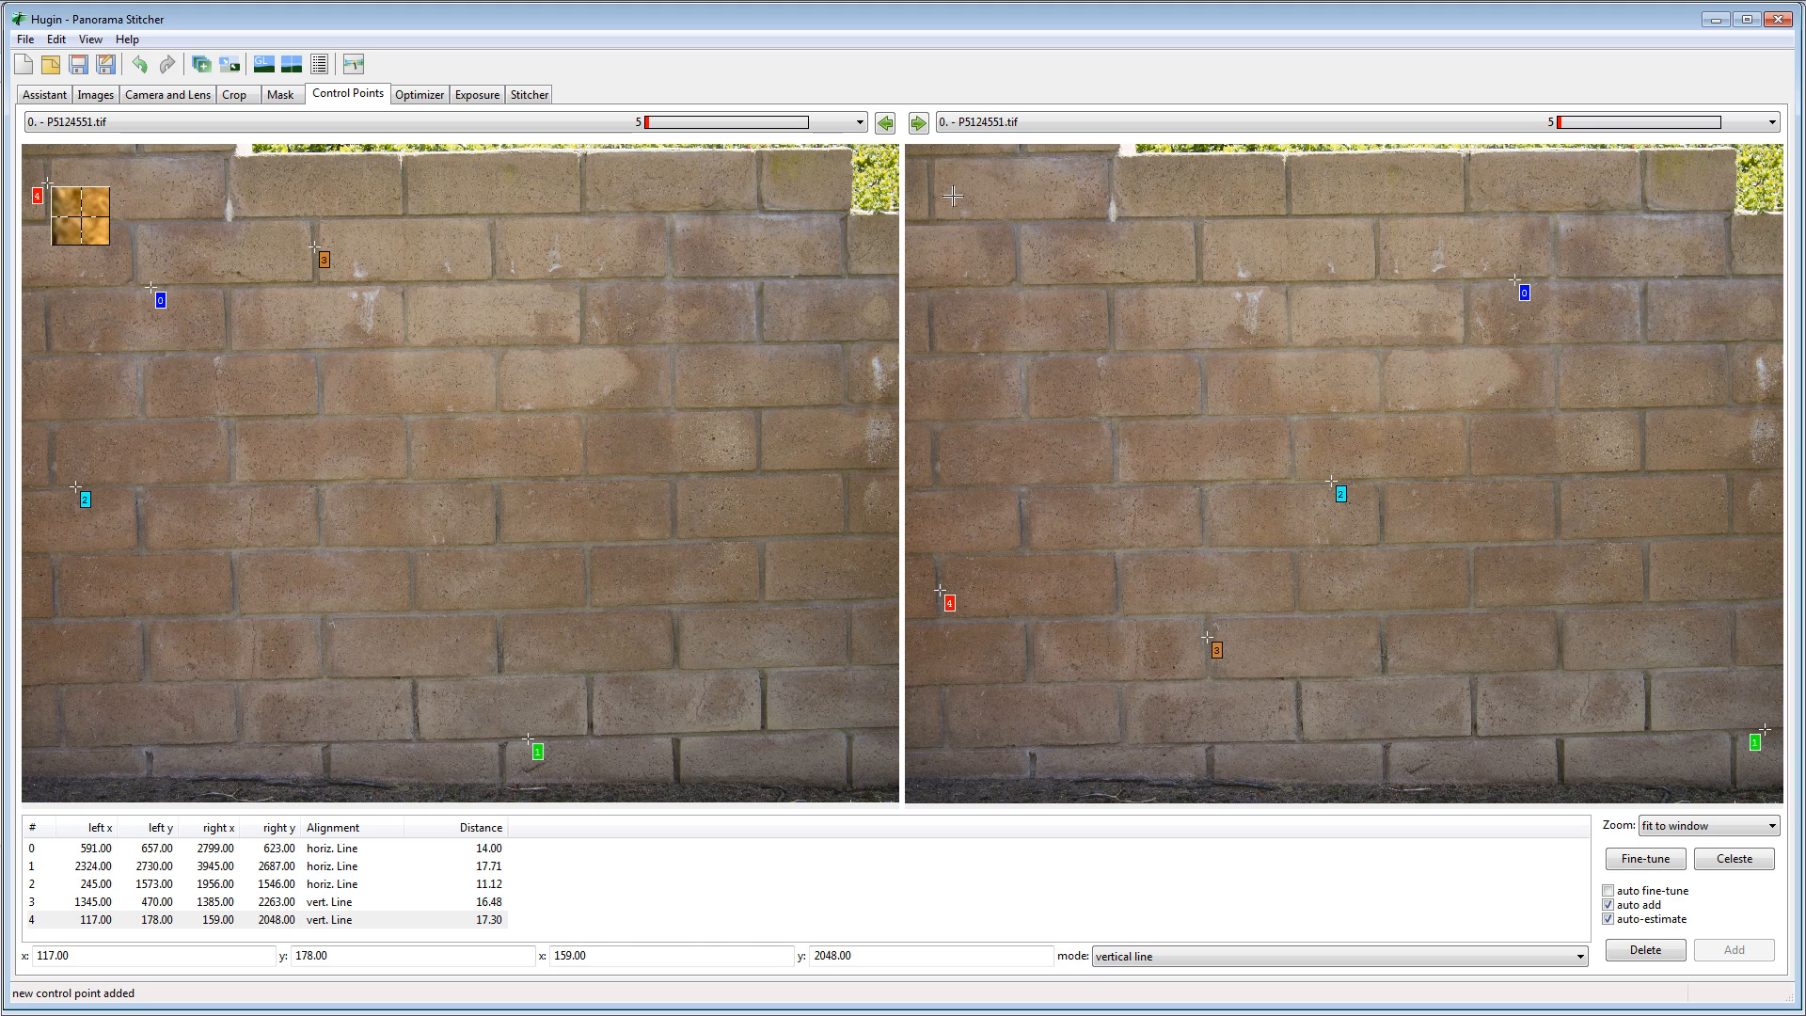
Add a vertical line pair near the wall's right edge between the joints at about (3774, 405) and (3798, 2257)
{"action": "left_click", "coordinate": [1729, 236]}
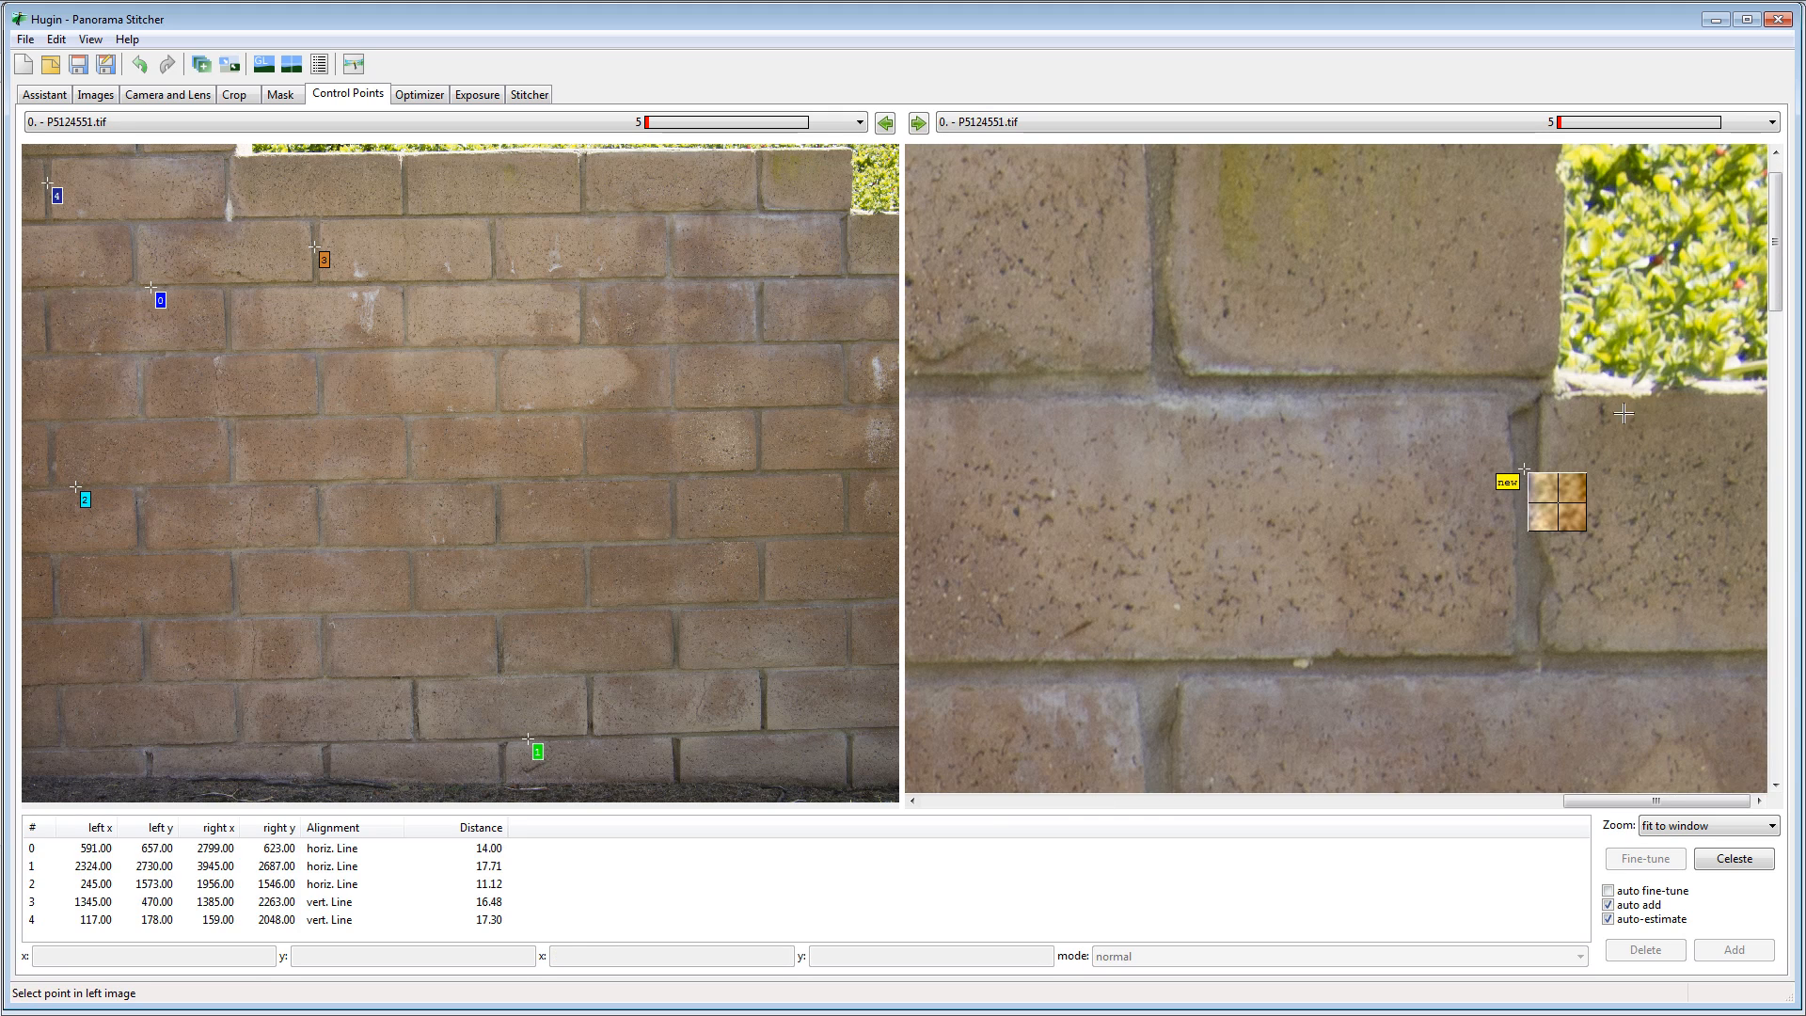
{"action": "left_click", "coordinate": [1523, 603]}
{"action": "left_click_drag", "start_coordinate": [1523, 603], "coordinate": [1525, 472]}
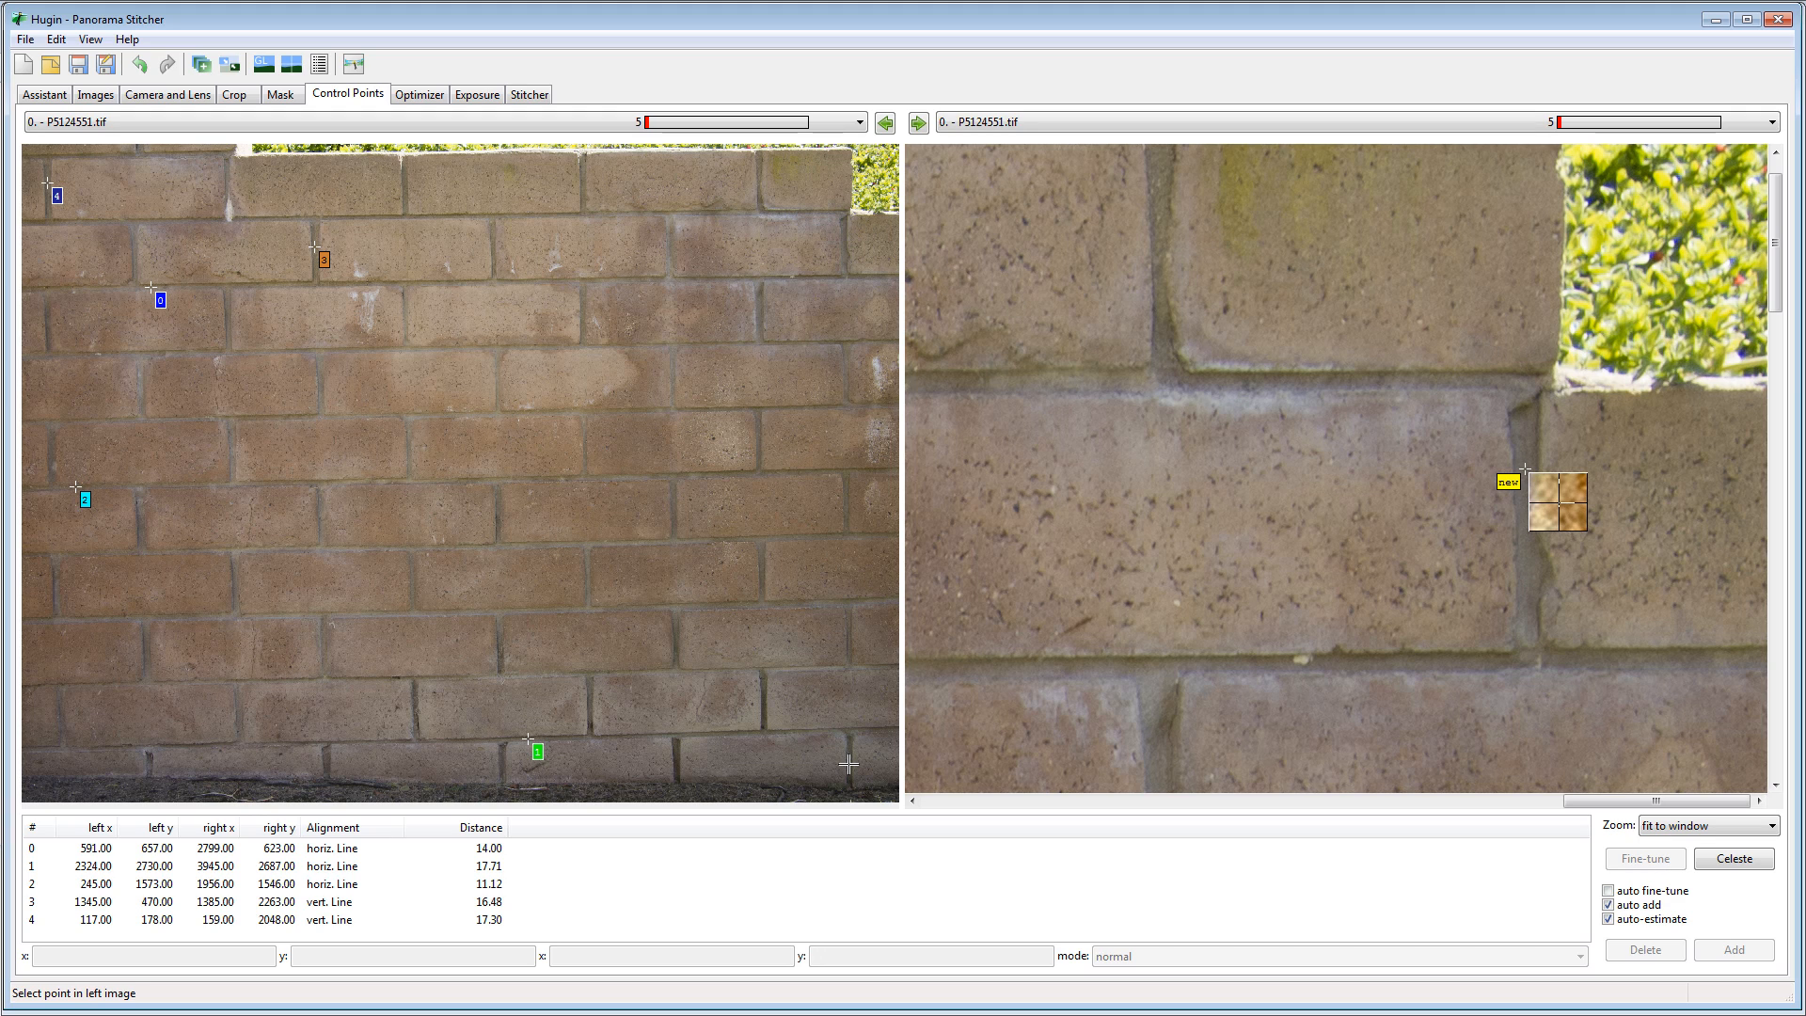
{"action": "left_click_drag", "start_coordinate": [848, 765], "coordinate": [849, 635]}
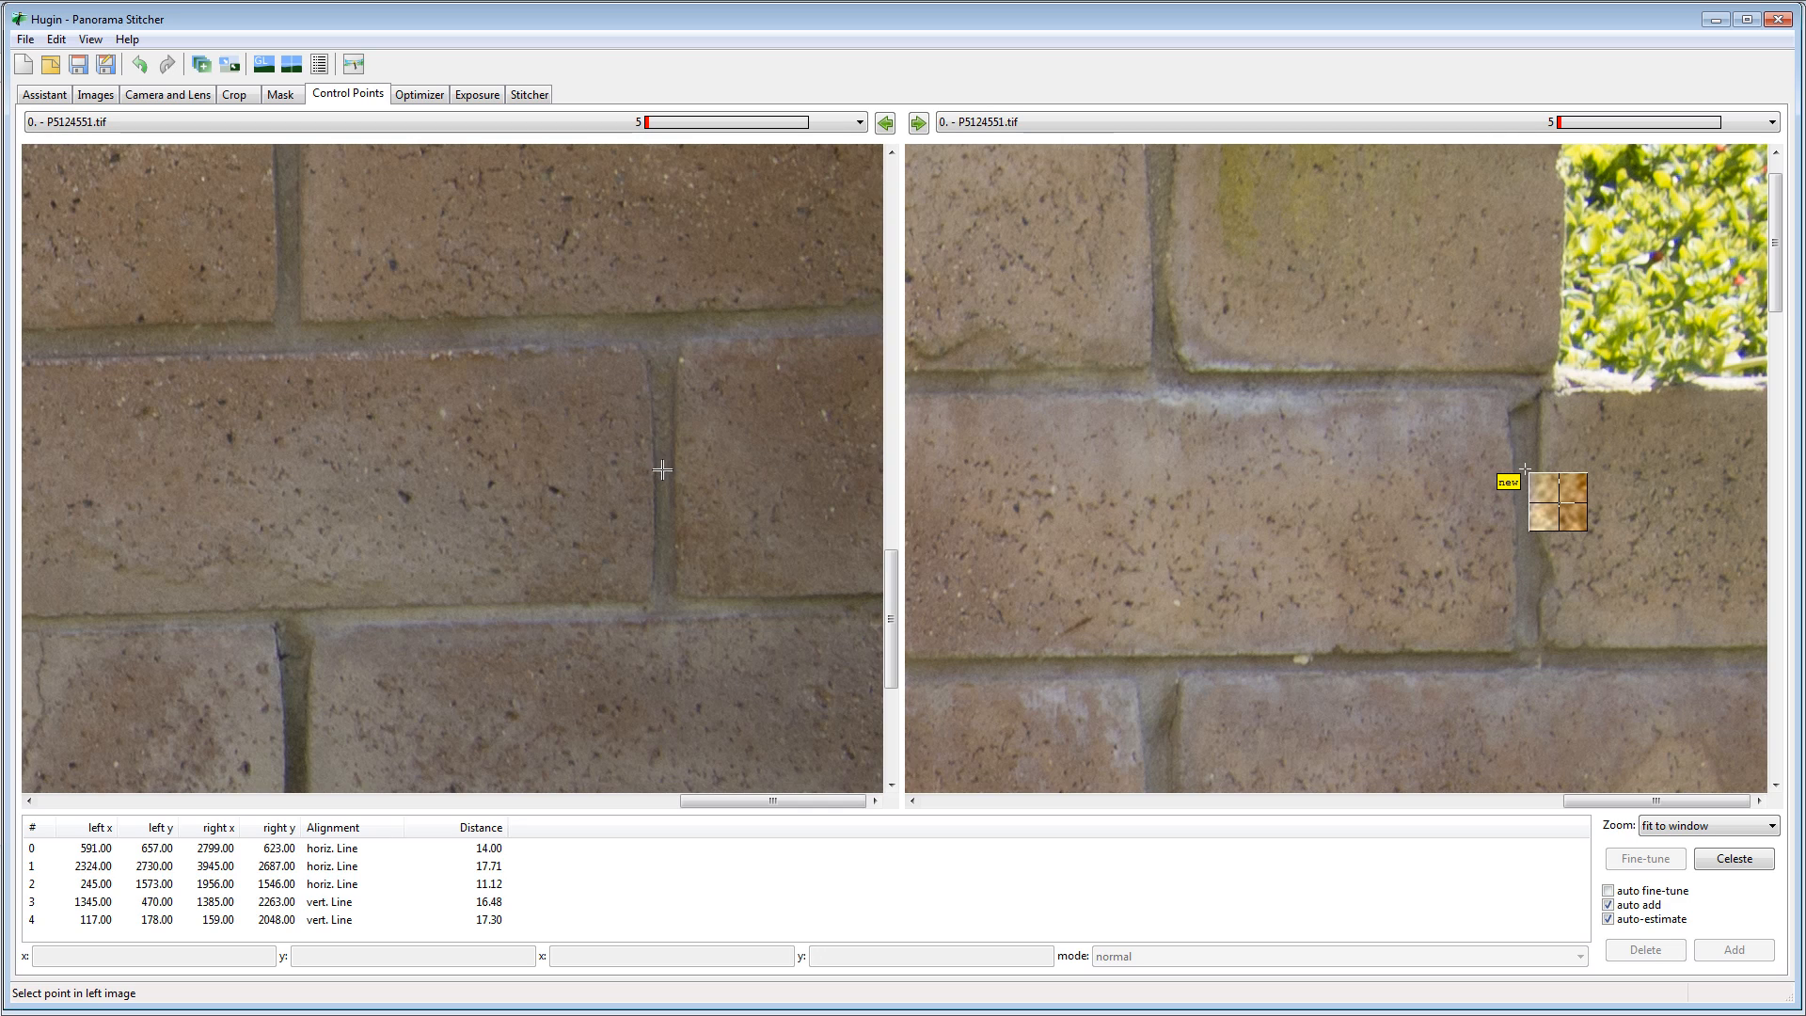
{"action": "left_click_drag", "start_coordinate": [664, 473], "coordinate": [661, 472]}
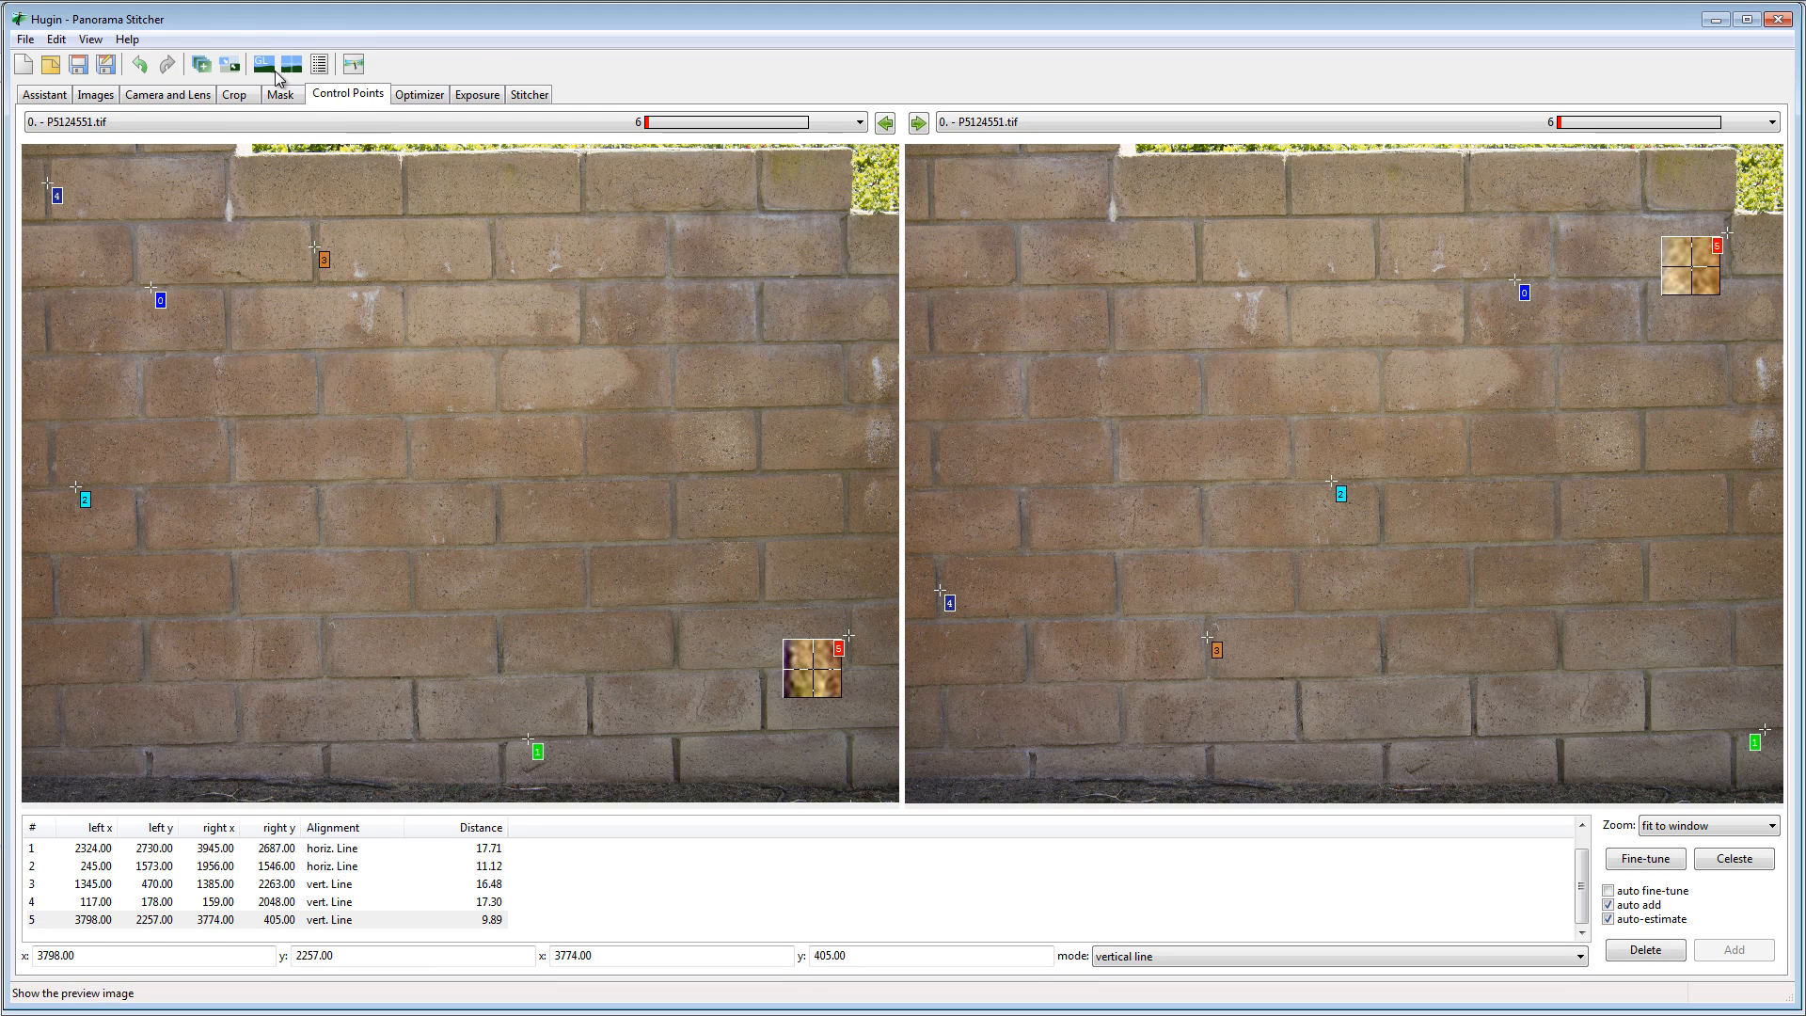
Check the horizontal and vertical line pairs in the fast panorama preview and return to the control point editor
{"action": "left_click", "coordinate": [265, 64]}
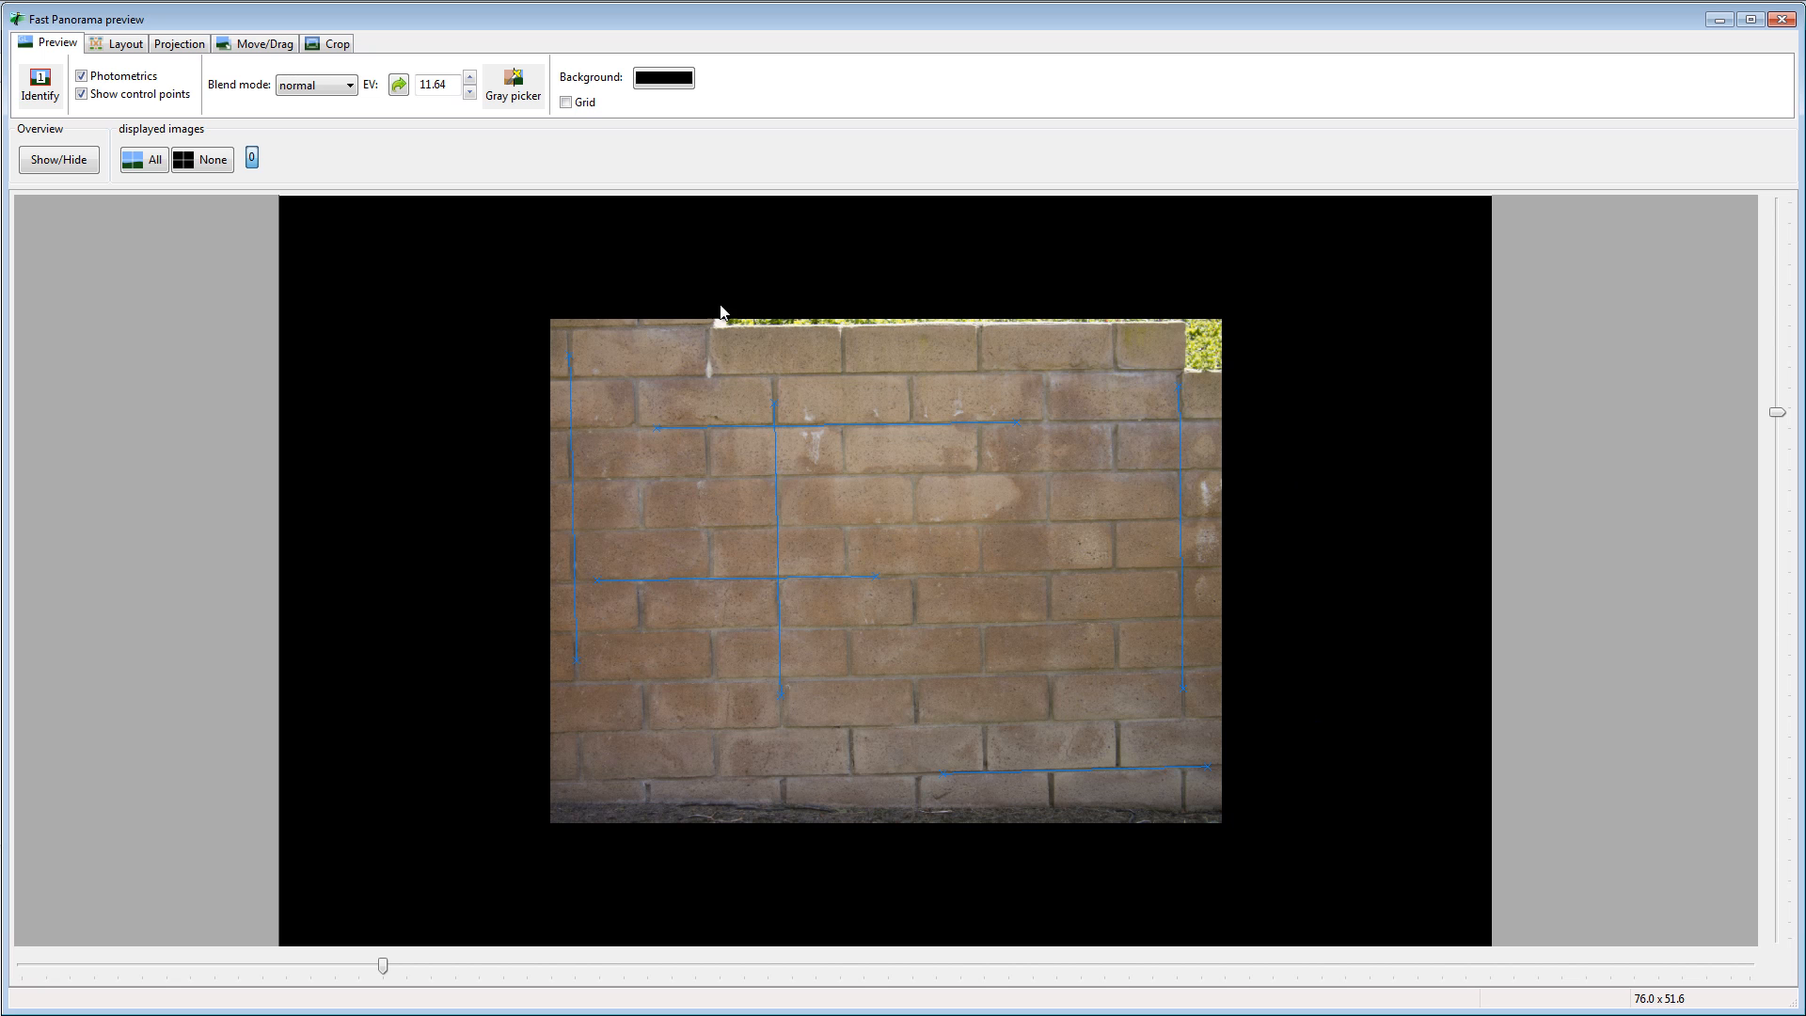
{"action": "left_click", "coordinate": [666, 1015]}
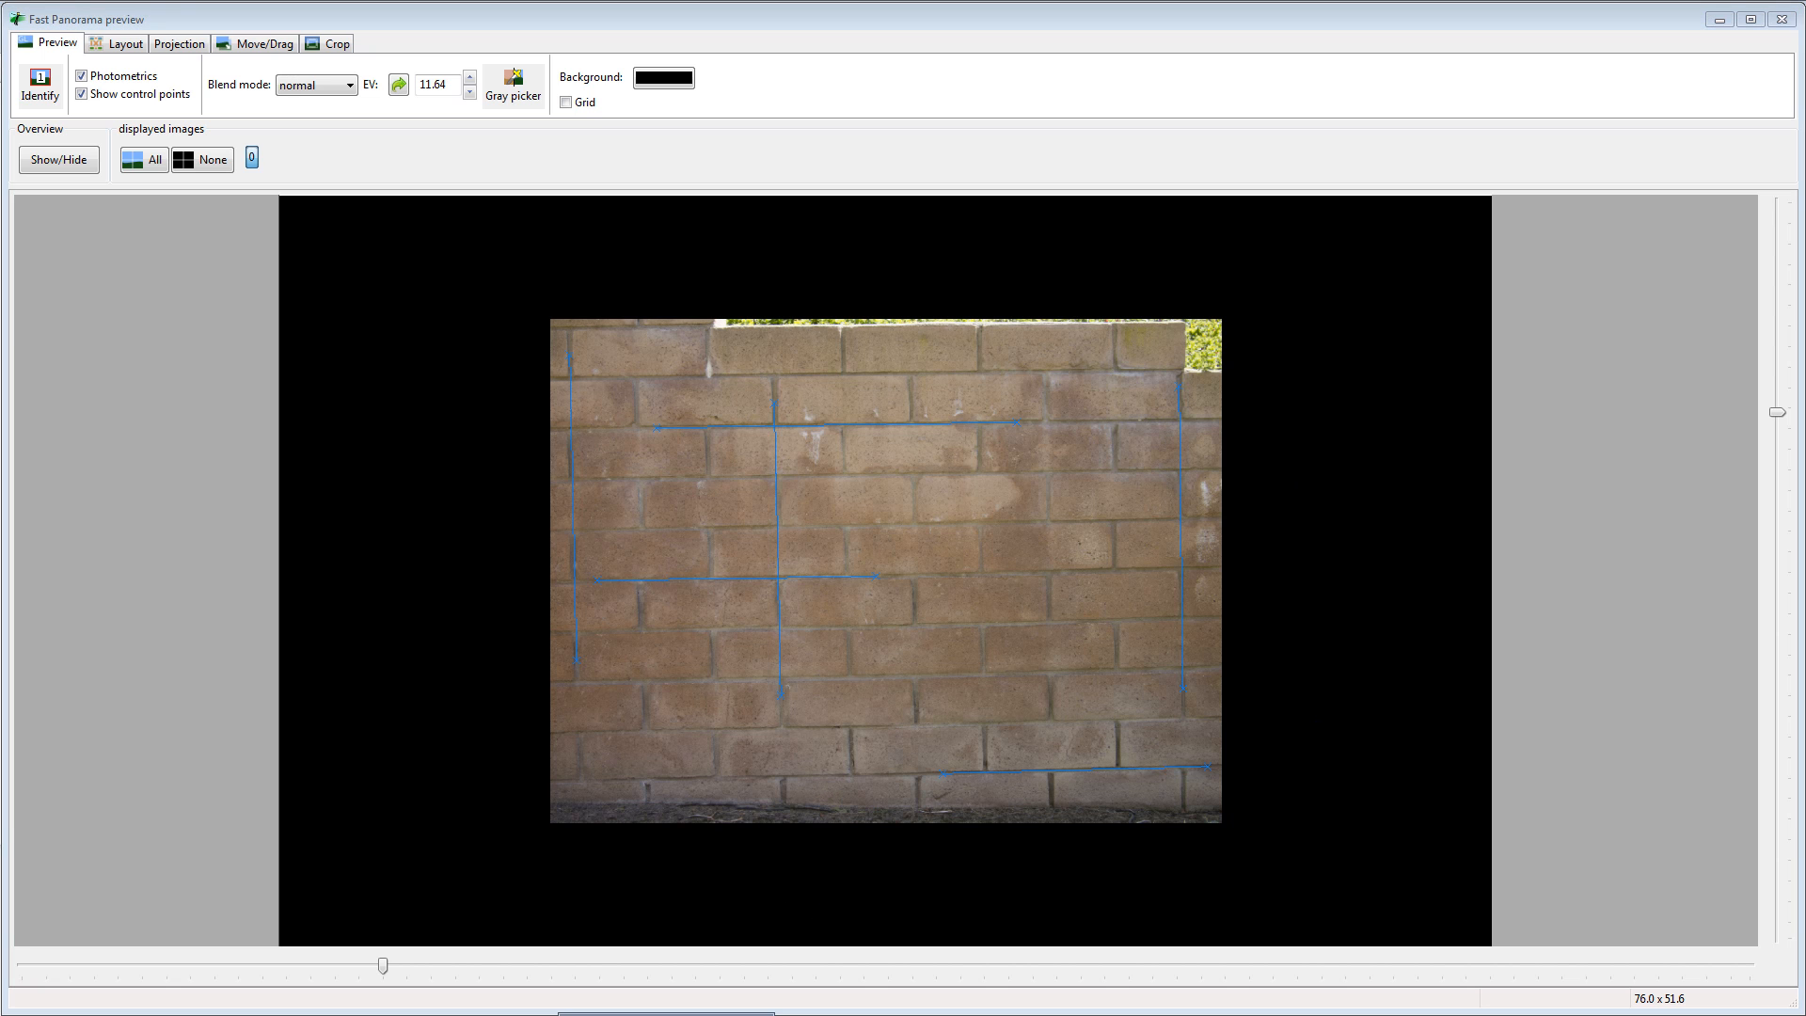
{"action": "left_click", "coordinate": [666, 1014]}
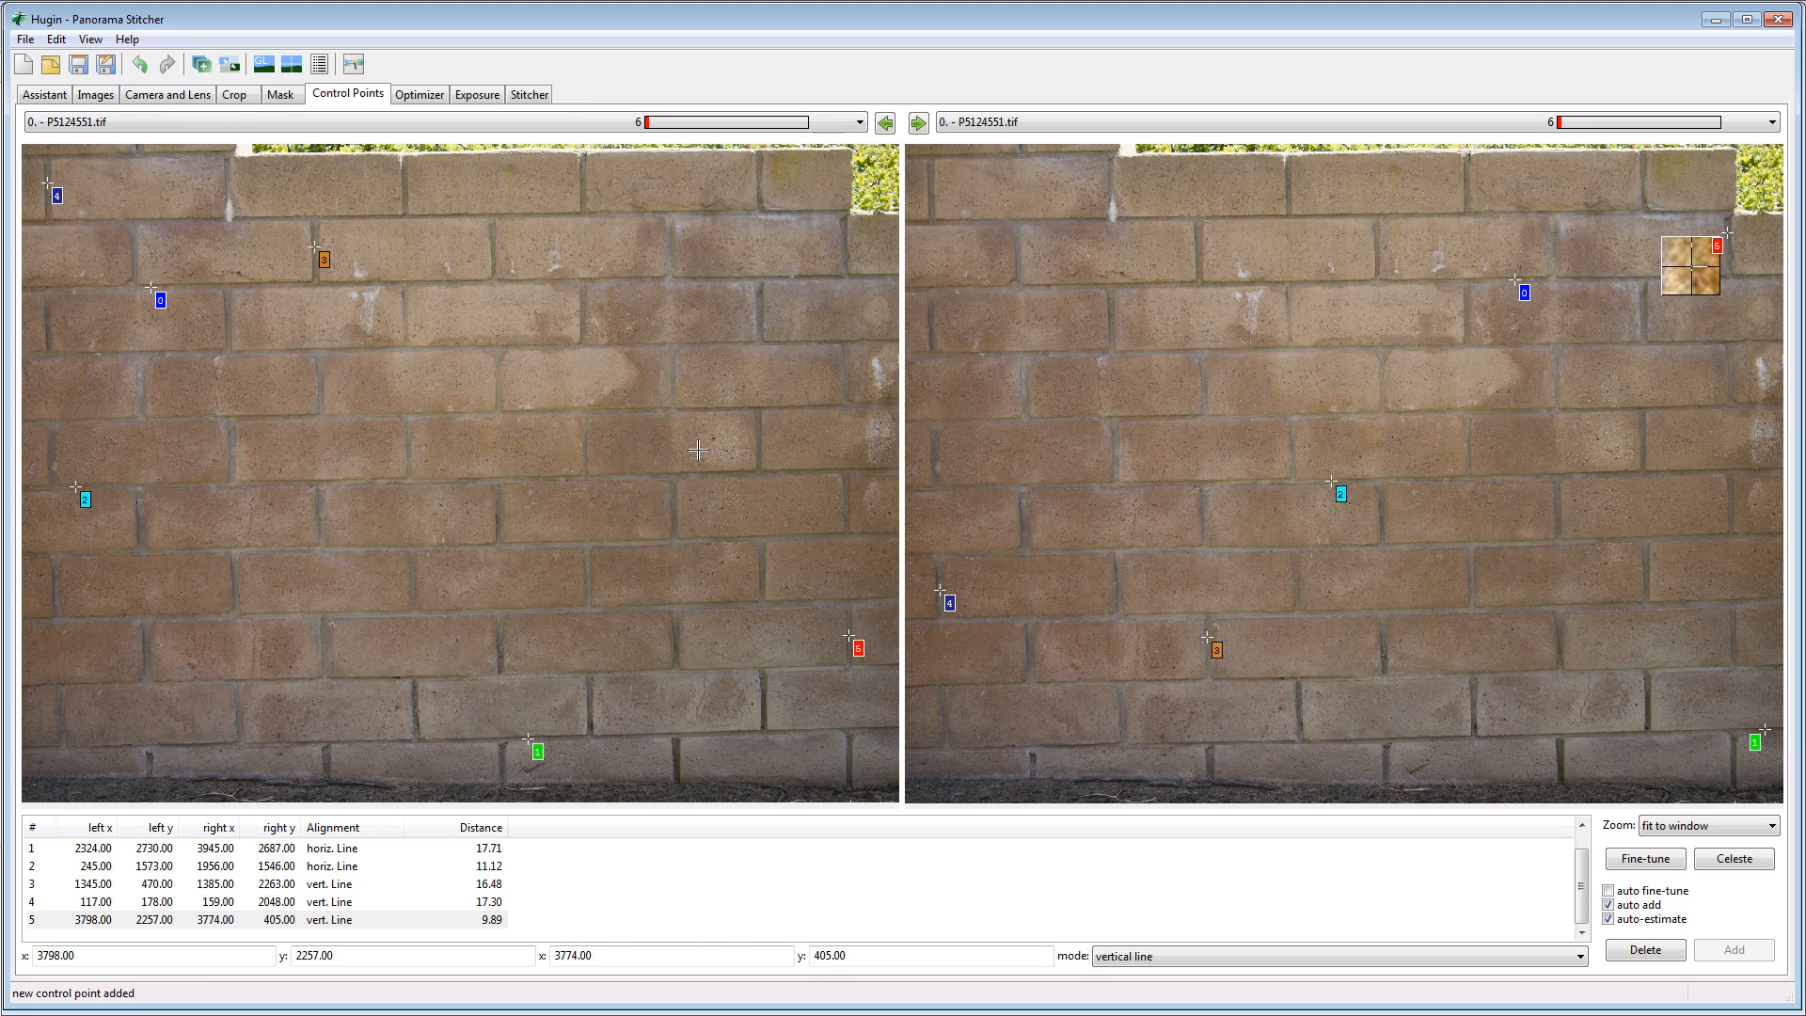
Optimize Positions and Barrel Distortion (y,p,r,b) for the photo and apply the optimizer's changes
{"action": "left_click", "coordinate": [424, 95]}
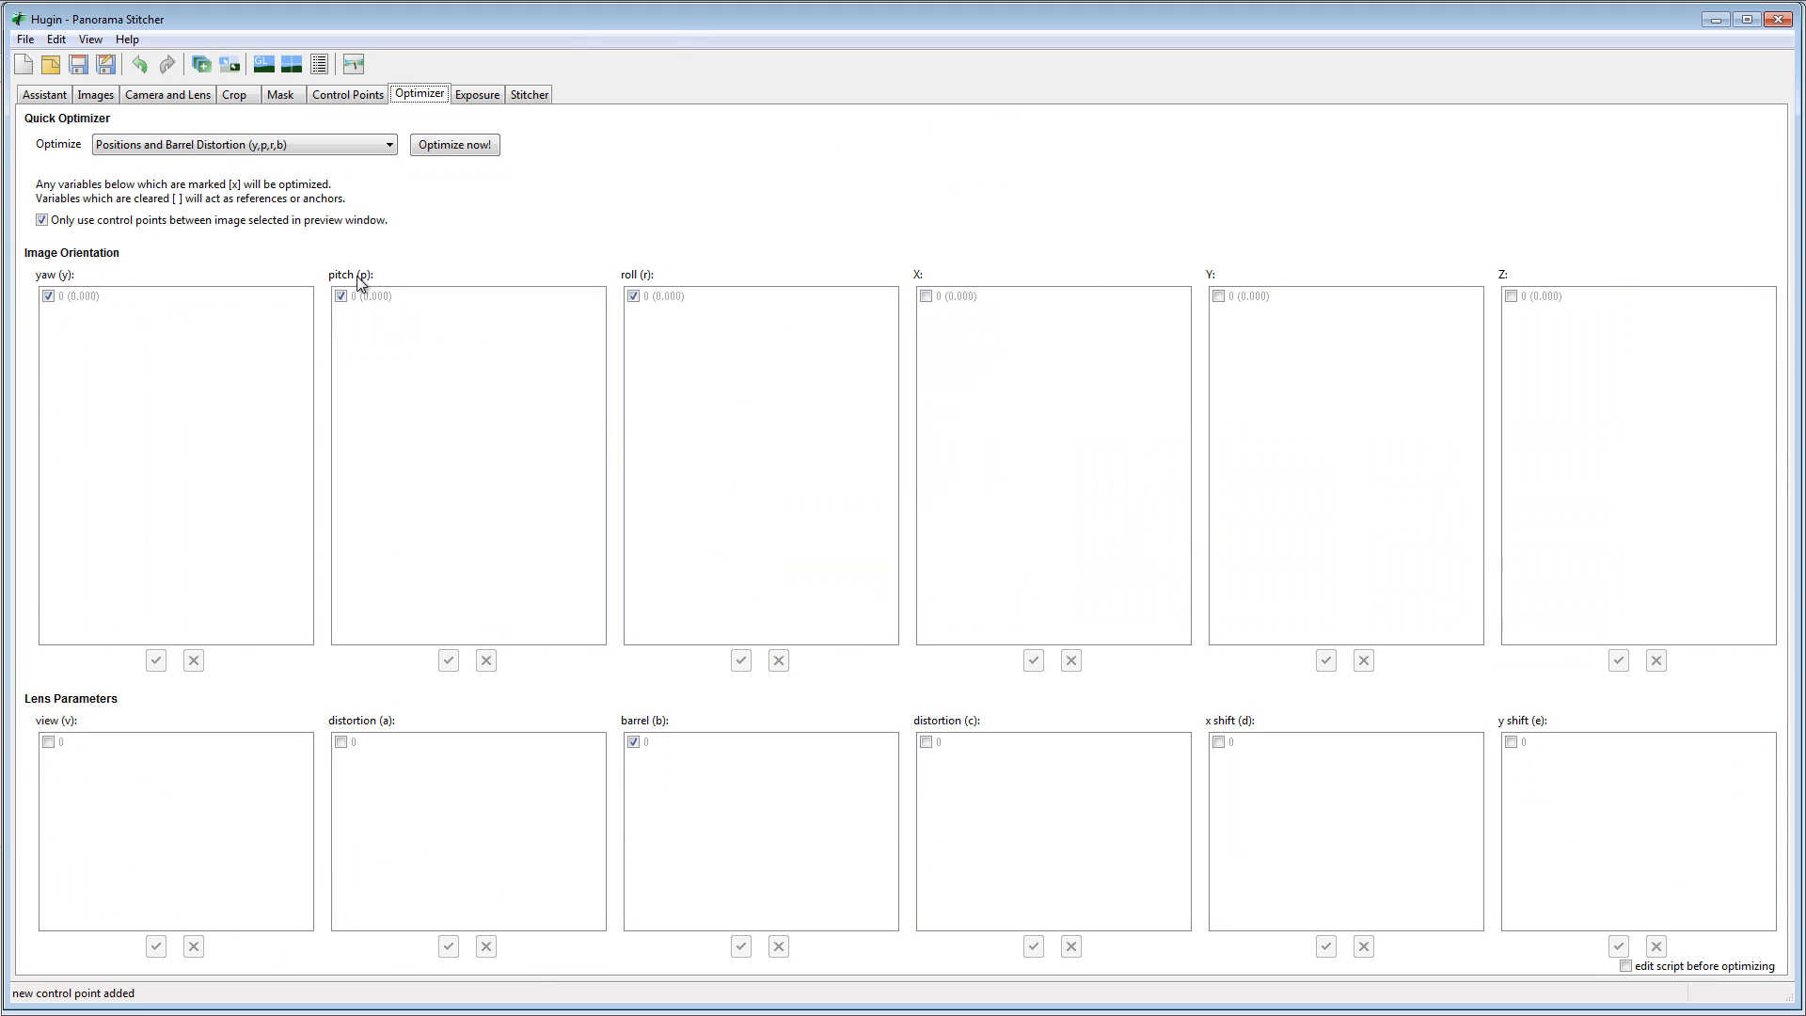
{"action": "left_click", "coordinate": [319, 144]}
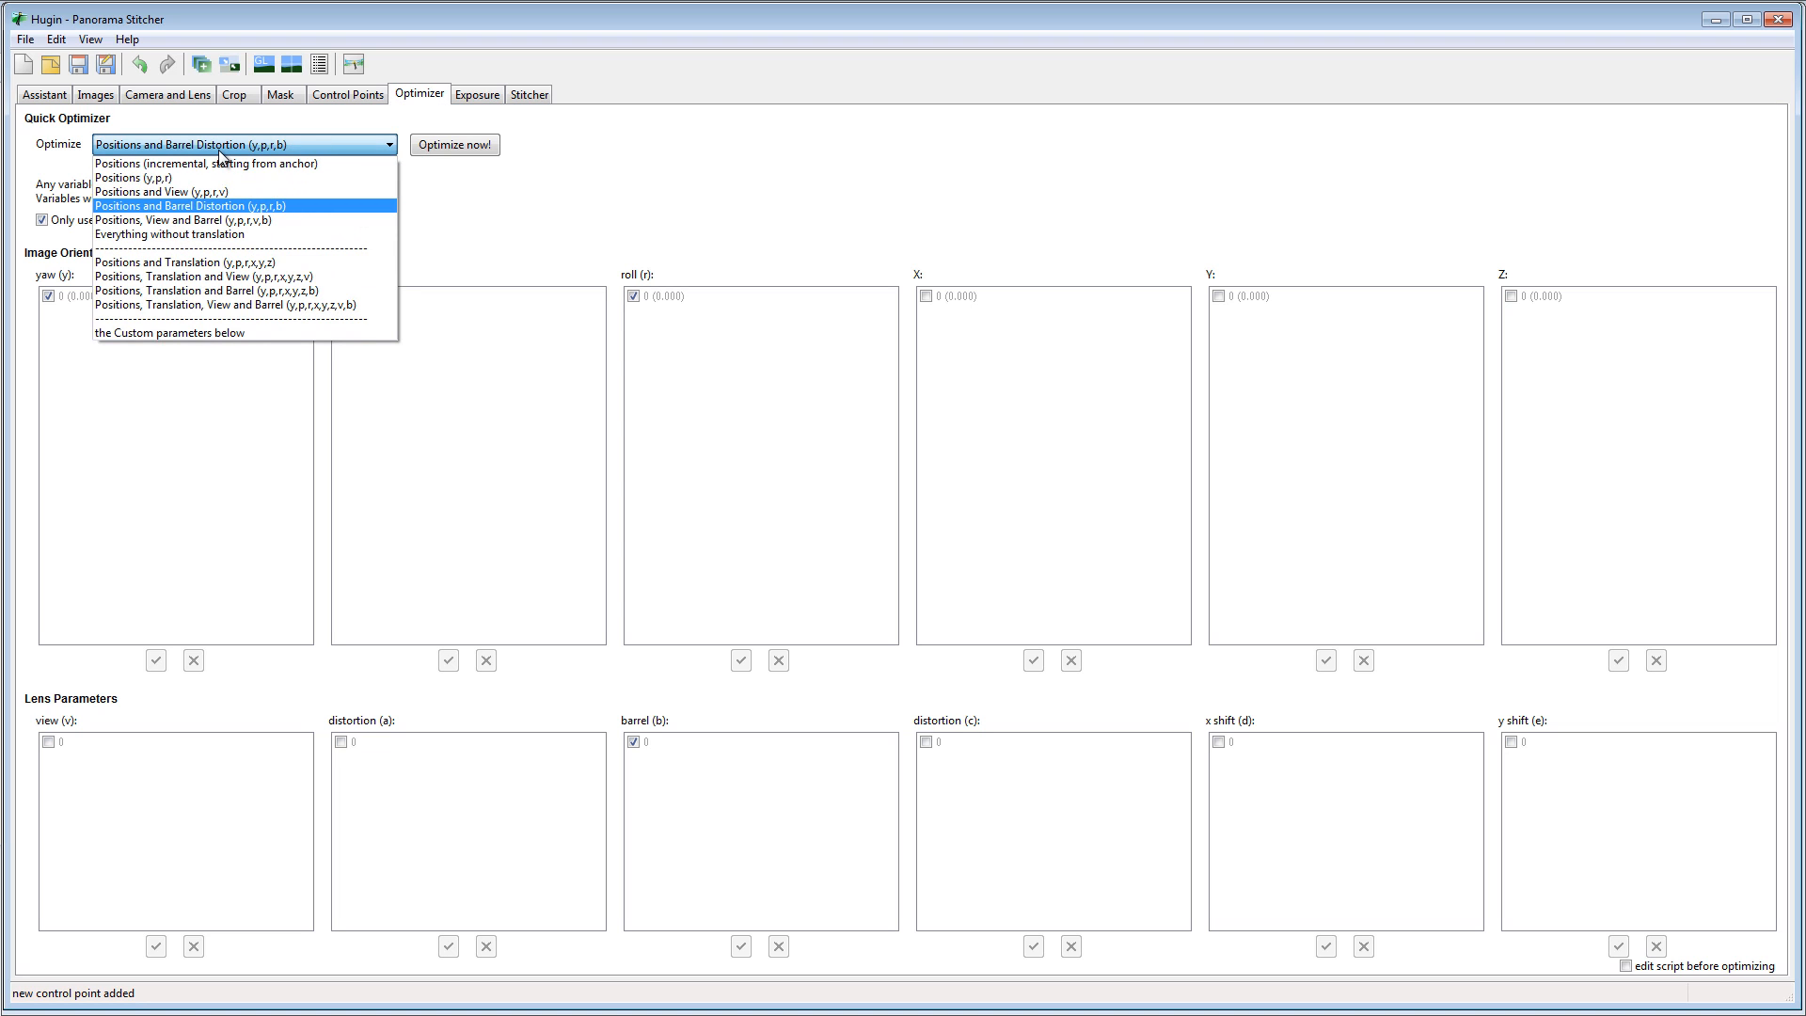
{"action": "left_click", "coordinate": [246, 215]}
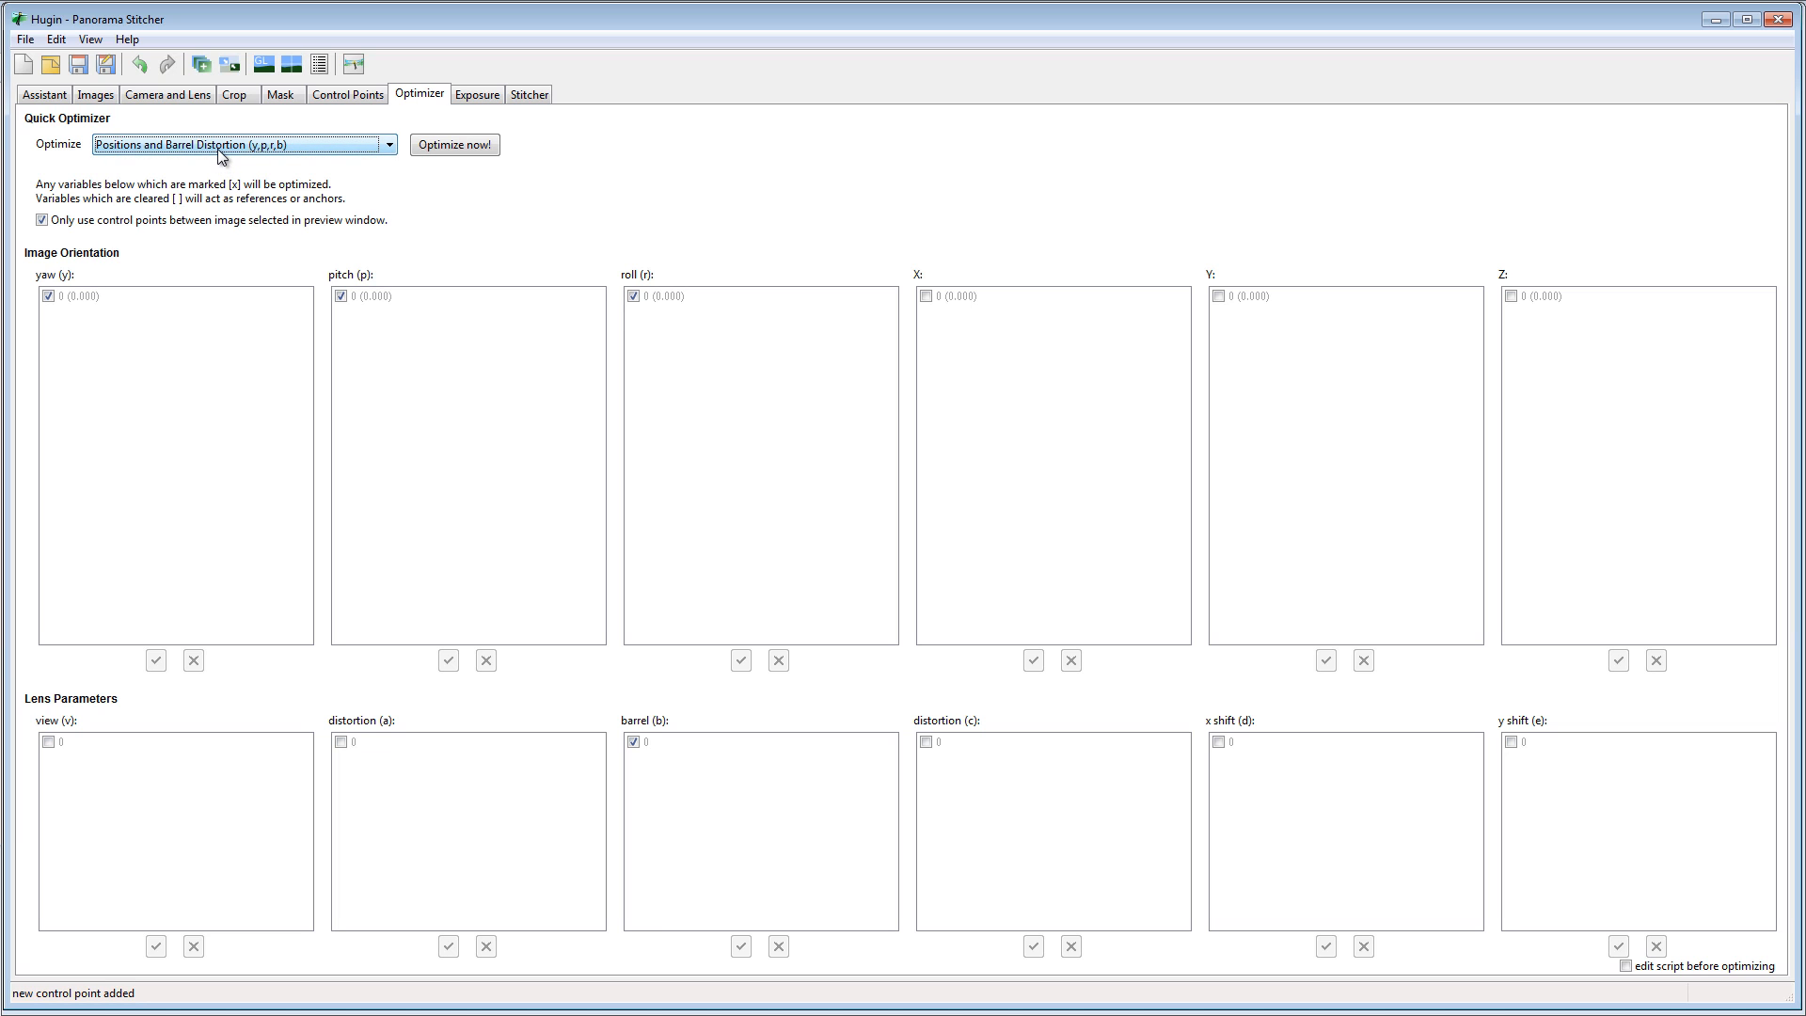
{"action": "left_click", "coordinate": [454, 154]}
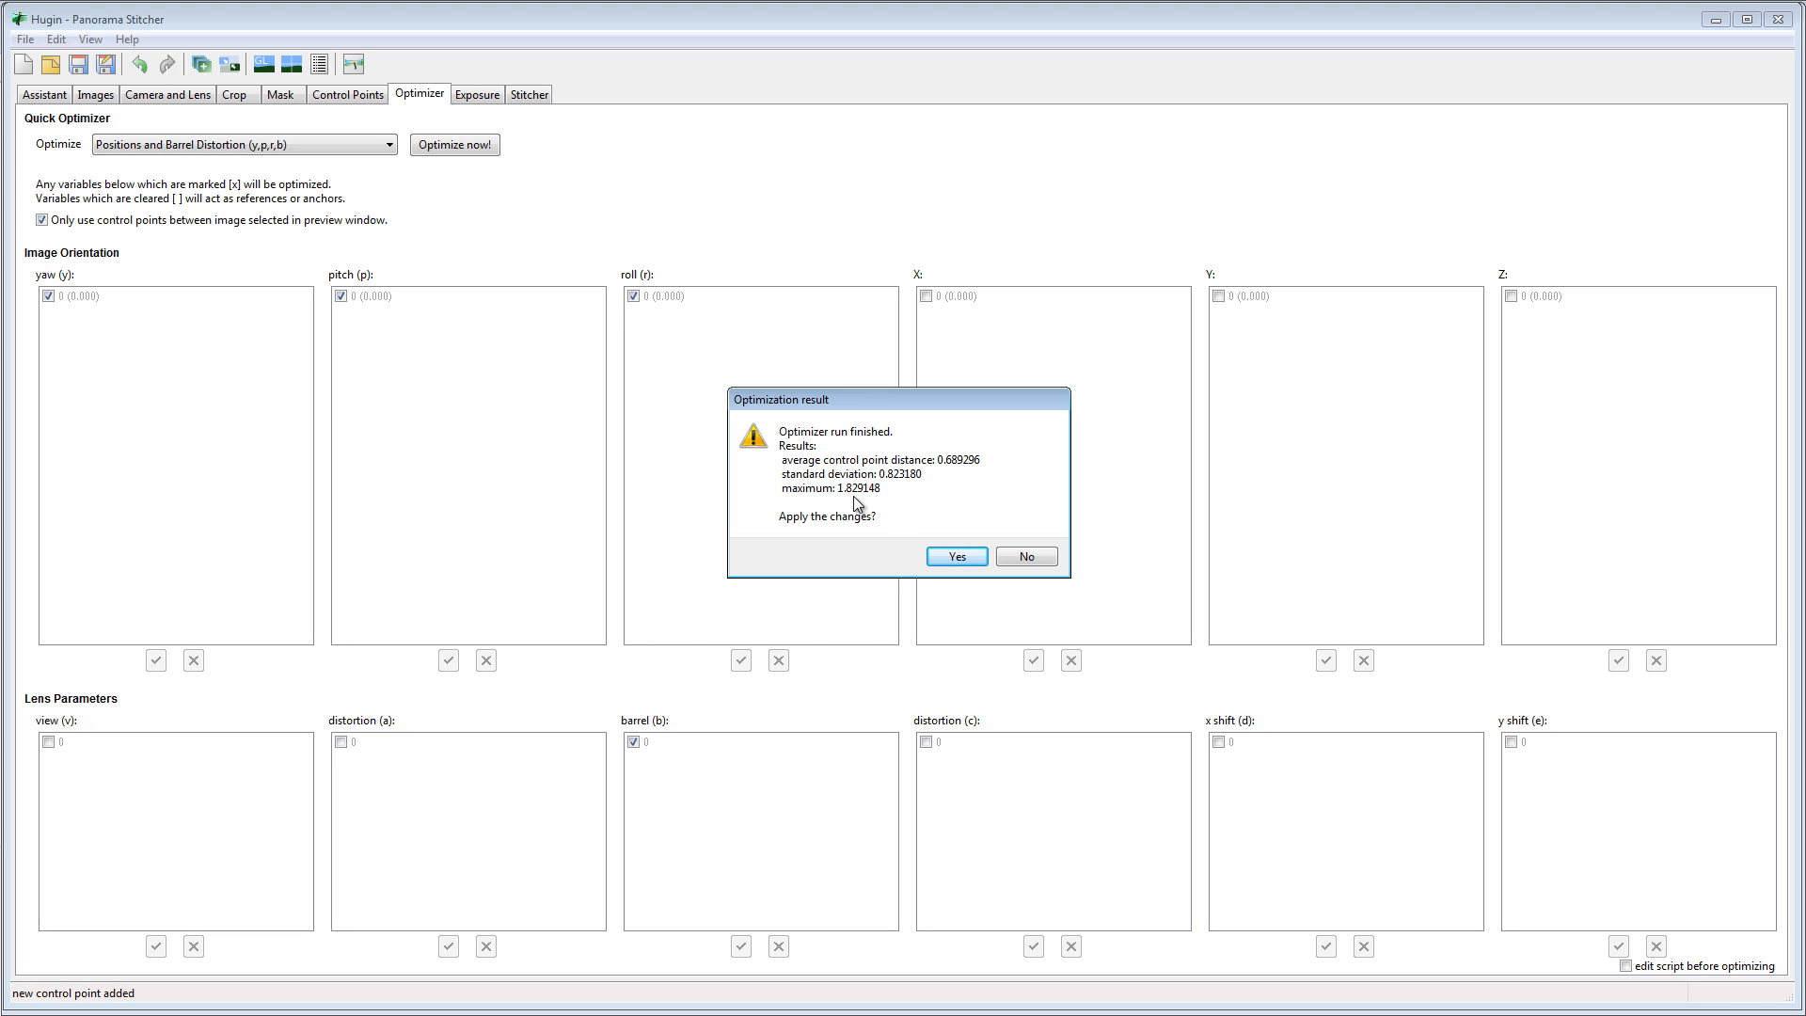
{"action": "left_click", "coordinate": [957, 556]}
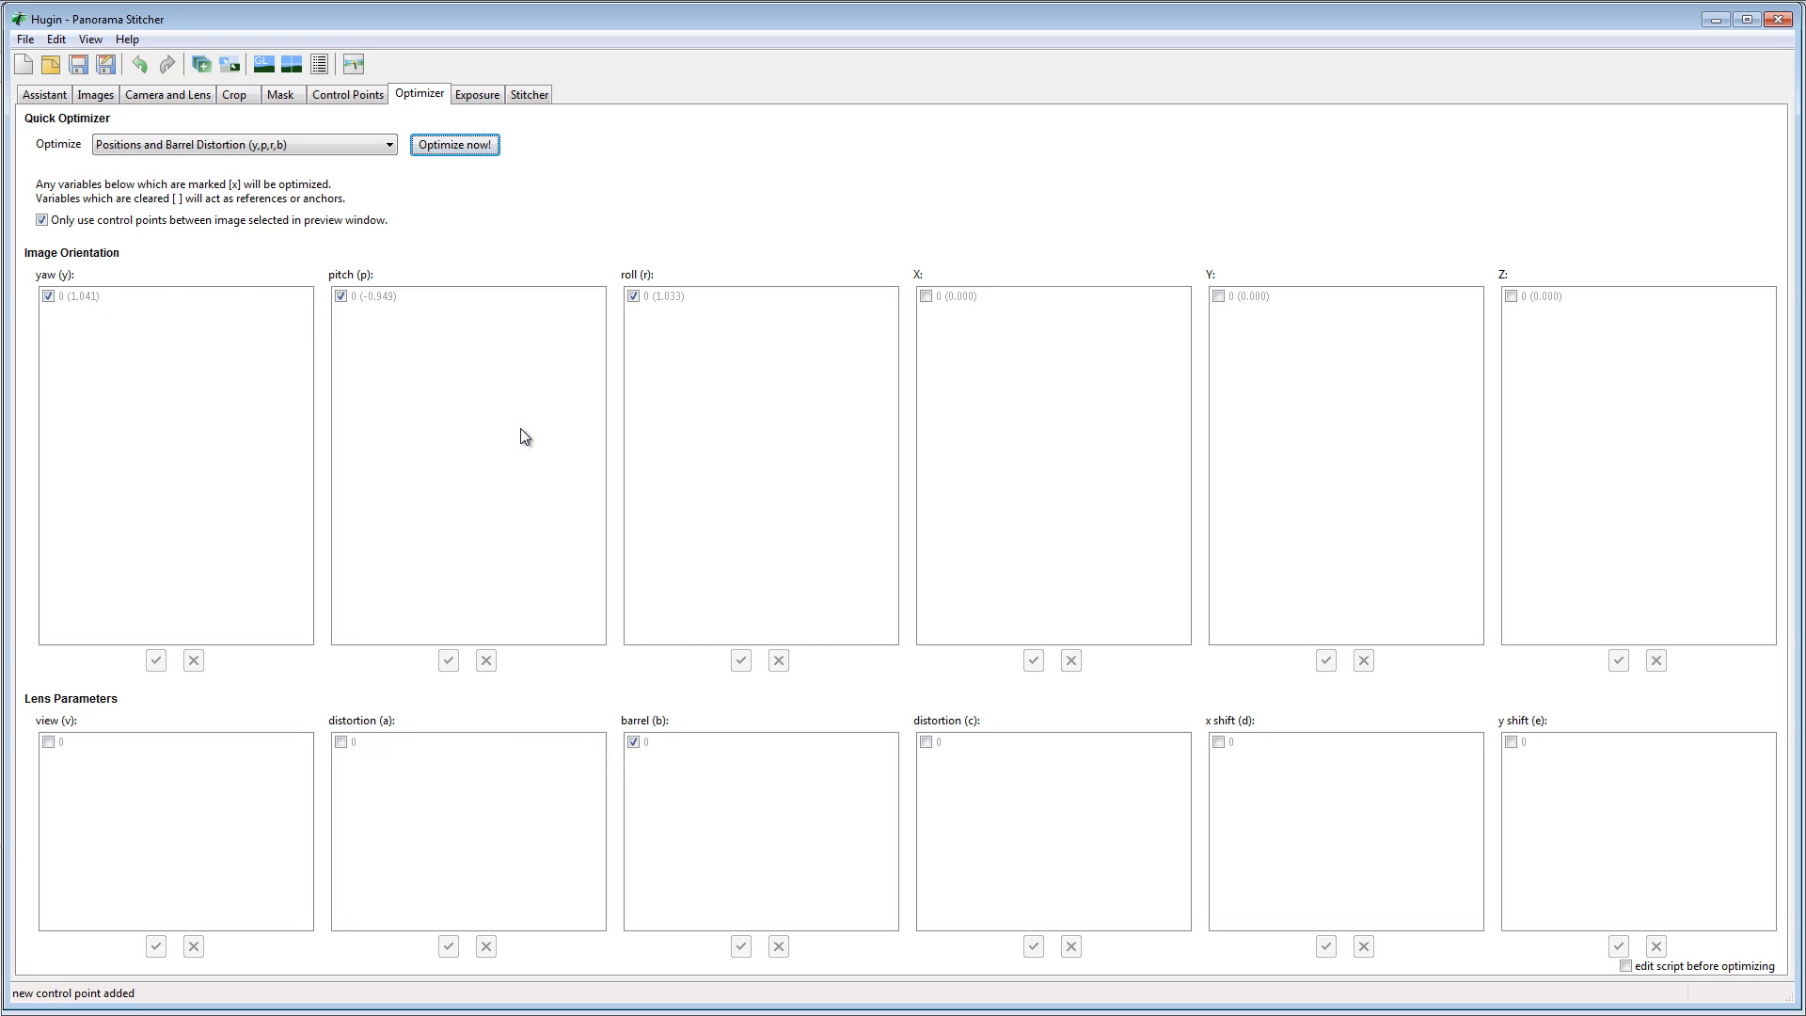
Examine the straightened wall in the fast panorama preview, briefly overlaying the grid
{"action": "left_click", "coordinate": [264, 64]}
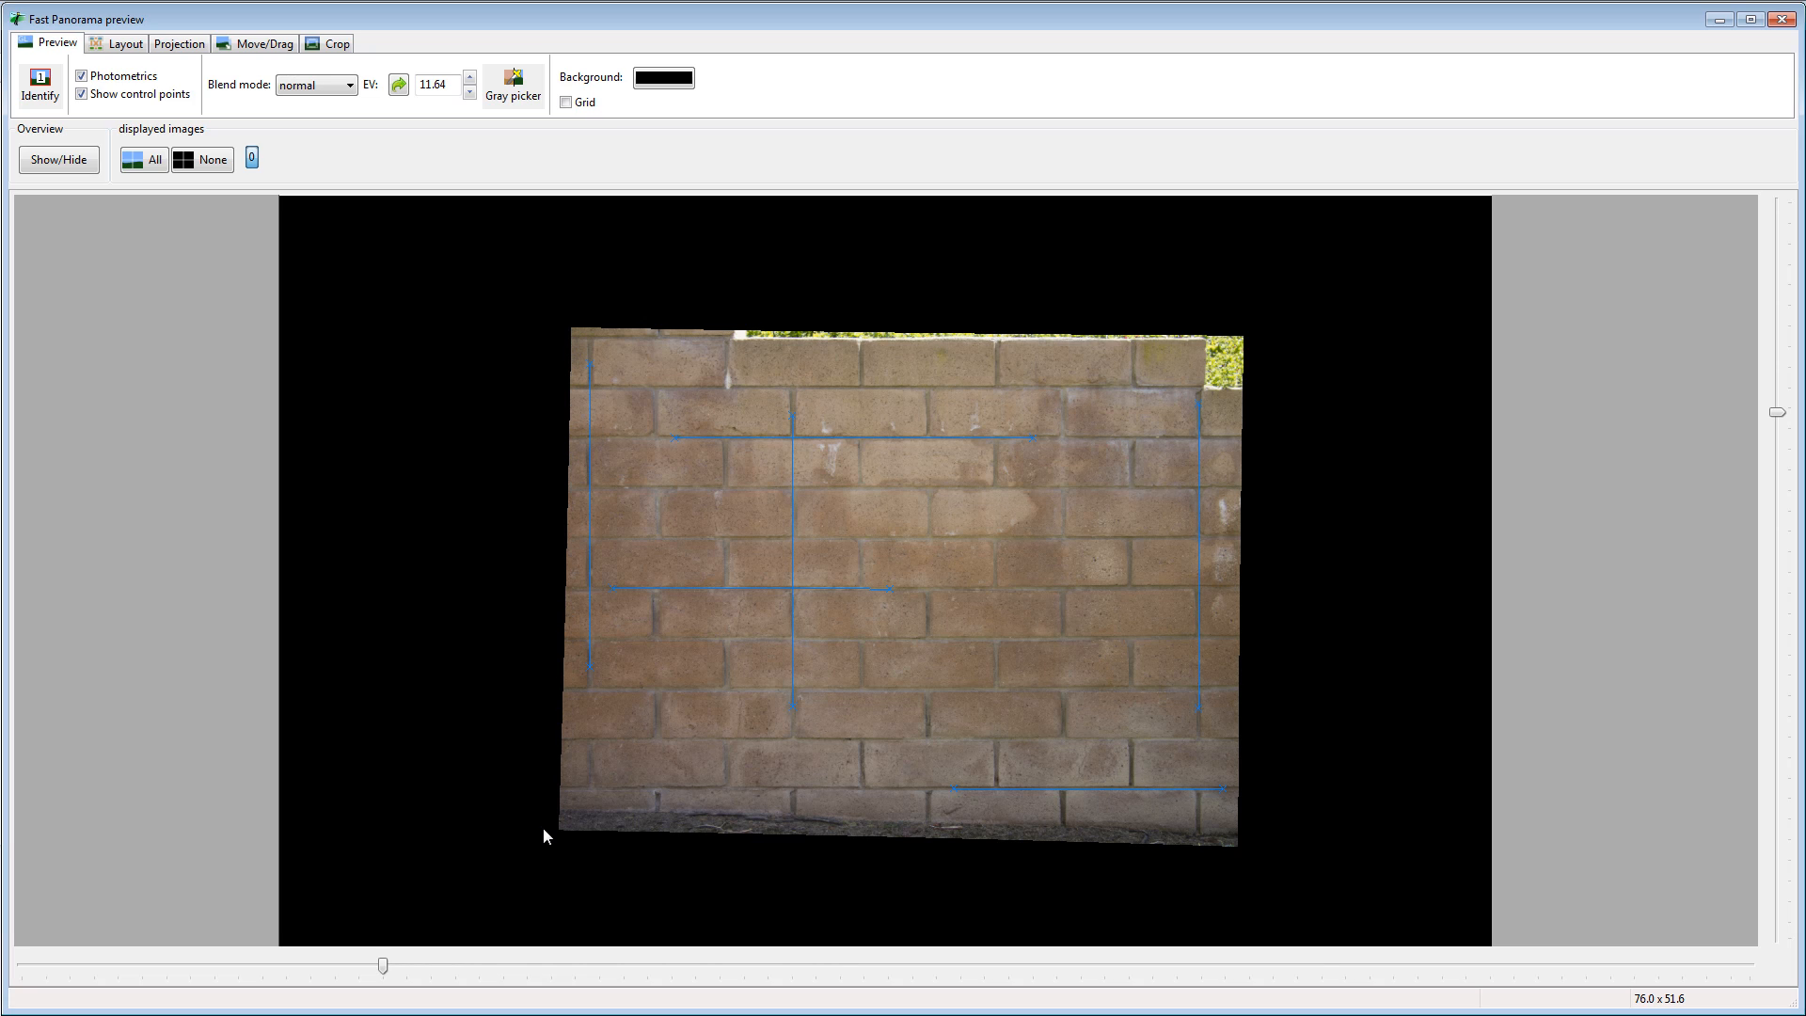
{"action": "left_click", "coordinate": [578, 104]}
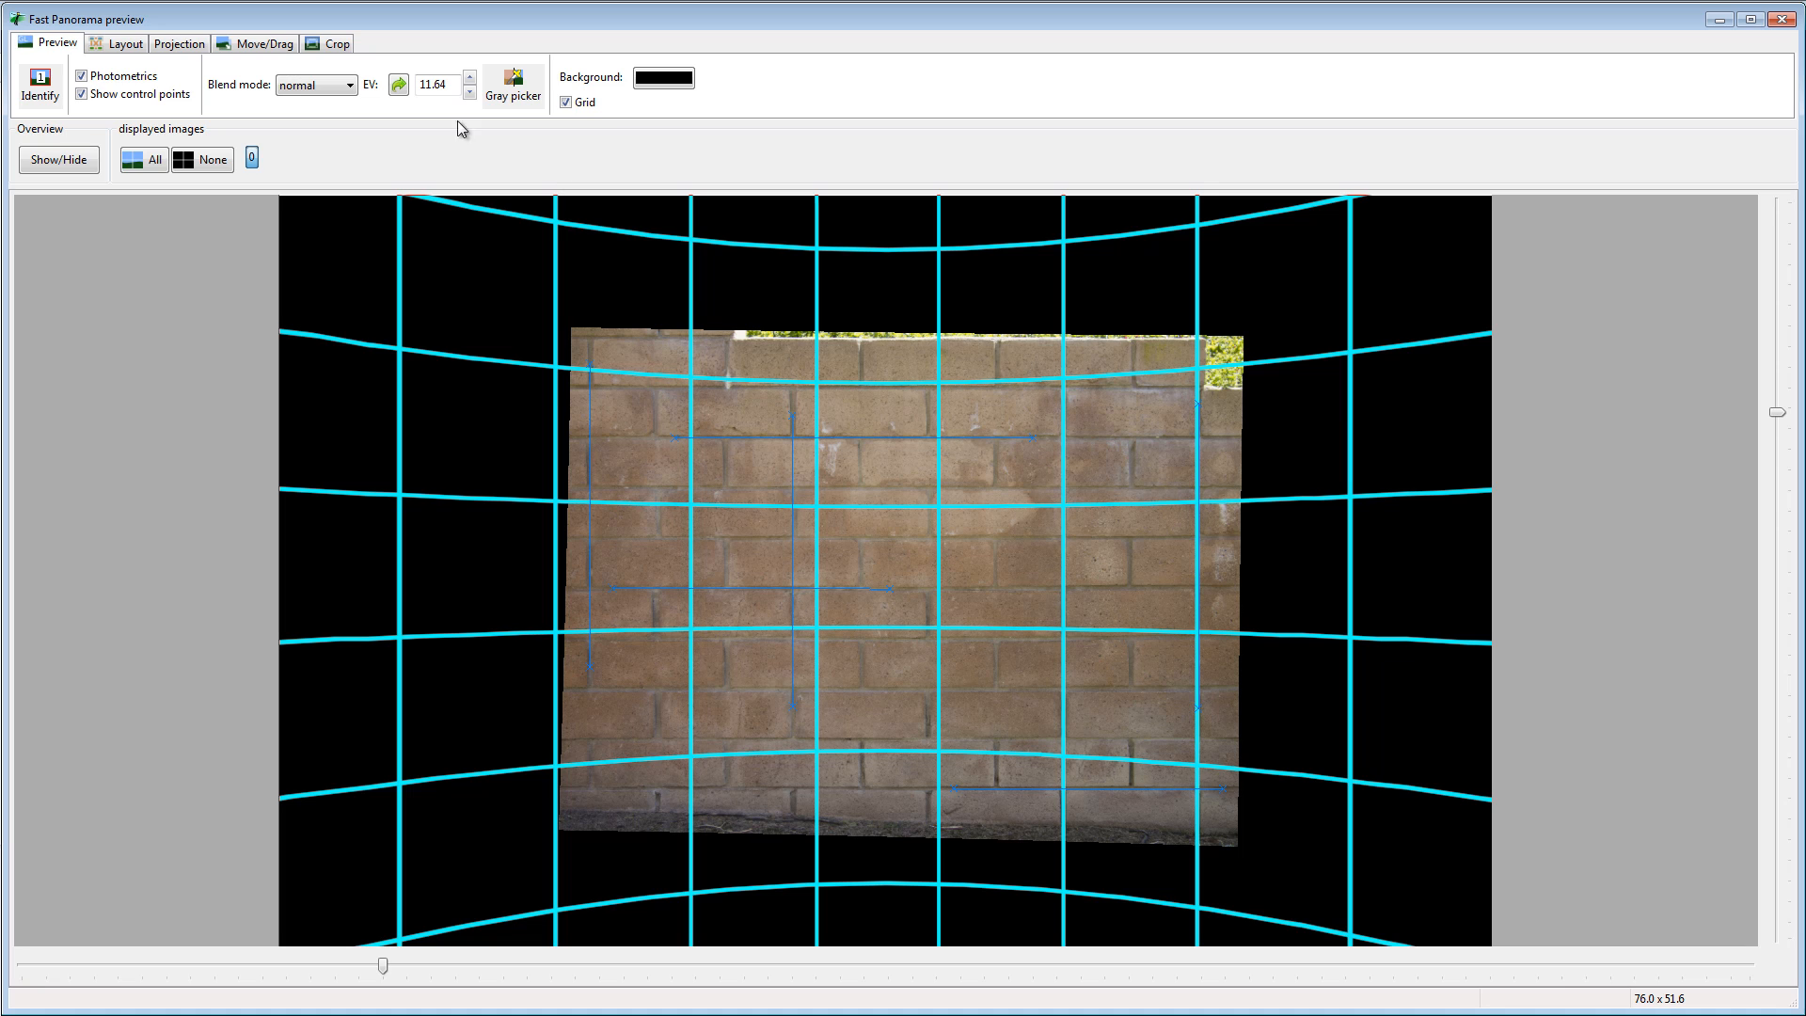
{"action": "left_click", "coordinate": [579, 106]}
Crop the panorama along the brick joints to left 759, top 468, right 2280 and bottom 1472
{"action": "left_click", "coordinate": [336, 43]}
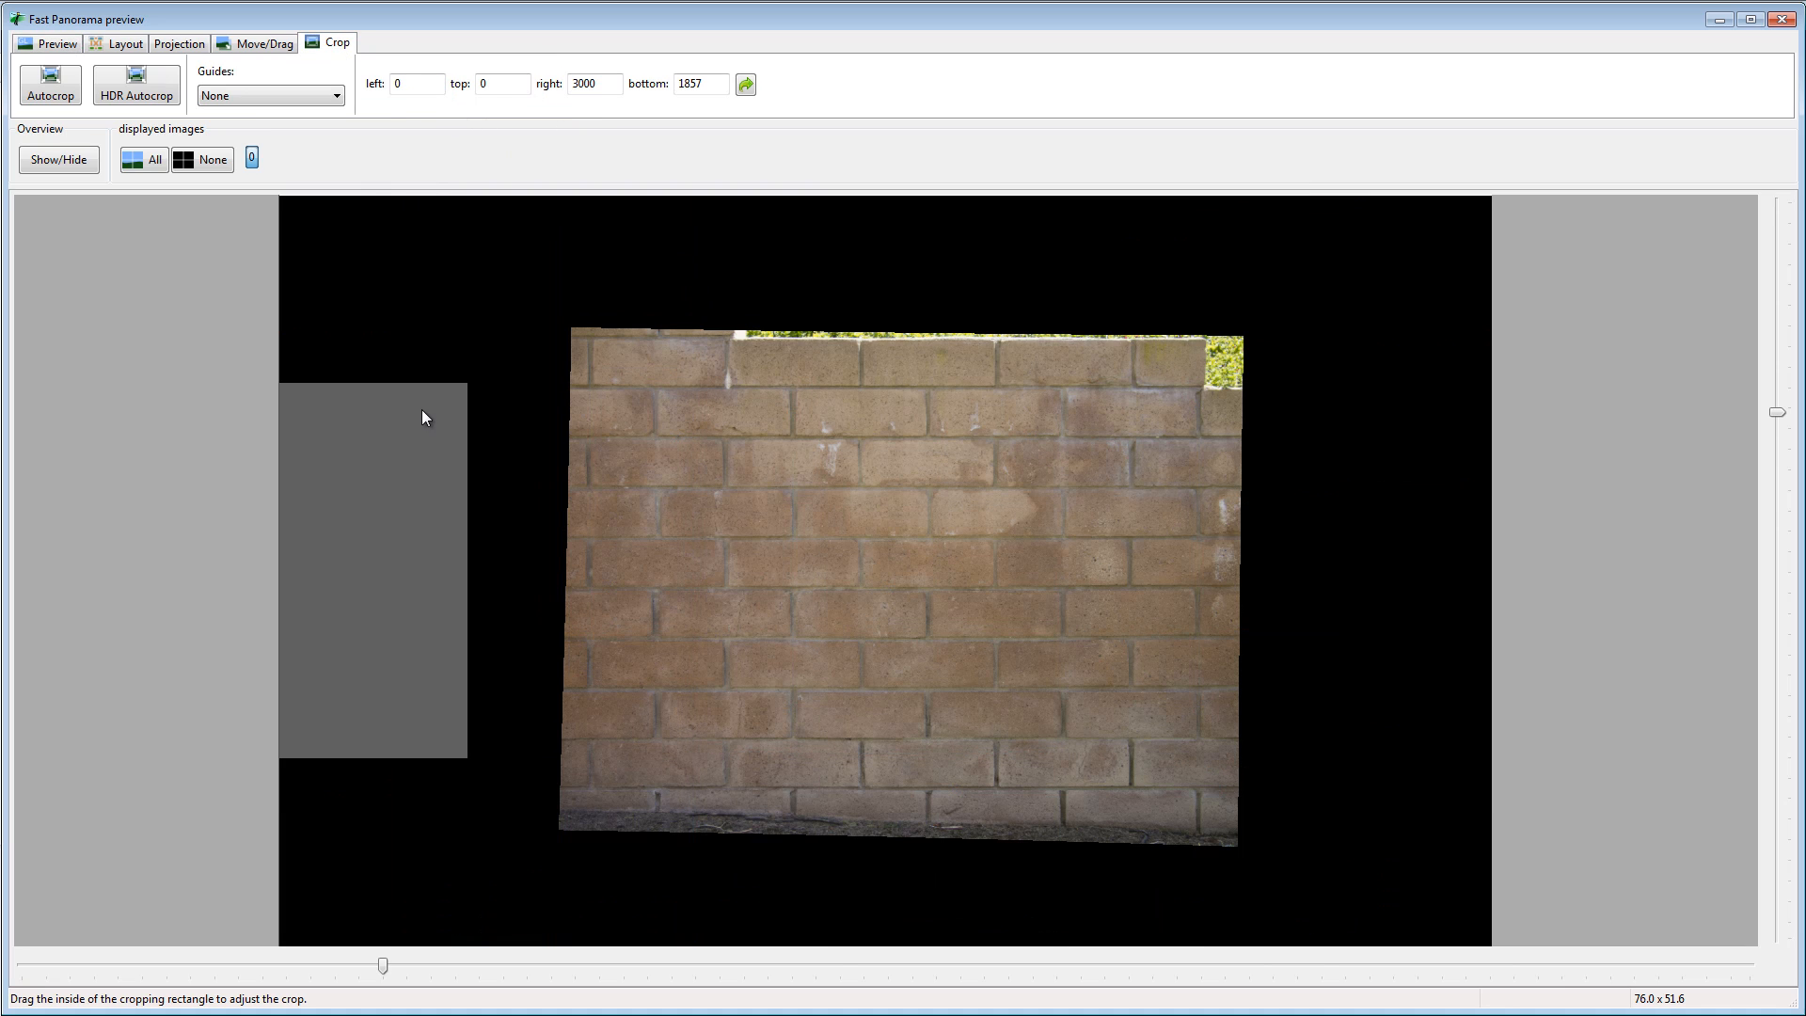
{"action": "left_click_drag", "start_coordinate": [374, 488], "coordinate": [675, 496]}
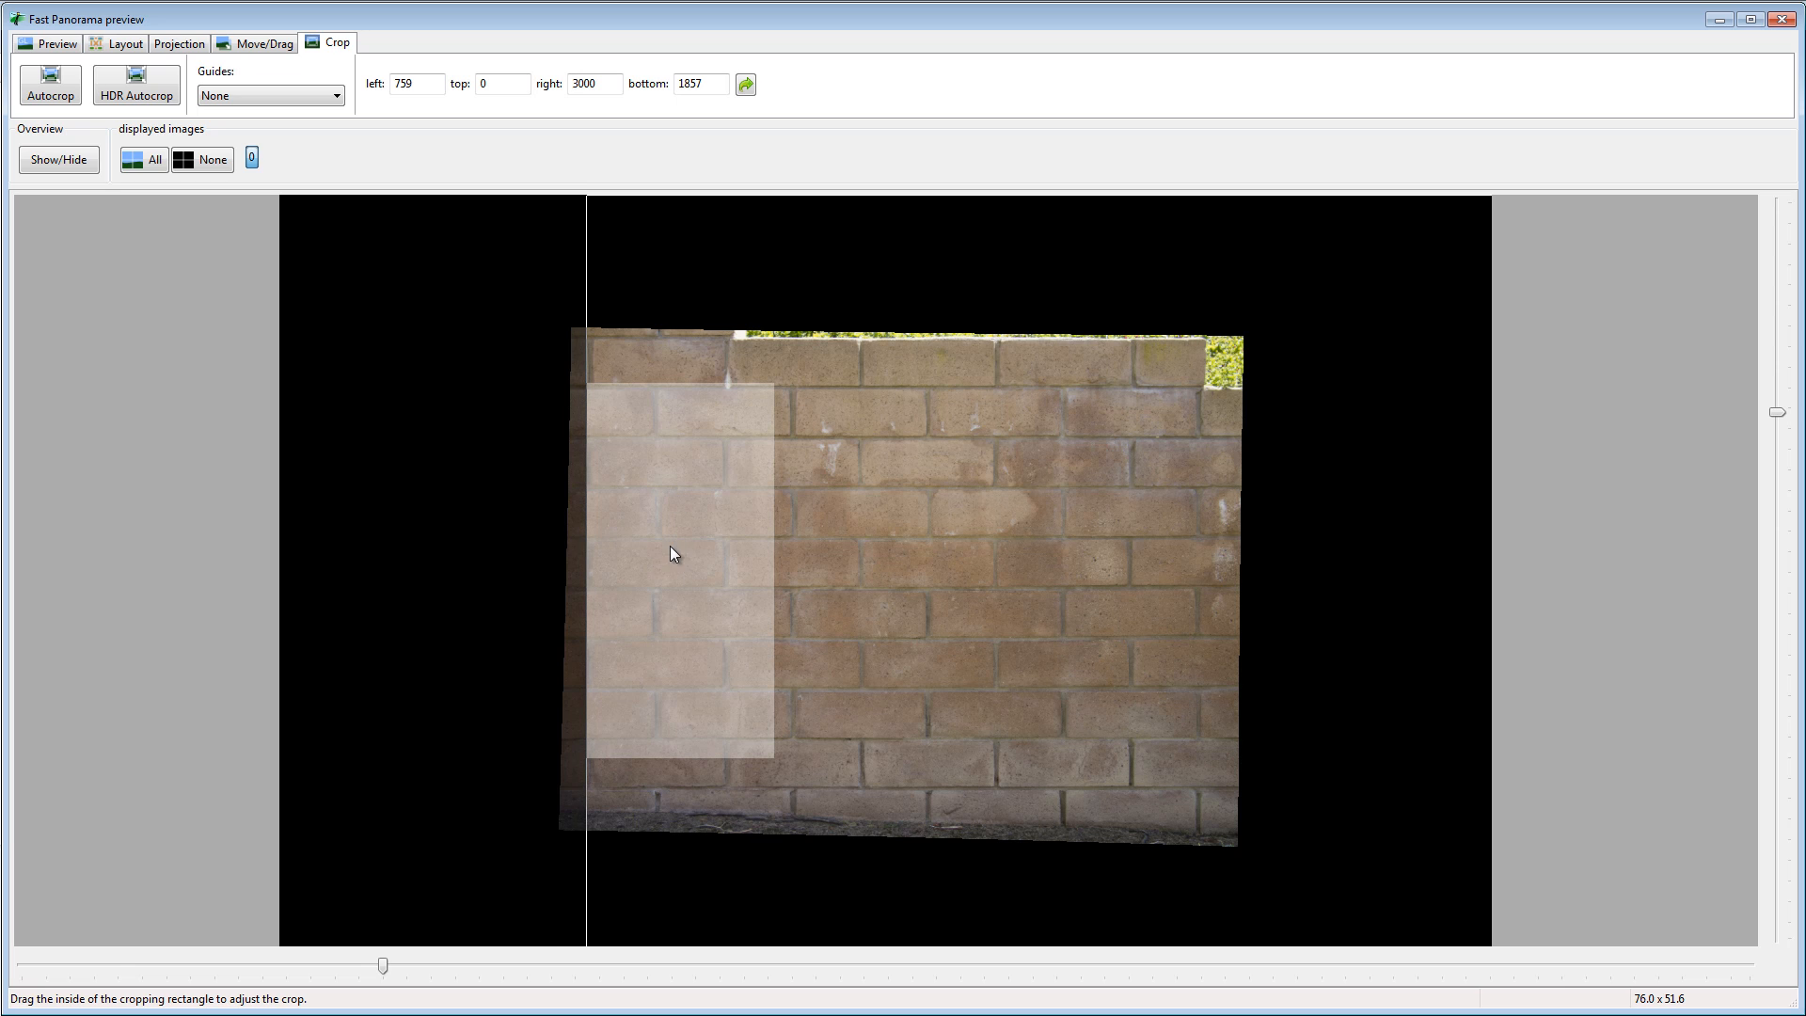
{"action": "left_click_drag", "start_coordinate": [963, 267], "coordinate": [985, 410]}
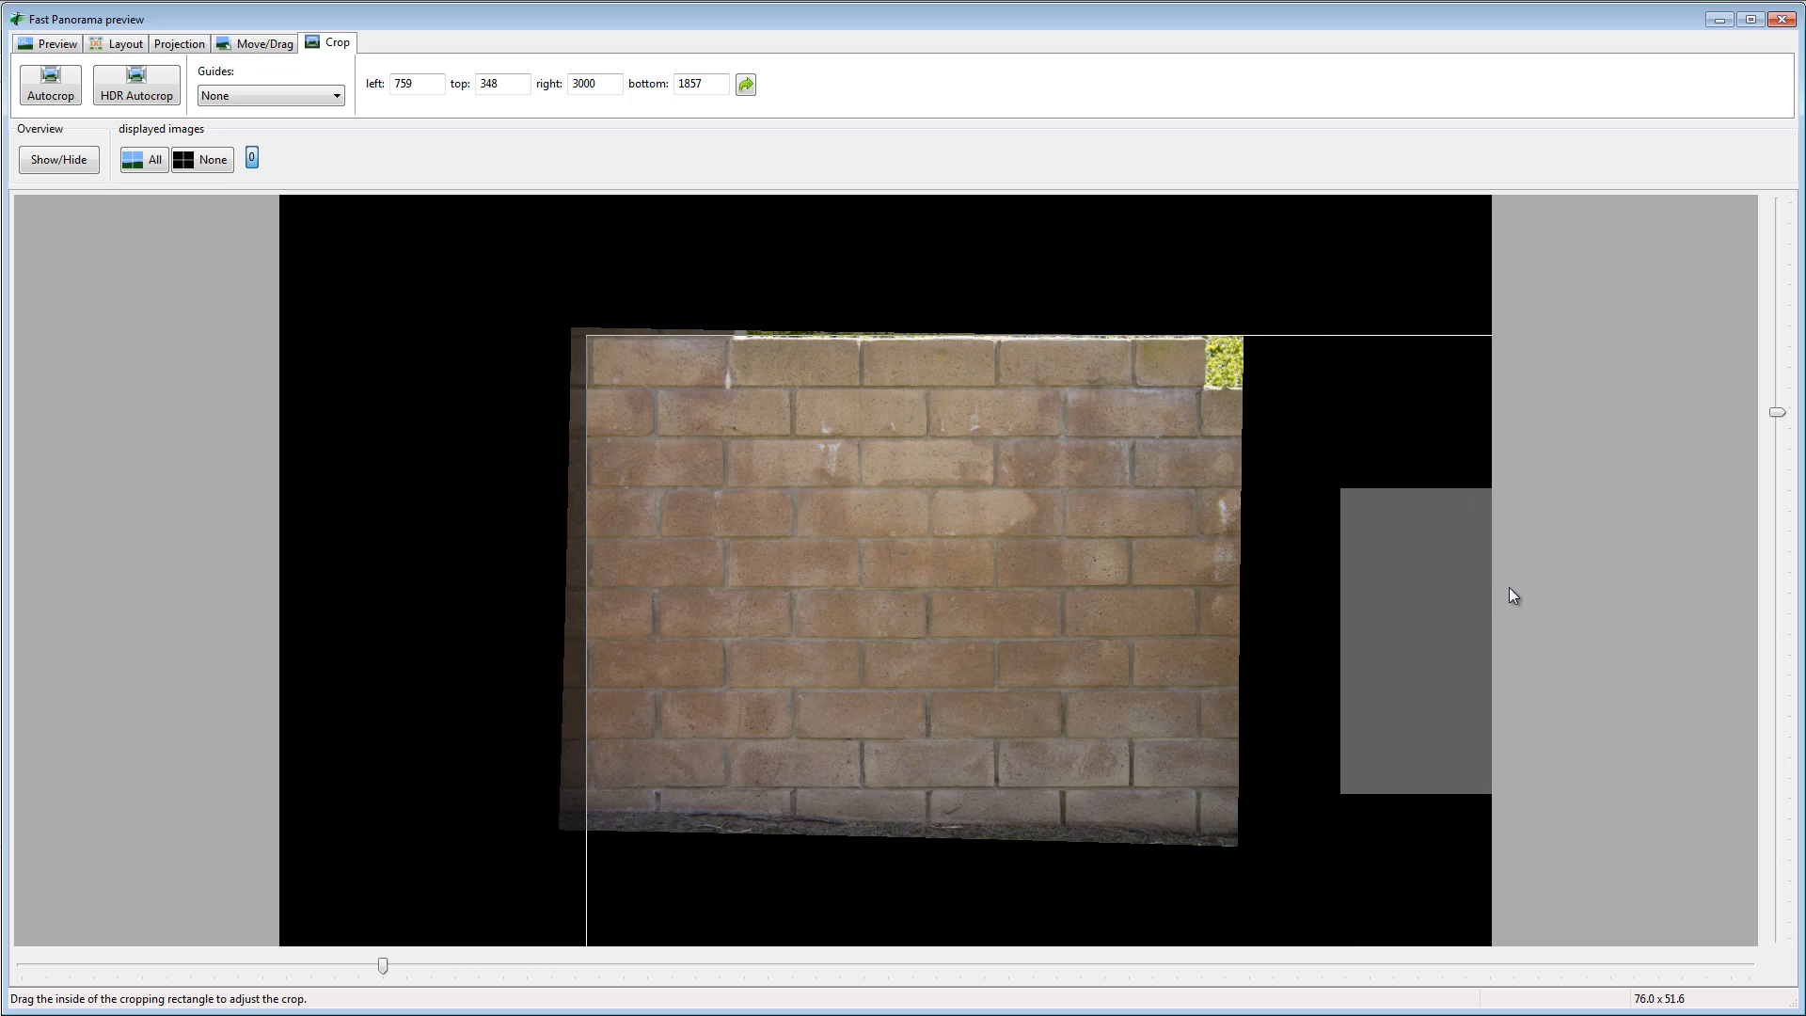
{"action": "left_click_drag", "start_coordinate": [1509, 587], "coordinate": [1148, 573]}
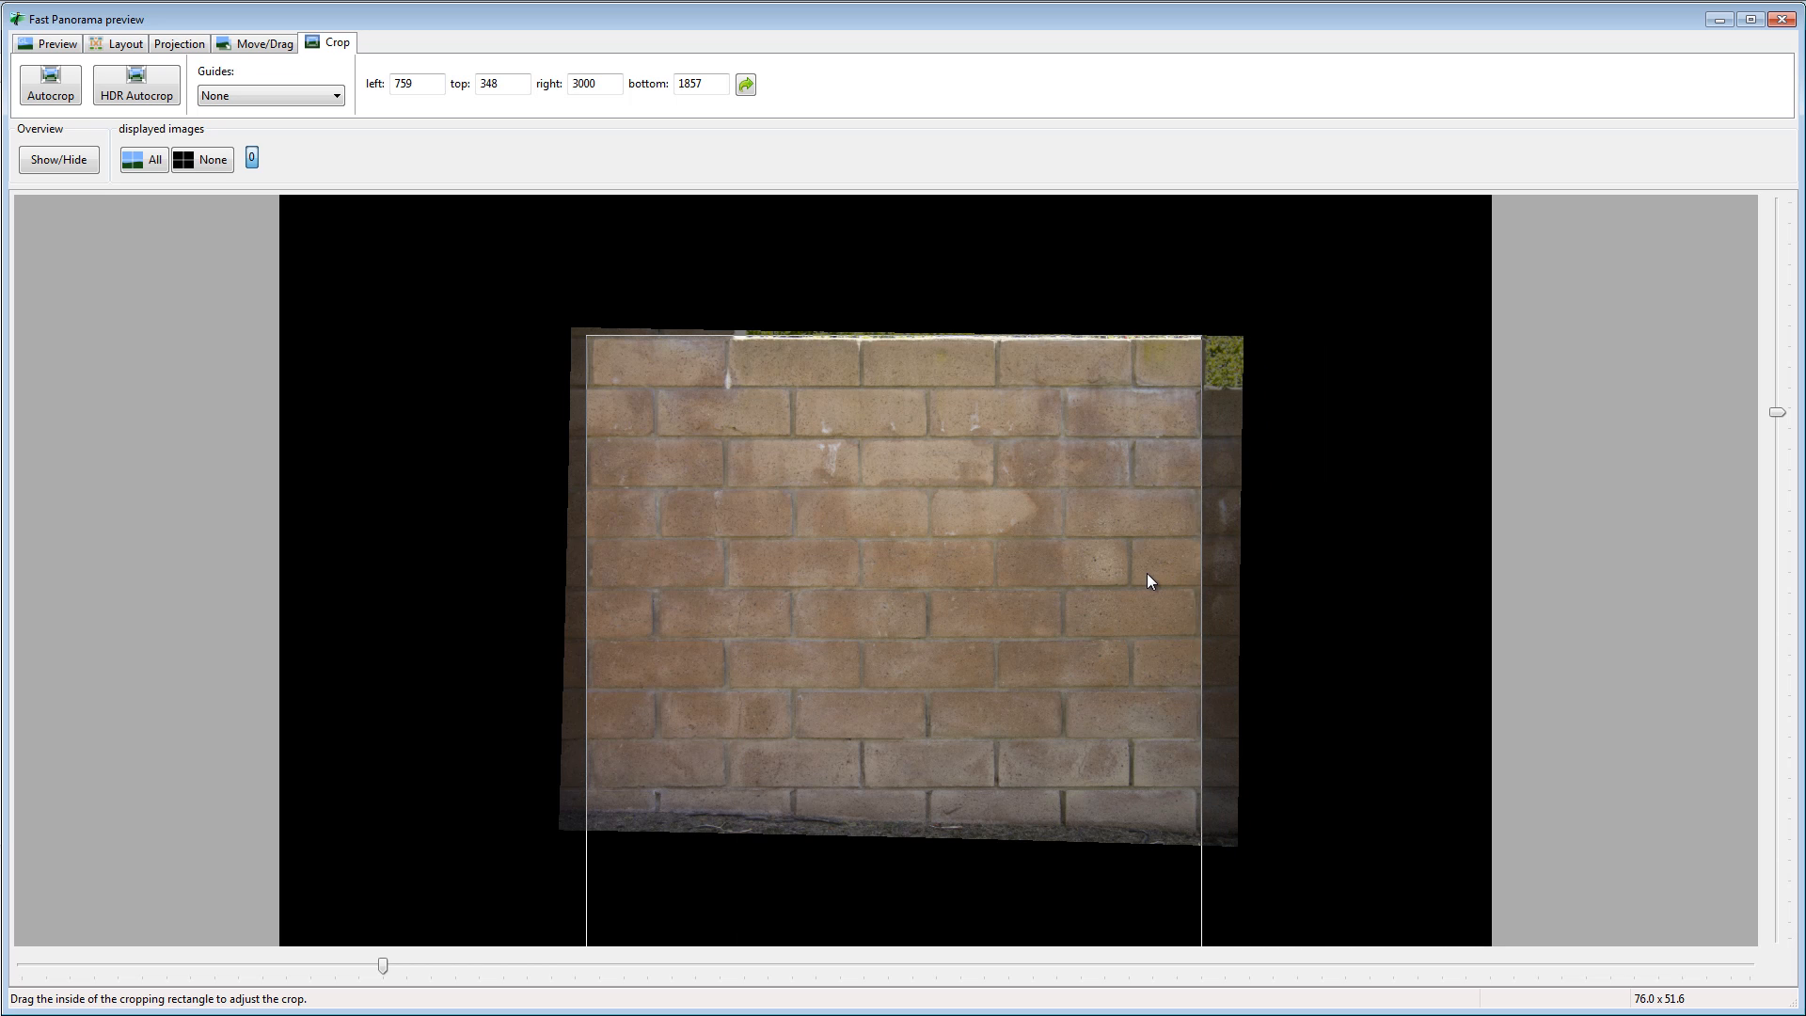
{"action": "left_click_drag", "start_coordinate": [1057, 875], "coordinate": [1007, 714]}
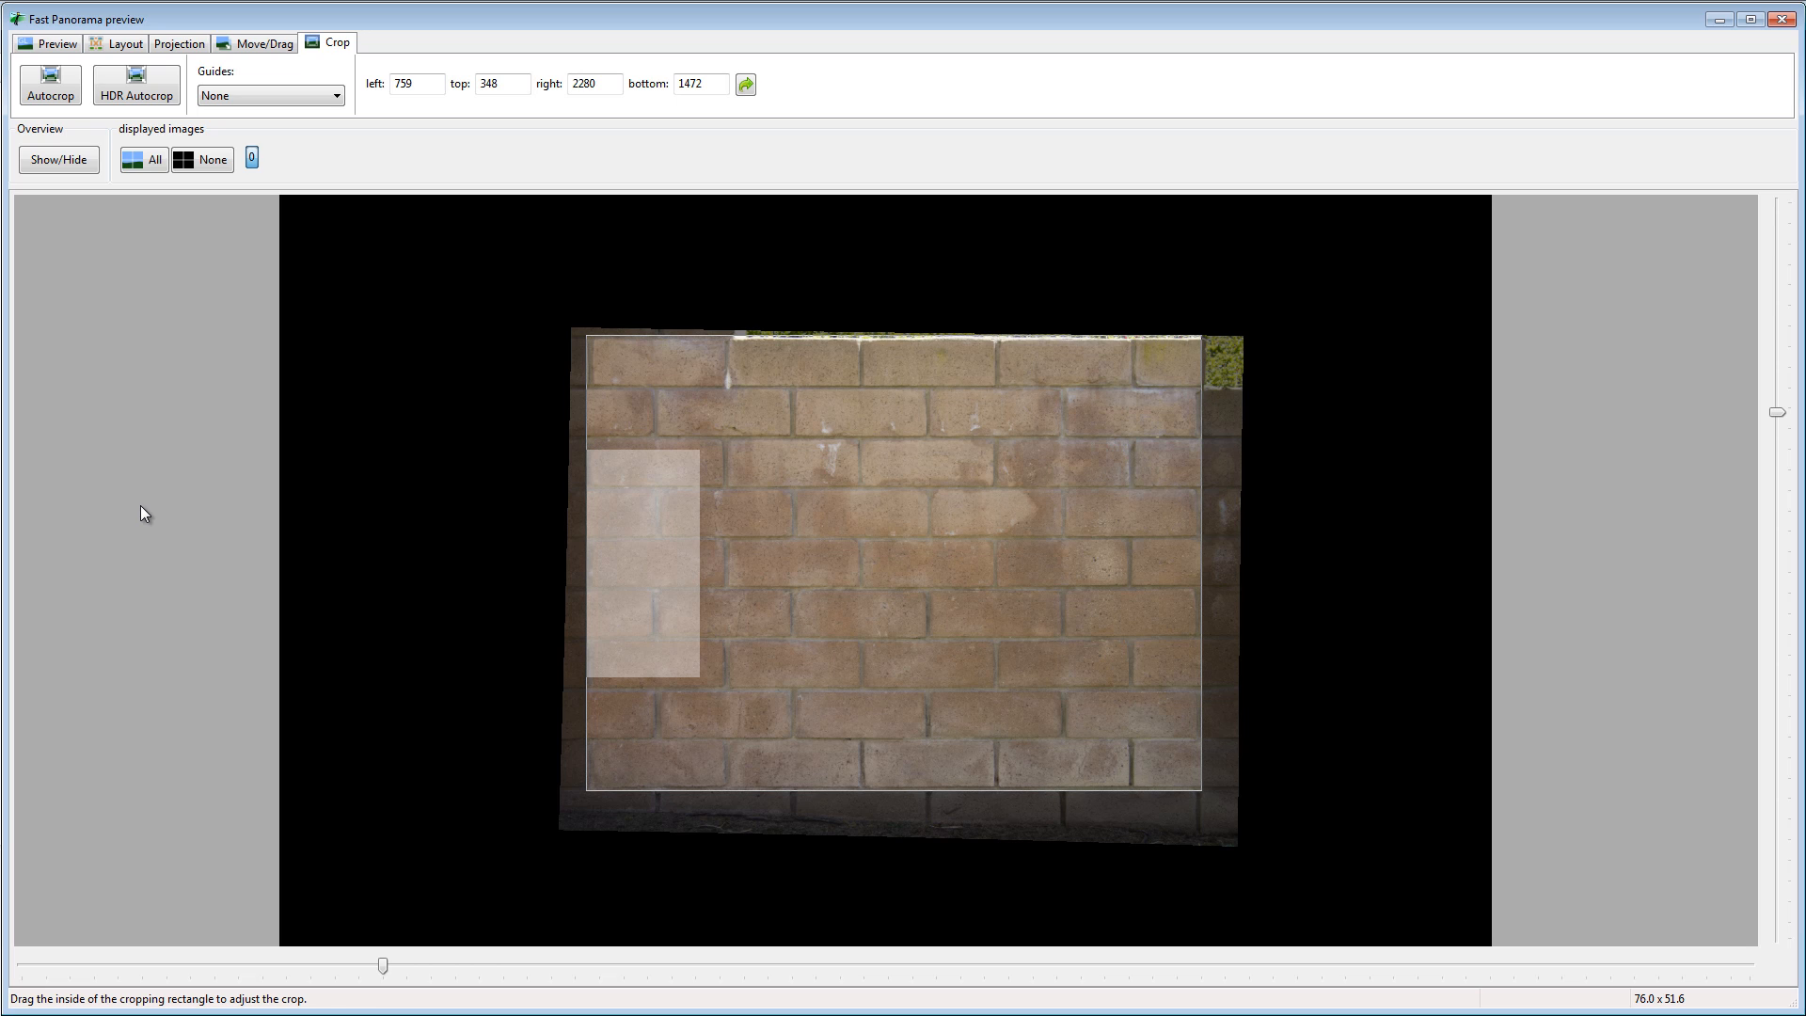
{"action": "left_click_drag", "start_coordinate": [742, 415], "coordinate": [764, 466]}
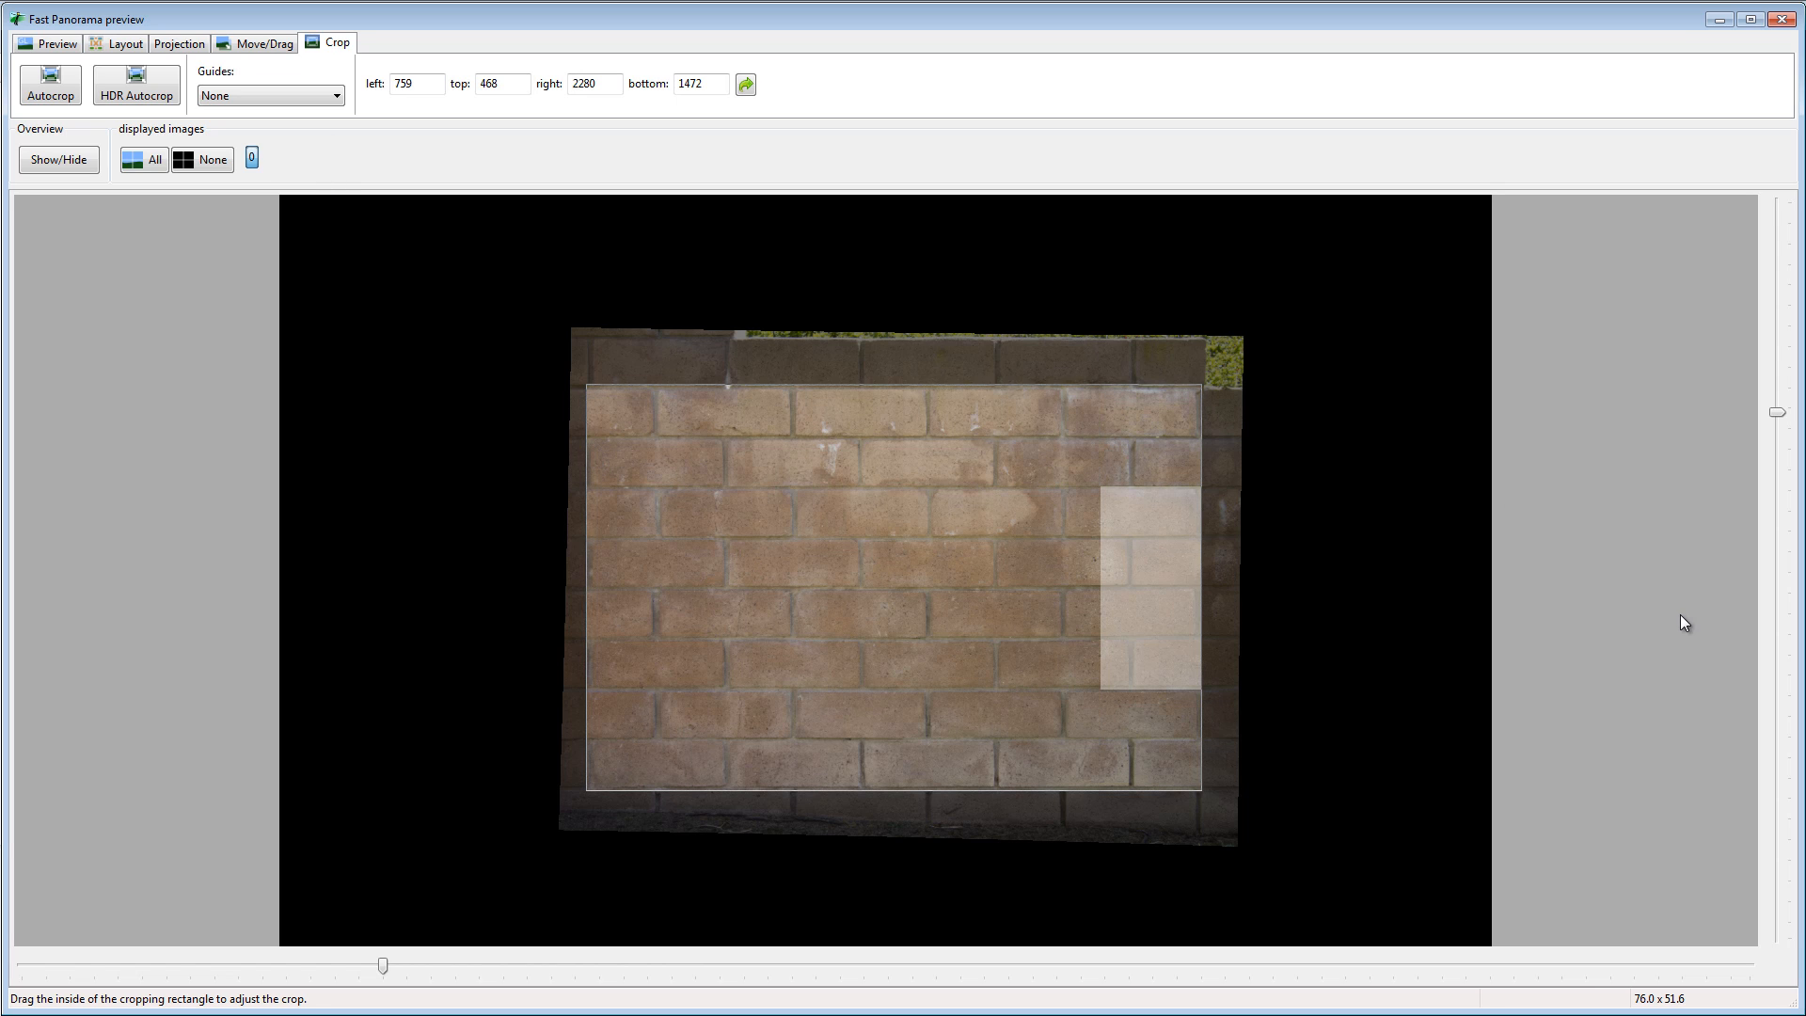
Calculate the optimal canvas size for the stitched output and check the crop in the fast preview
{"action": "left_click", "coordinate": [1781, 19]}
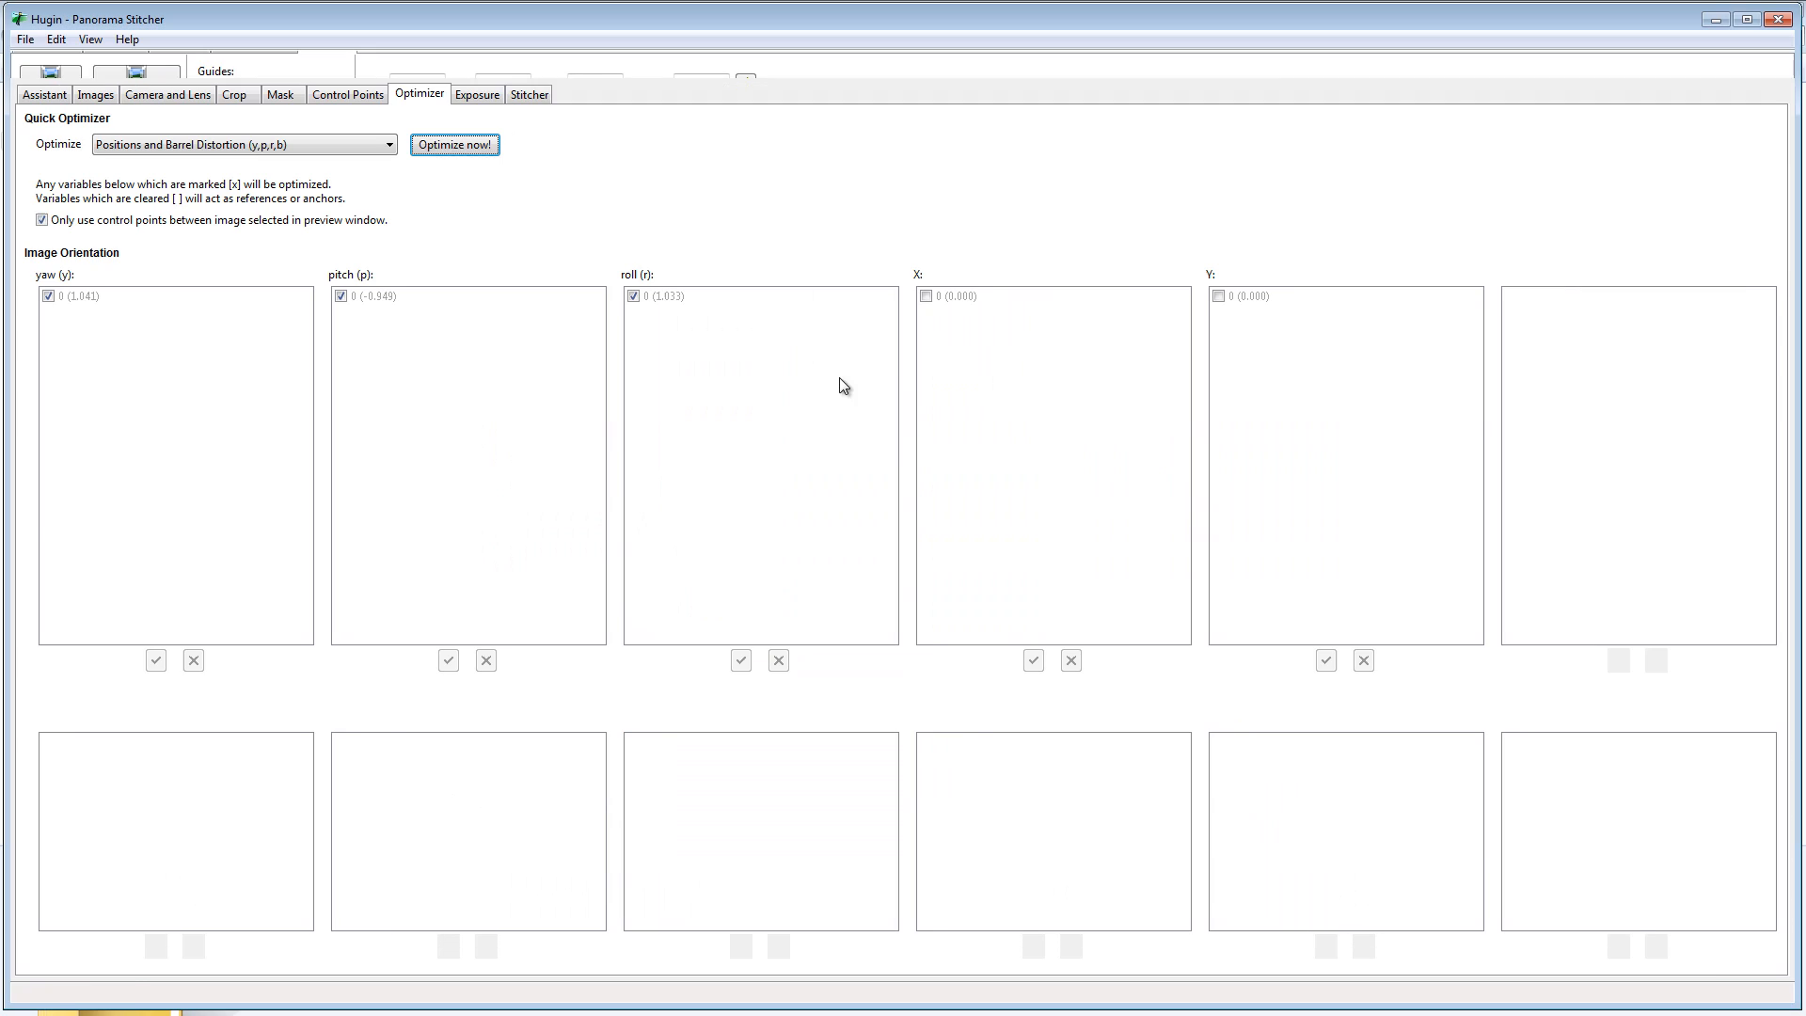
{"action": "left_click", "coordinate": [518, 95]}
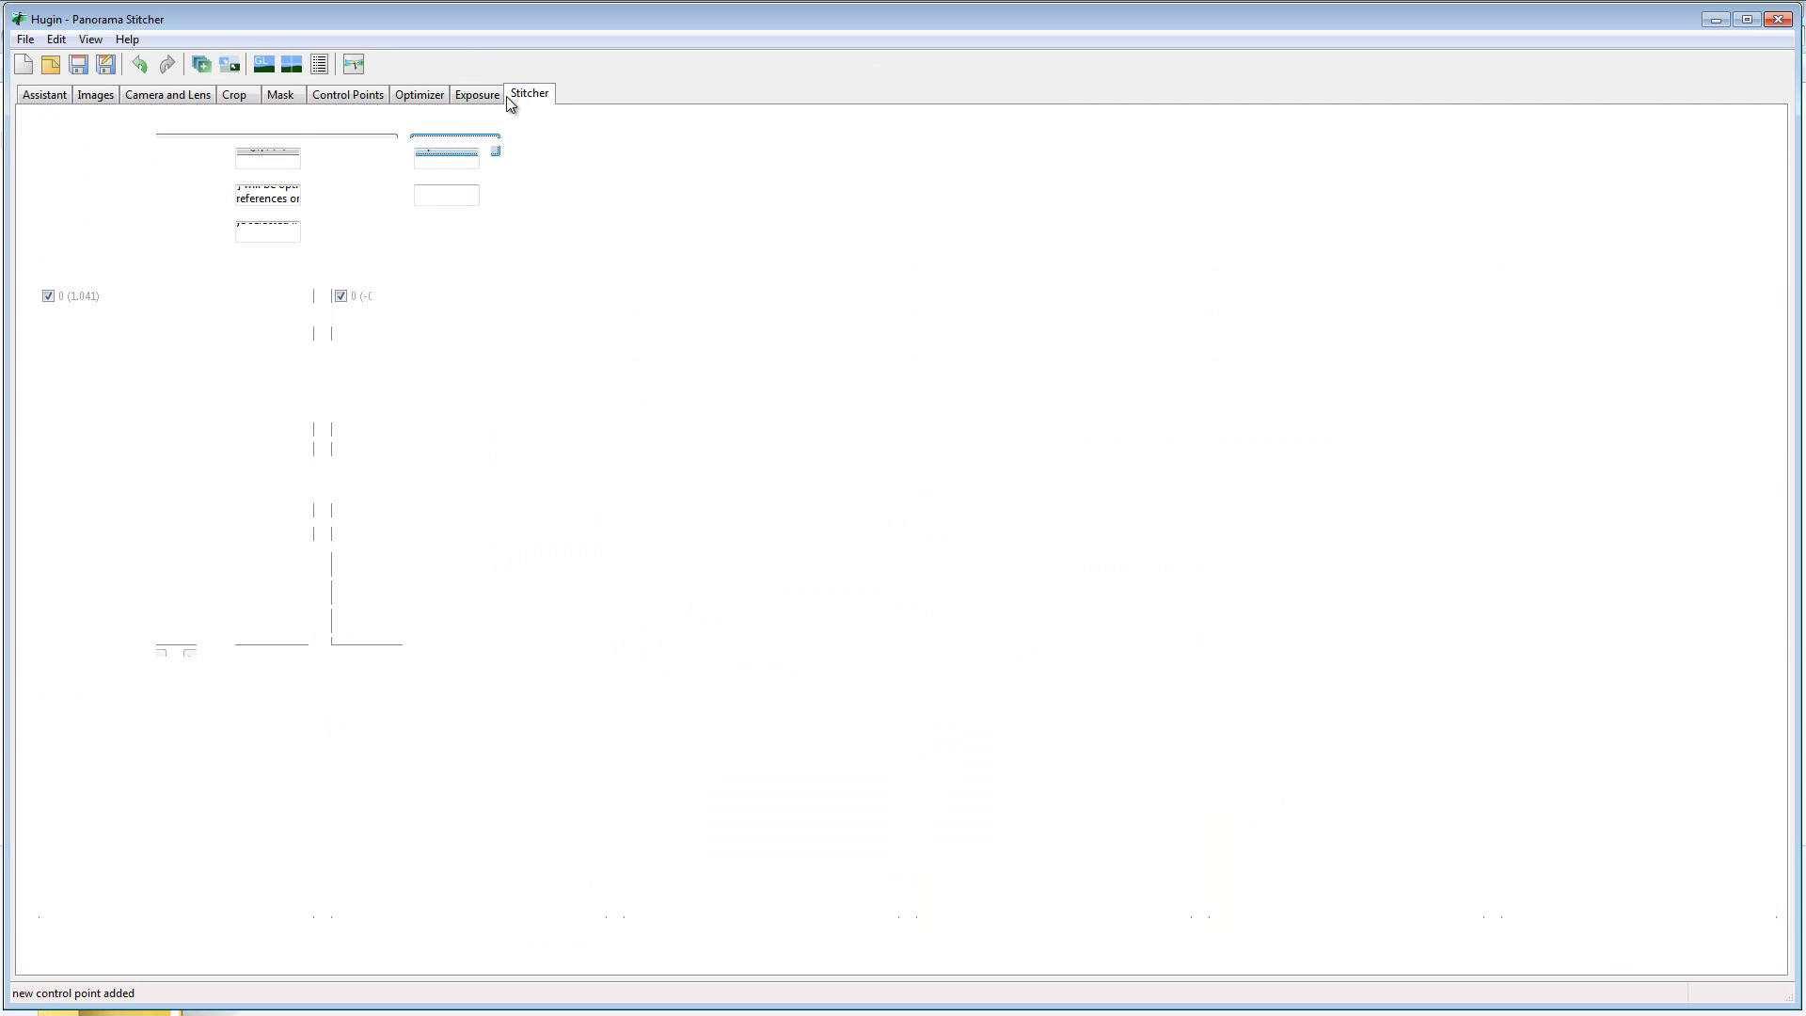
{"action": "left_click", "coordinate": [533, 192]}
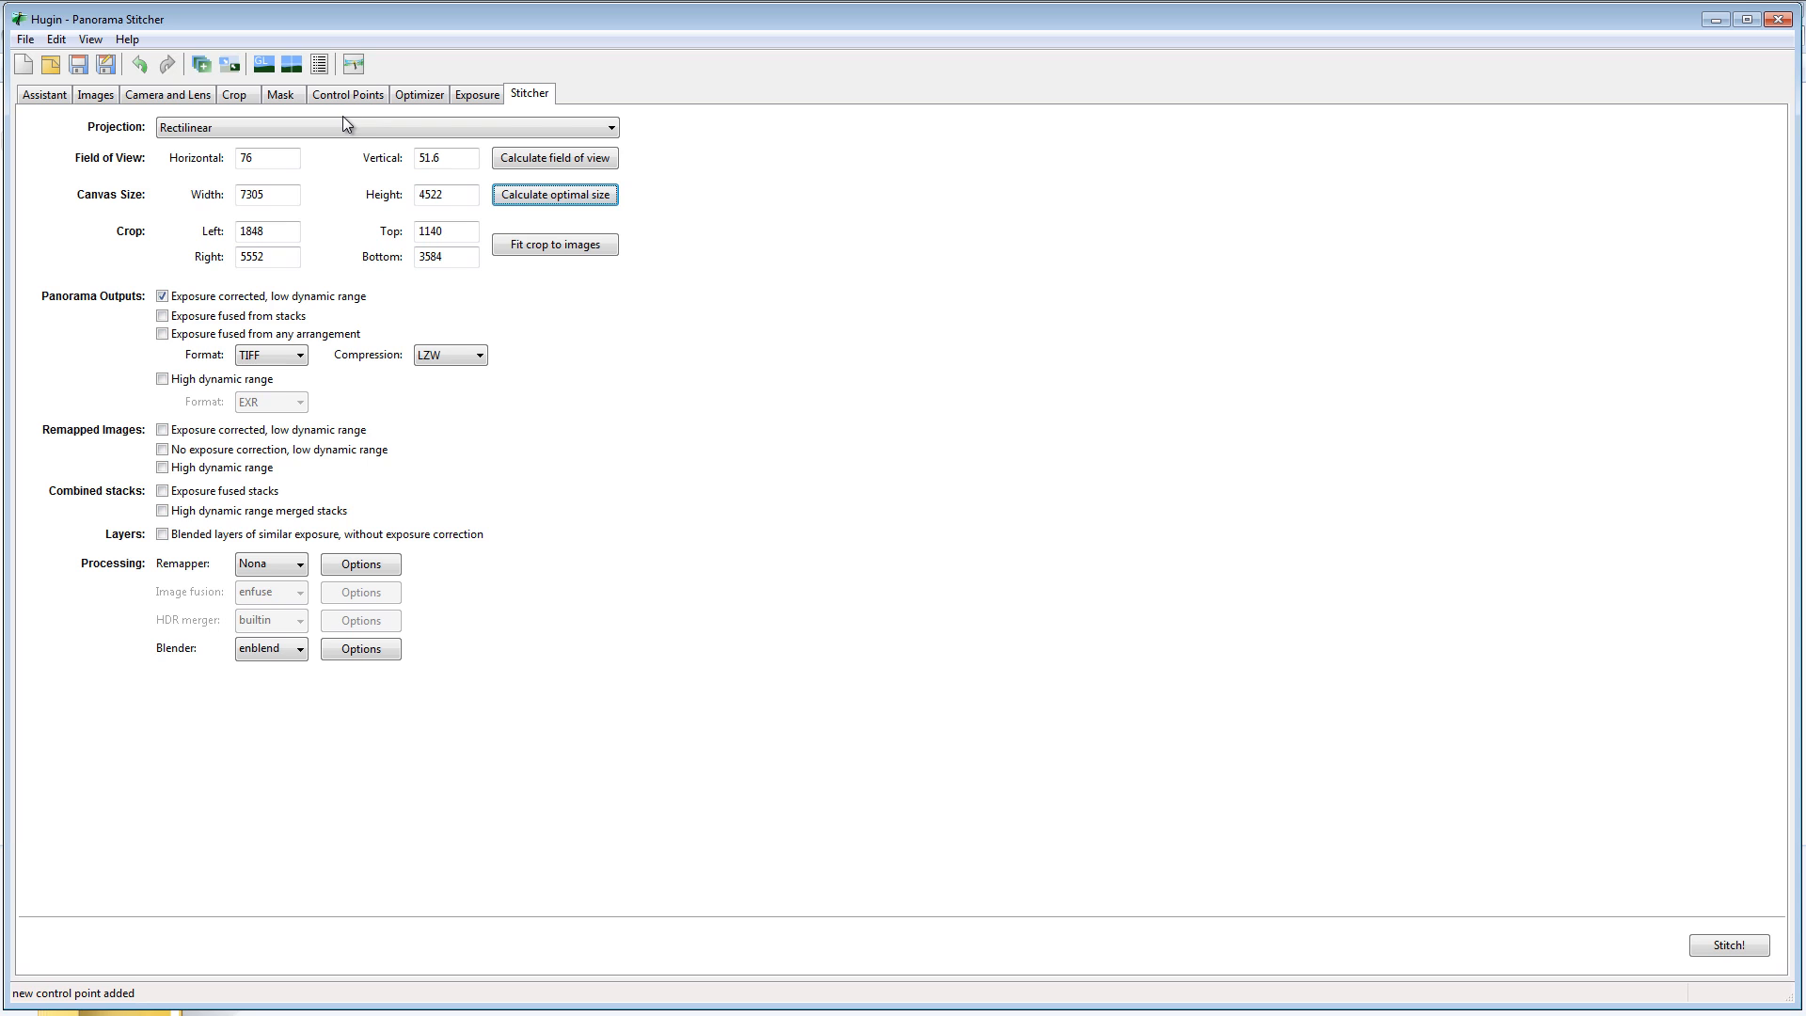
{"action": "left_click", "coordinate": [261, 66]}
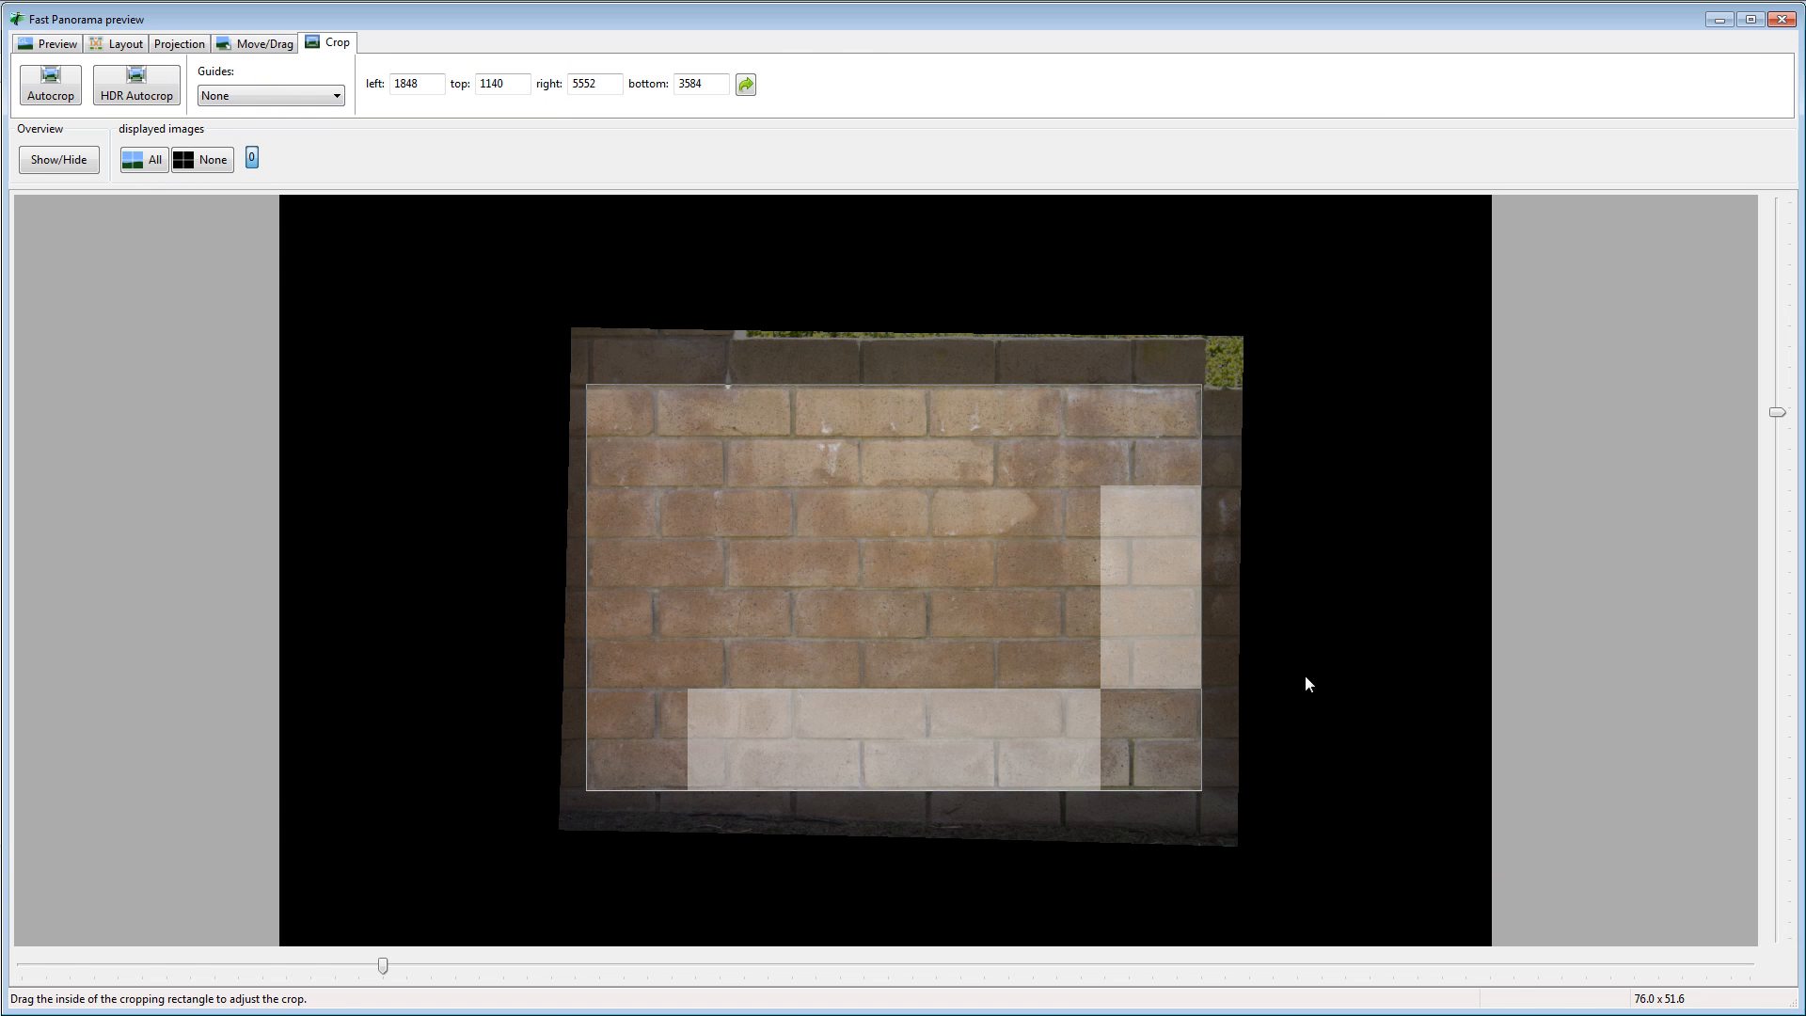
{"action": "left_click", "coordinate": [1781, 20]}
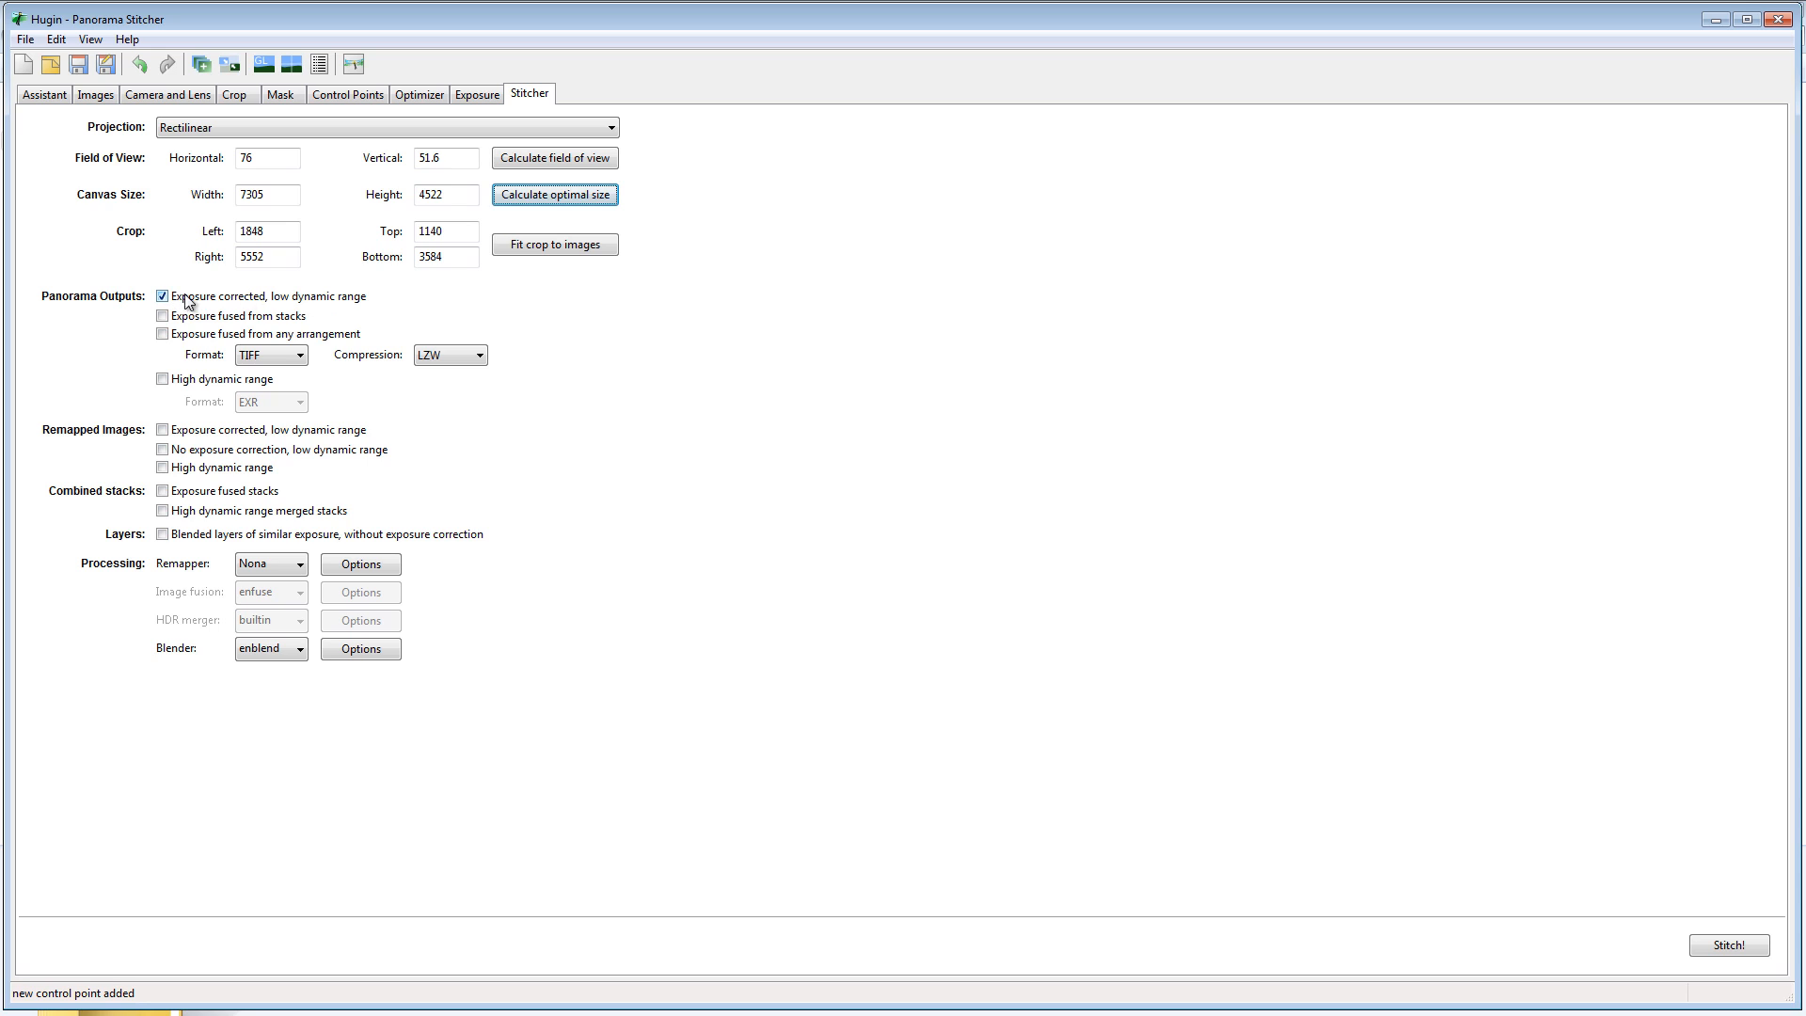
Start stitching and save the project as straighten in the Brick Wall Distortion folder
{"action": "left_click", "coordinate": [1732, 946]}
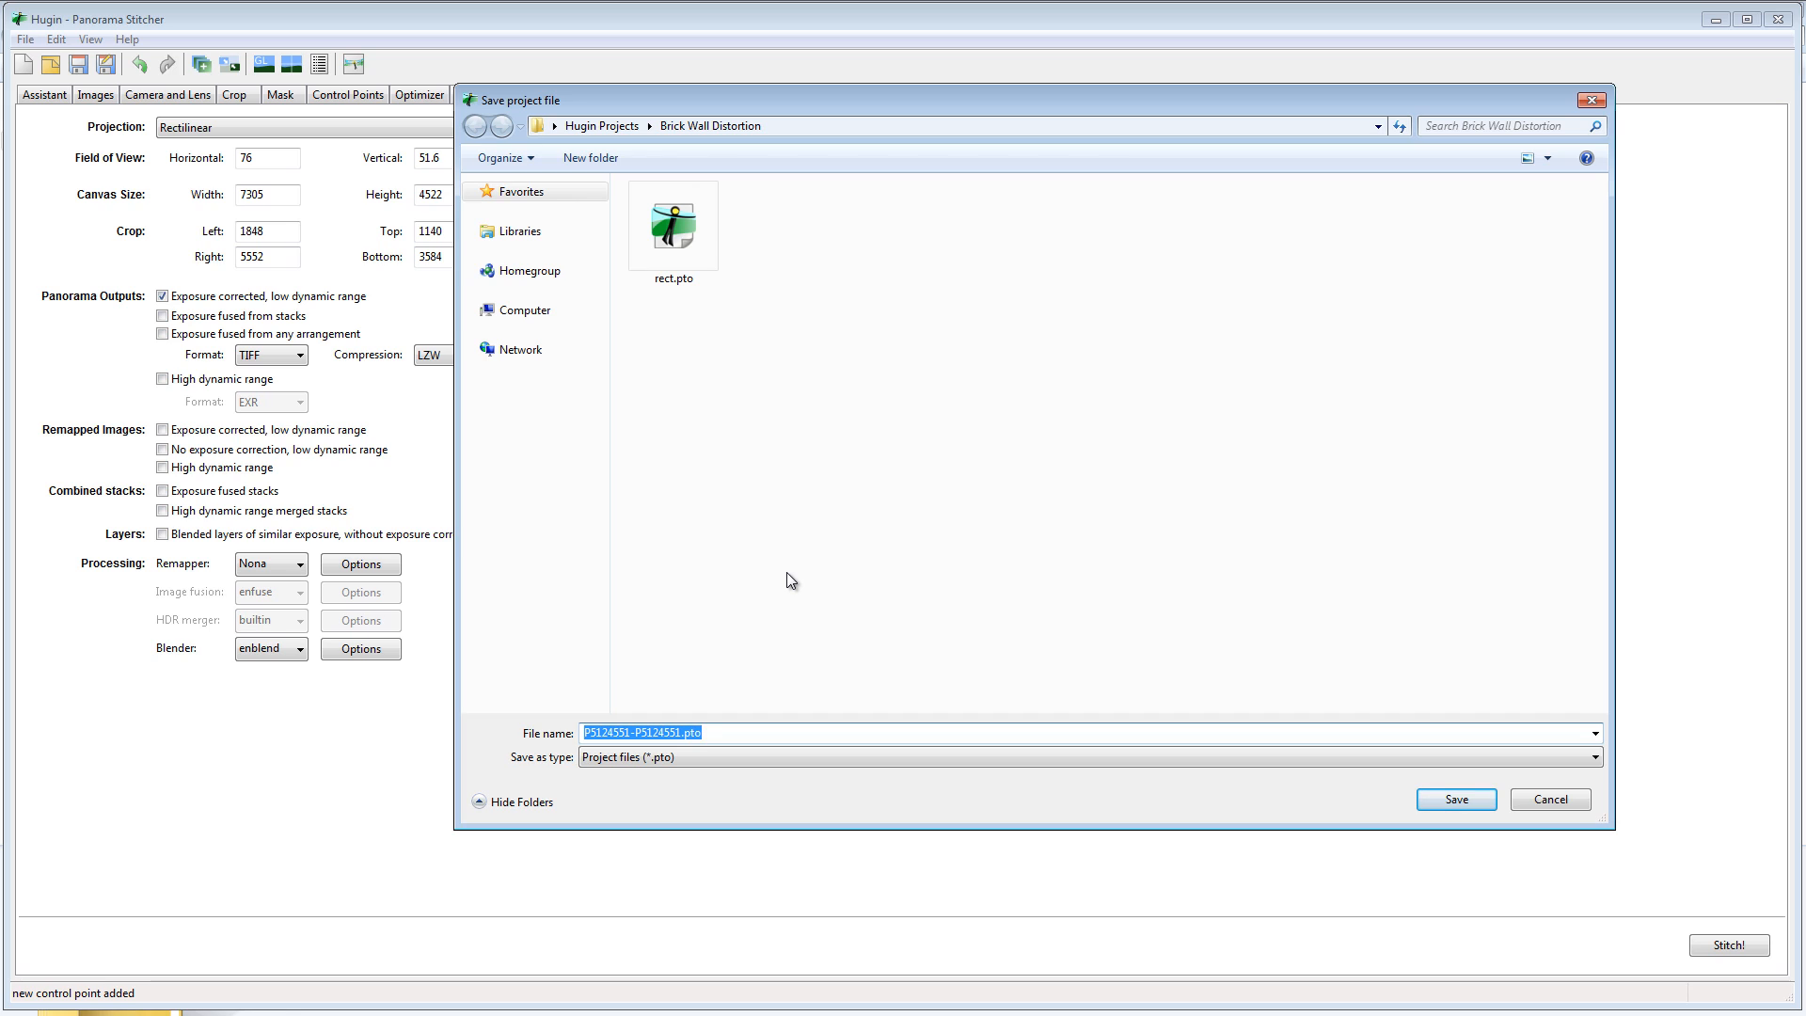
{"action": "type", "text": "barrel"}
{"action": "double_click", "coordinate": [760, 735]}
{"action": "type", "text": "straighten"}
{"action": "key", "text": "Return"}
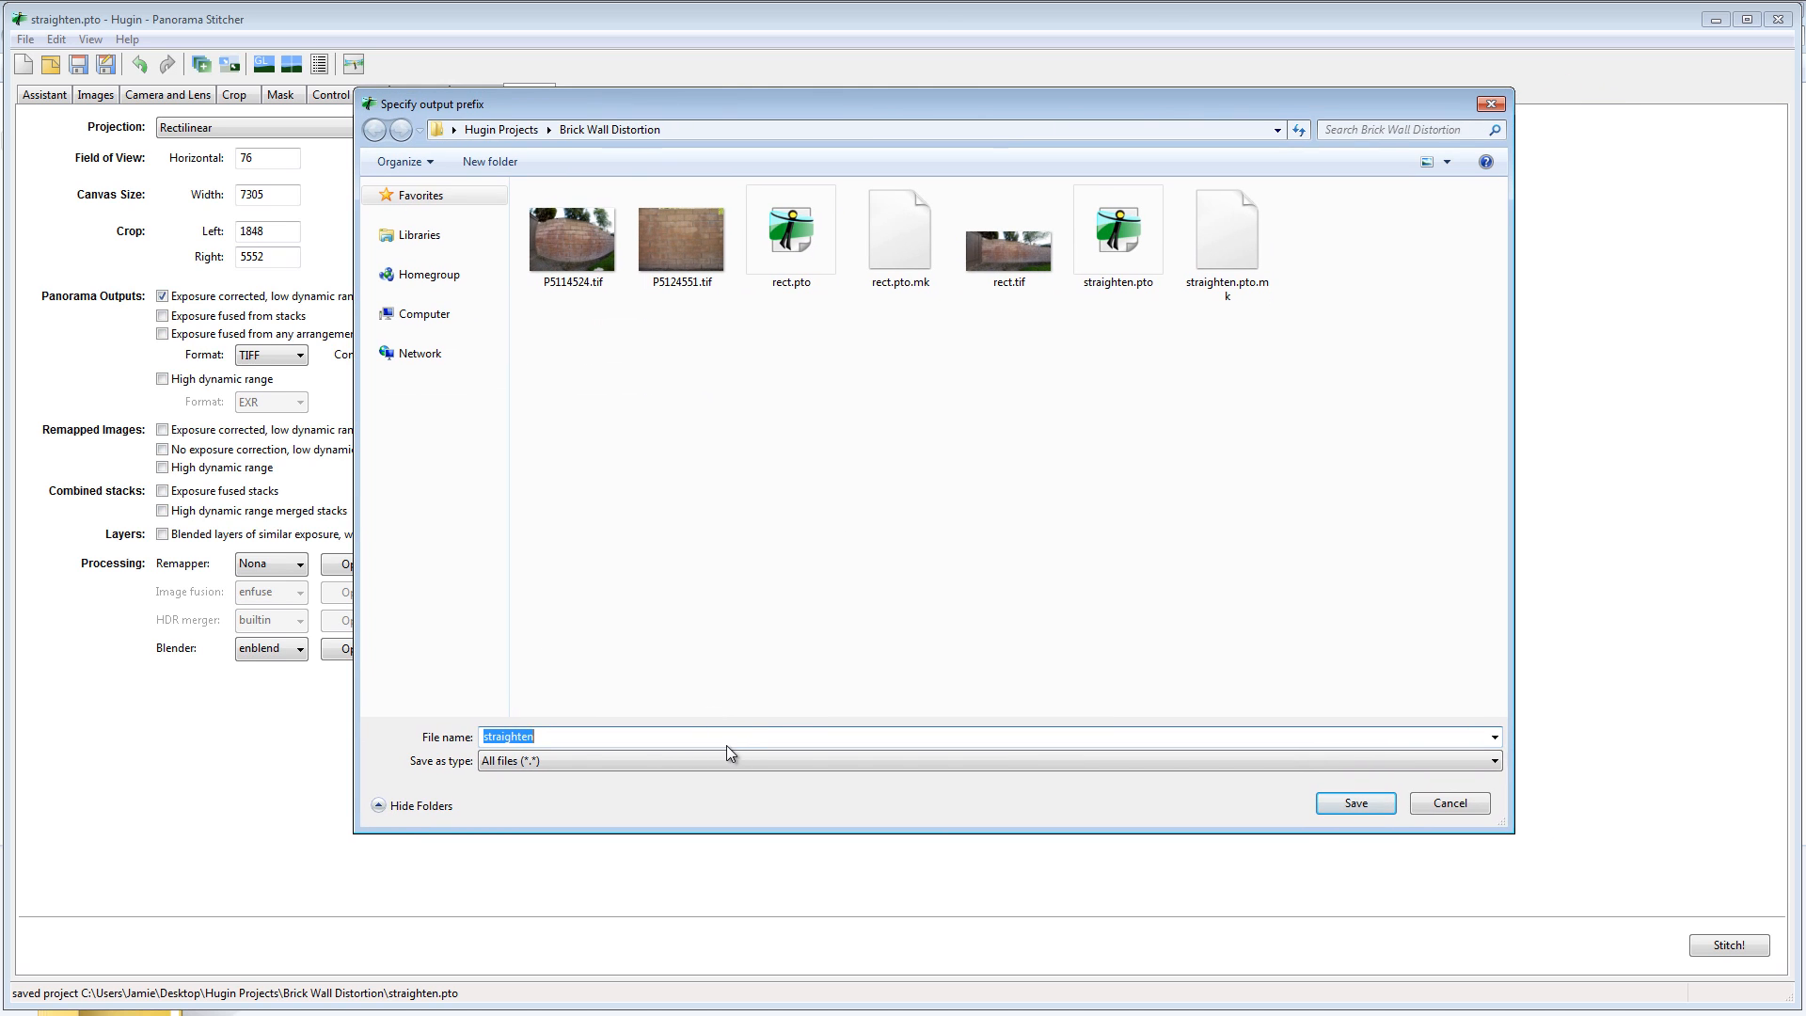
Set the output prefix to straight and run the stitch
{"action": "left_click", "coordinate": [726, 739]}
{"action": "key", "text": "BackSpace"}
{"action": "key", "text": "BackSpace"}
{"action": "left_click", "coordinate": [813, 557]}
{"action": "left_click", "coordinate": [1360, 802]}
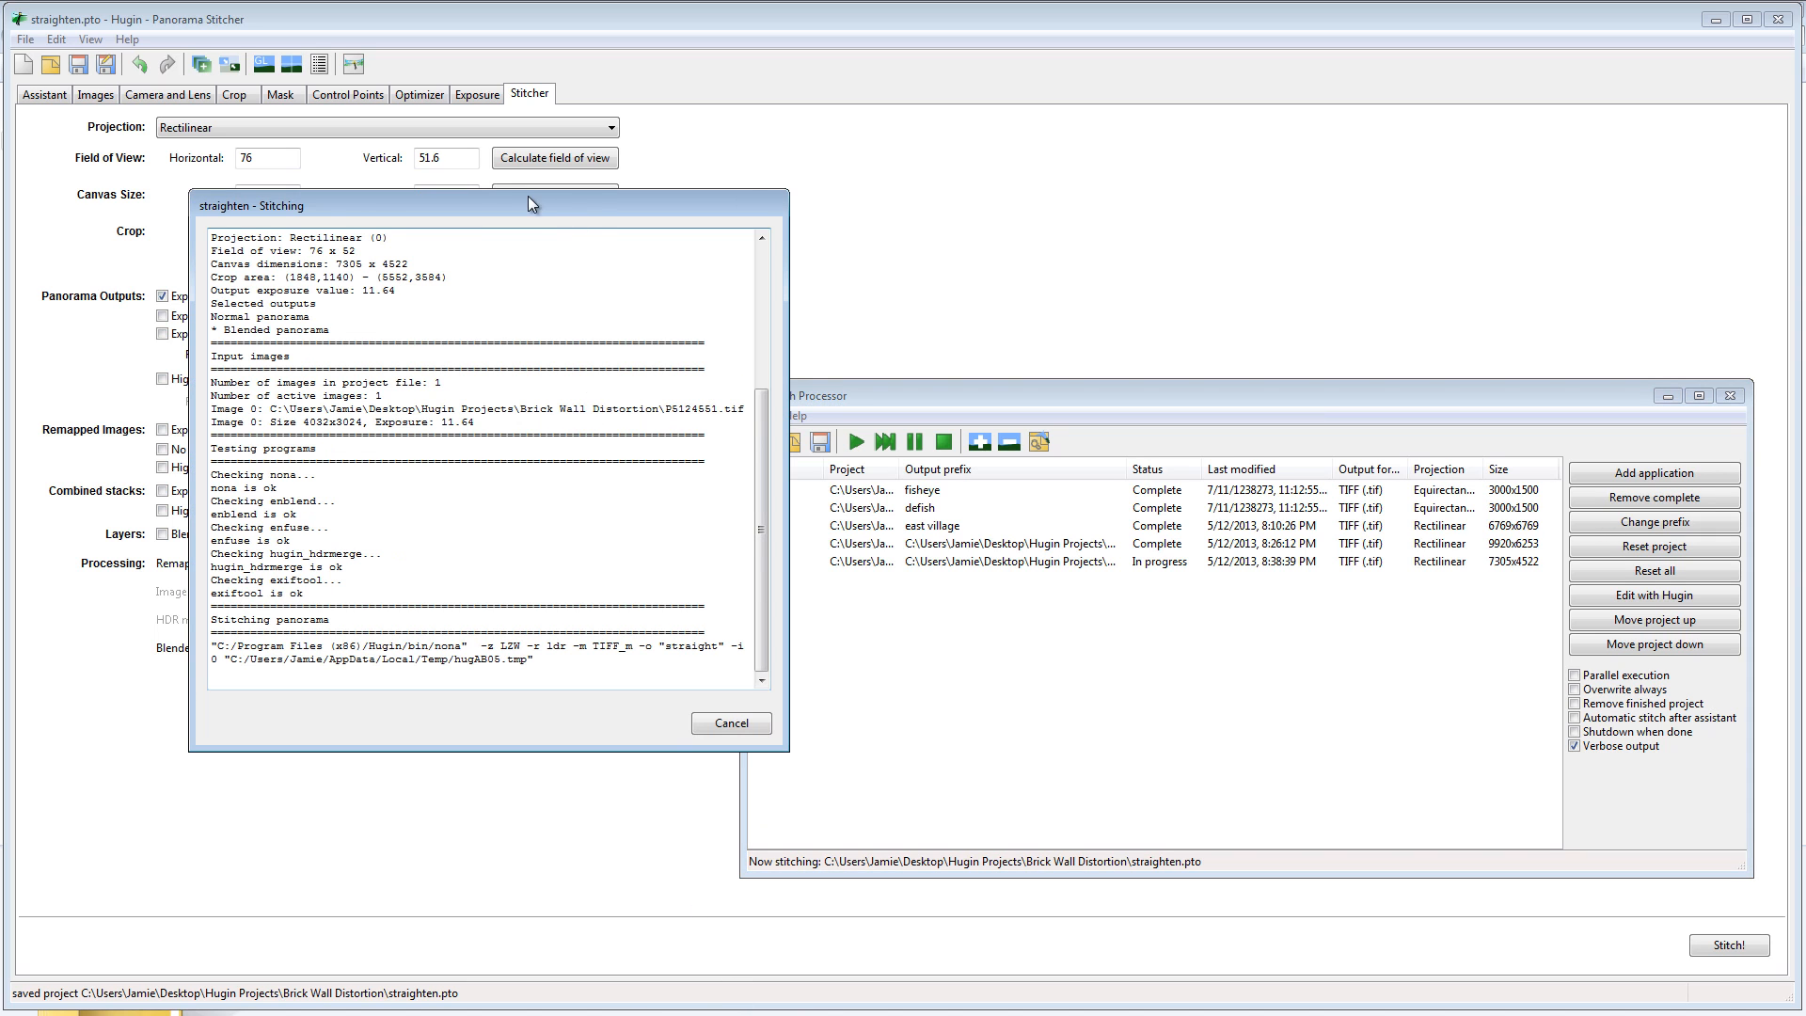
Switch to the Brick Wall Distortion folder in Windows Explorer and check the stitched straight.tif file
{"action": "left_click_drag", "start_coordinate": [527, 197], "coordinate": [493, 155]}
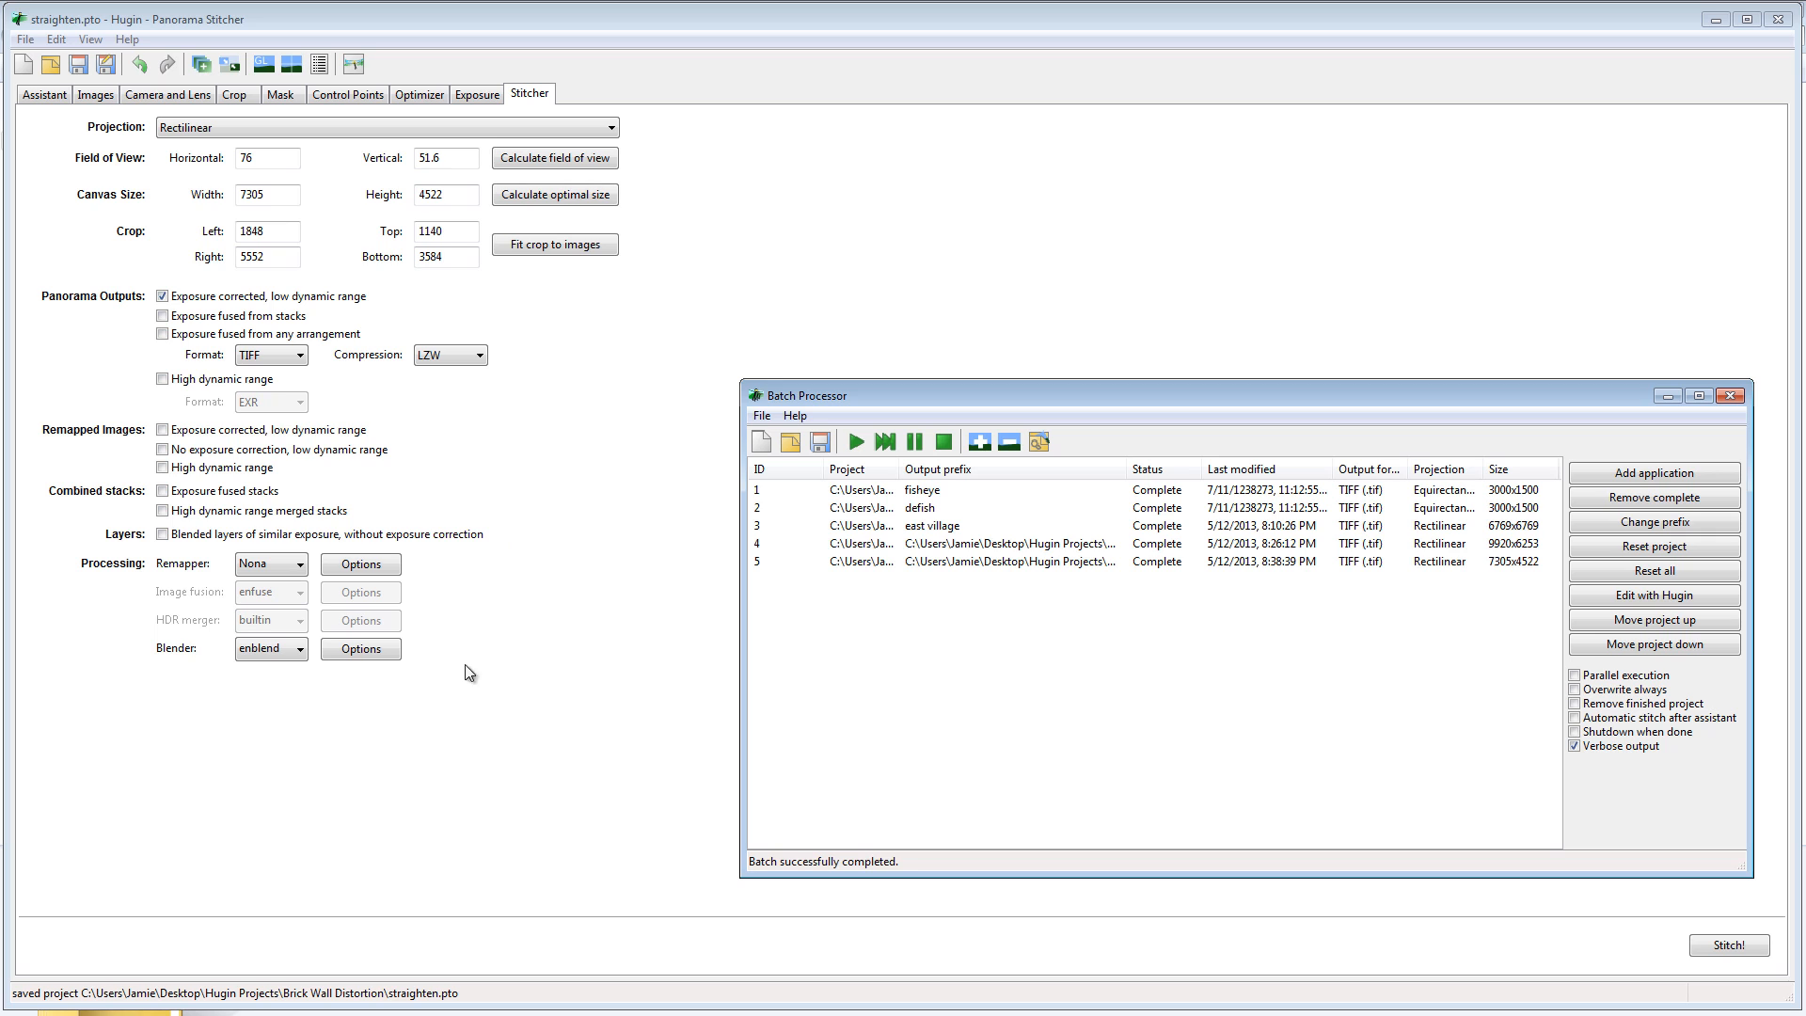
{"action": "left_click", "coordinate": [179, 1014]}
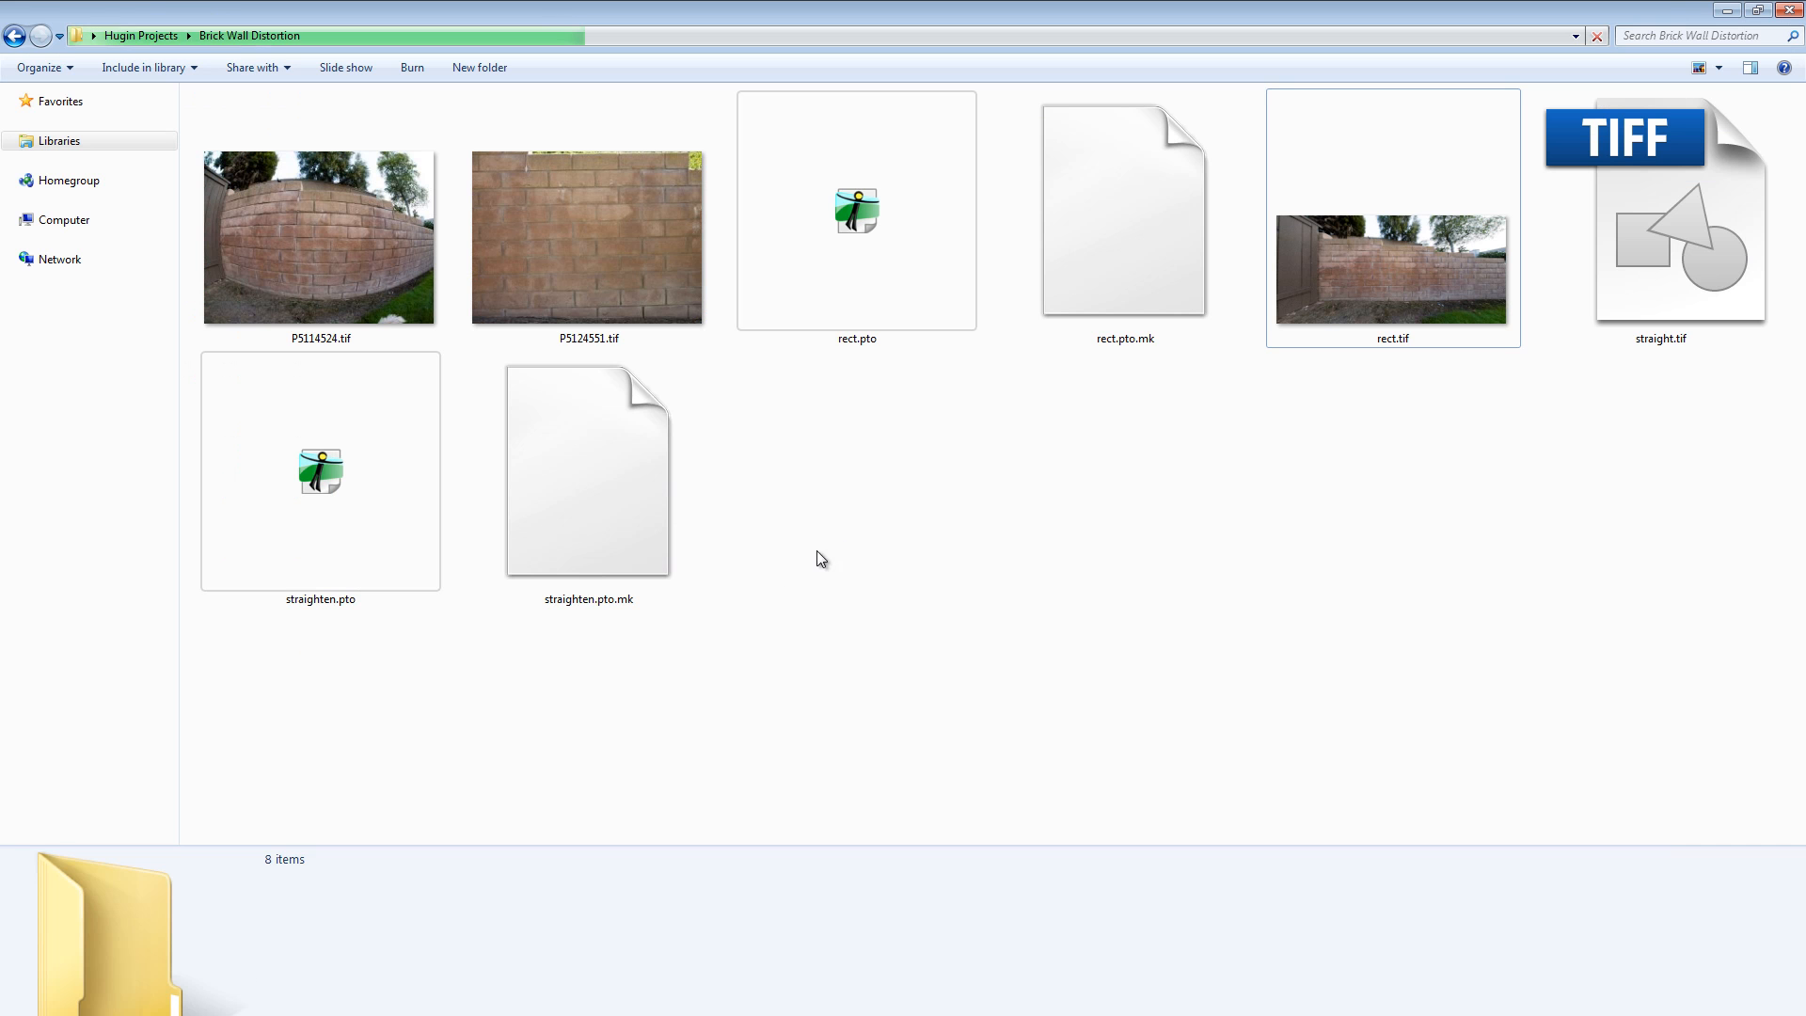
{"action": "left_click", "coordinate": [1622, 247]}
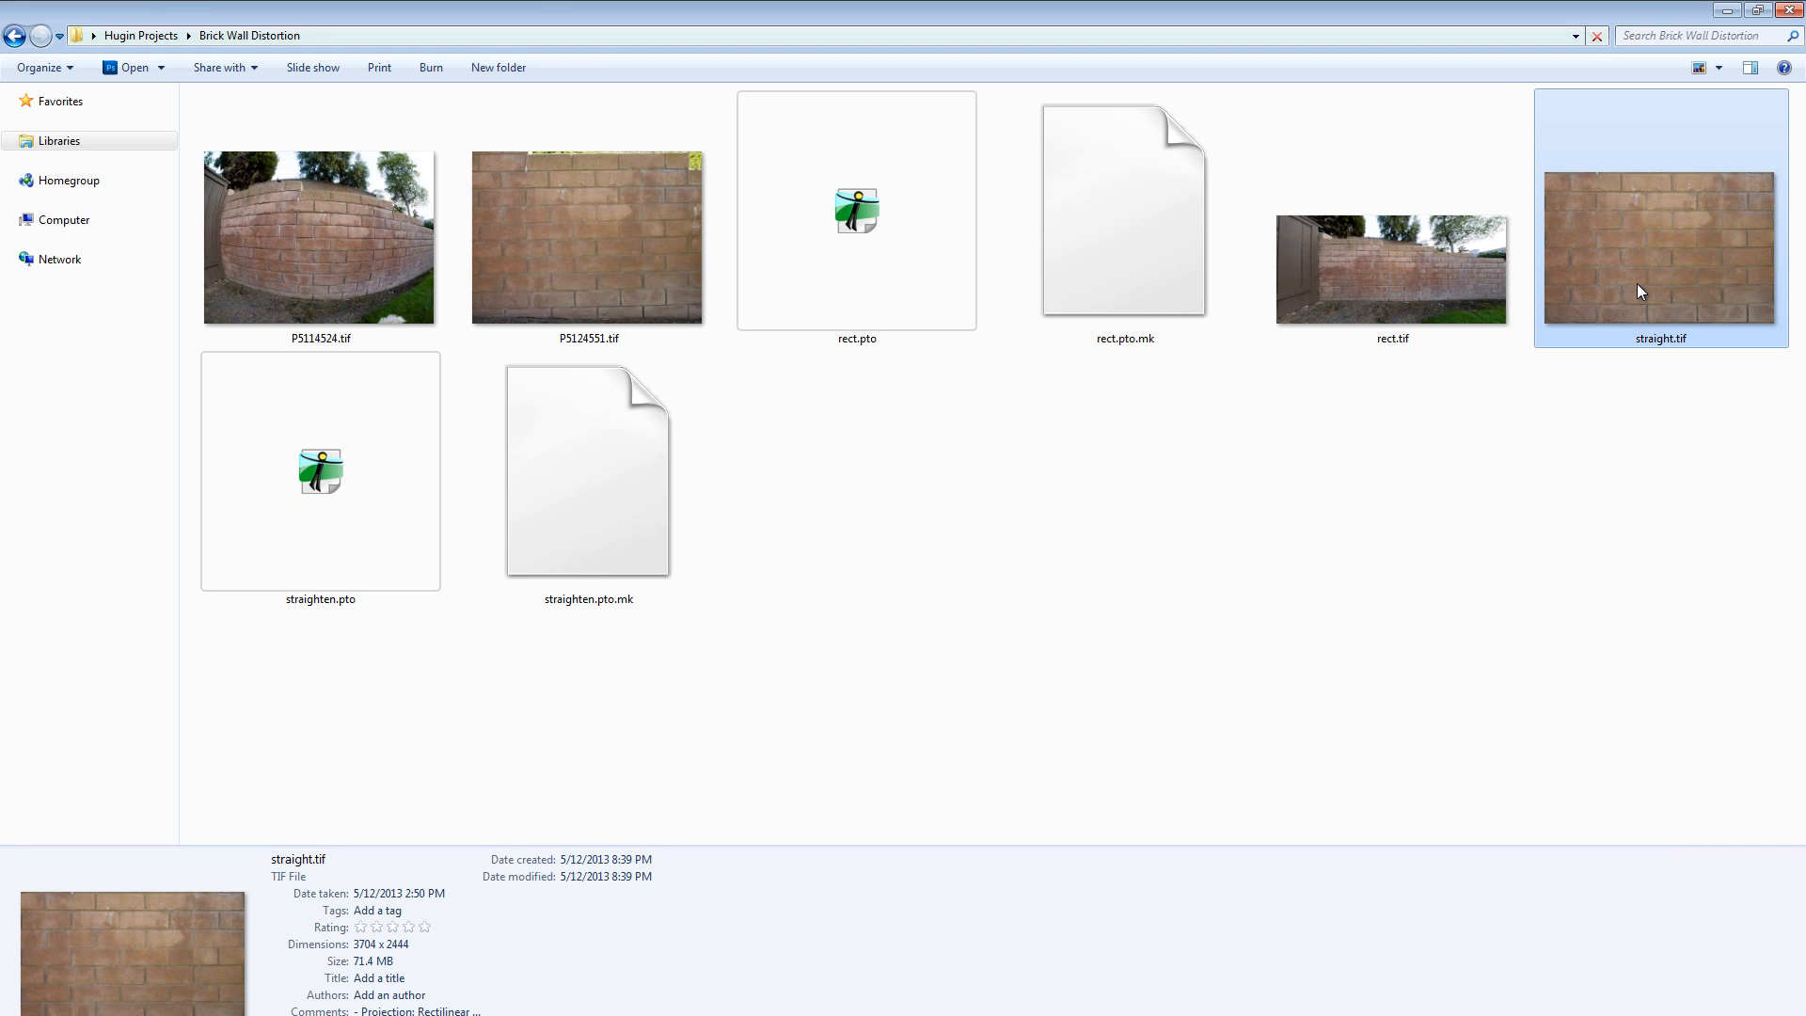
{"action": "right_click", "coordinate": [1639, 258]}
{"action": "left_click", "coordinate": [1237, 301]}
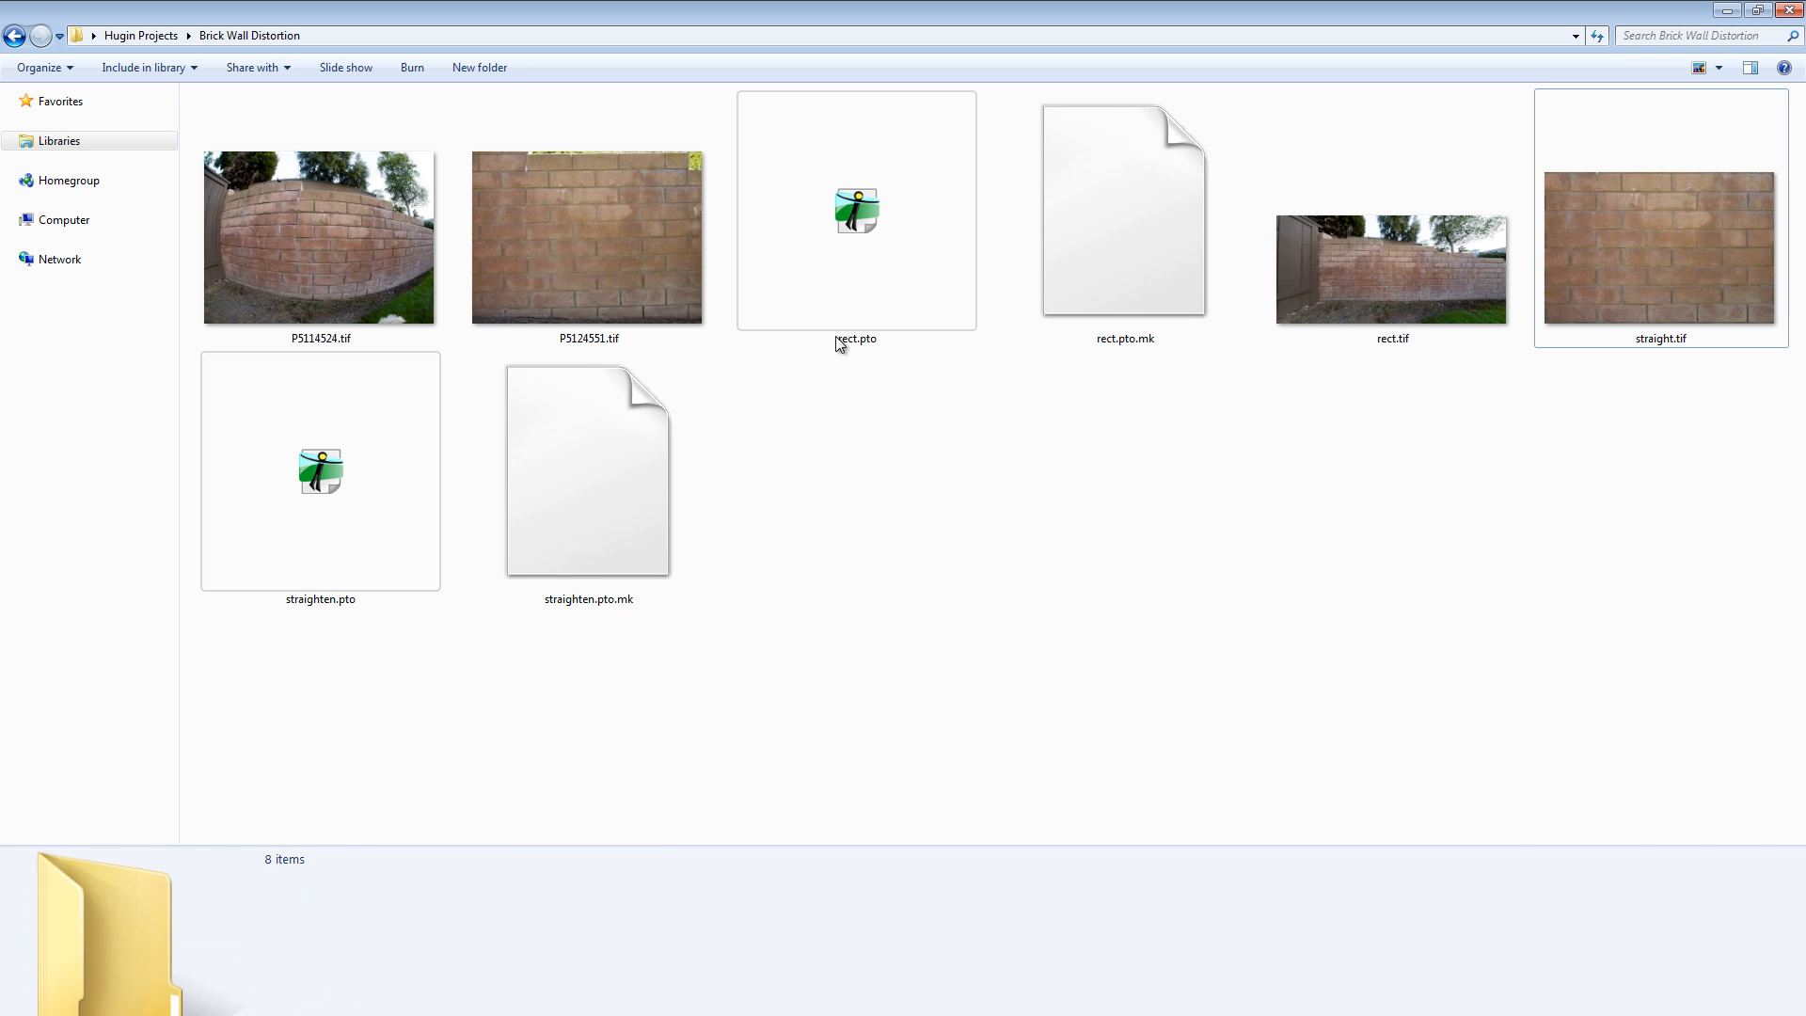
View the original P5124551.tif in Windows Photo Viewer and close it
{"action": "right_click", "coordinate": [664, 264]}
{"action": "mouse_move", "coordinate": [860, 536]}
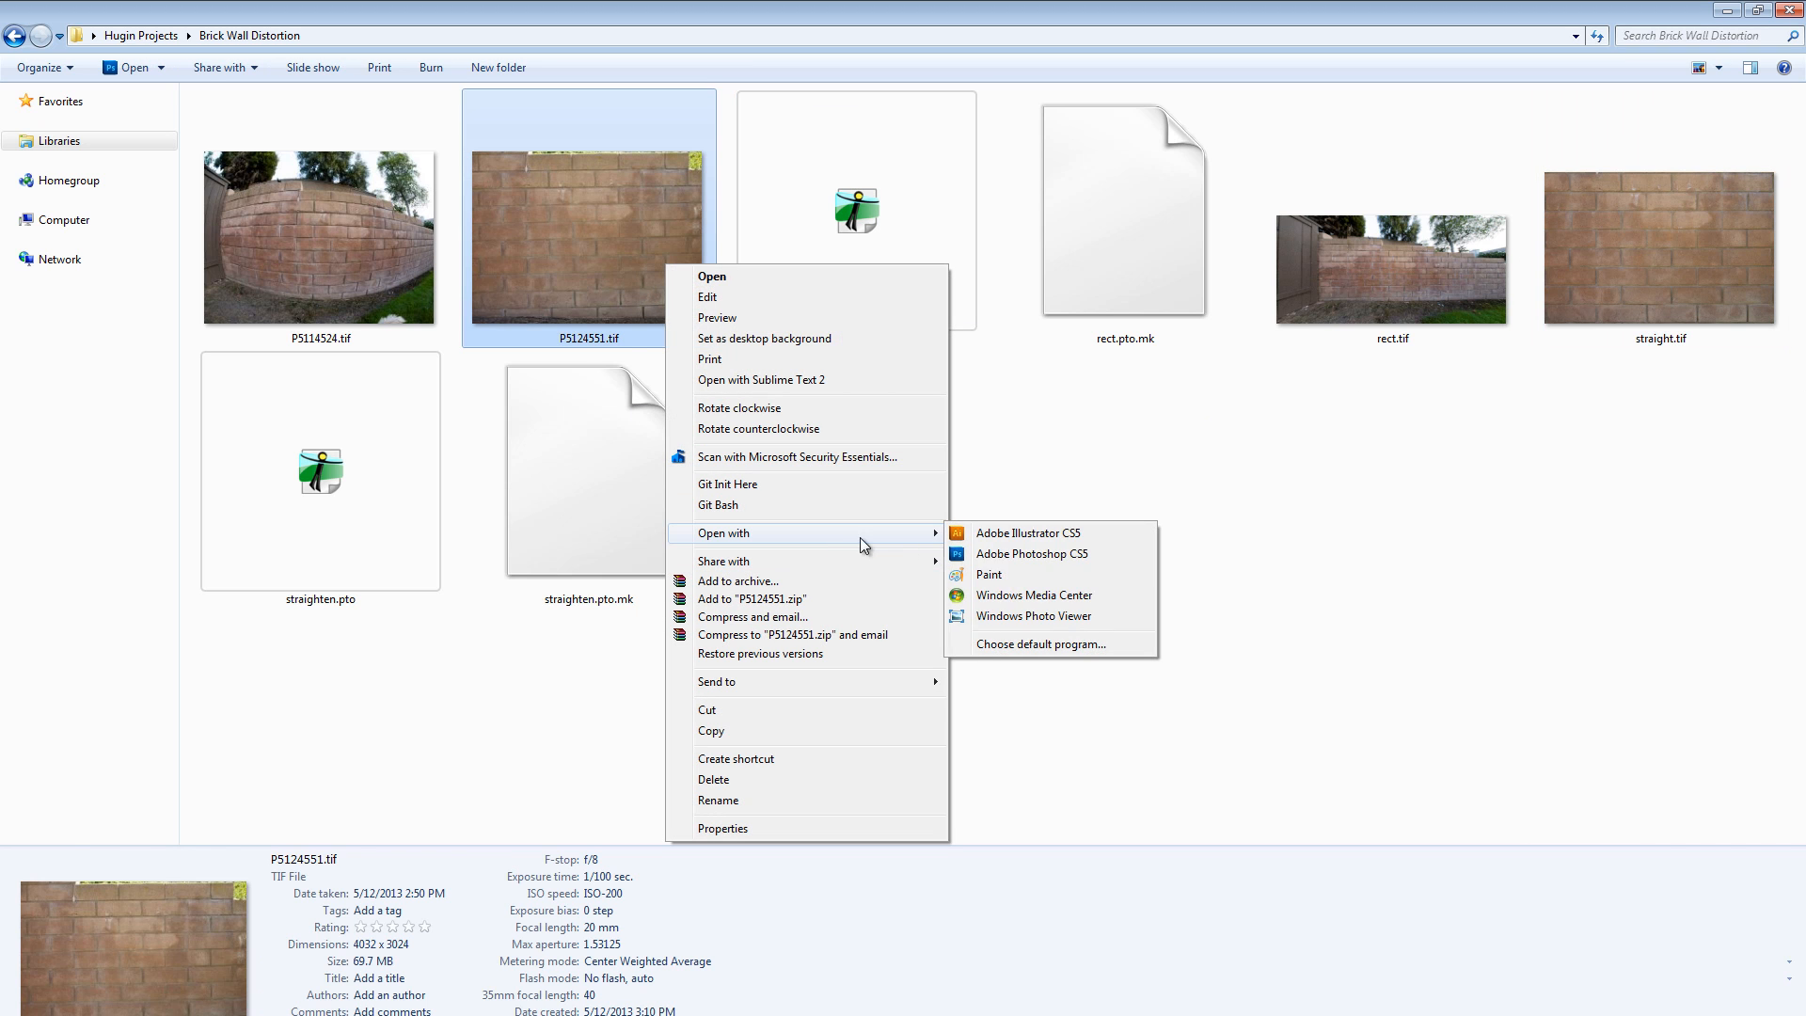
{"action": "left_click", "coordinate": [1031, 613]}
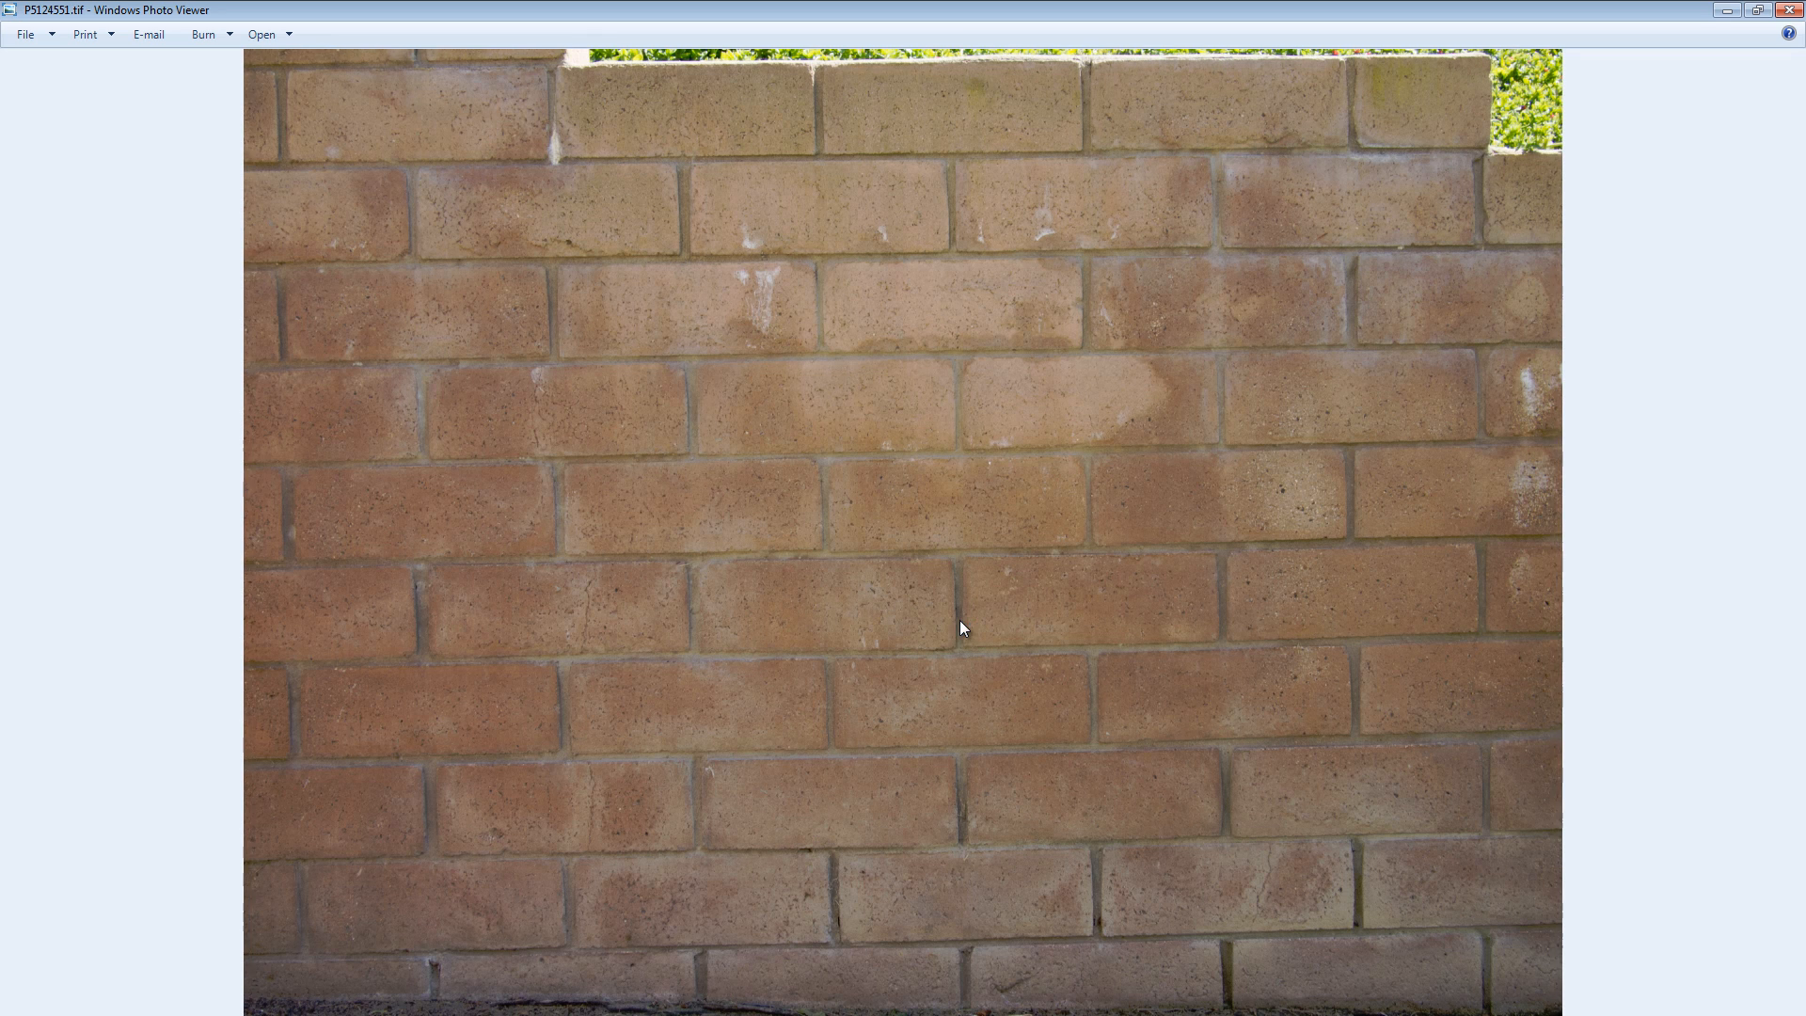
{"action": "key", "text": "alt+F4"}
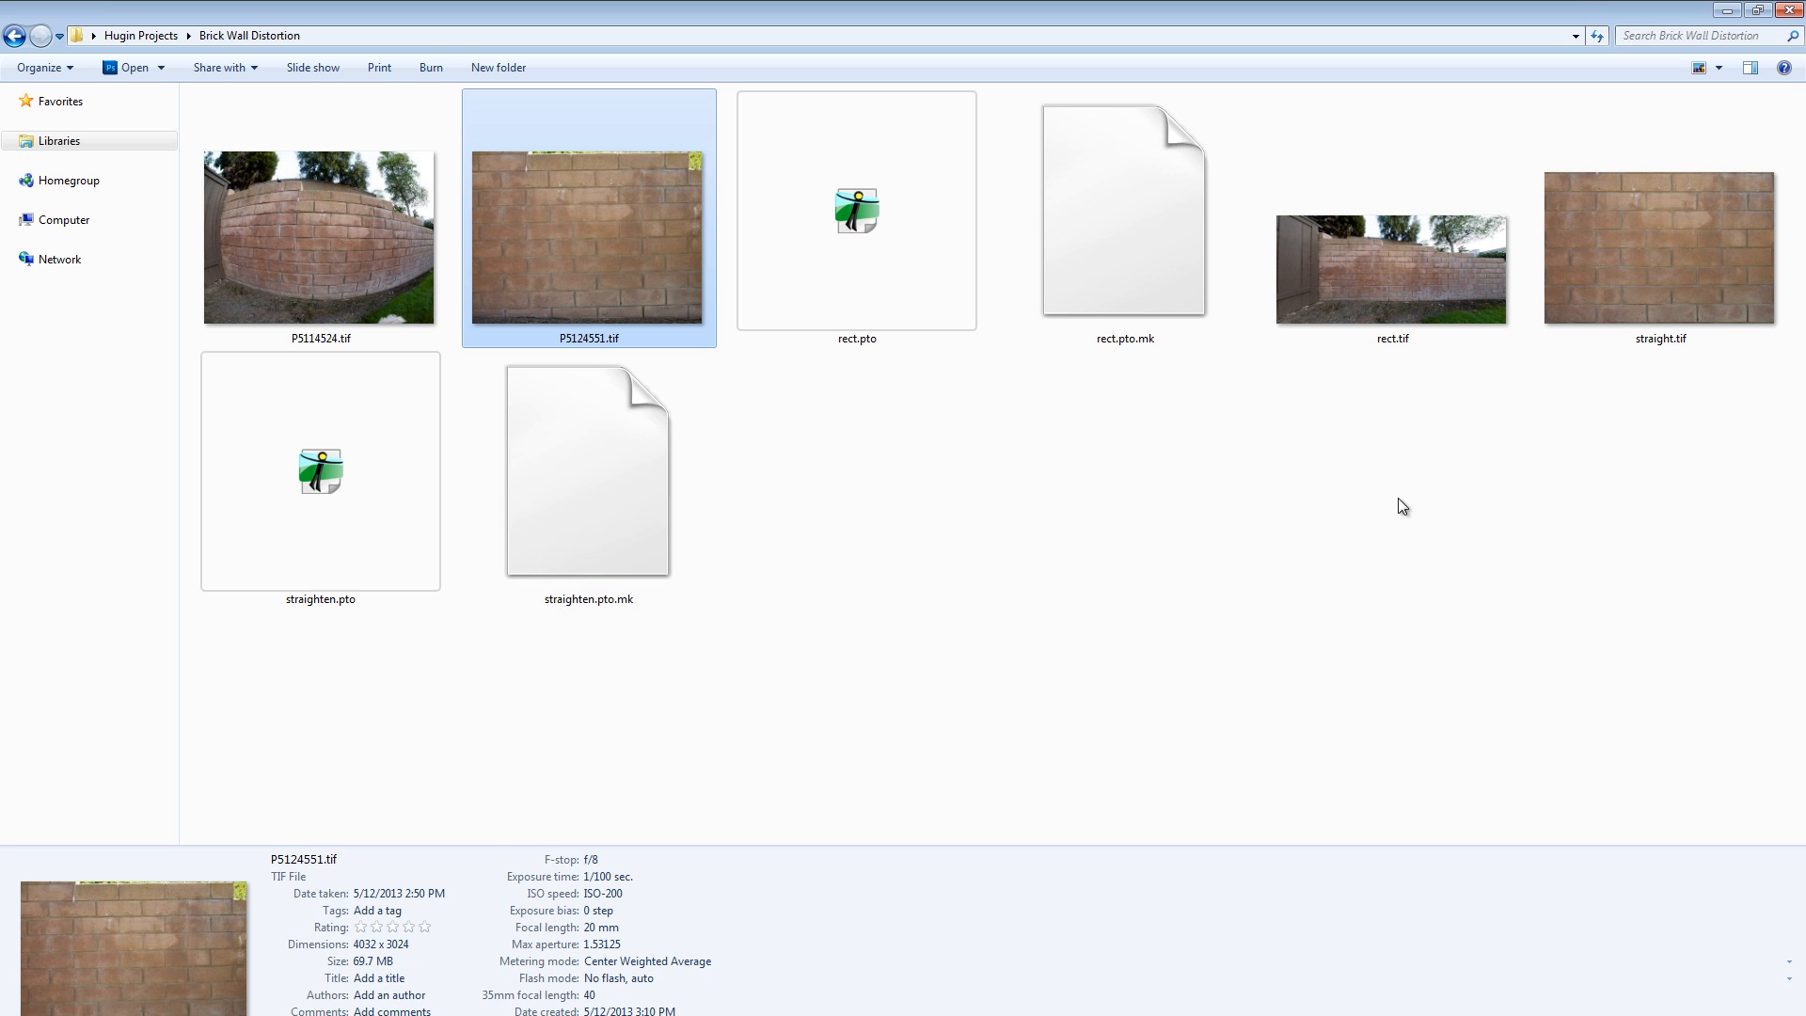
View straight.tif in Windows Photo Viewer, compare its brick lines with the original P5124551.tif, and return to Hugin
{"action": "right_click", "coordinate": [1628, 246]}
{"action": "mouse_move", "coordinate": [1628, 523]}
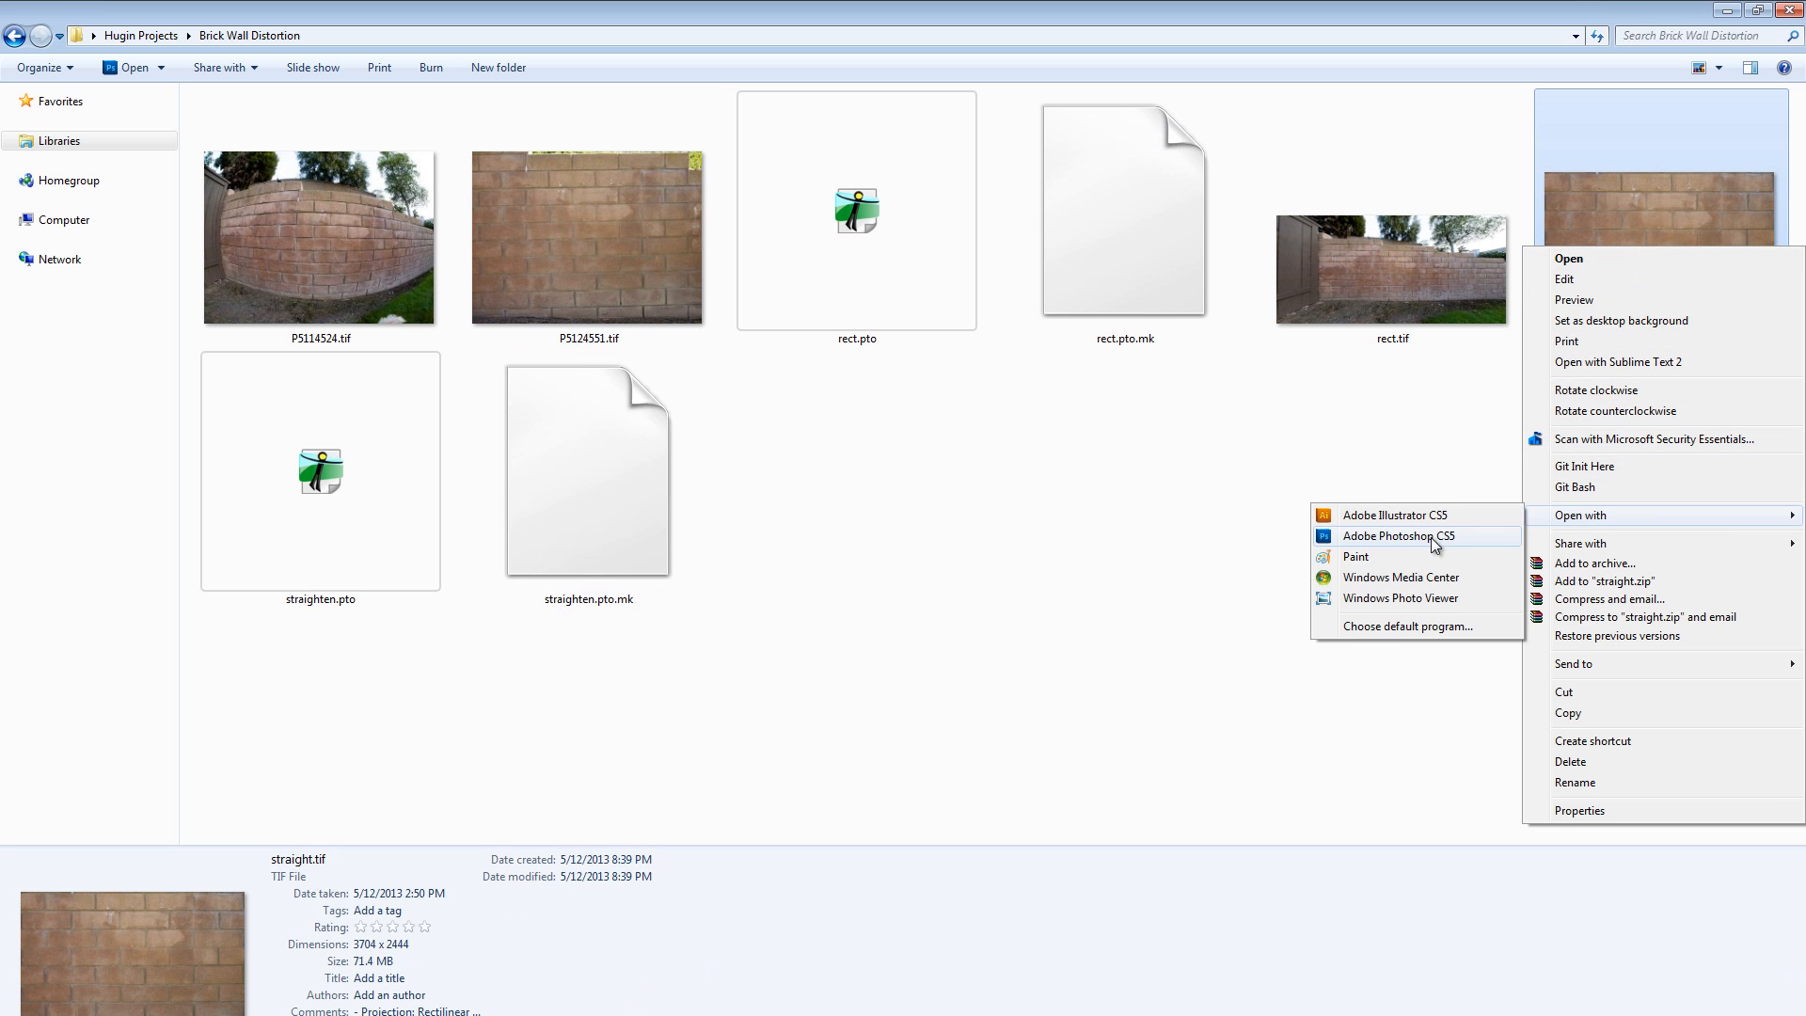
{"action": "left_click", "coordinate": [1383, 595]}
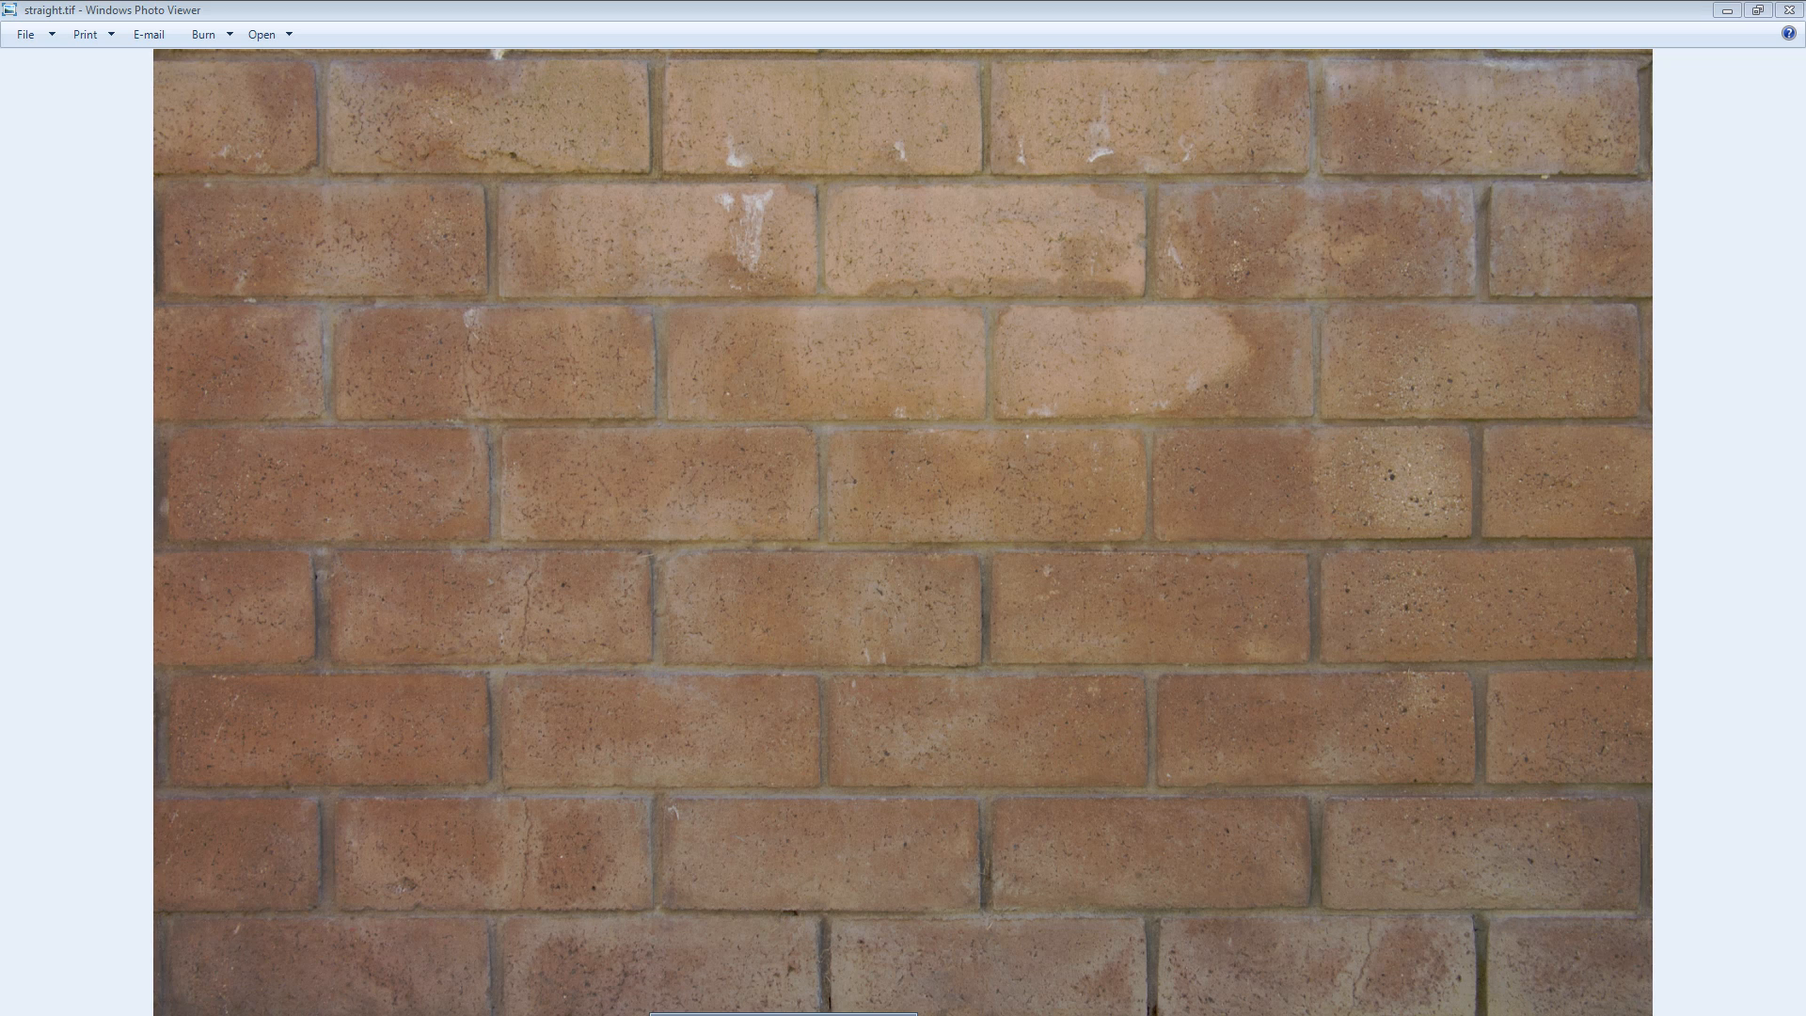
{"action": "key", "text": "Right"}
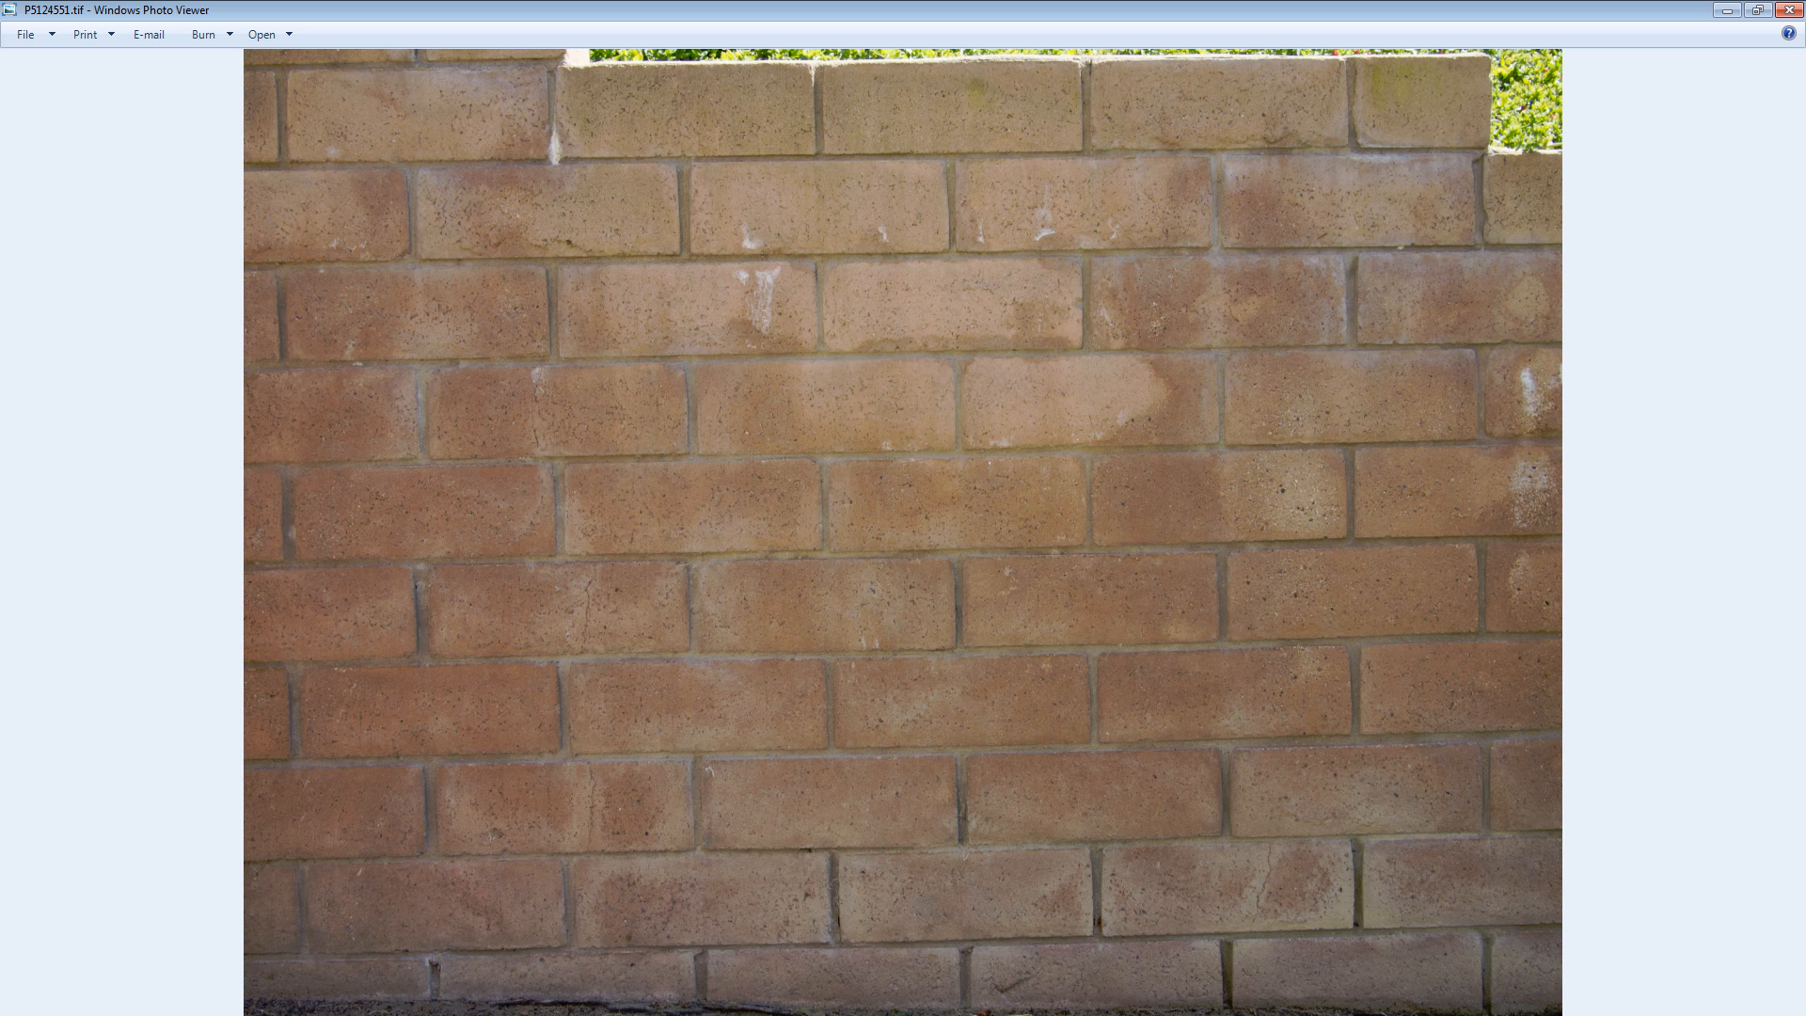
{"action": "key", "text": "Left"}
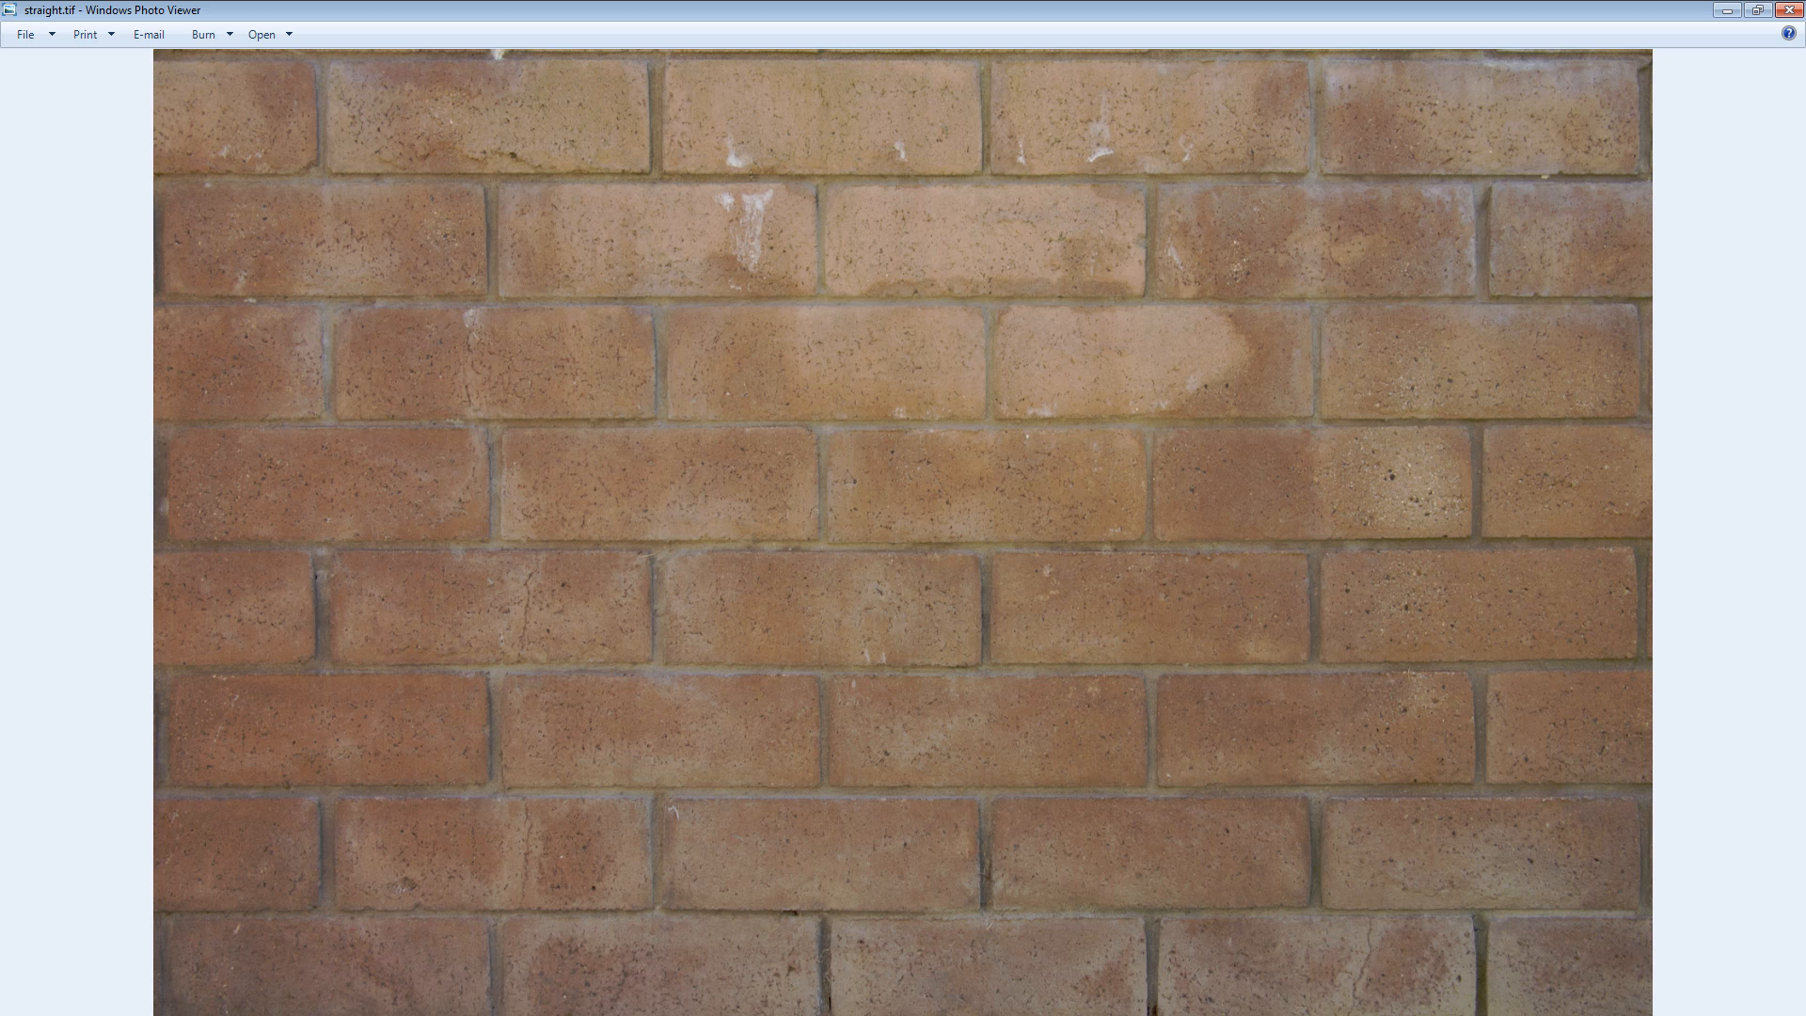
{"action": "left_click", "coordinate": [724, 1015]}
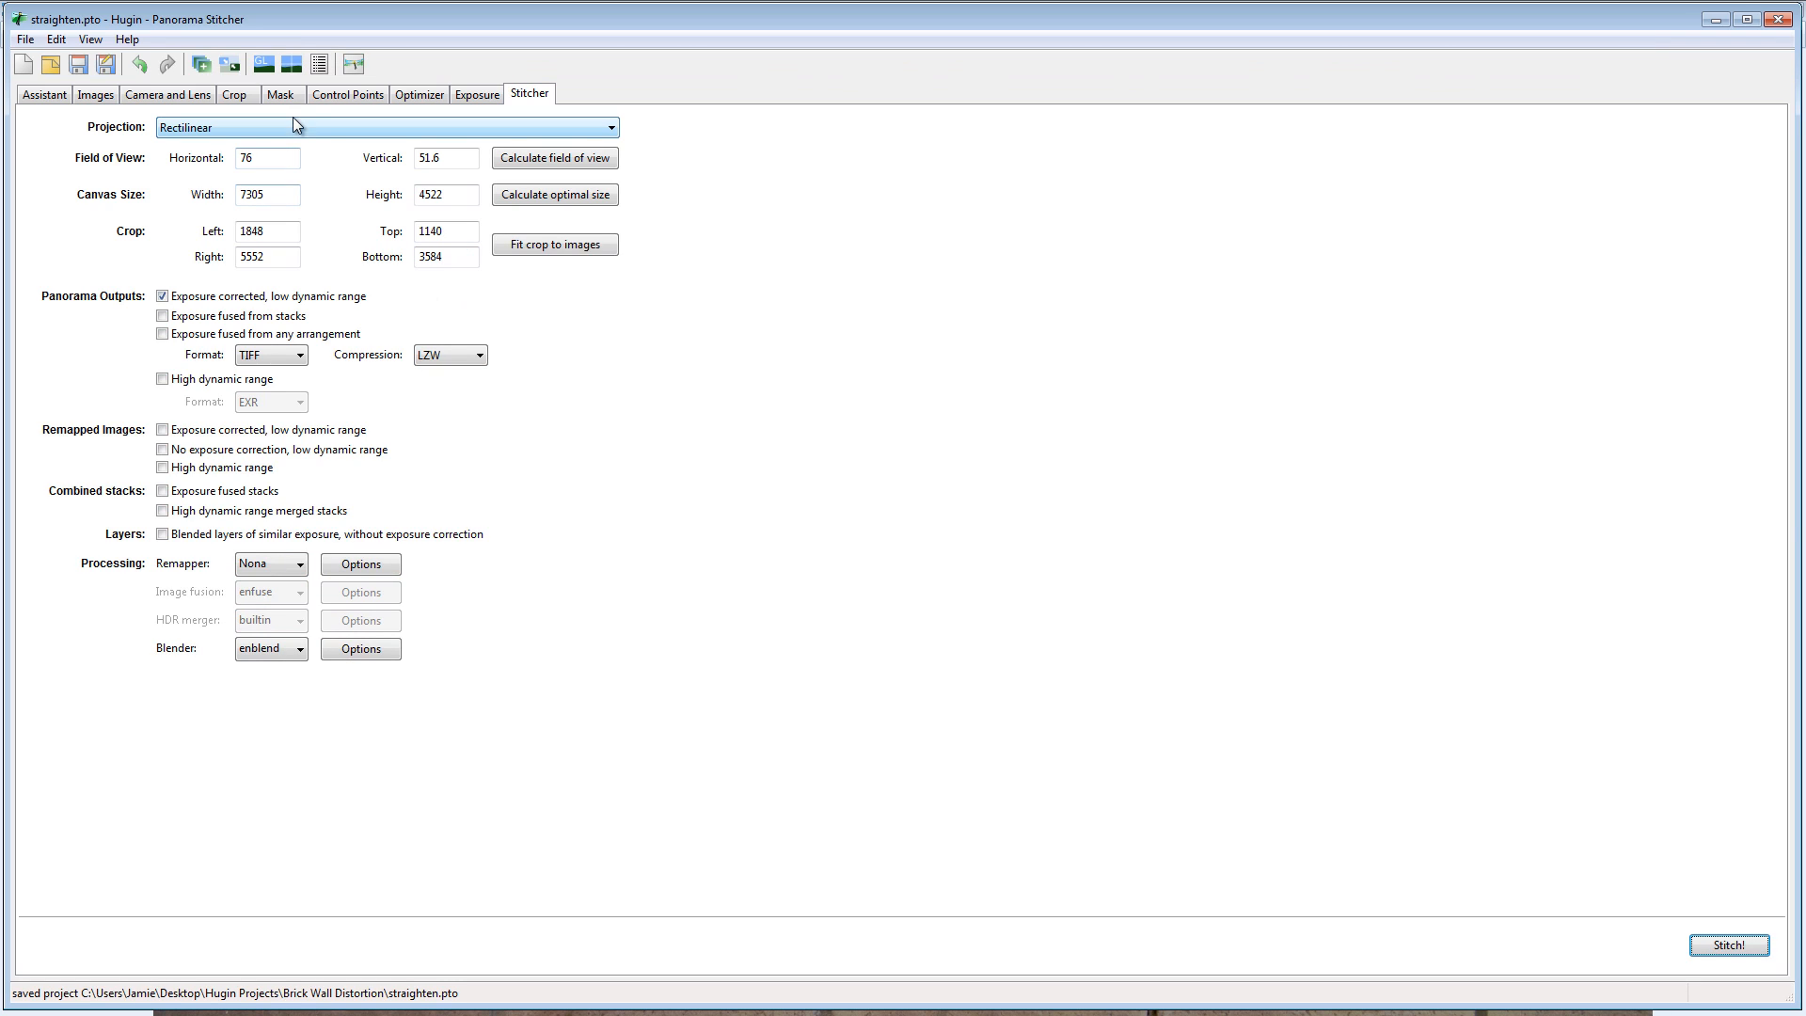